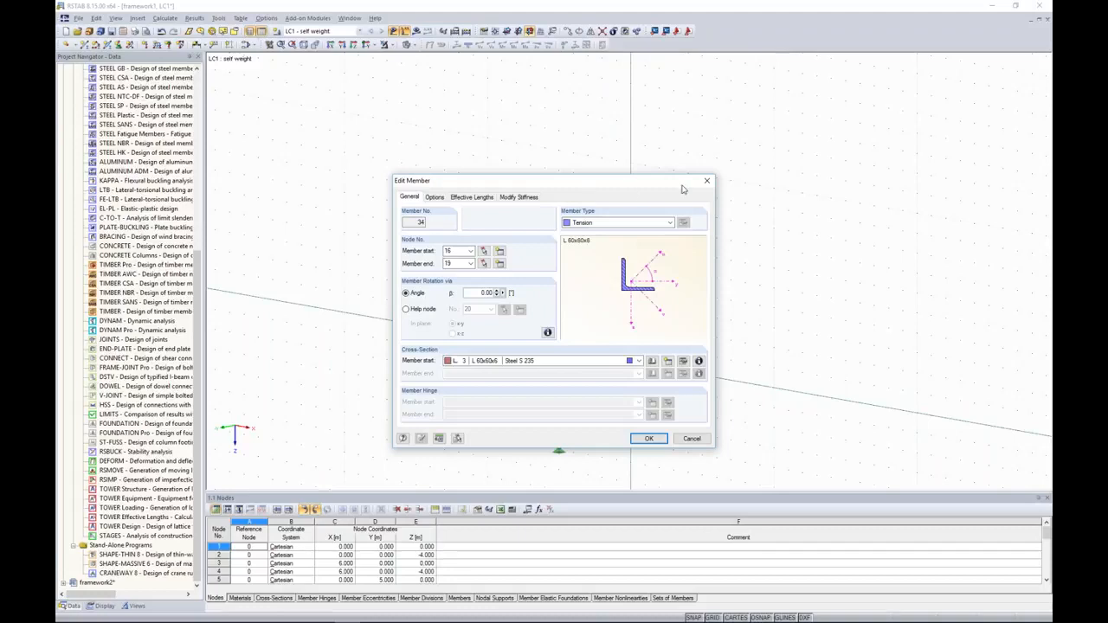
Step: Close the tension diagonal's member settings and examine the bracing of the three-storey frame from different sides
left_click(707, 182)
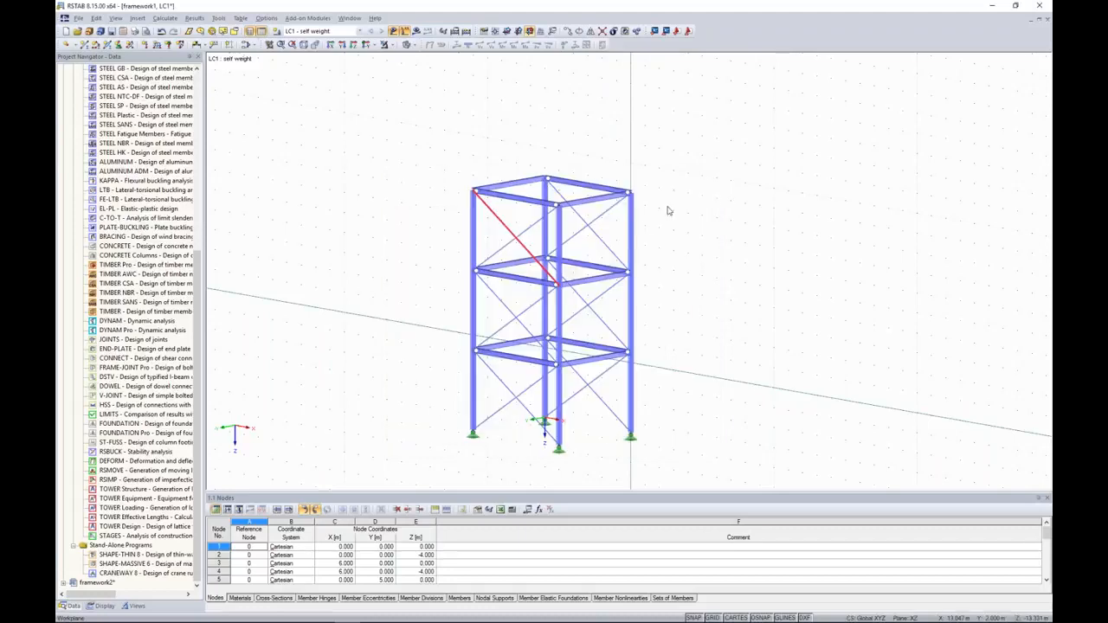
left_click(525, 273)
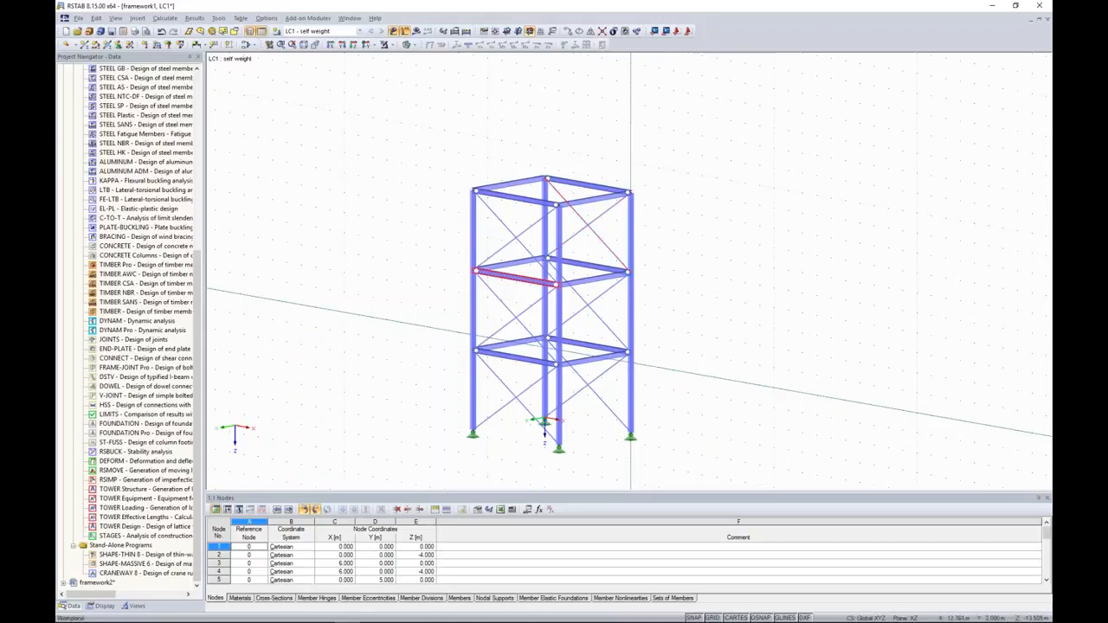
middle_click_drag(745, 218, 643, 179, "ctrl")
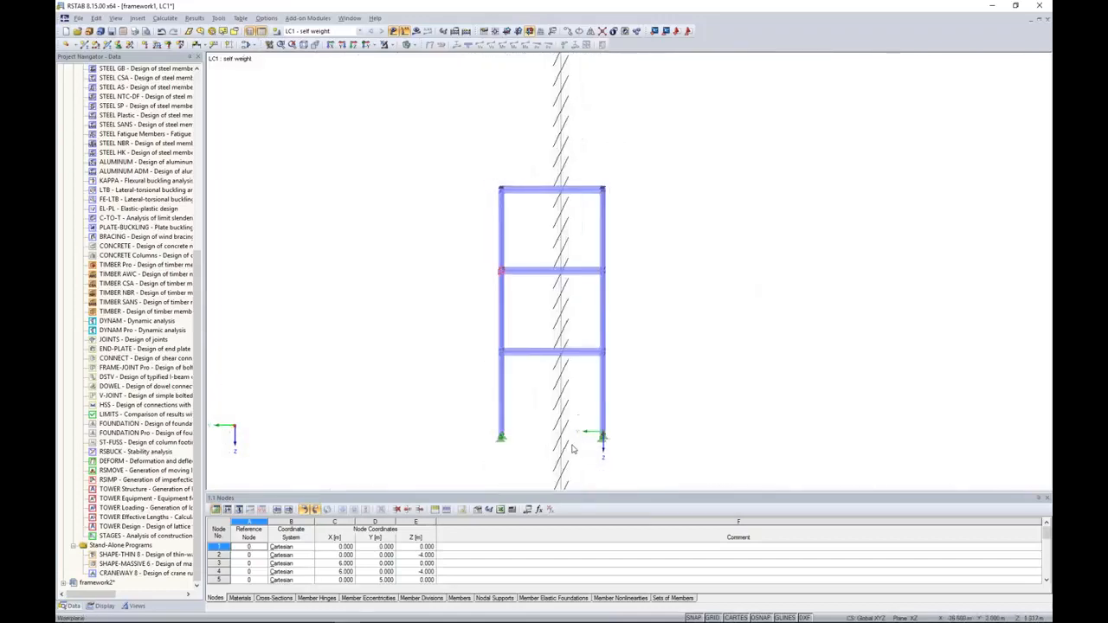
middle_click_drag(544, 145, 684, 191, "ctrl")
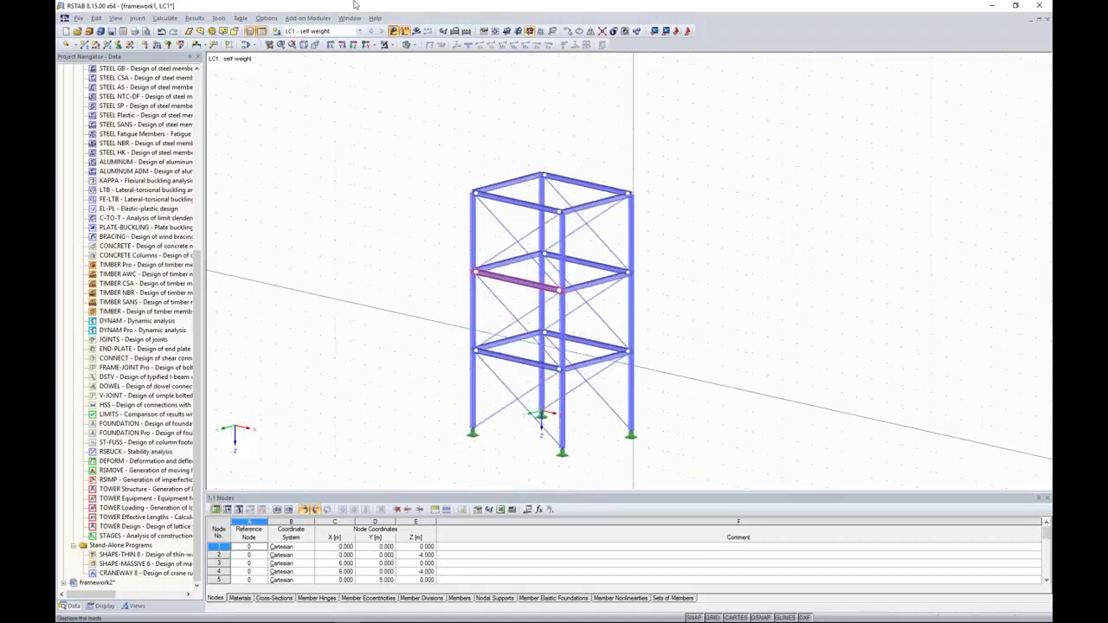
Step: Try to calculate load case LC1 - self weight and read the calculation error description
left_click(418, 31)
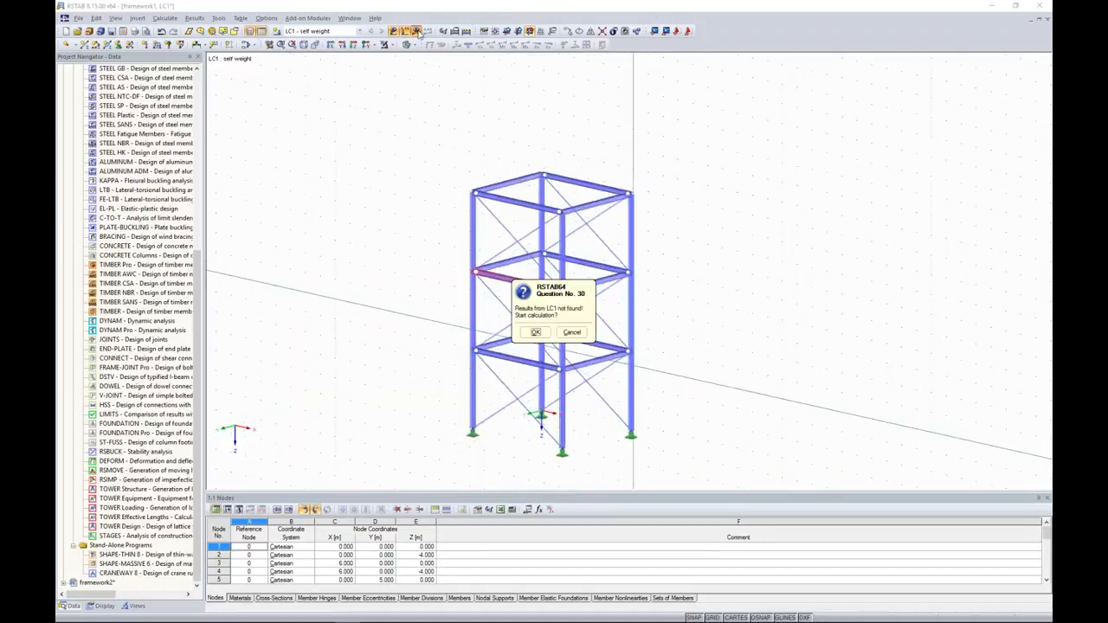
key("Return")
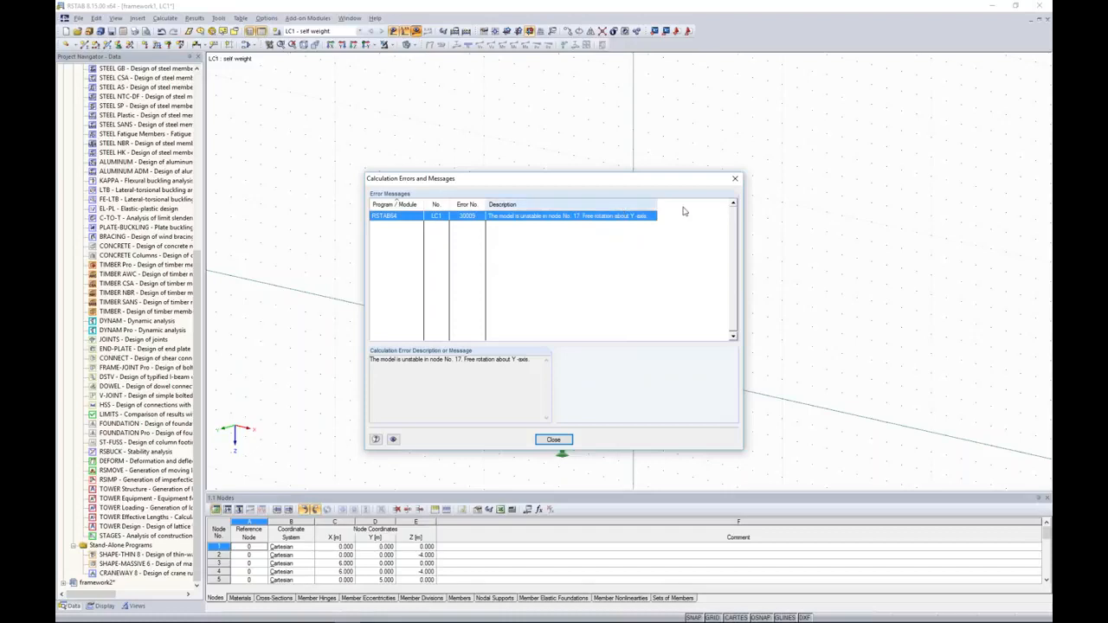
left_click_drag(689, 189, 687, 192)
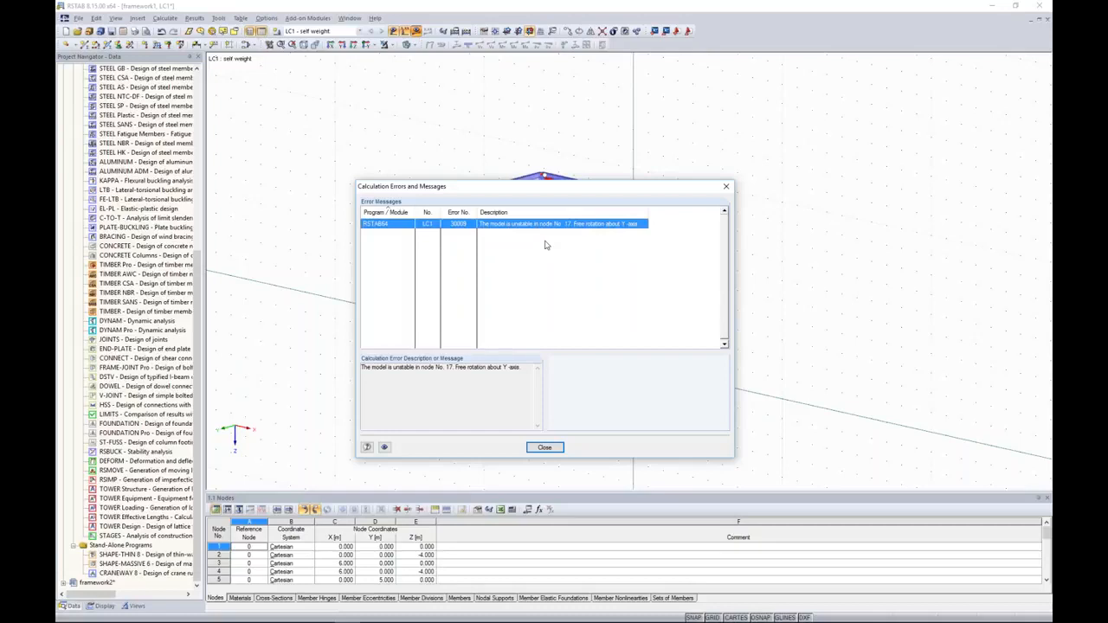
left_click(722, 190)
Step: Check the member type of a diagonal in the frame's uppermost storey without changing its settings
middle_click_drag(700, 237, 802, 198, "ctrl")
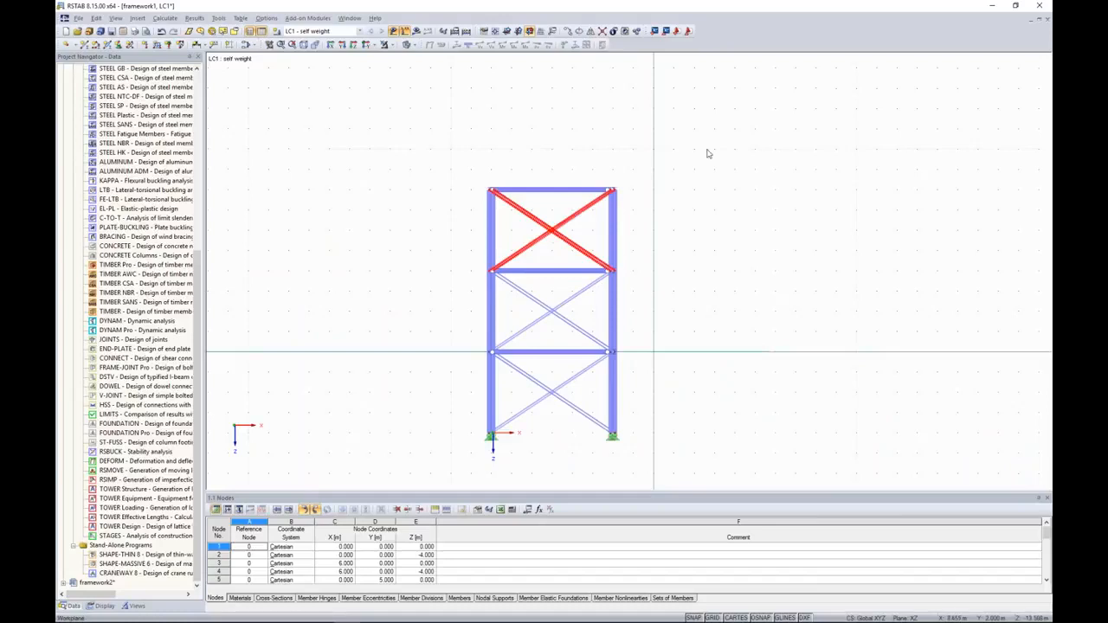
middle_click_drag(704, 165, 651, 187, "ctrl")
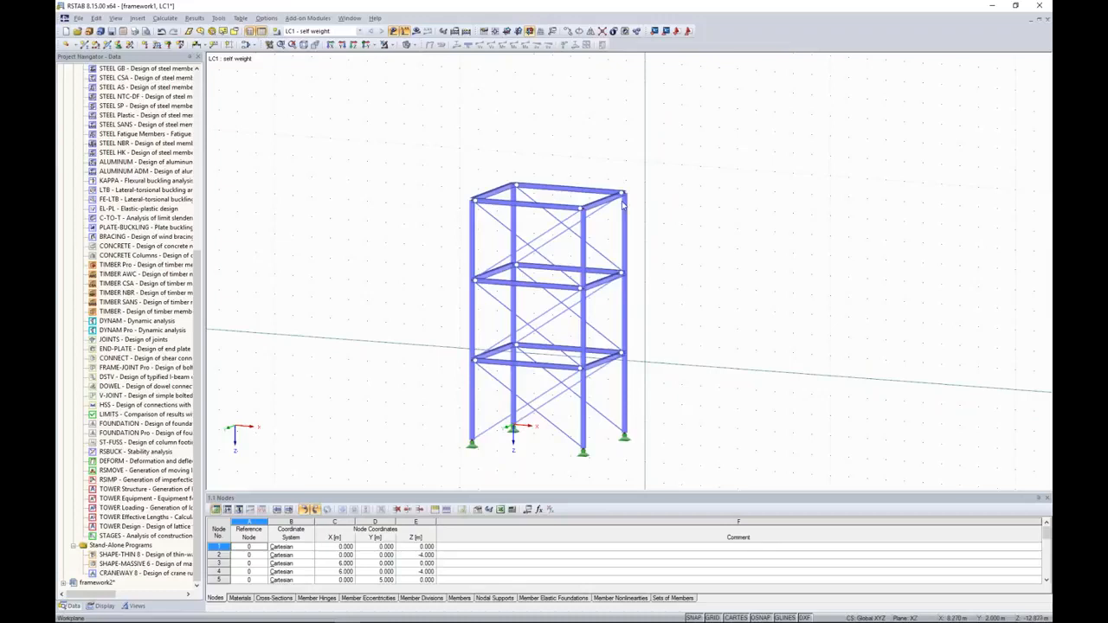
double_click(546, 233)
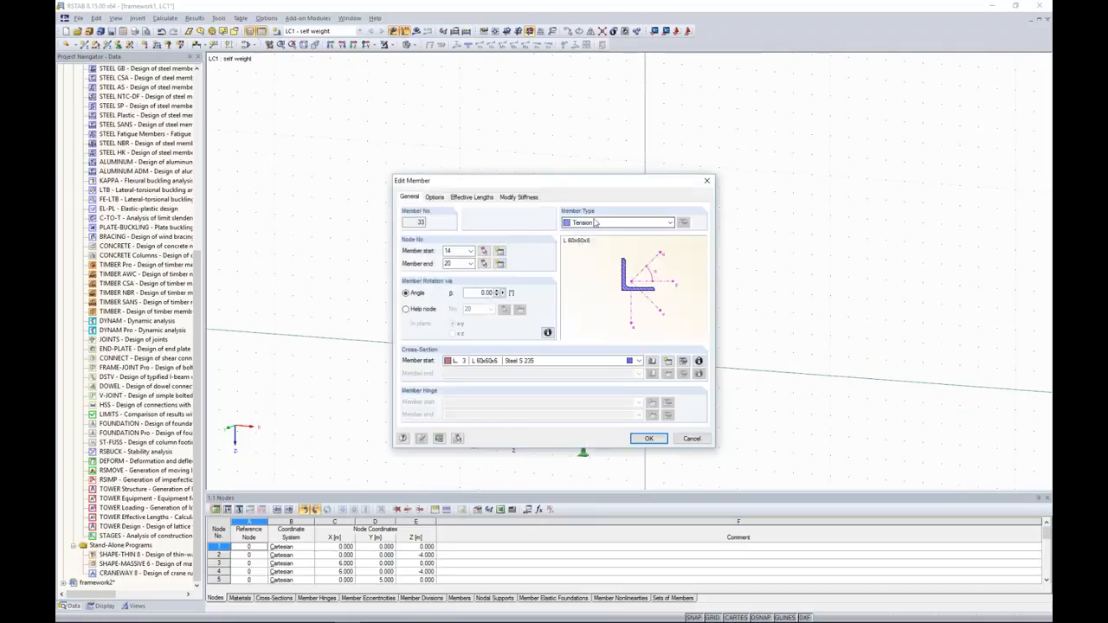
left_click_drag(571, 185, 291, 178)
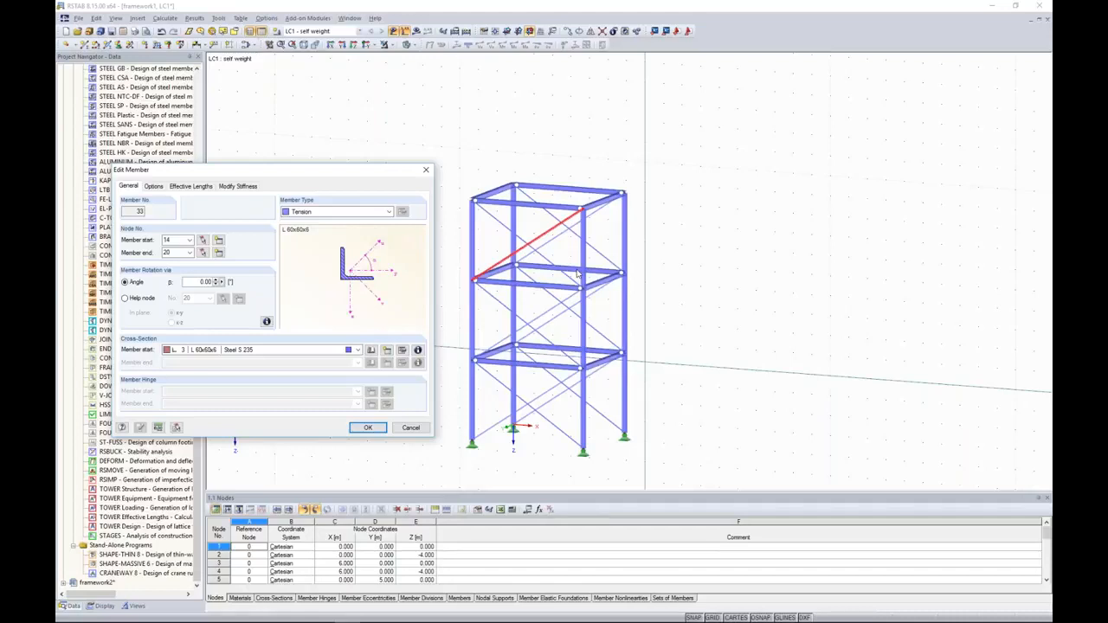
left_click(426, 169)
Step: Try deleting the crossed diagonal members in all three storeys, and undo the deletion
middle_click_drag(673, 287, 746, 248, "ctrl")
left_click_drag(582, 225, 532, 254)
left_click_drag(592, 301, 518, 336)
left_click_drag(587, 394, 531, 421)
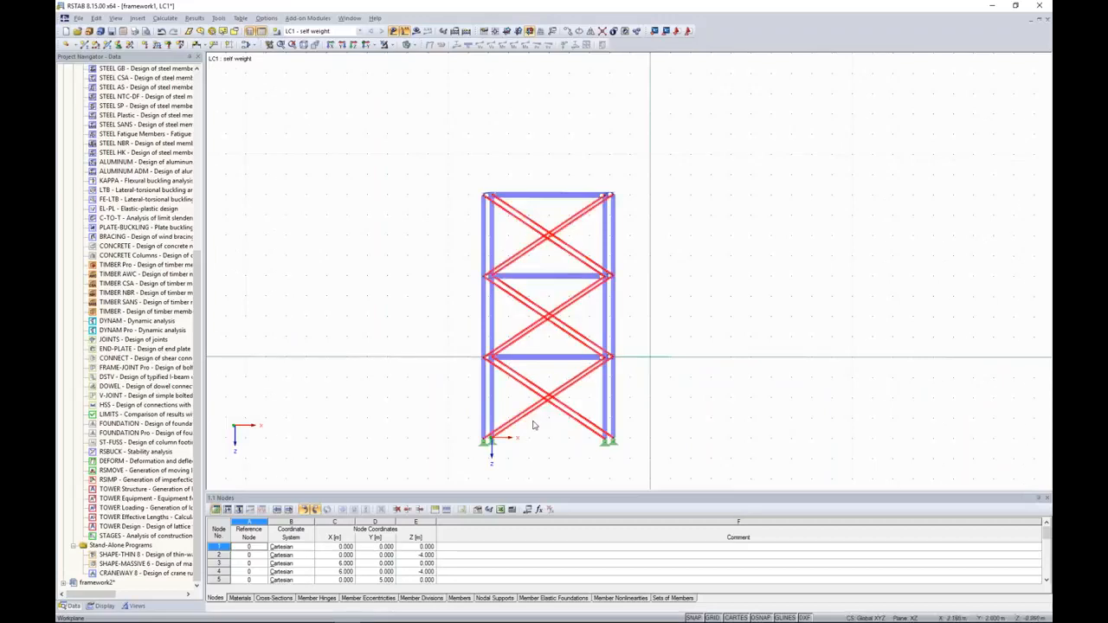
key("Delete")
middle_click_drag(762, 286, 815, 364, "ctrl")
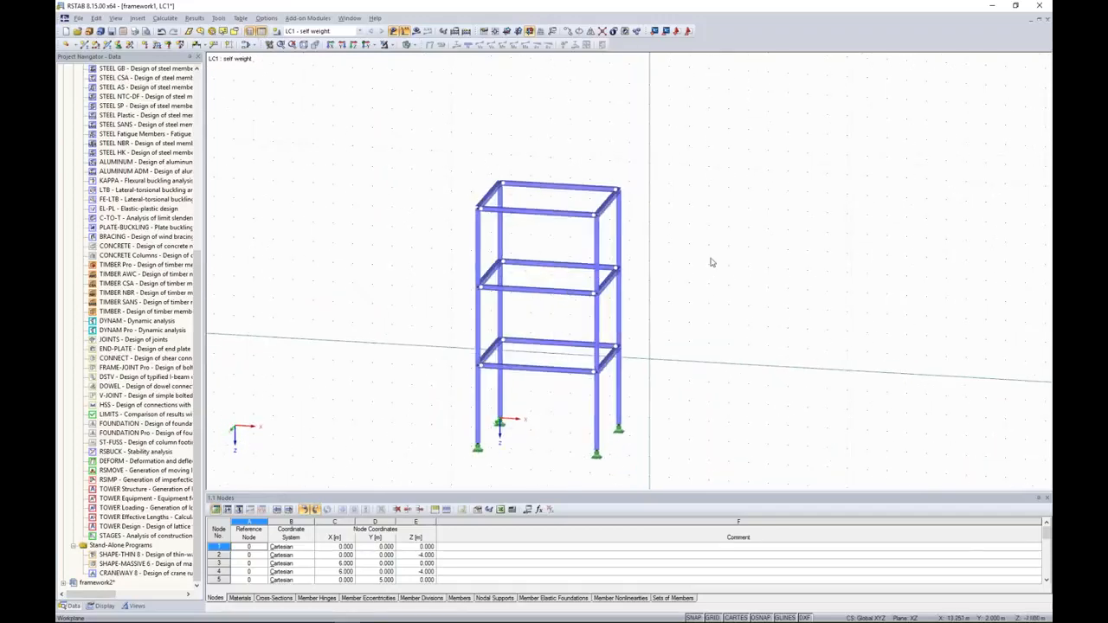
left_click(161, 31)
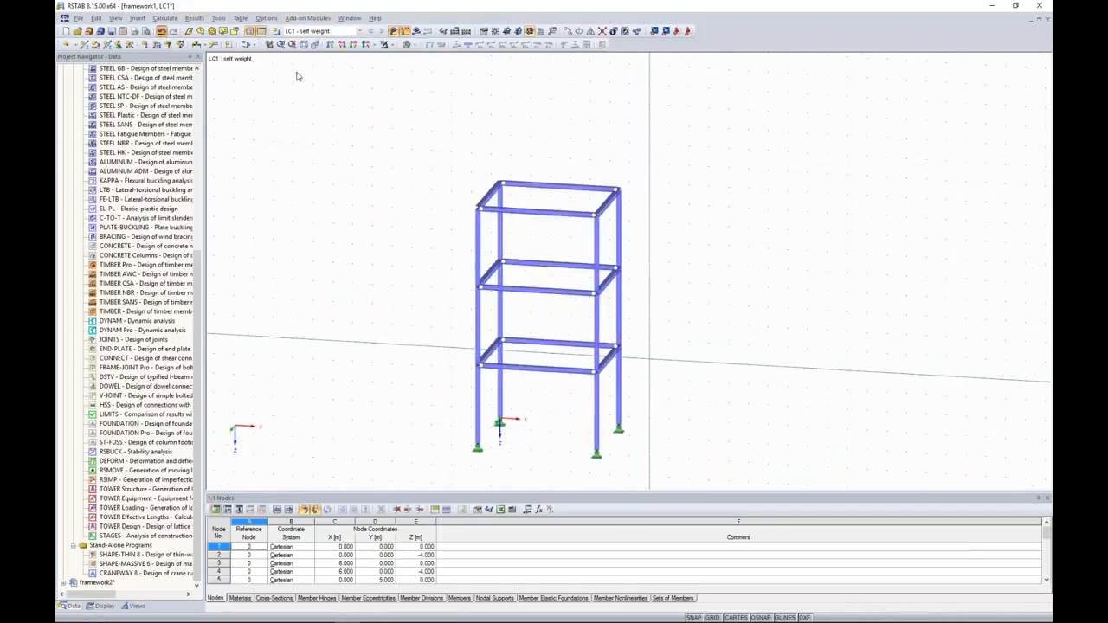
left_click(680, 189)
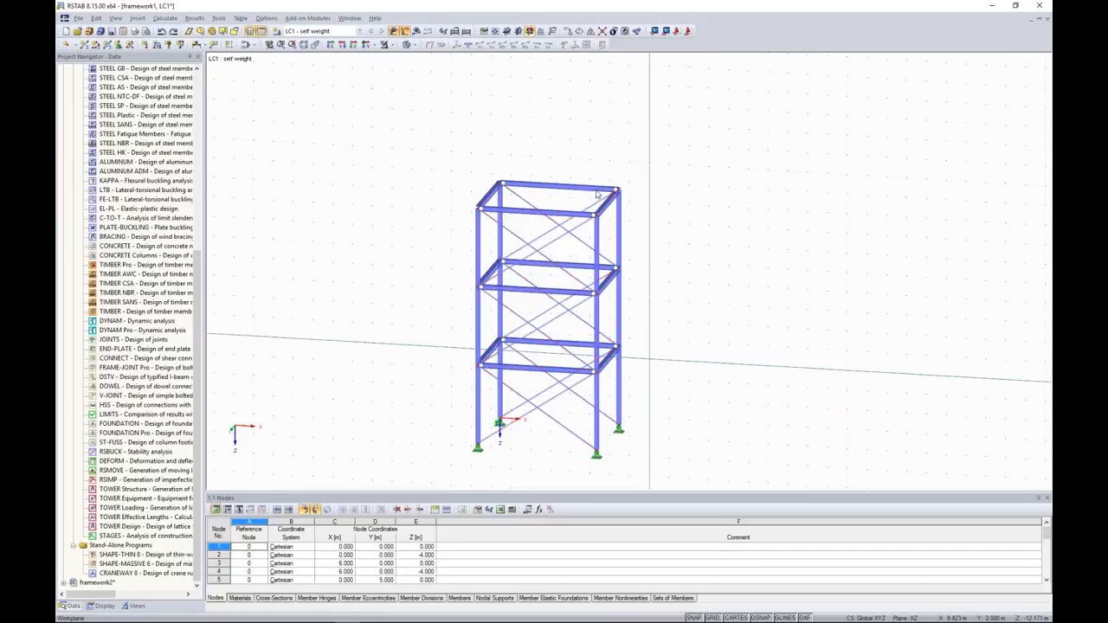
Step: Enable exceptional handling in the global calculation parameters, with failing members removed individually during successive iterations
left_click(171, 19)
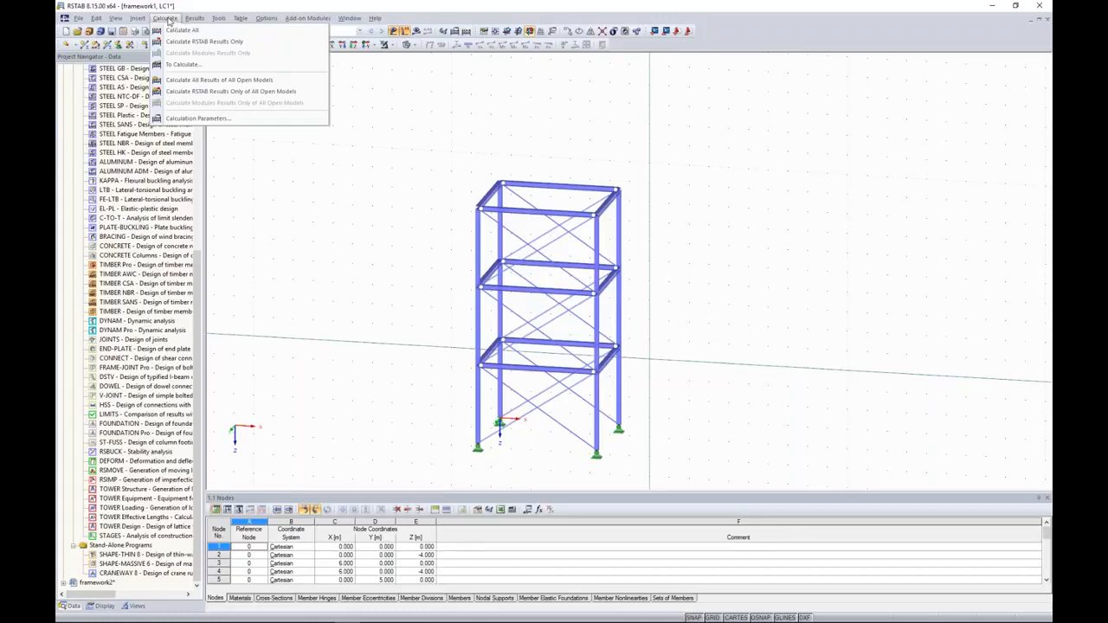
left_click(186, 121)
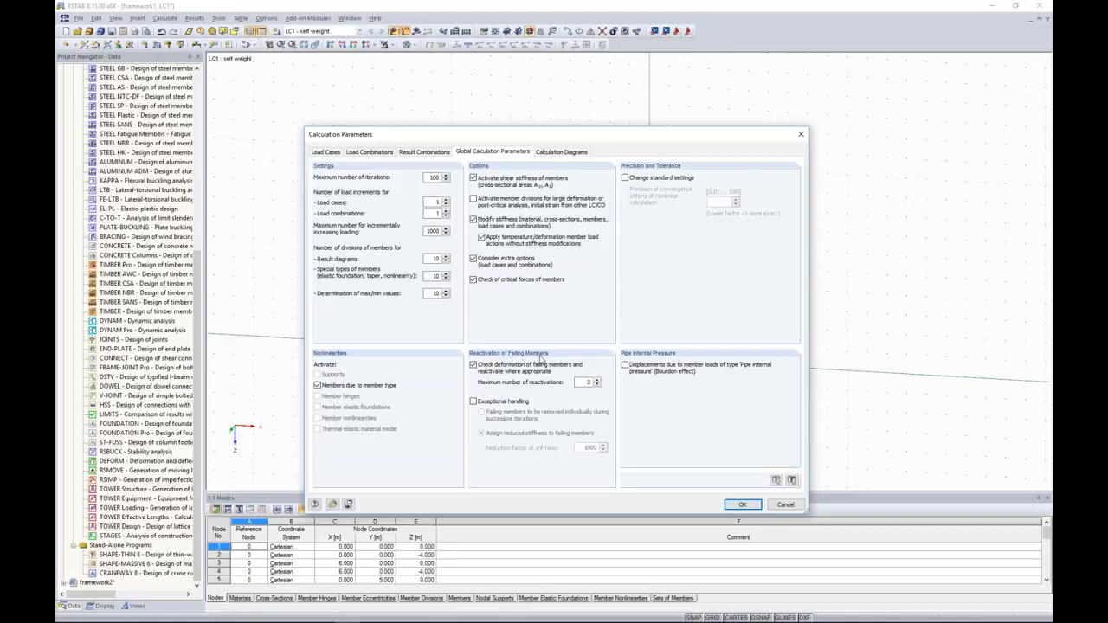
left_click(474, 401)
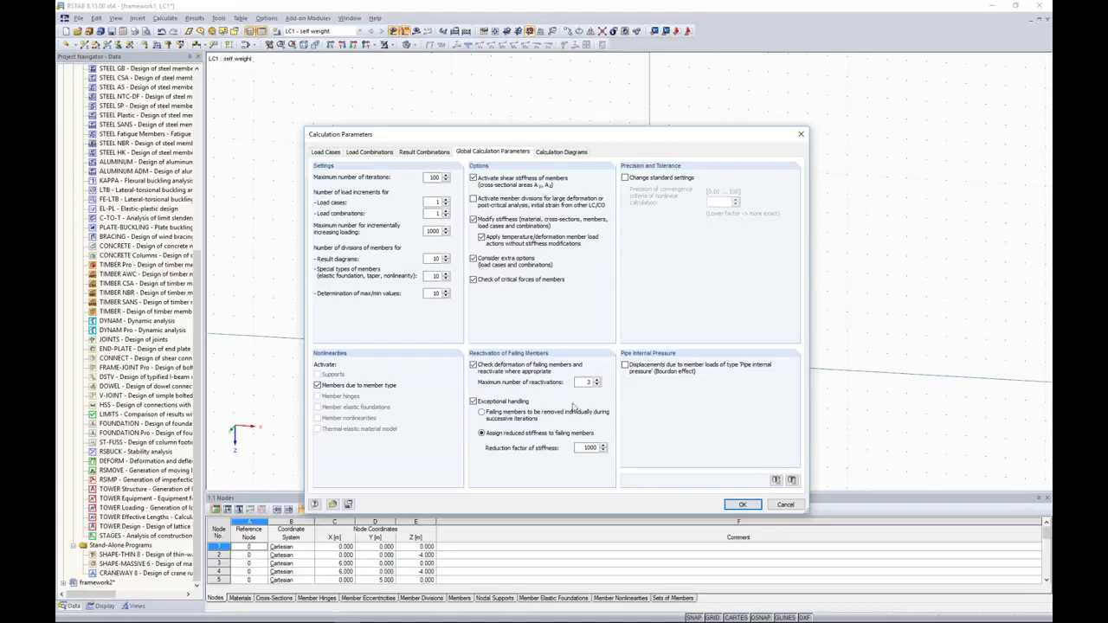
left_click(491, 417)
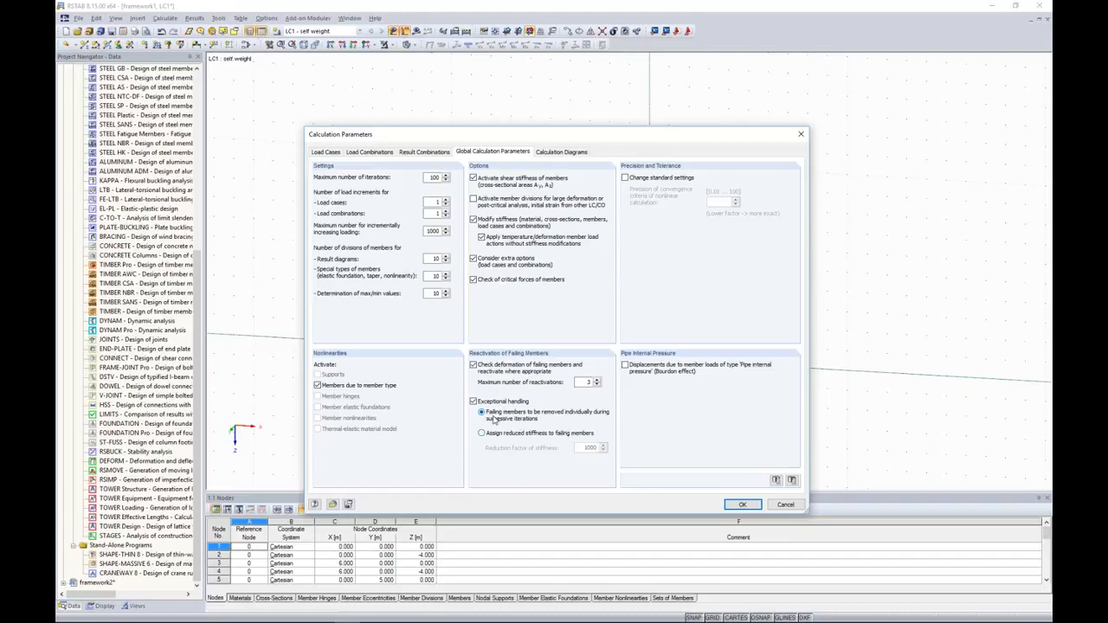
left_click(745, 504)
Step: Calculate load case LC1 and examine the axial forces N in the frame's diagonals
left_click(416, 32)
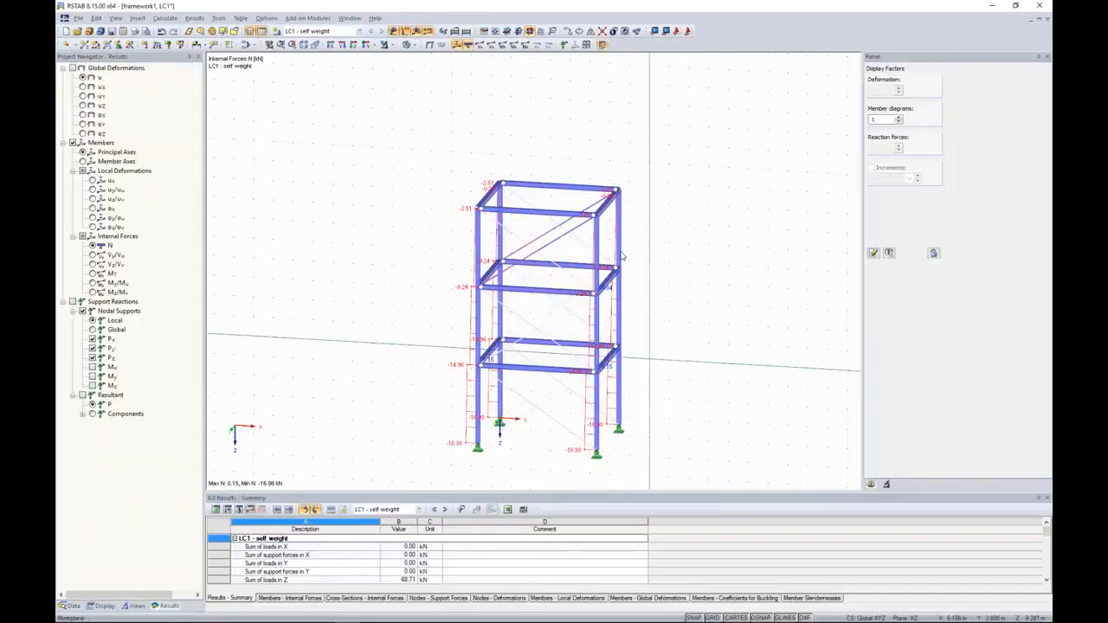
middle_click_drag(684, 170, 585, 167, "ctrl")
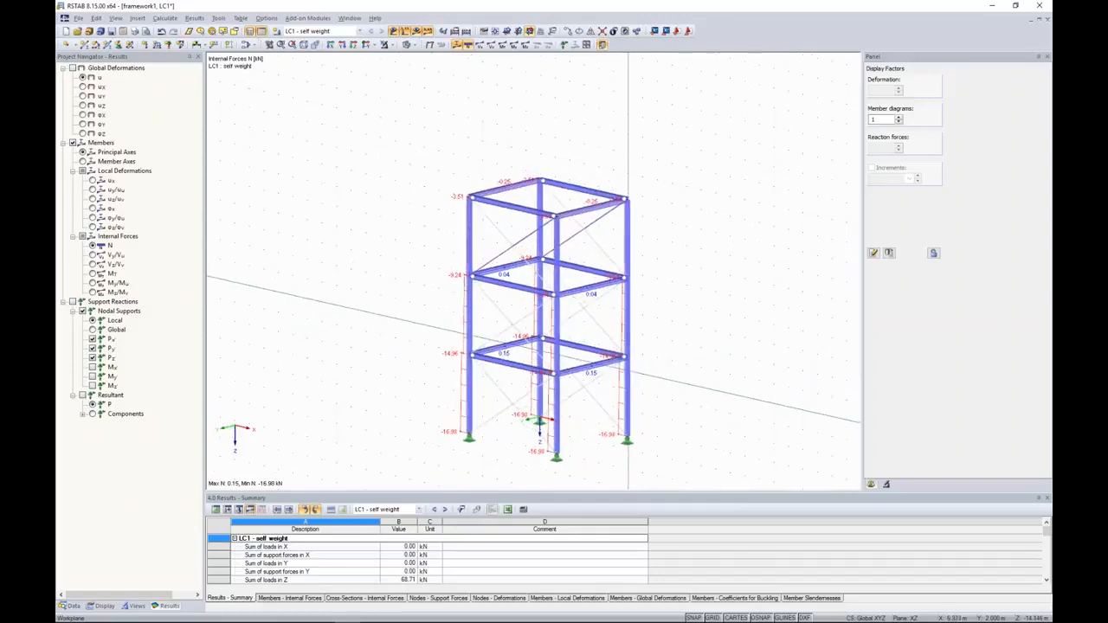
left_click(527, 240)
middle_click_drag(627, 156, 664, 134, "ctrl")
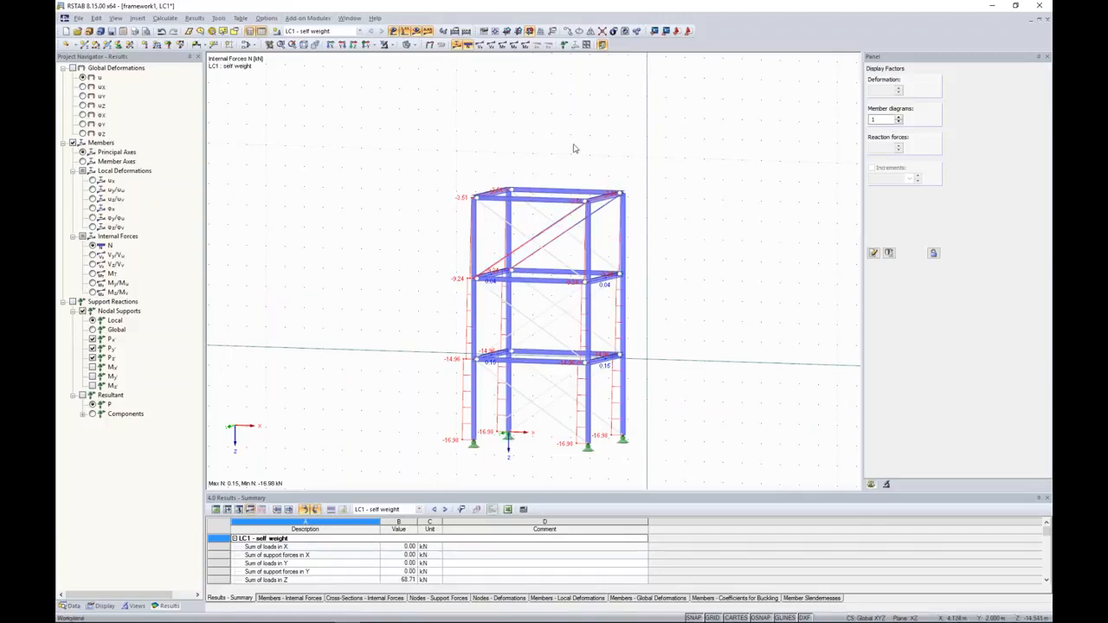
Step: Change the exceptional handling of failing members to assigning them reduced stiffness in the global calculation parameters
left_click(165, 18)
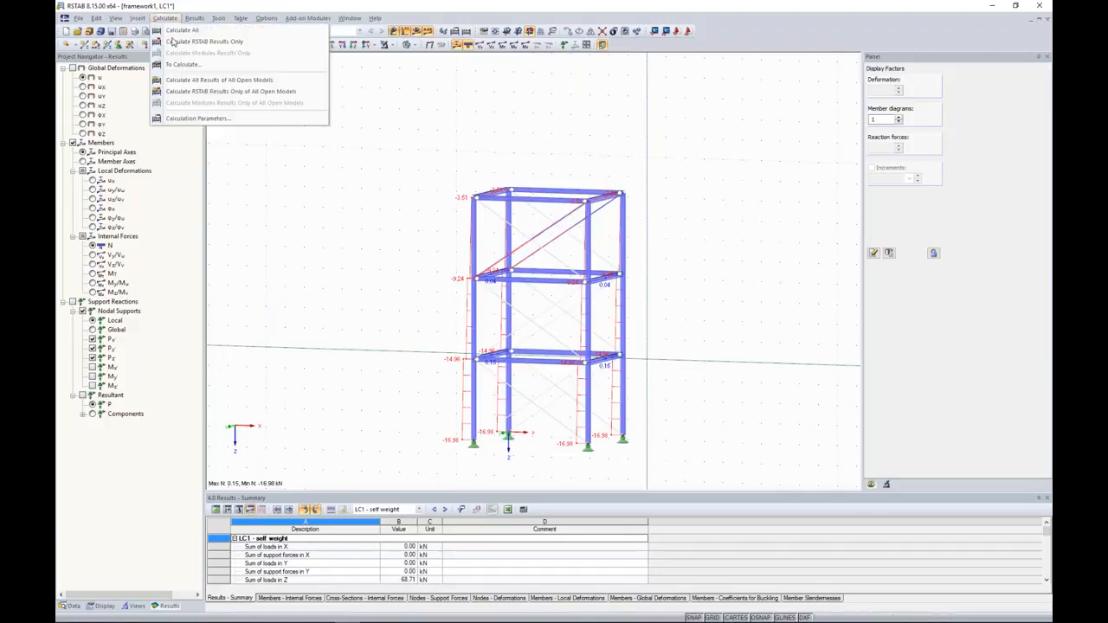
left_click(199, 117)
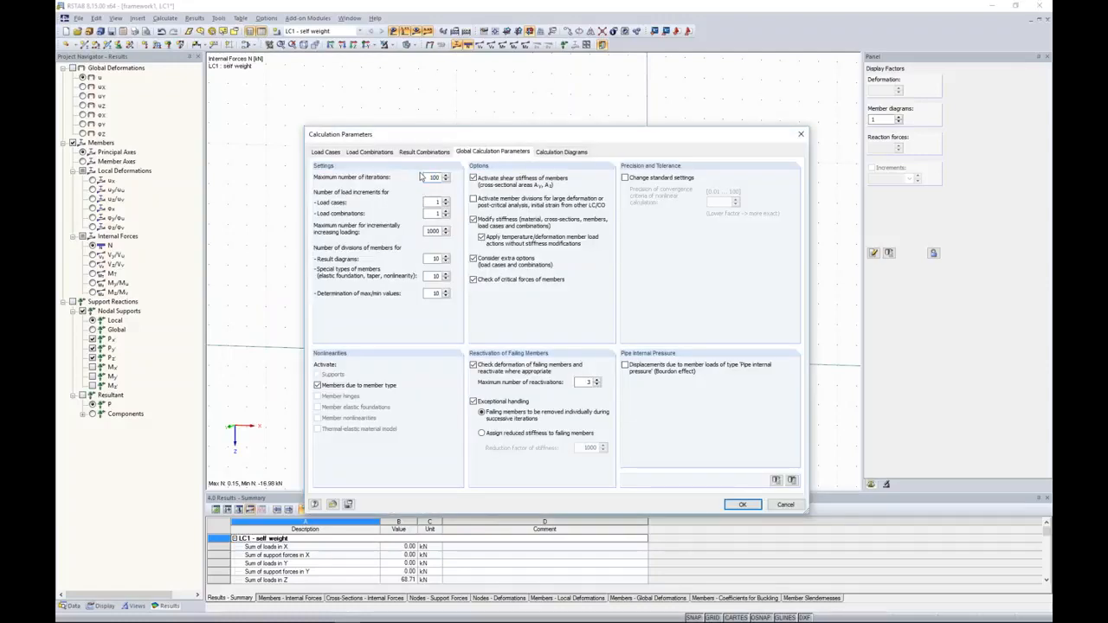
double_click(429, 178)
left_click(518, 433)
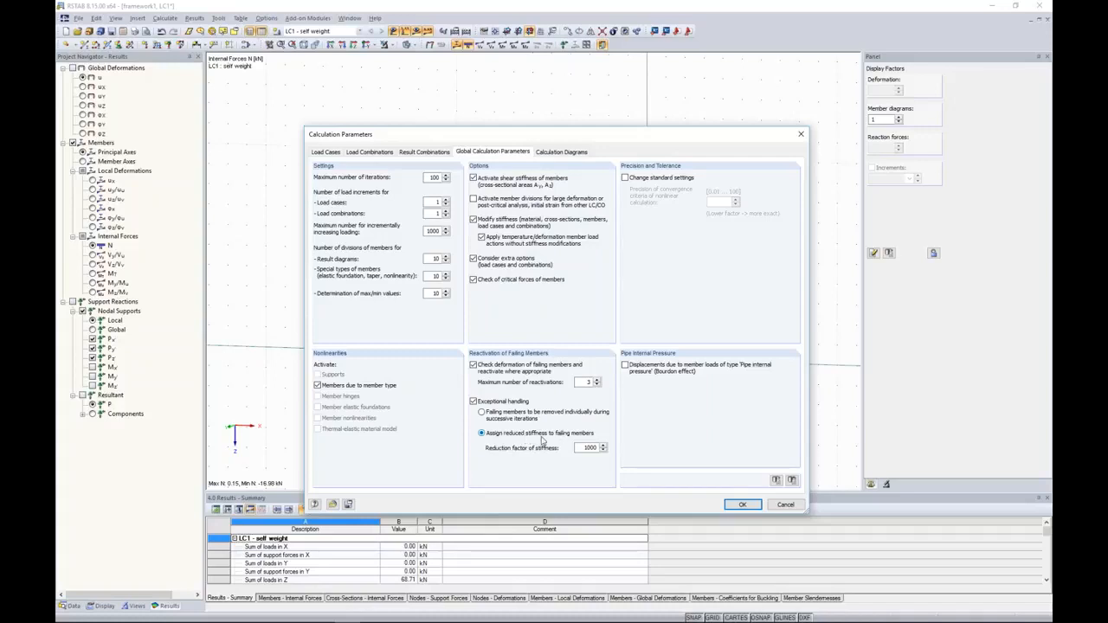
double_click(589, 448)
left_click(732, 508)
left_click(538, 347)
Step: Recalculate load case LC1 and inspect the results on the uppermost storey's diagonals
left_click(417, 32)
key("Return")
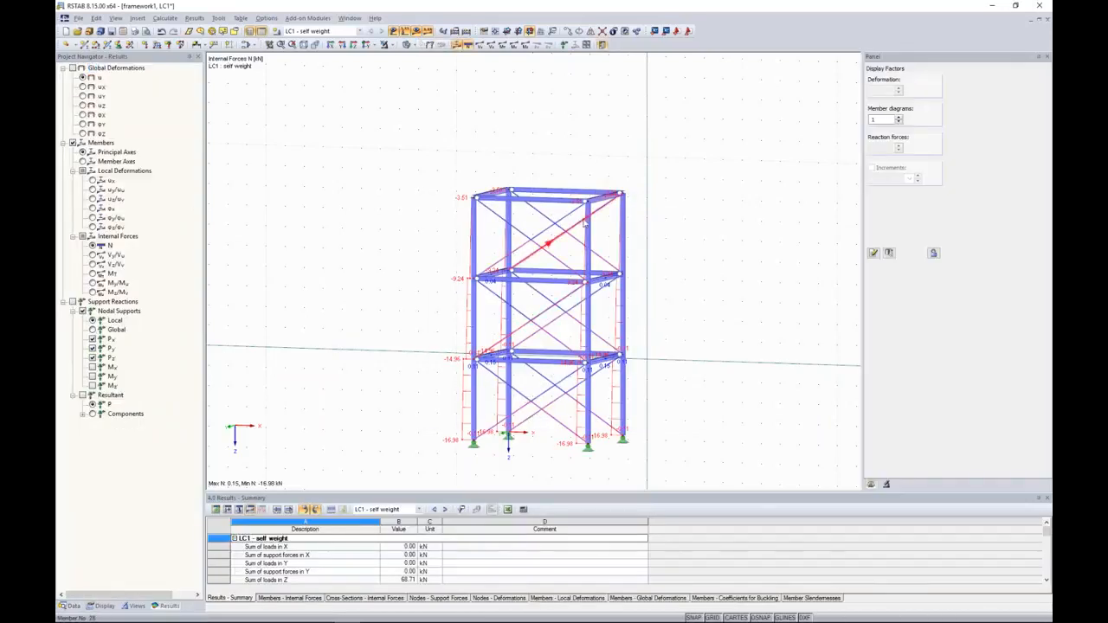
left_click_drag(580, 226, 516, 249)
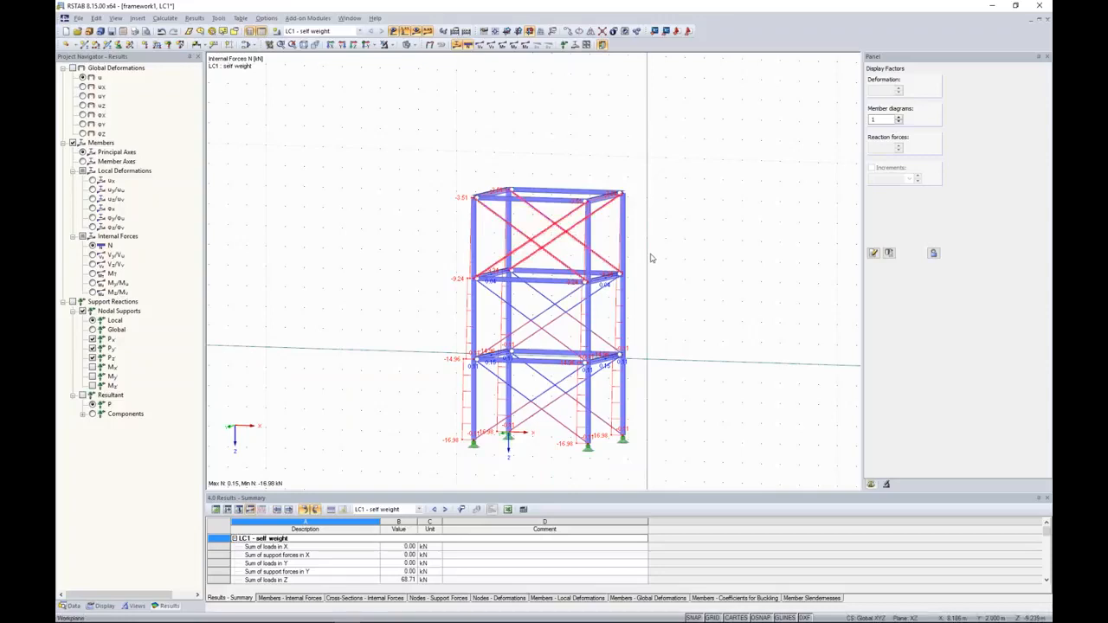
left_click(419, 188)
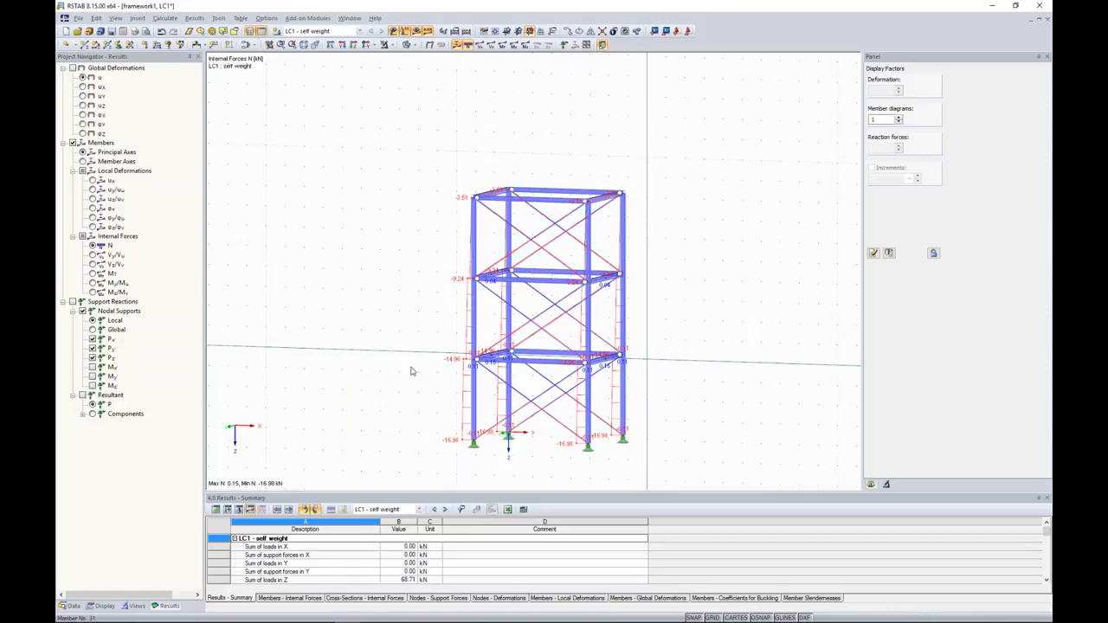
left_click(128, 606)
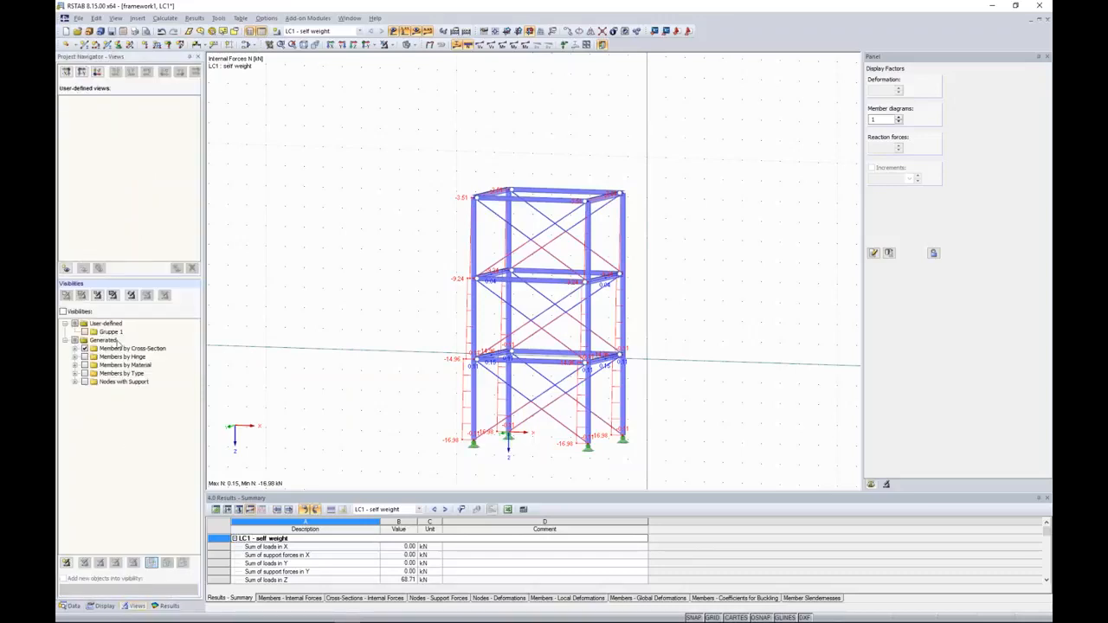
left_click(75, 373)
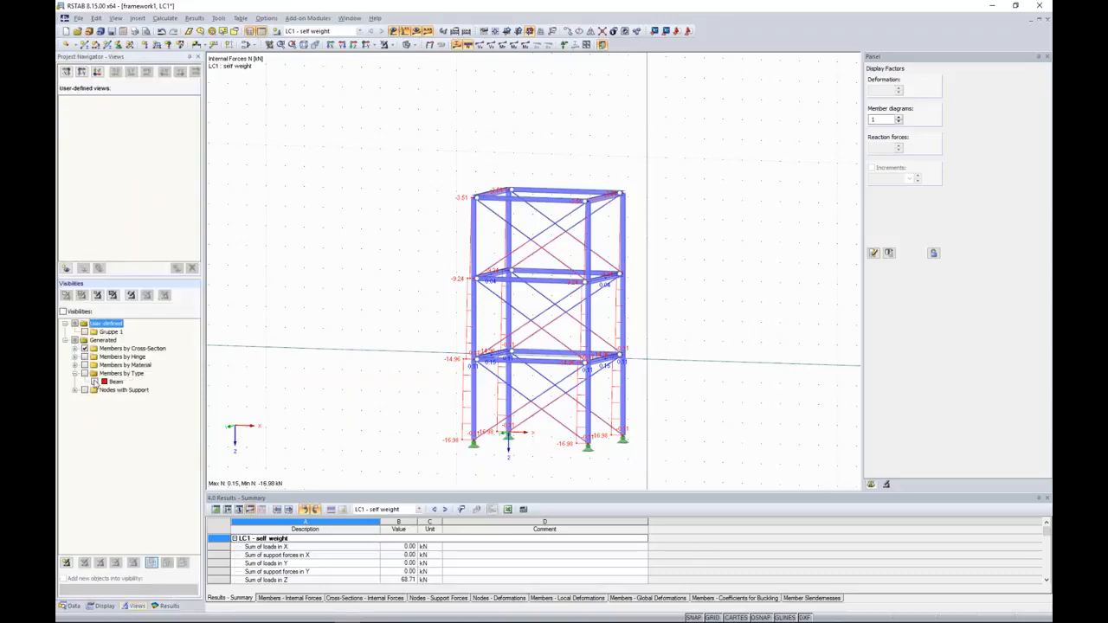
left_click(75, 373)
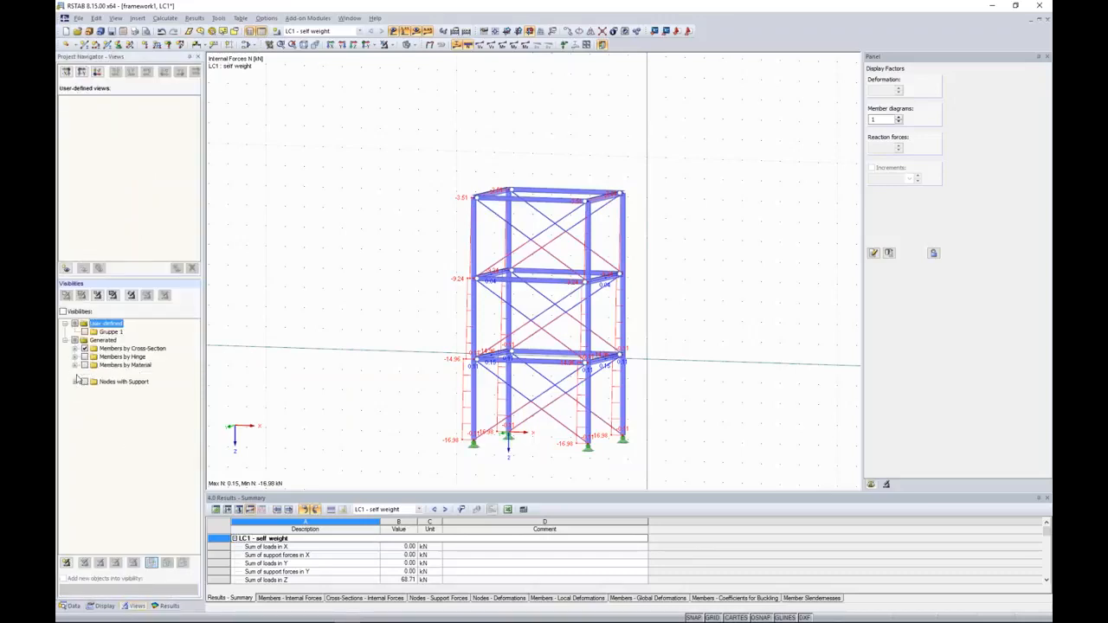
Step: Select all members of type Tension using Special Selection
right_click(350, 250)
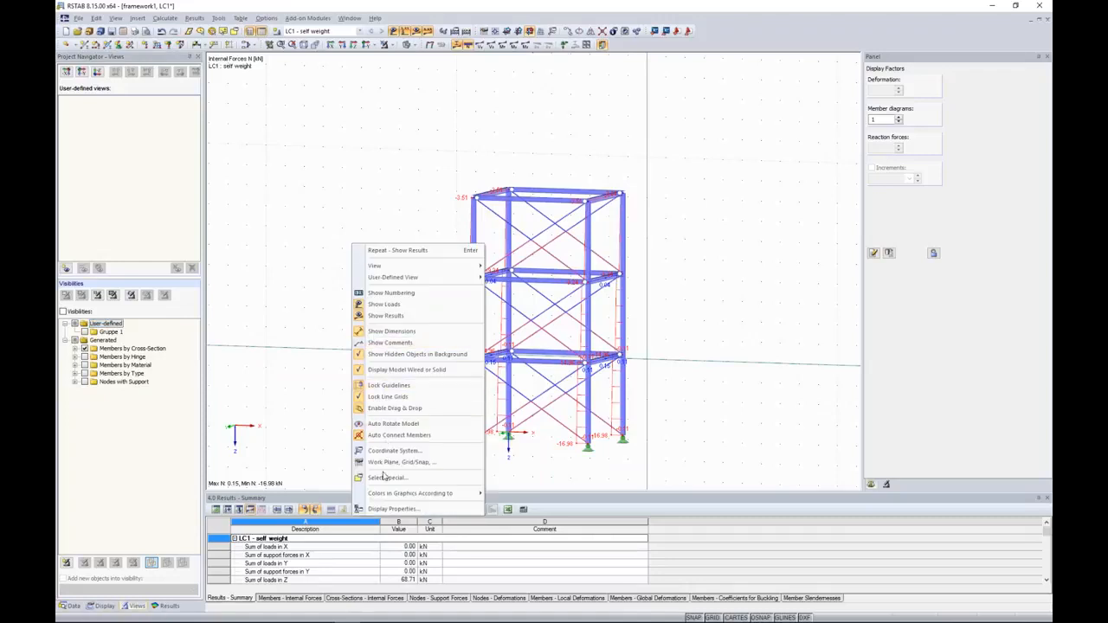
left_click(449, 477)
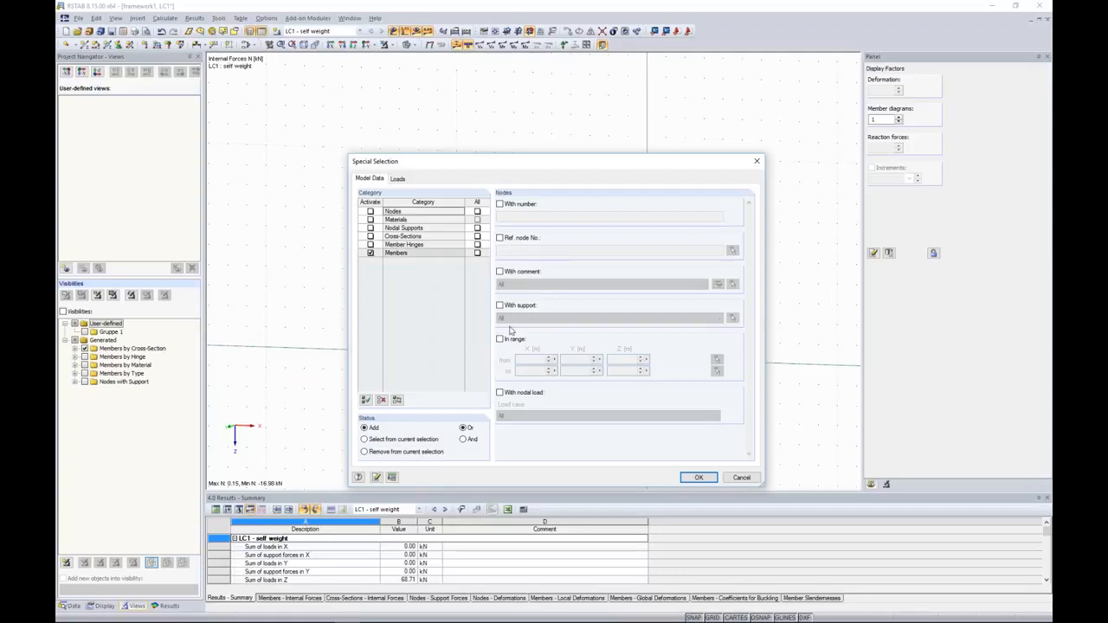
left_click(399, 254)
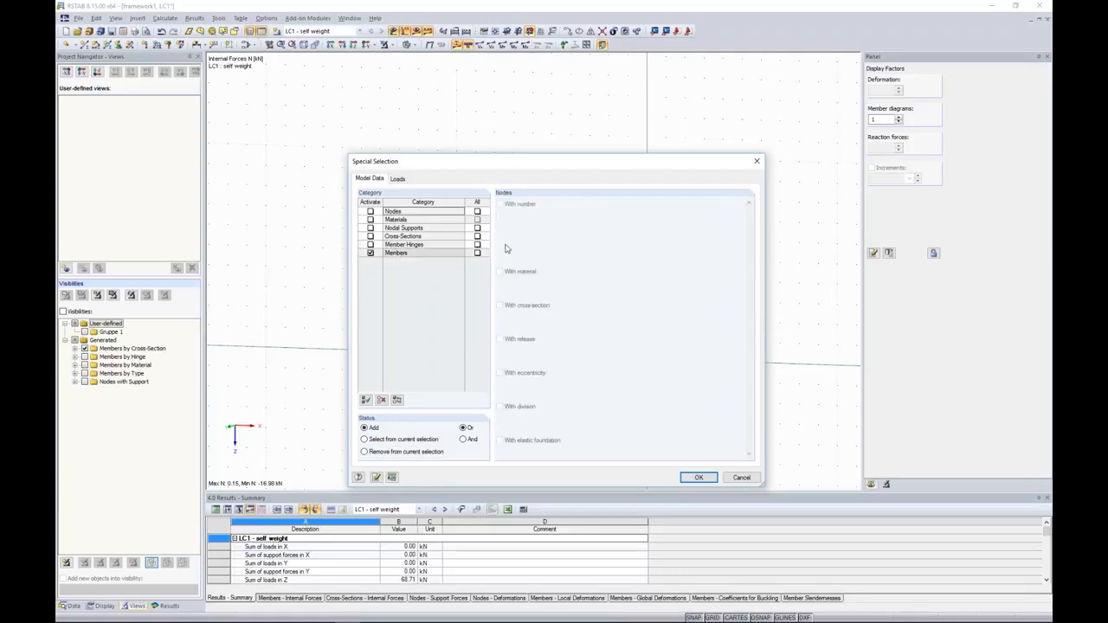
left_click(699, 478)
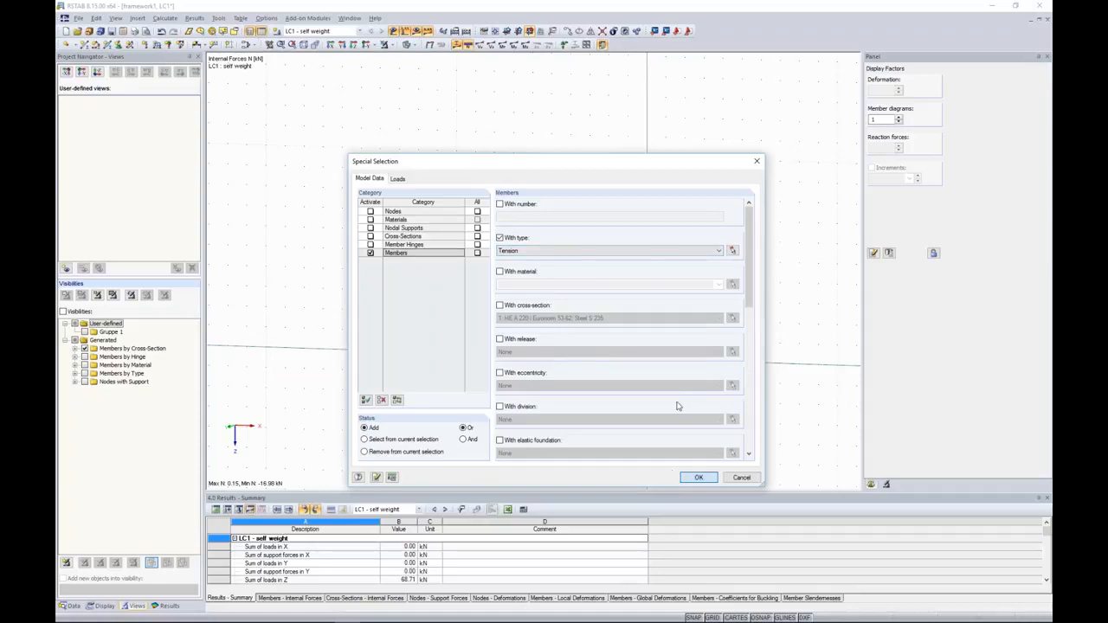
Step: Isolate the selected tension members in a visibility so axial forces N appear only on the diagonals
left_click(395, 47)
left_click(433, 57)
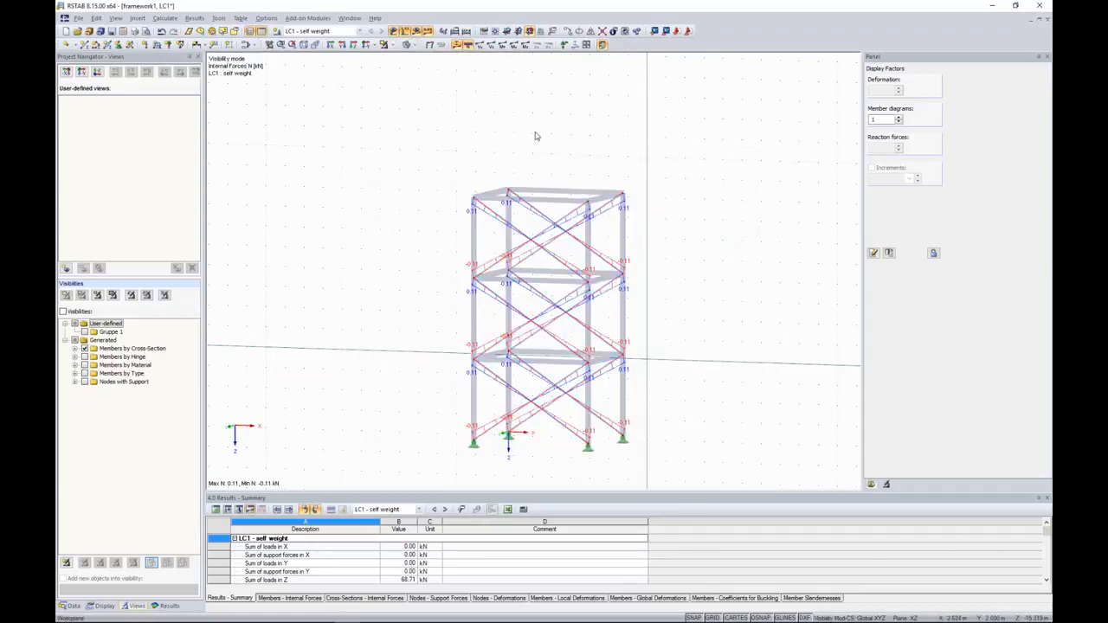
middle_click_drag(478, 165, 500, 158, "ctrl")
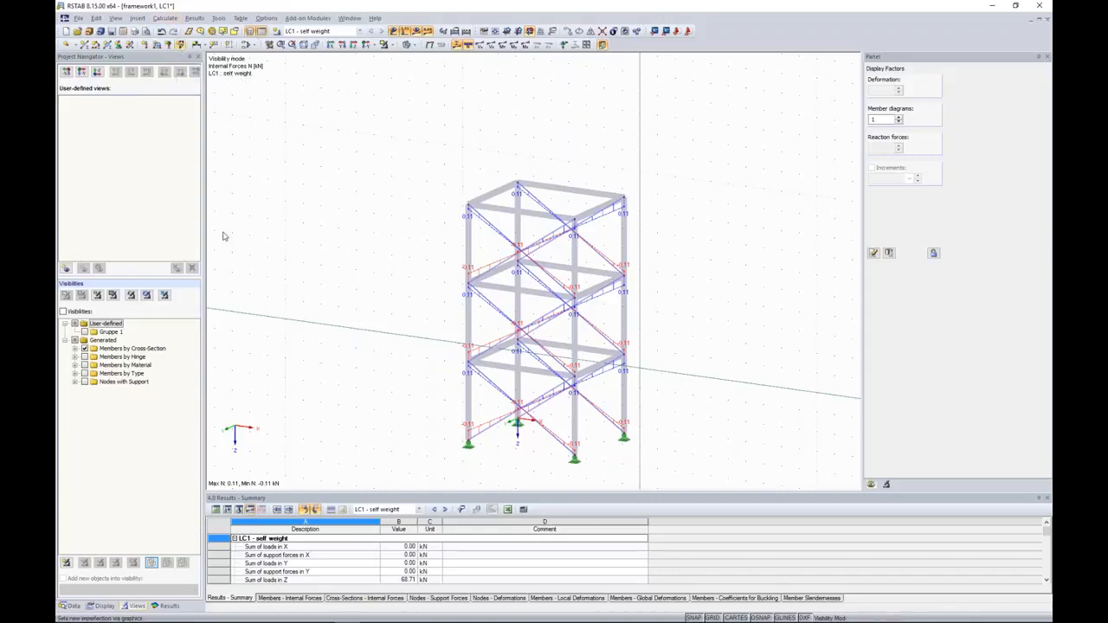
Step: Review a top-storey diagonal's member type and cross-section, and view the initial prestress load type without creating a member load
left_click(71, 607)
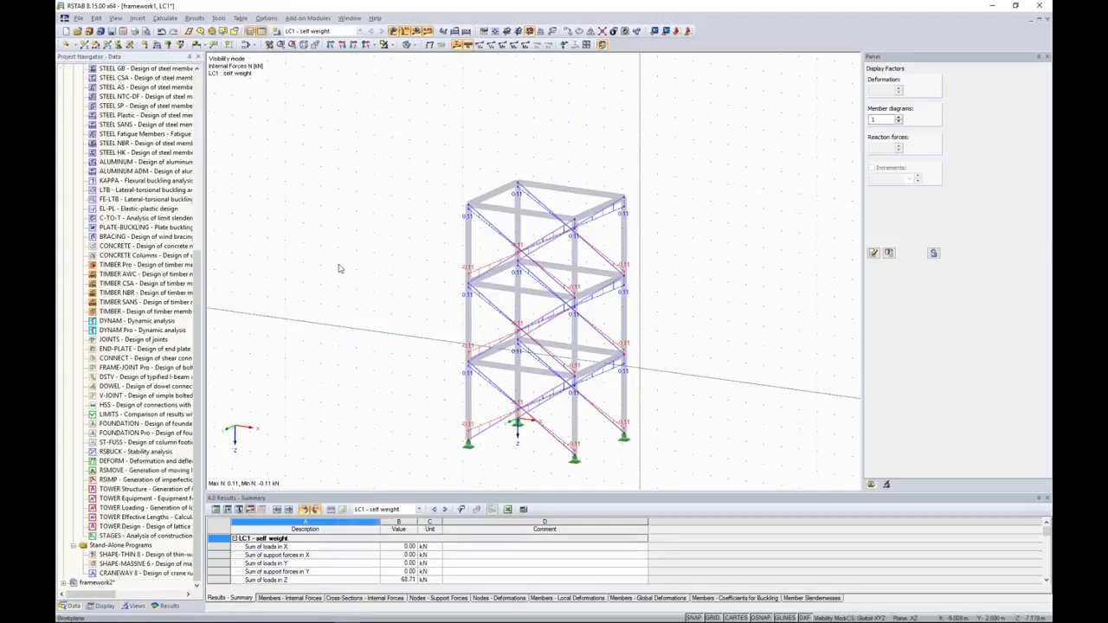
scroll(339, 270, "up", 3)
scroll(339, 268, "down", 5)
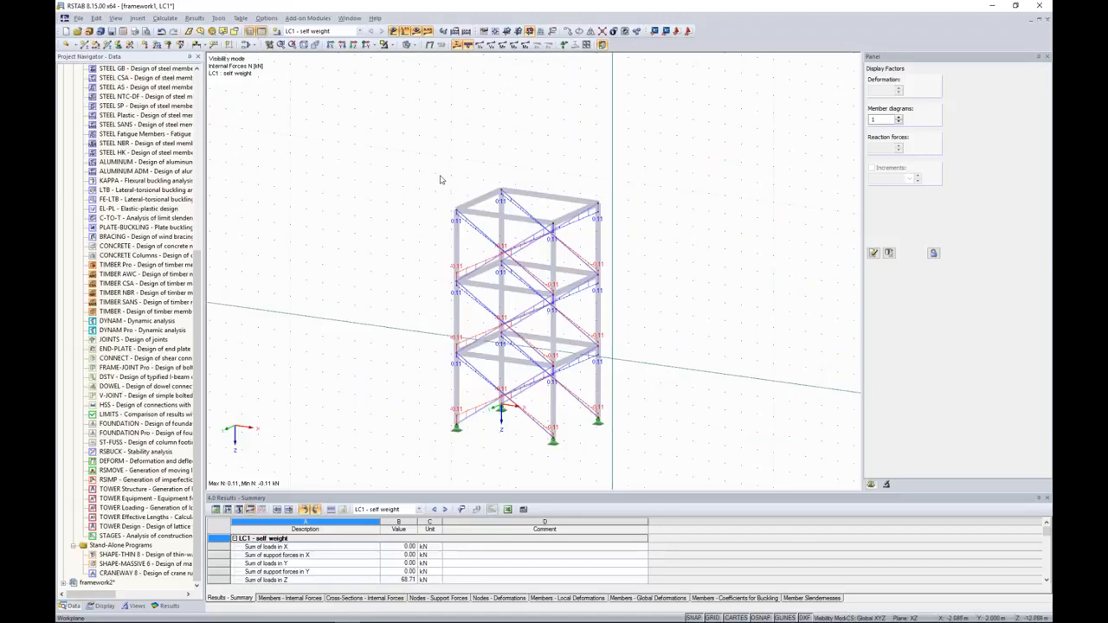
double_click(485, 240)
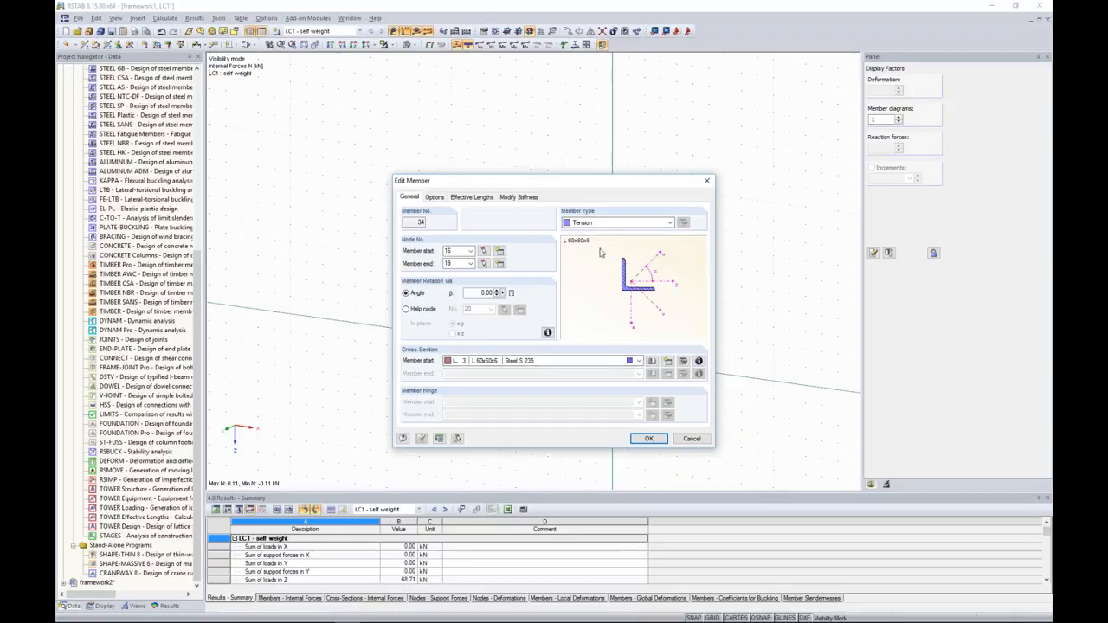
left_click(706, 181)
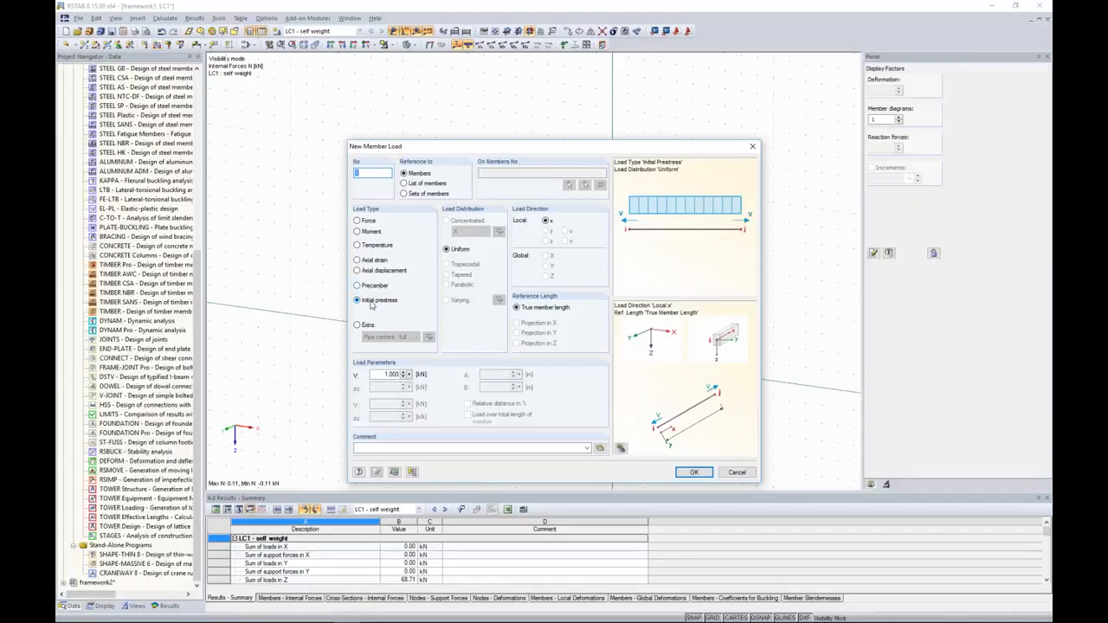
left_click(736, 472)
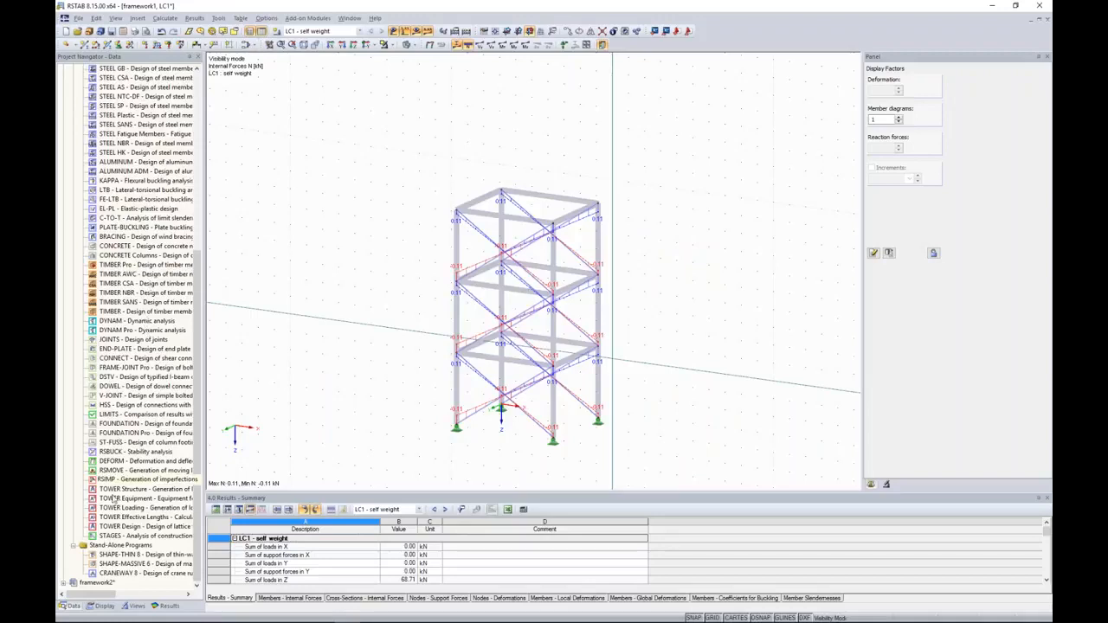
Step: Switch to the framework2 model and examine its two braced towers and the connecting truss bridge
double_click(93, 583)
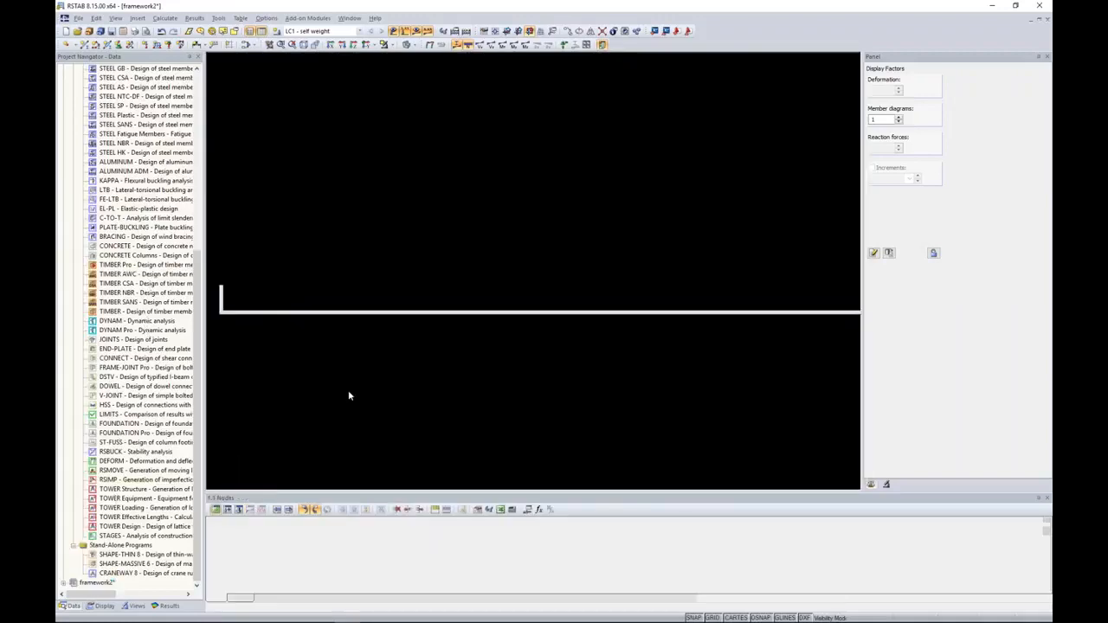
scroll(520, 302, "down", 5)
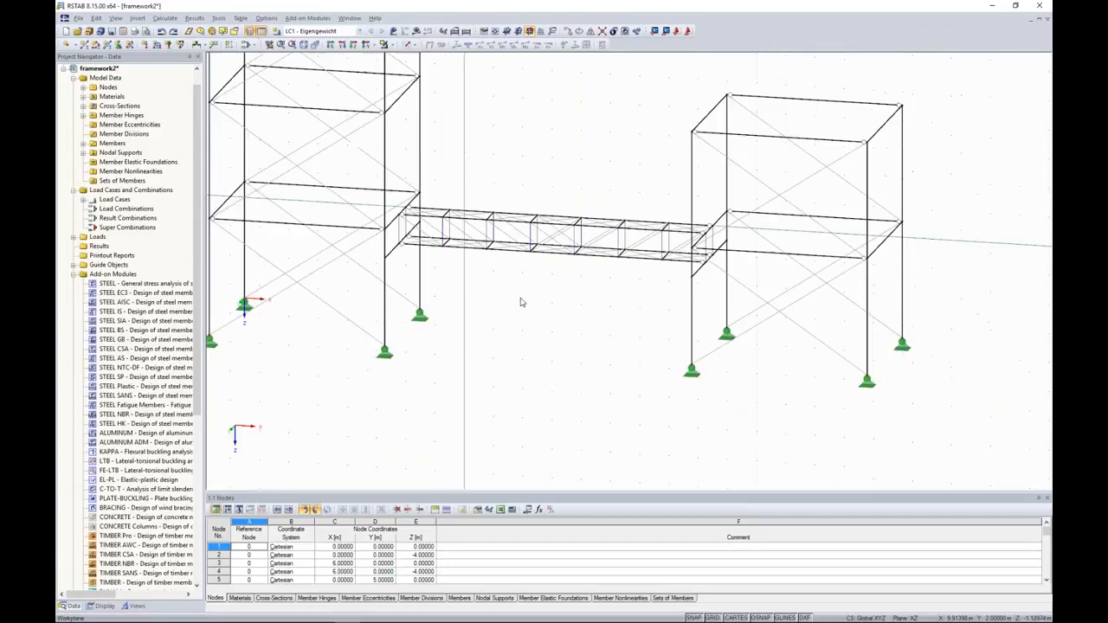
scroll(524, 148, "down", 2)
middle_click_drag(560, 106, 557, 213)
mouse_move(317, 106)
left_mouse_down()
mouse_move(477, 351)
mouse_move(472, 388)
left_mouse_up()
left_click_drag(599, 183, 792, 388)
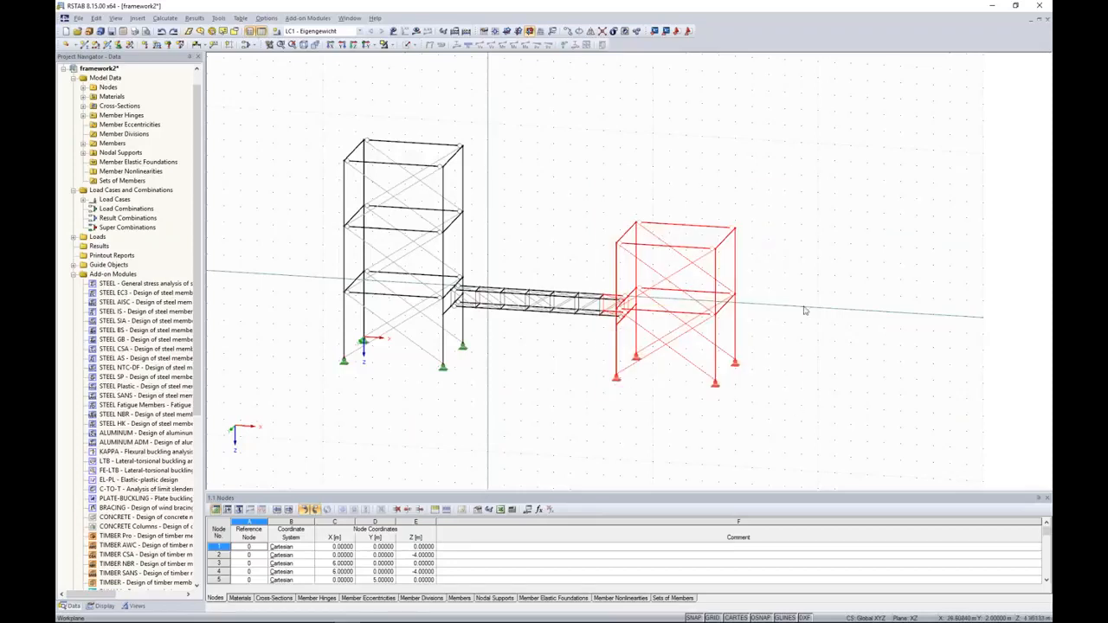
left_click(778, 172)
middle_click_drag(706, 178, 671, 183, "ctrl")
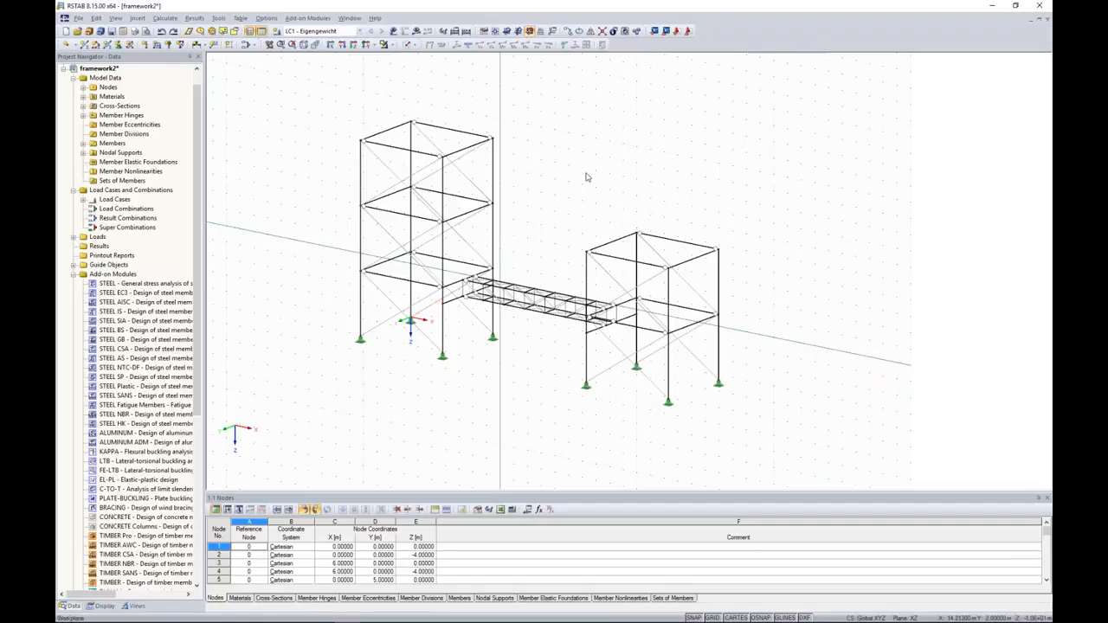
Step: Show the LC1 results and examine the global deformations u of the bridge between the two towers
left_click(417, 30)
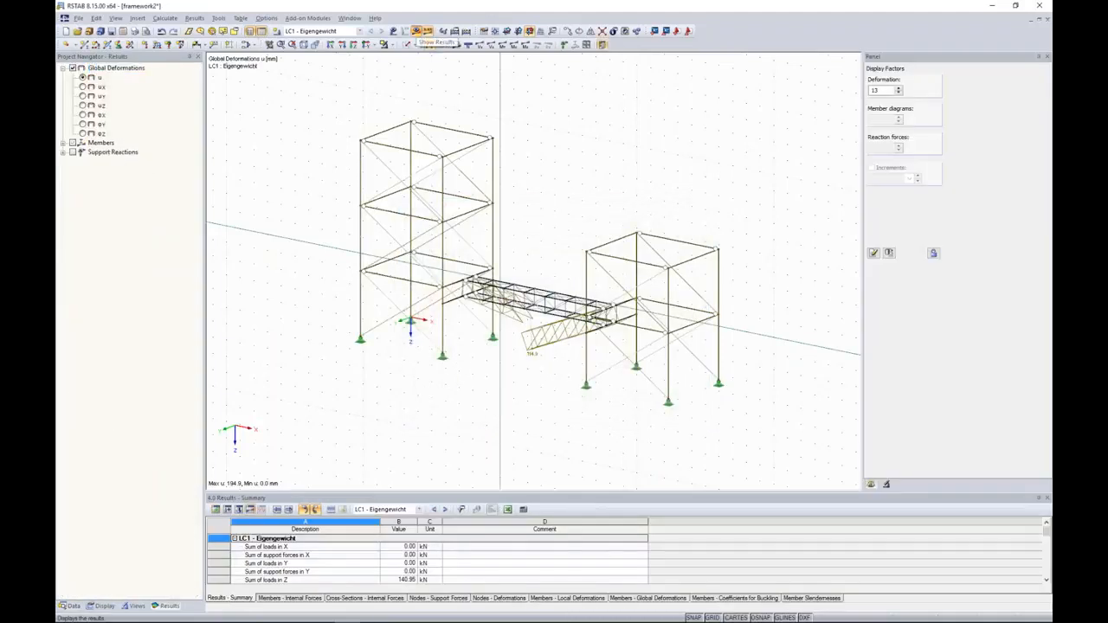
scroll(531, 303, "up", 5)
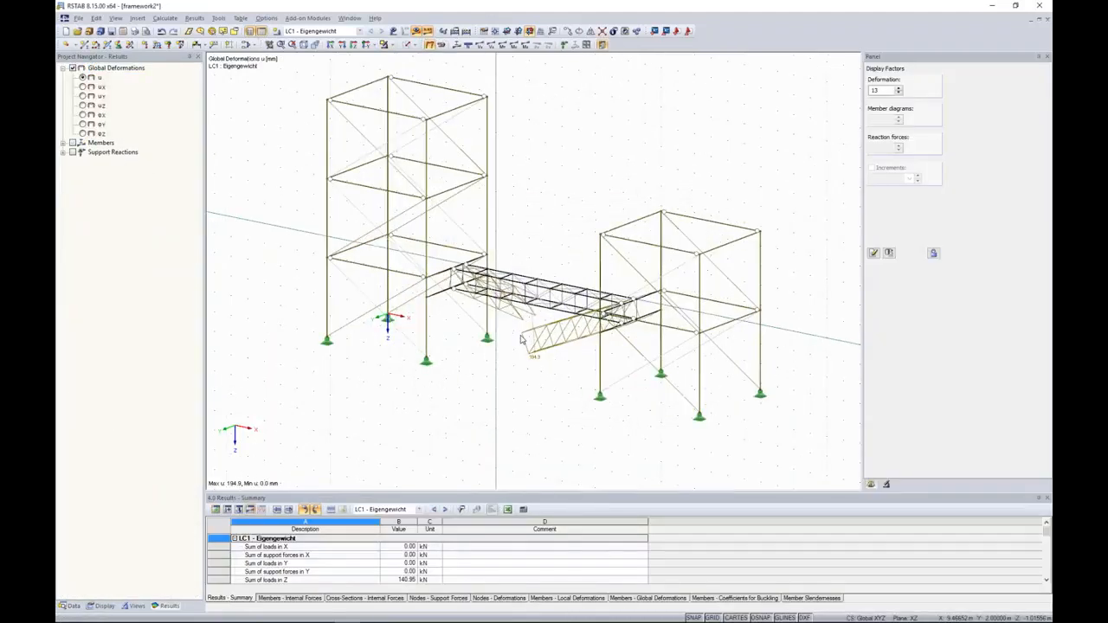
scroll(537, 307, "up", 1)
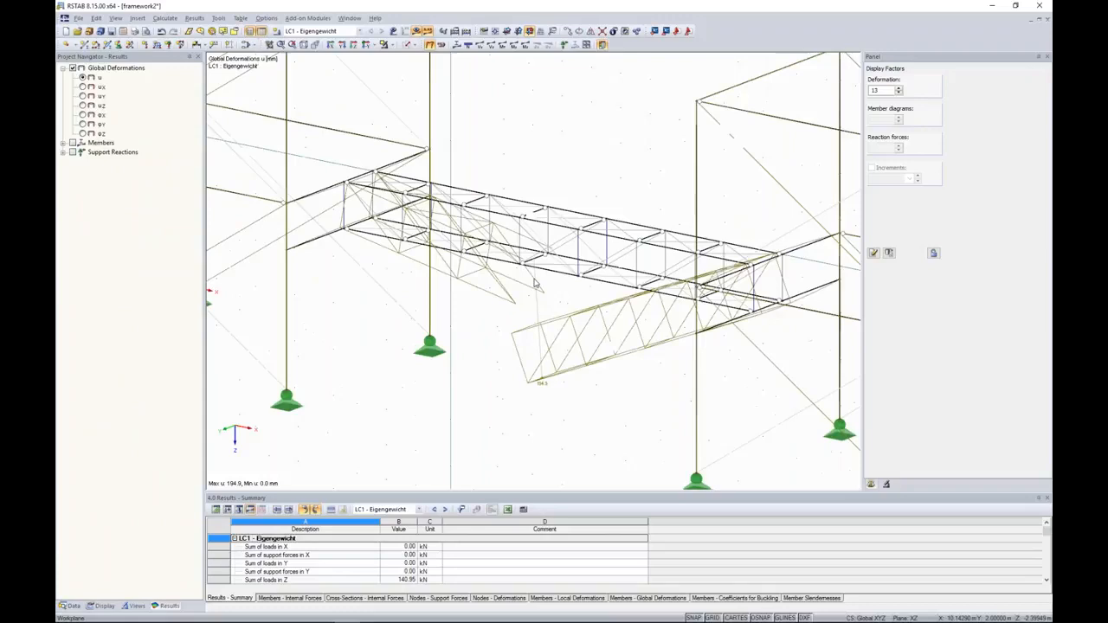
scroll(508, 311, "up", 1)
middle_click_drag(479, 343, 544, 342, "ctrl")
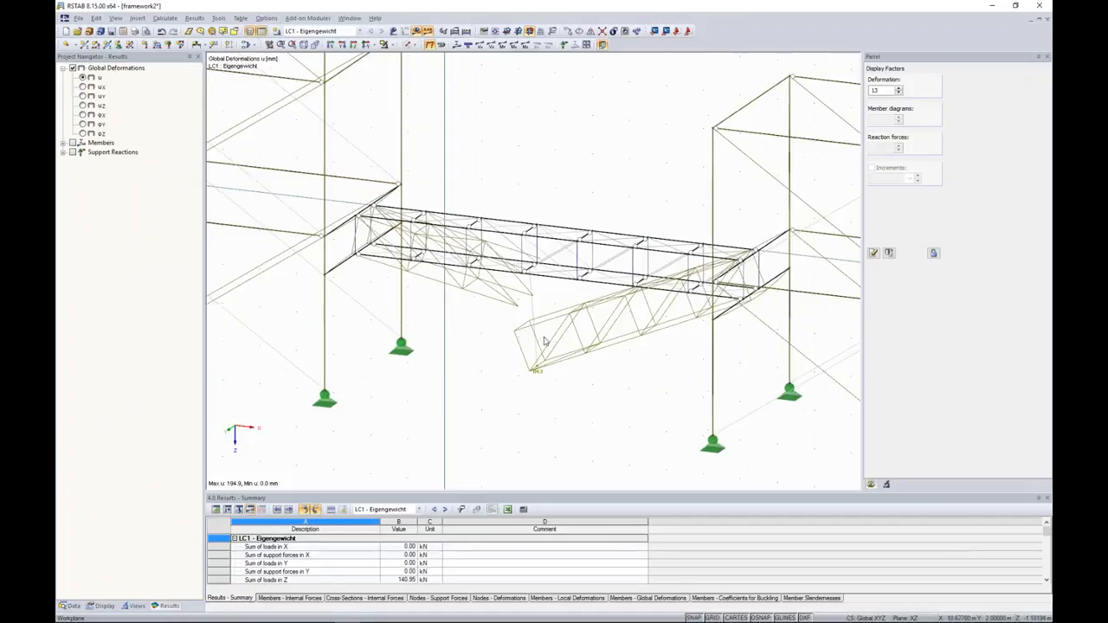
scroll(560, 174, "down", 1)
scroll(563, 169, "down", 1)
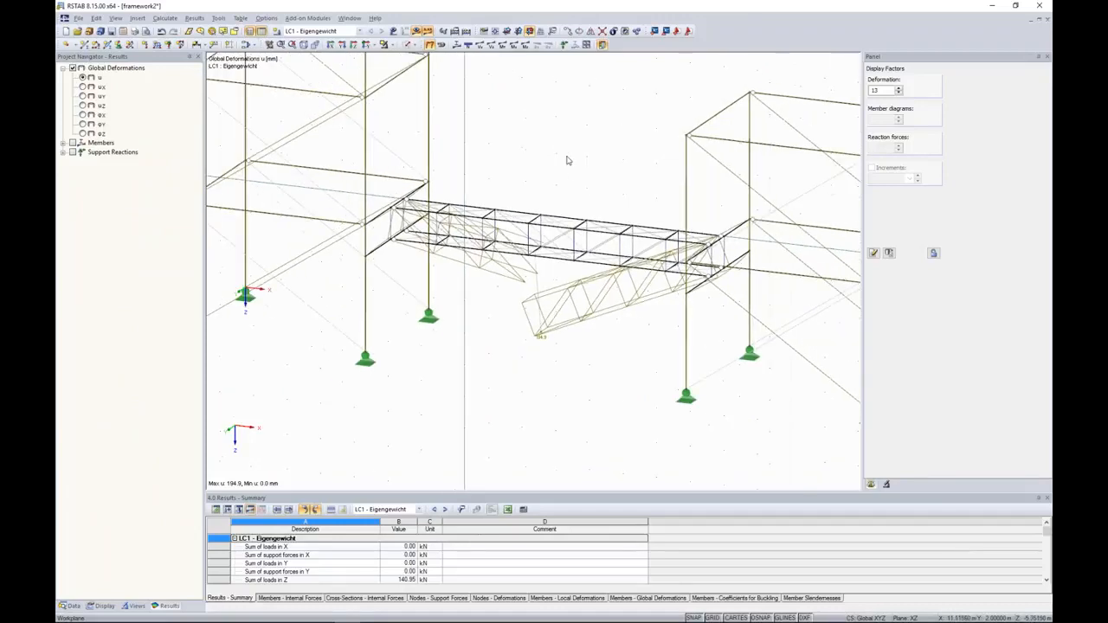
scroll(562, 189, "down", 4)
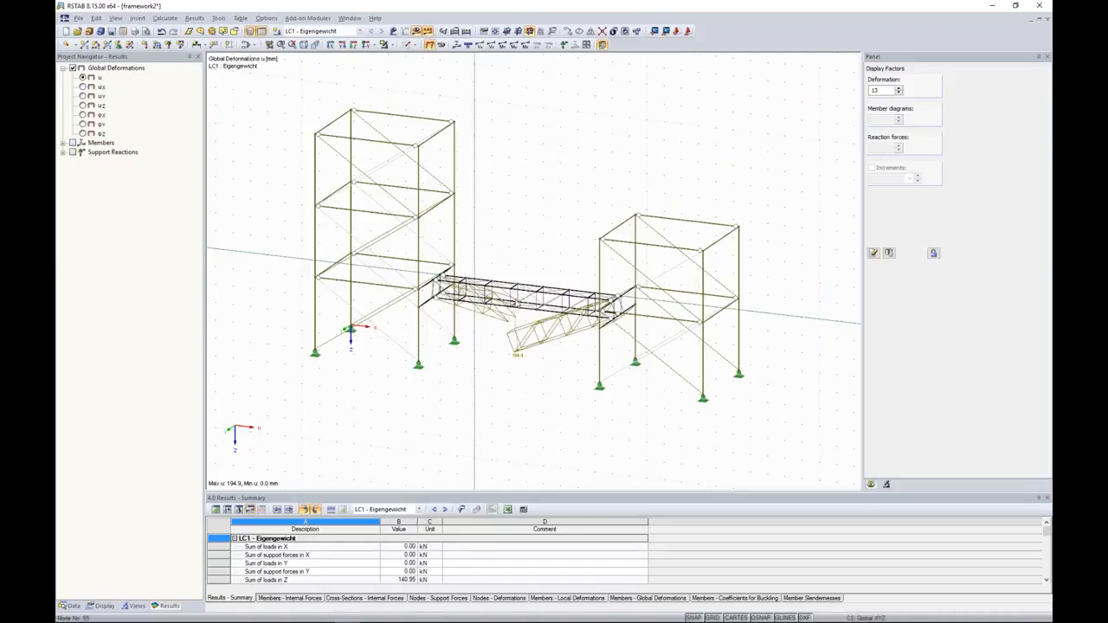
Step: Run the Independent Systems model check and compare which parts of the structure each group contains
left_click(219, 19)
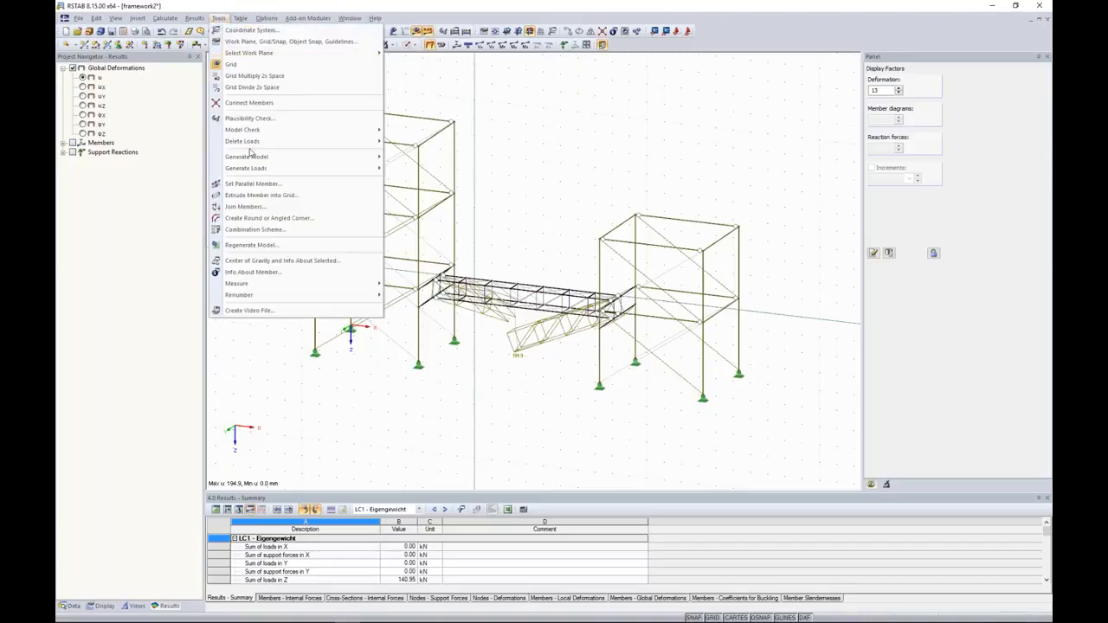
mouse_move(250, 131)
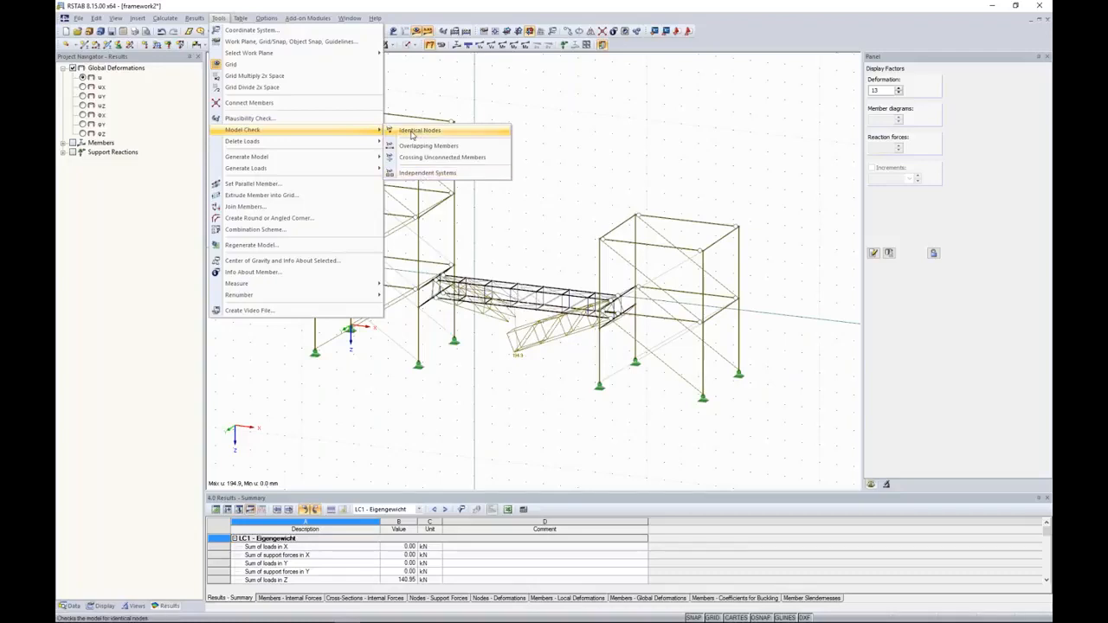
left_click(428, 173)
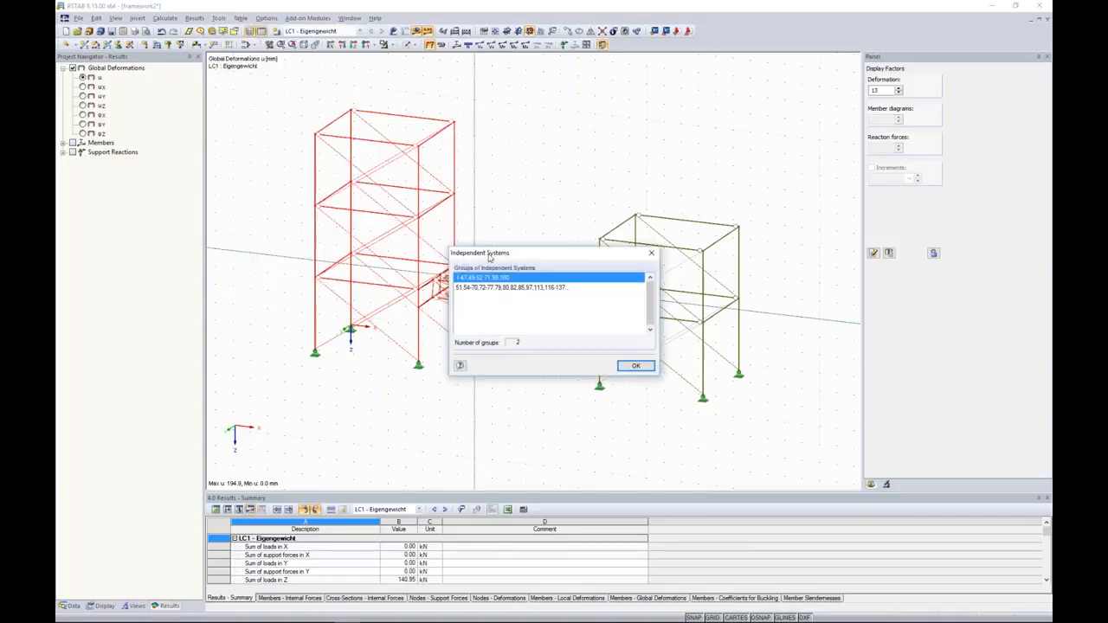
left_click_drag(496, 255, 479, 378)
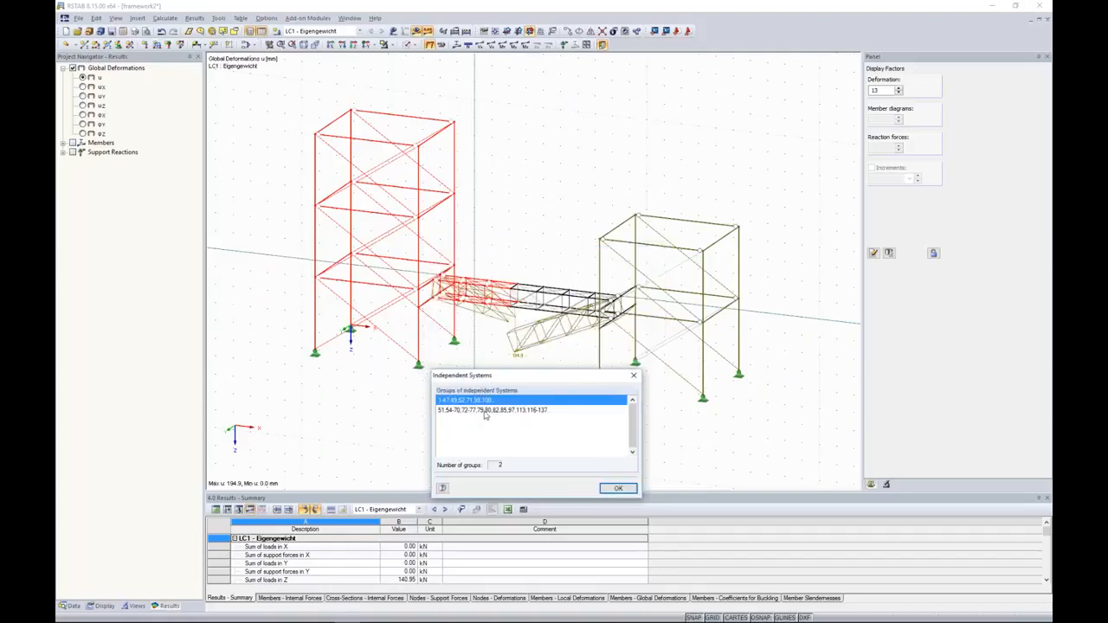
left_click(489, 410)
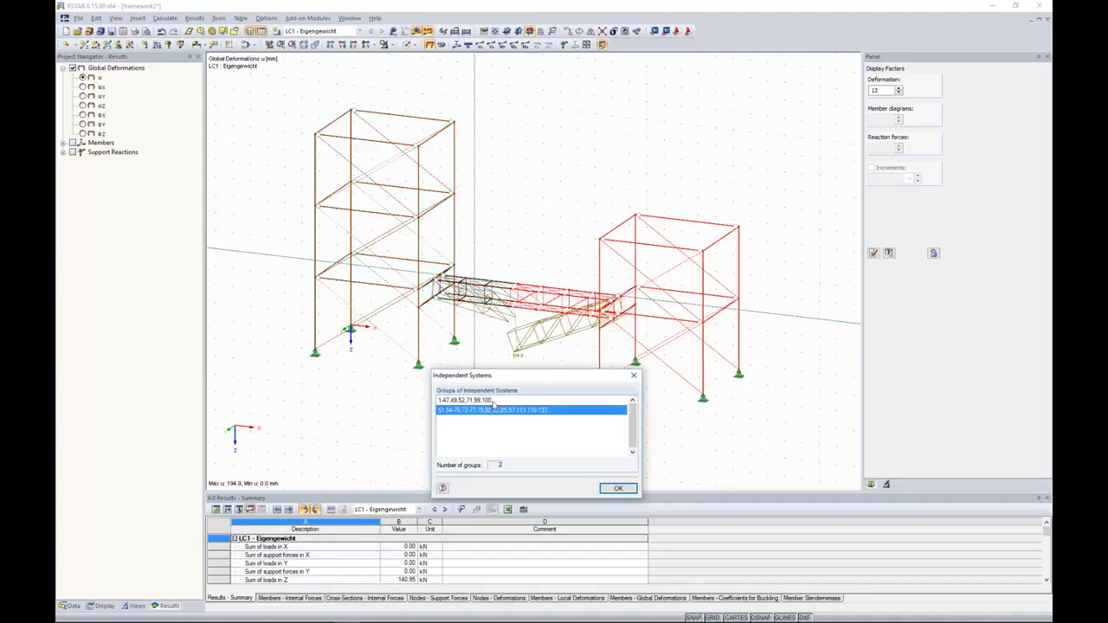
left_click(493, 402)
left_click(491, 412)
left_click(489, 401)
left_click(491, 411)
left_click(619, 488)
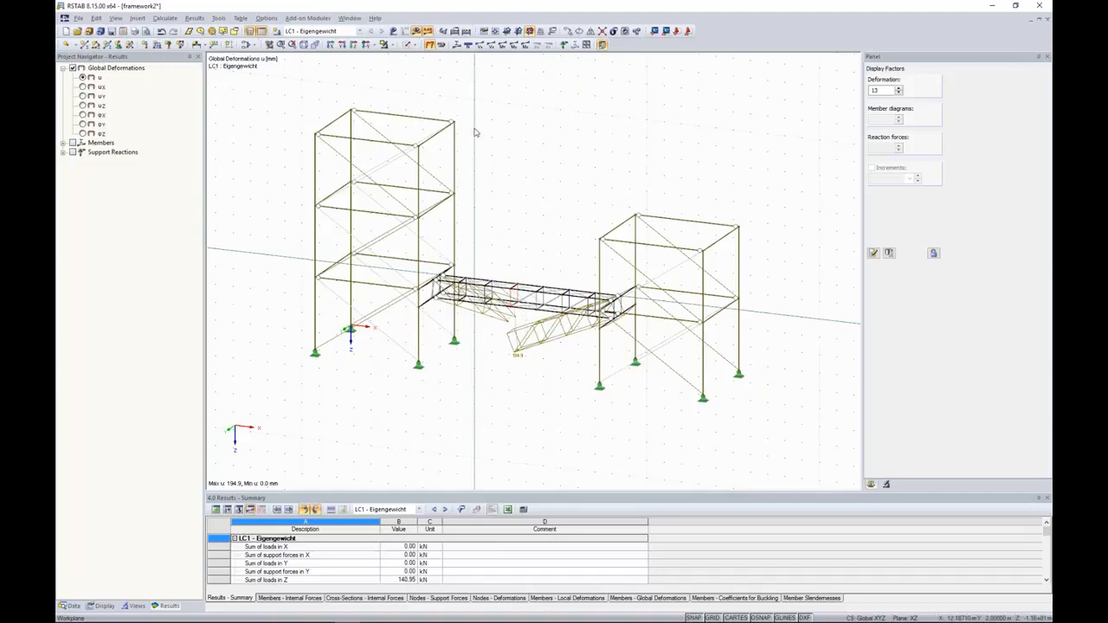
Step: Run the Identical Nodes model check with a tolerance of 0.0005 m and locate the listed node groups on the bridge
left_click(218, 19)
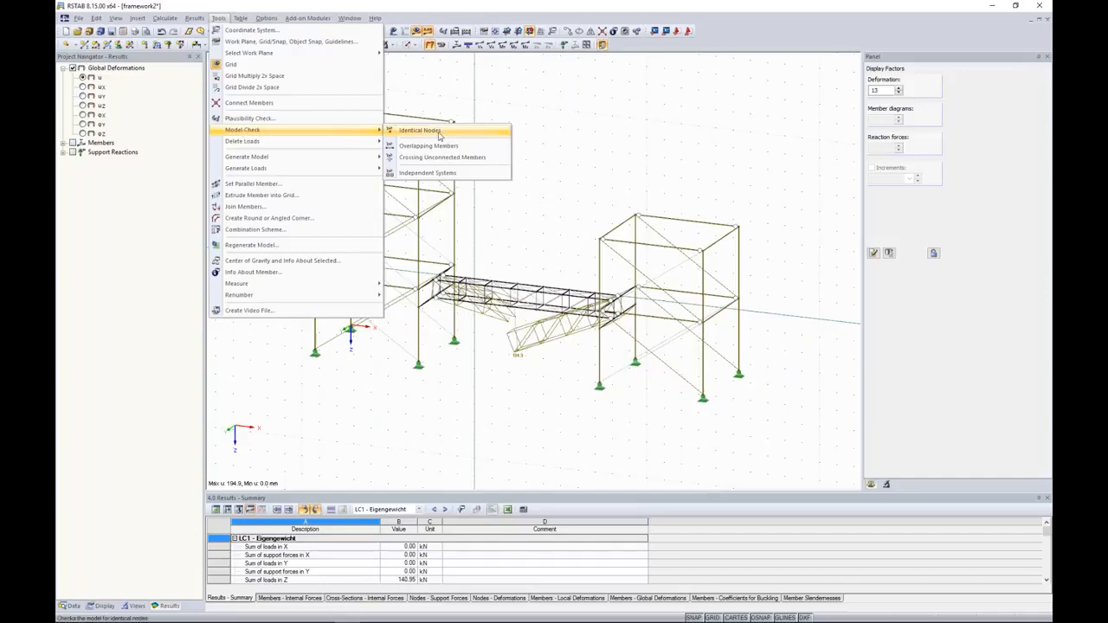
left_click(425, 135)
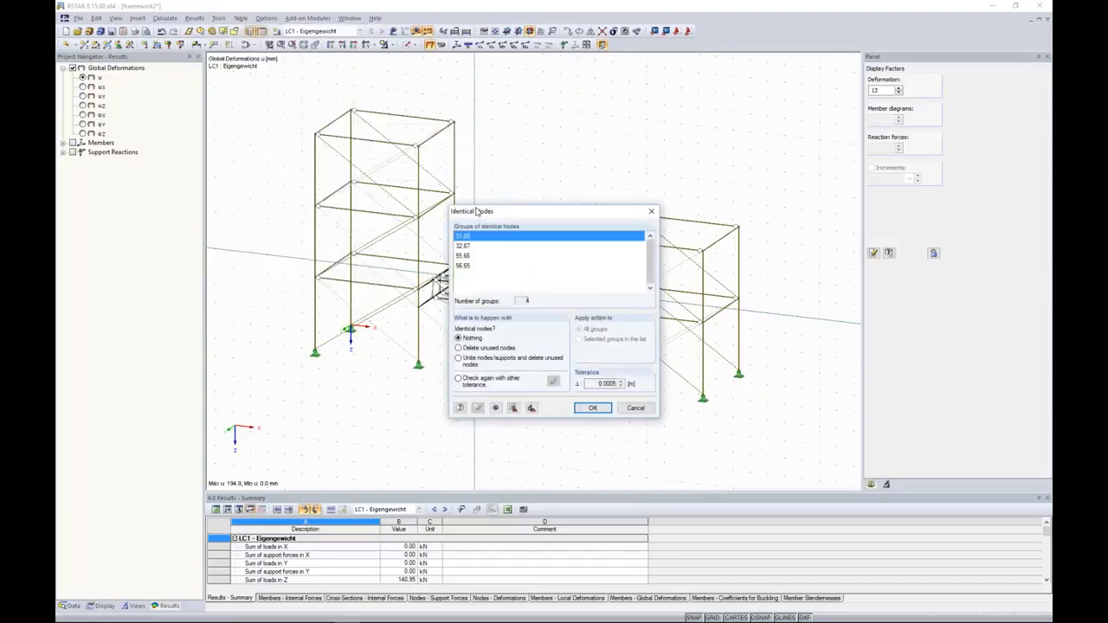
left_click_drag(509, 214, 306, 239)
left_click(273, 274)
left_click(274, 282)
left_click(273, 263)
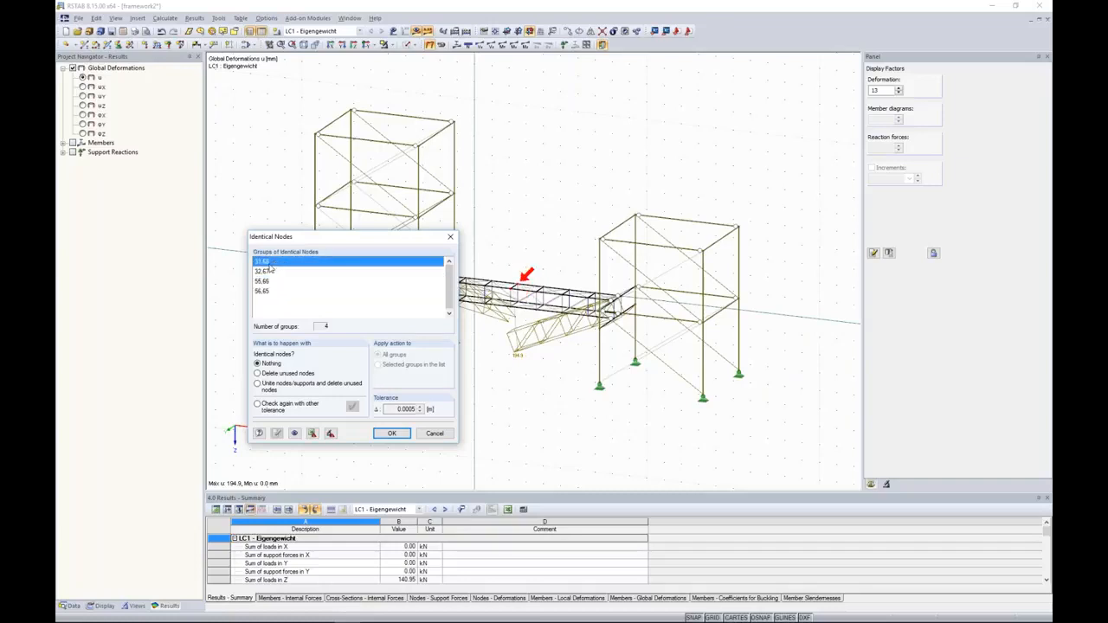
left_click_drag(394, 410, 433, 410)
left_click(264, 274)
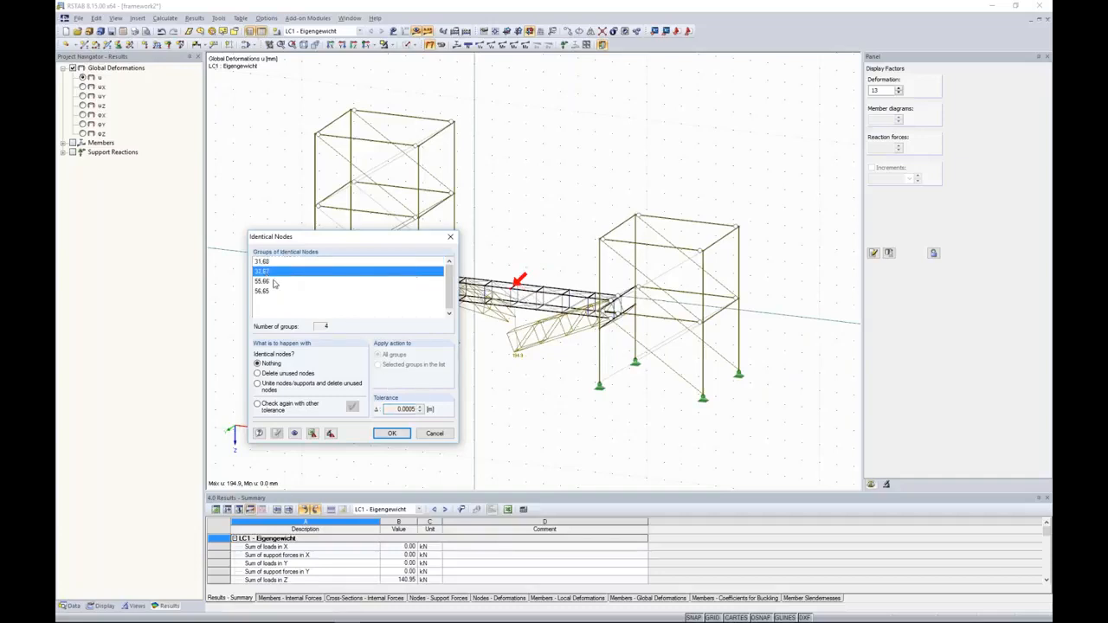
double_click(403, 408)
left_click(391, 434)
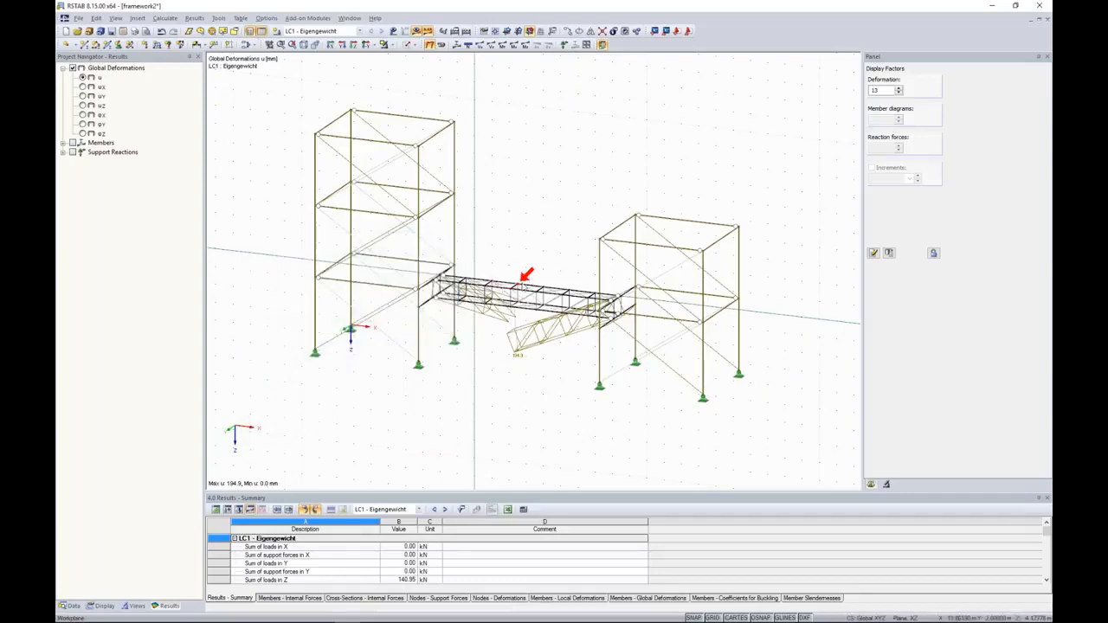
Step: Merge the coincident nodes 31 and 68 on the bridge's upper chord, accepting deletion of all results
scroll(530, 282, "up", 5)
scroll(517, 289, "up", 3)
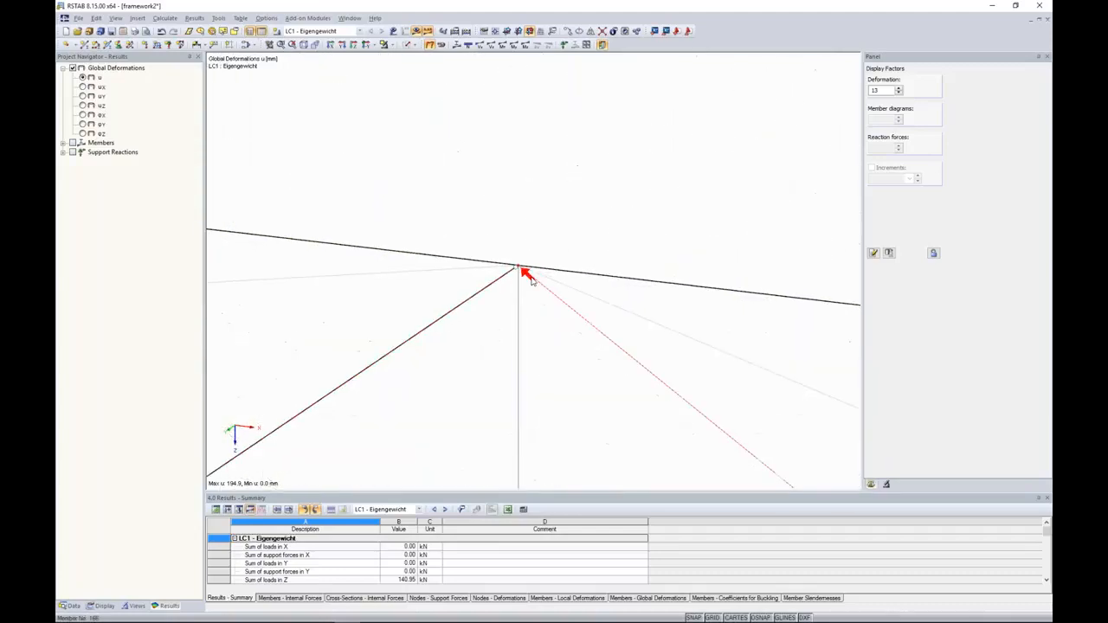
scroll(524, 274, "up", 5)
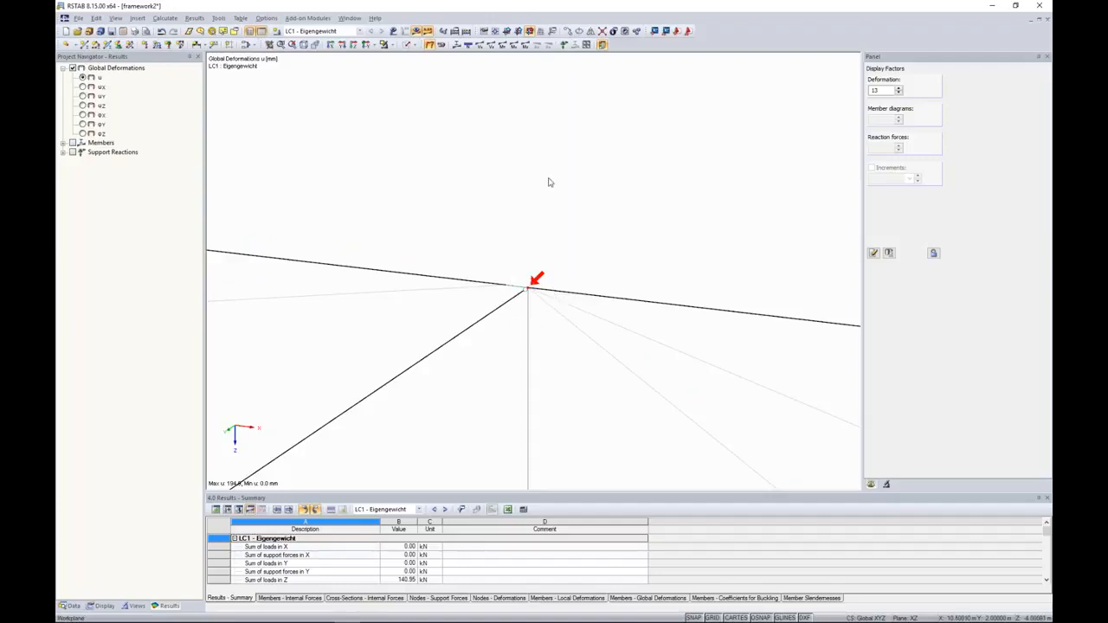
double_click(528, 291)
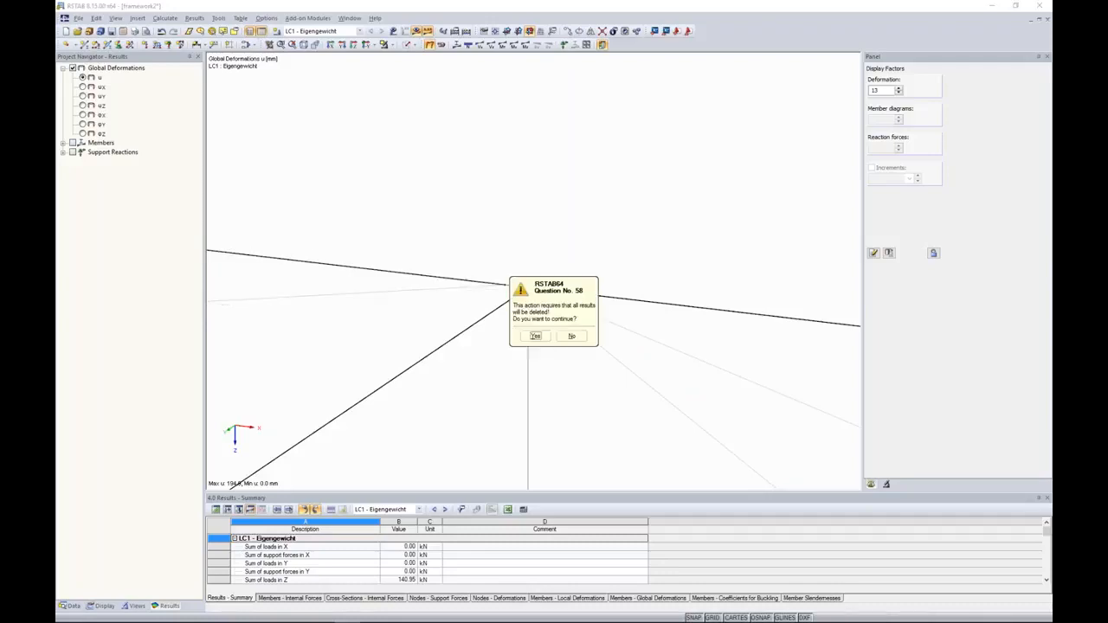
left_click(535, 336)
scroll(590, 223, "down", 5)
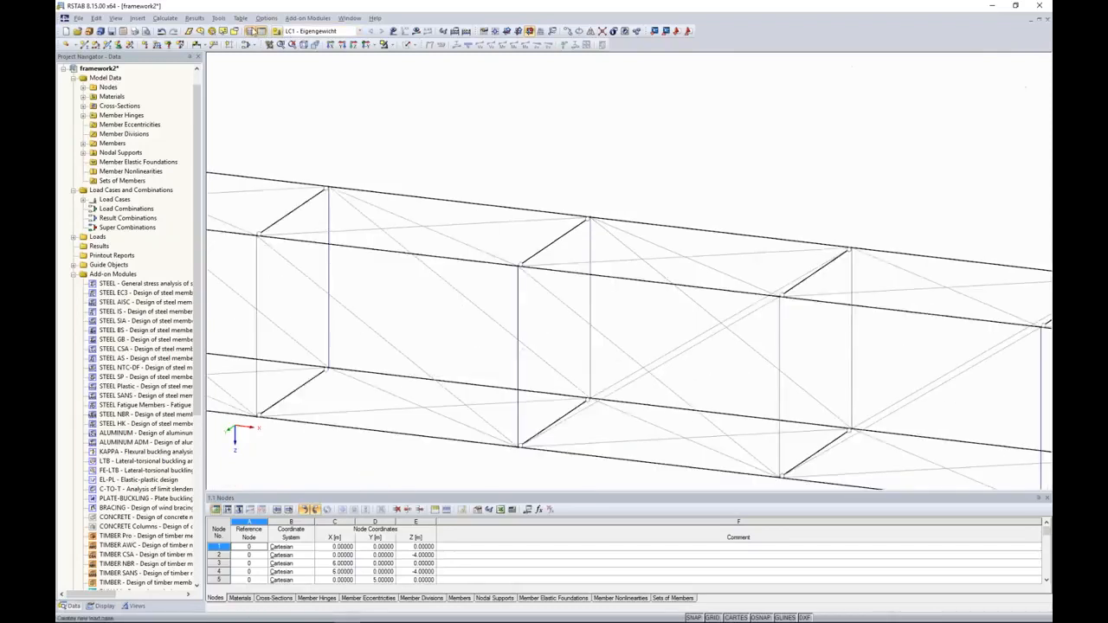
Step: Repeat the Identical Nodes check and unite the remaining identical nodes and supports, deleting the unused nodes
left_click(218, 17)
mouse_move(262, 132)
left_click(417, 131)
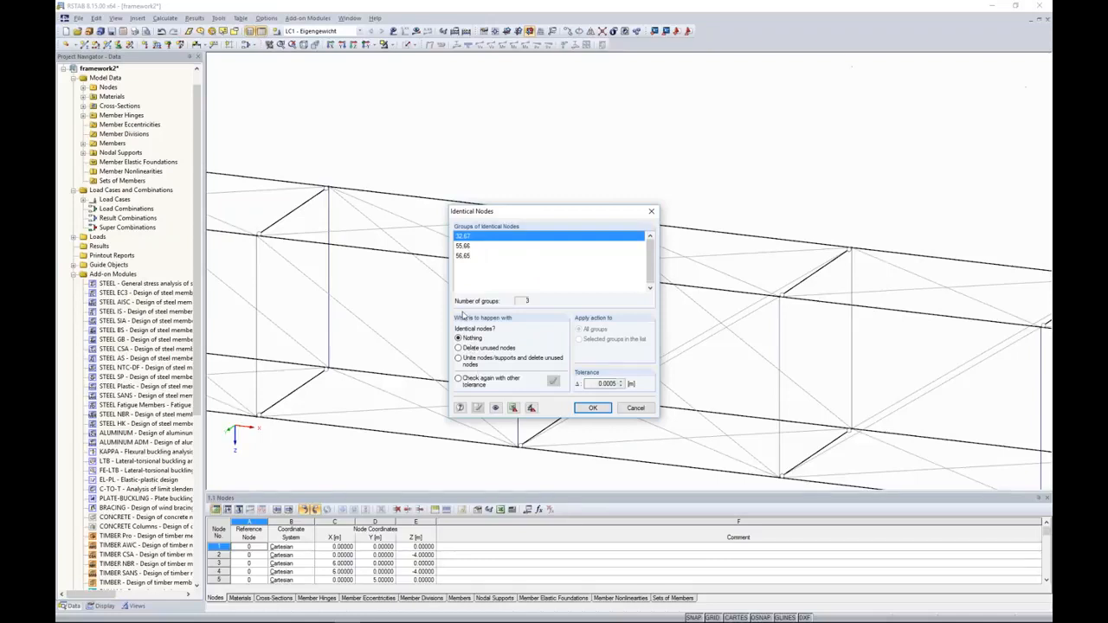
left_click(478, 364)
left_click(593, 409)
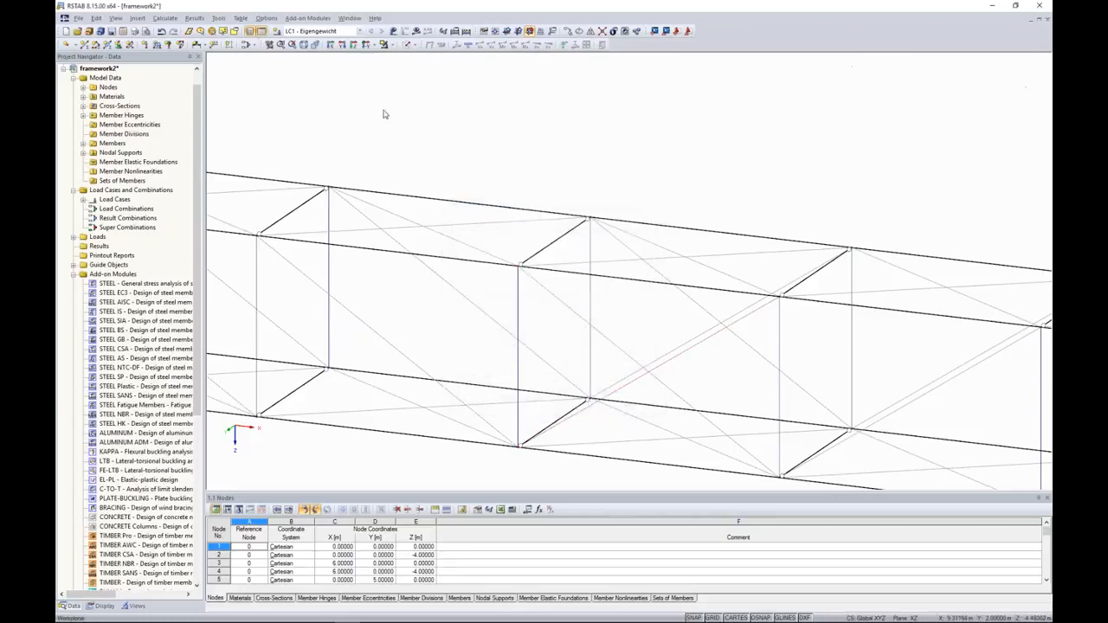
Step: Calculate load case LC1 of the bridge framework and view the global deformations of both towers and the bridge
left_click(417, 32)
left_click(541, 334)
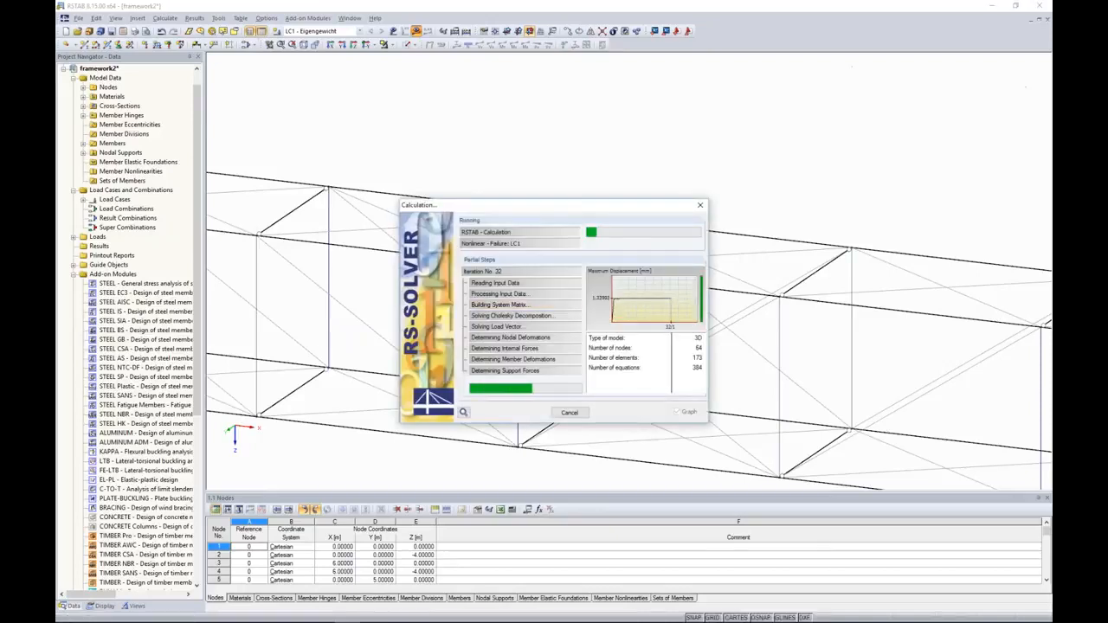
scroll(613, 226, "down", 4)
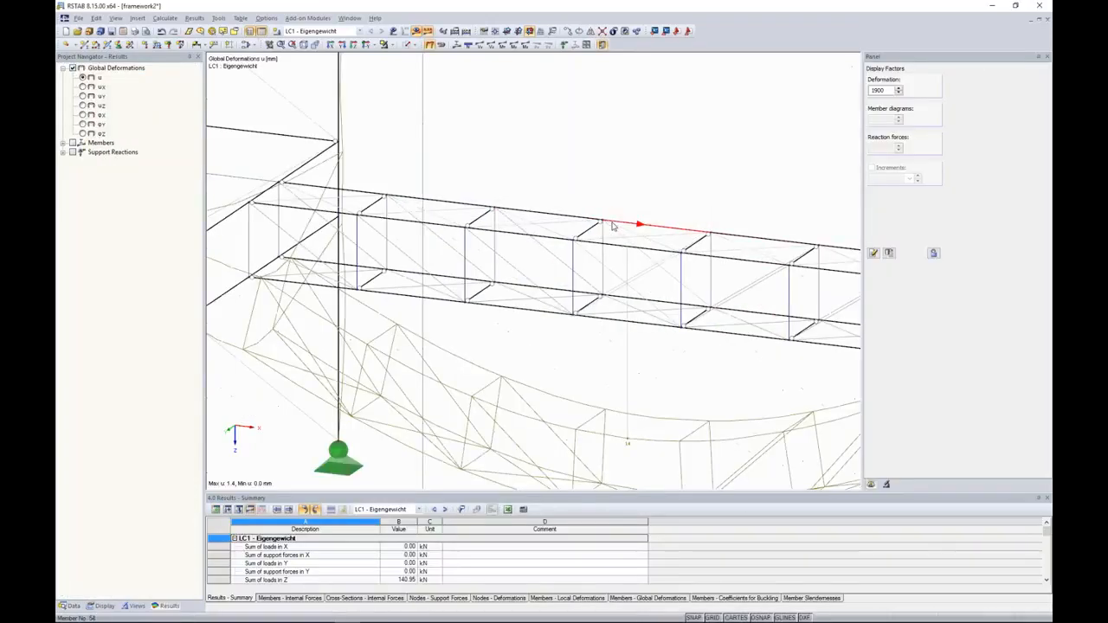
scroll(613, 226, "down", 5)
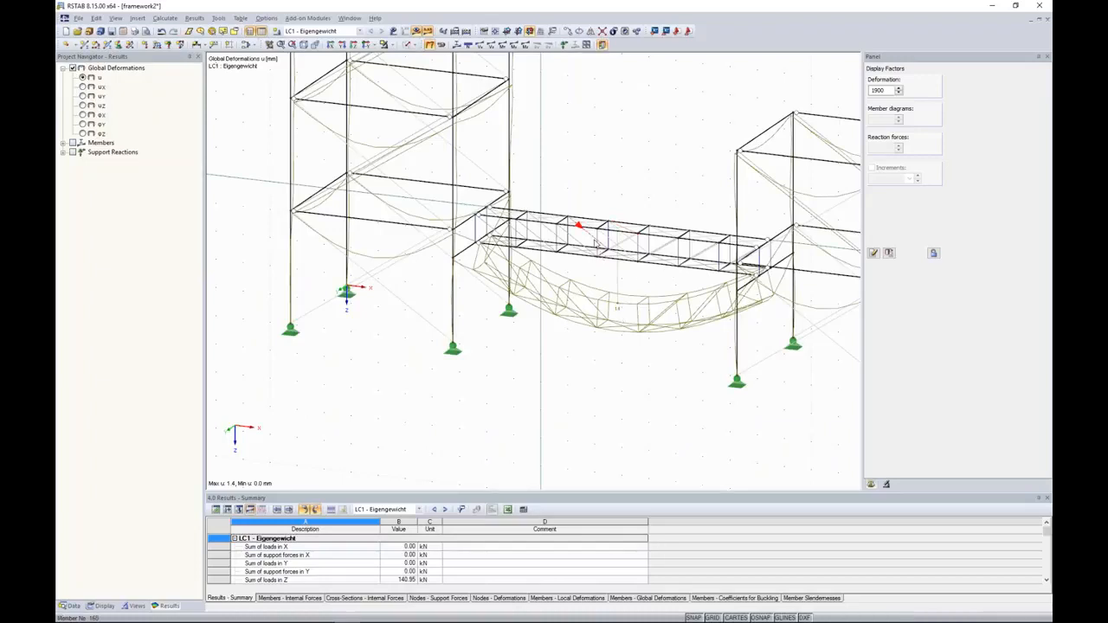
scroll(592, 241, "down", 4)
middle_click_drag(734, 174, 680, 252)
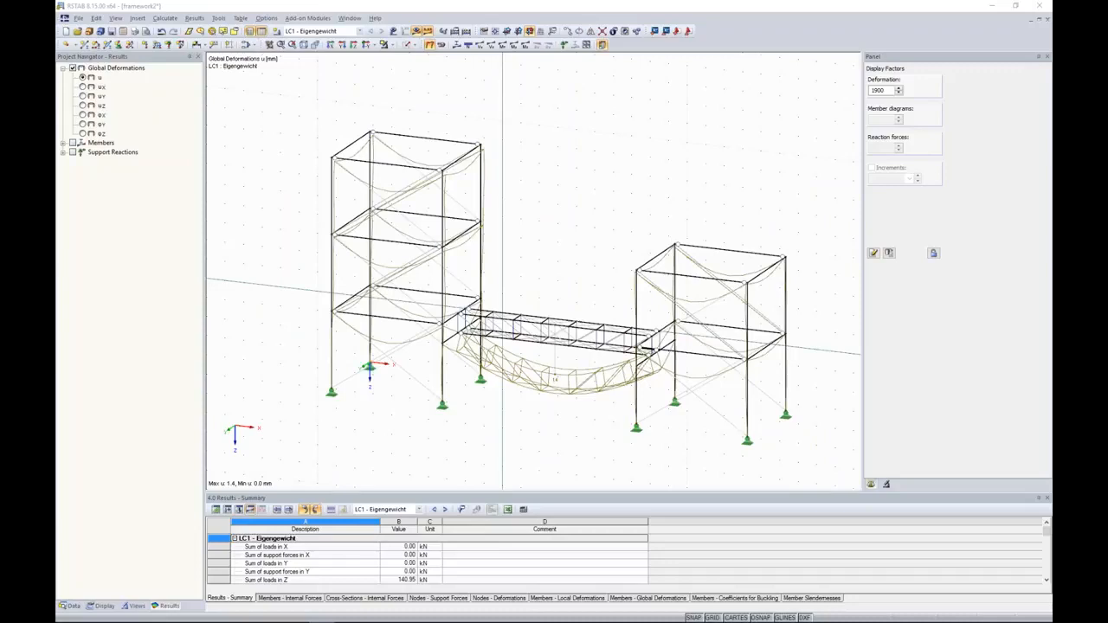
Step: Switch to the hall model in RFEM and review the handling of failing members in the global calculation parameters
left_click_drag(57, 144, 650, 195)
double_click(649, 195)
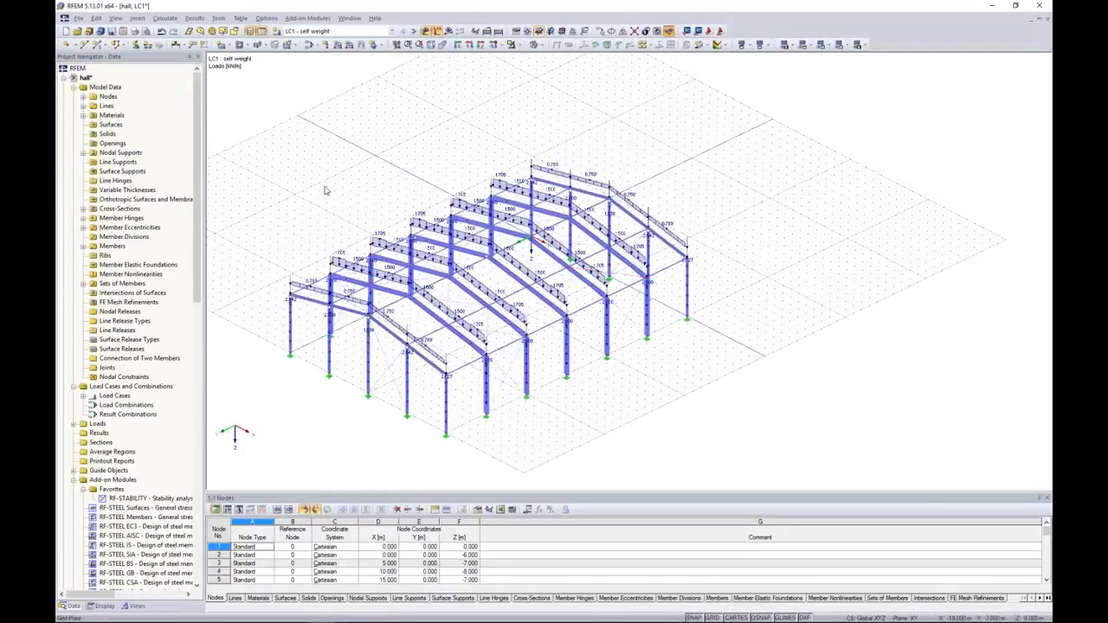
left_click(165, 18)
left_click(198, 119)
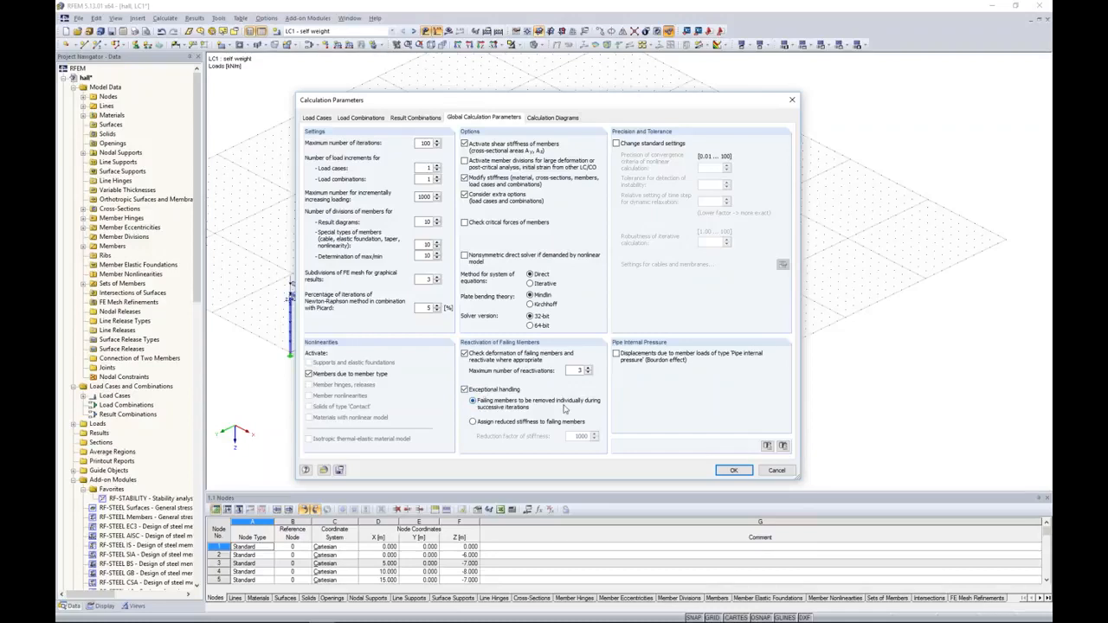
left_click(734, 470)
Step: Calculate load case LC1 of the hall, read the error description and examine the marked instability location on the frame
left_click(449, 31)
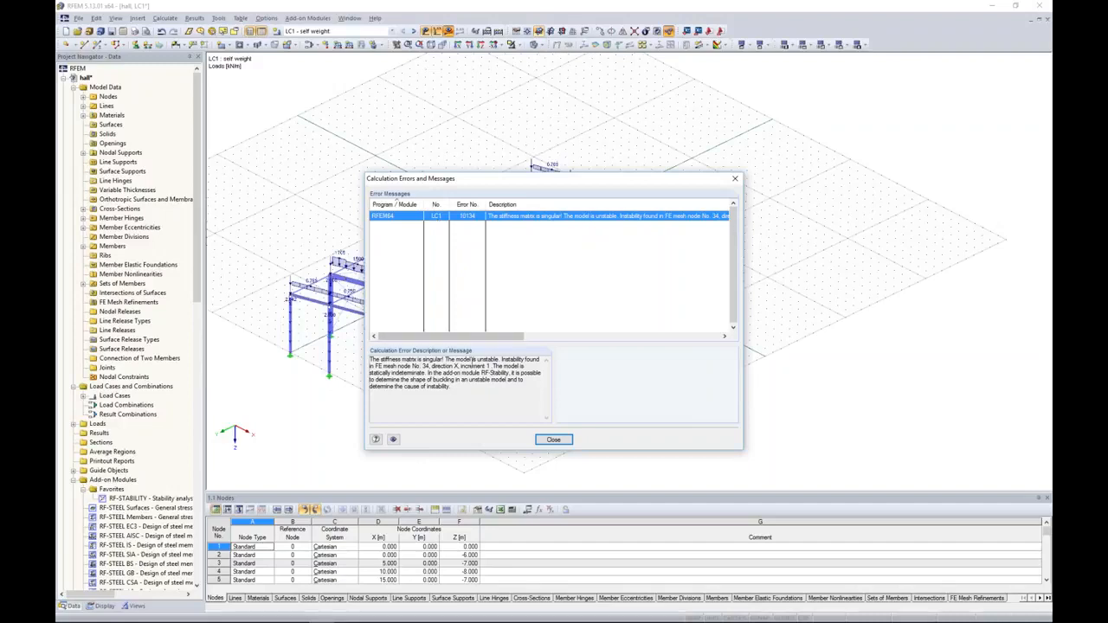
left_click_drag(428, 373, 507, 373)
left_click(447, 386)
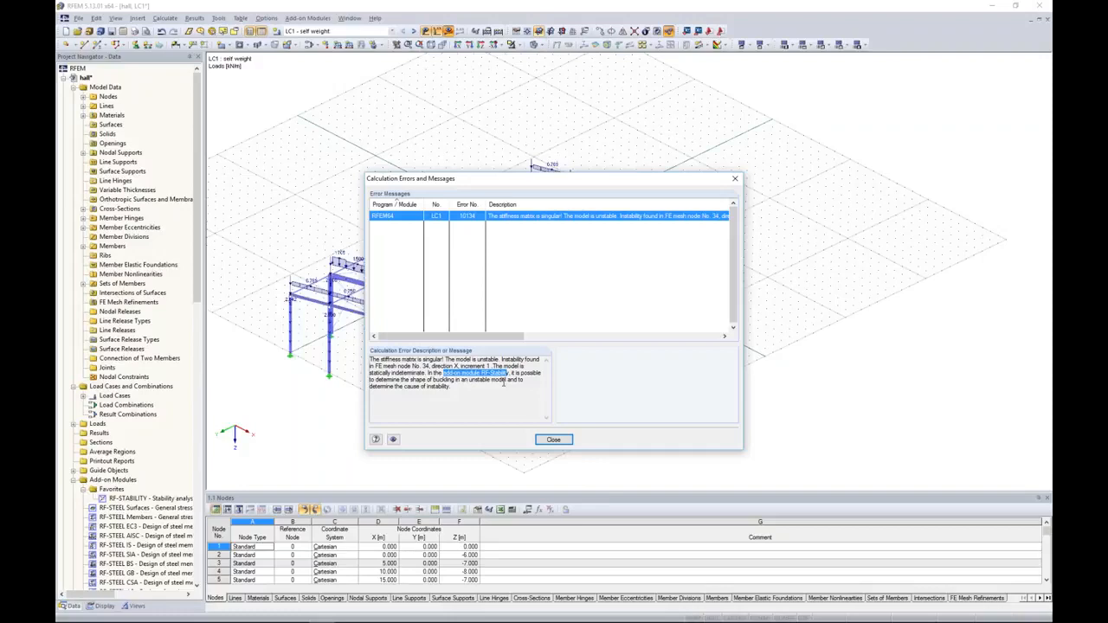
left_click(554, 441)
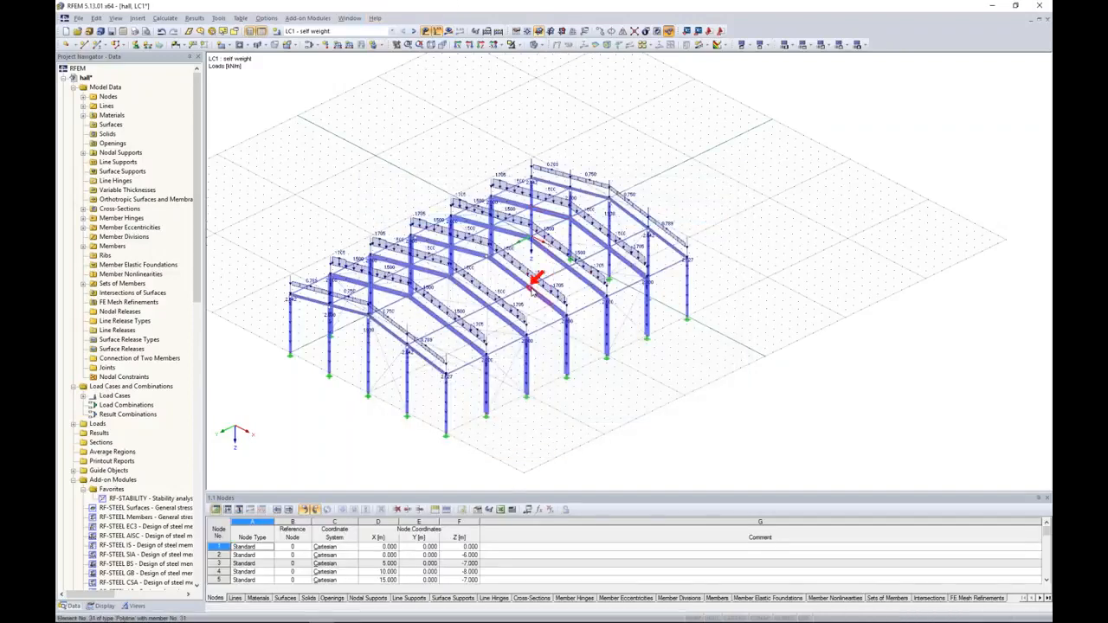
scroll(535, 285, "up", 2)
scroll(534, 290, "up", 4)
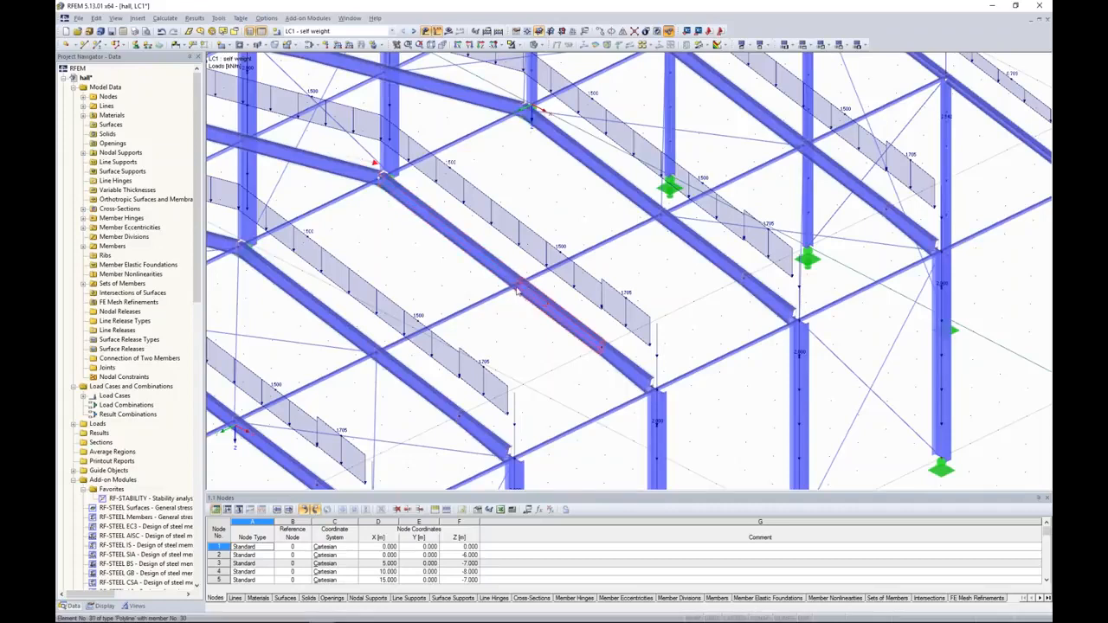
scroll(524, 286, "down", 10)
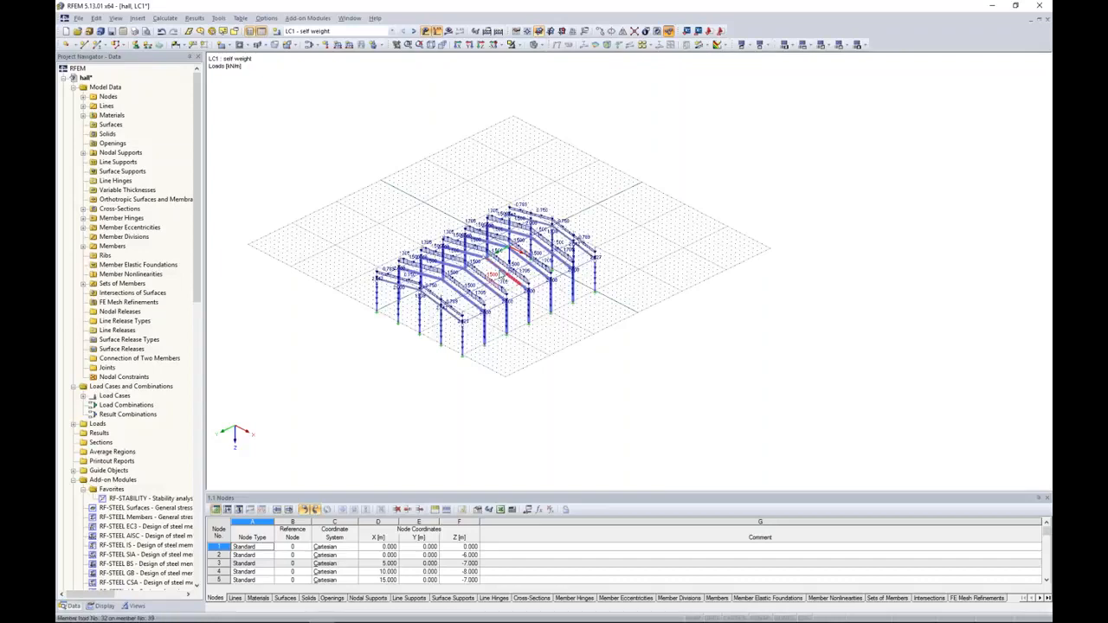
scroll(500, 276, "up", 10)
scroll(401, 268, "down", 2)
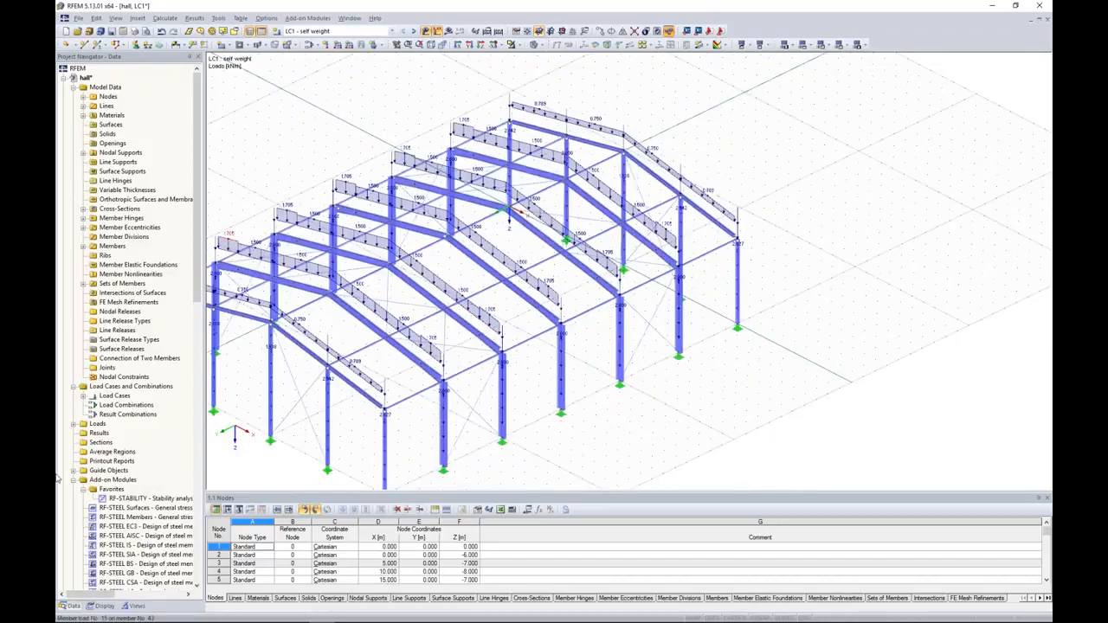
Step: Calculate RF-STABILITY case CA1 with the option to calculate the eigenvector for an unstable model activated
double_click(173, 506)
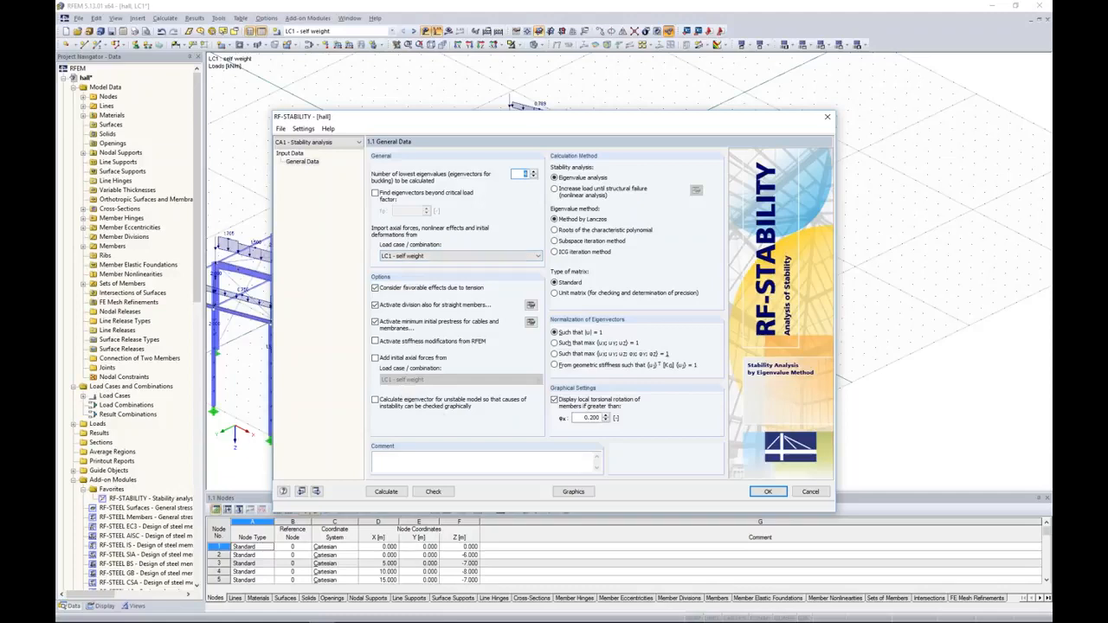
left_click(444, 403)
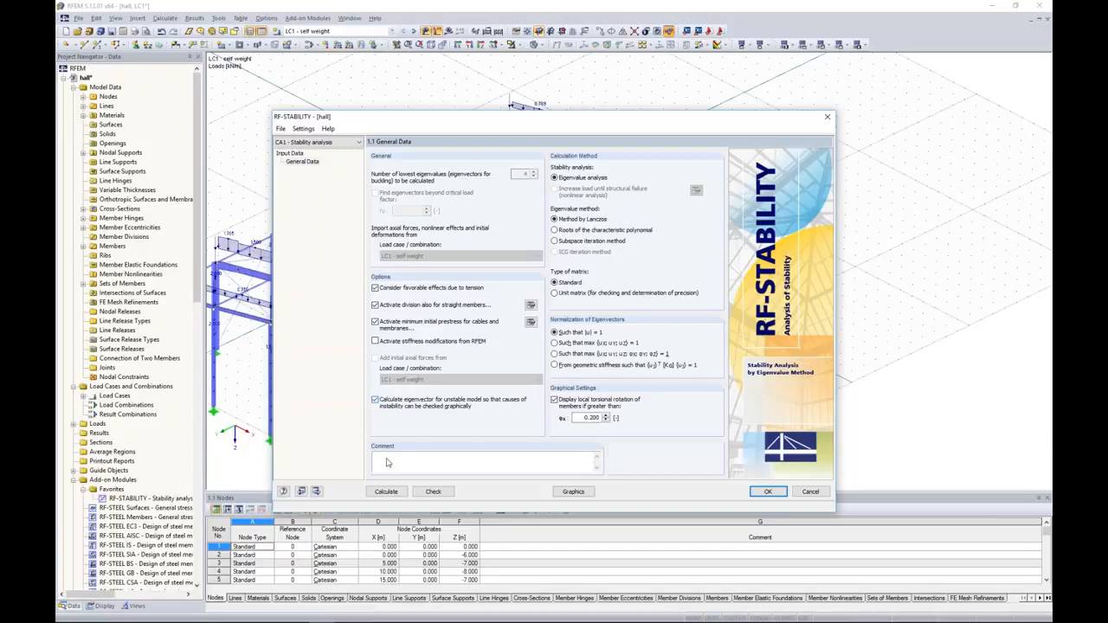
left_click(389, 493)
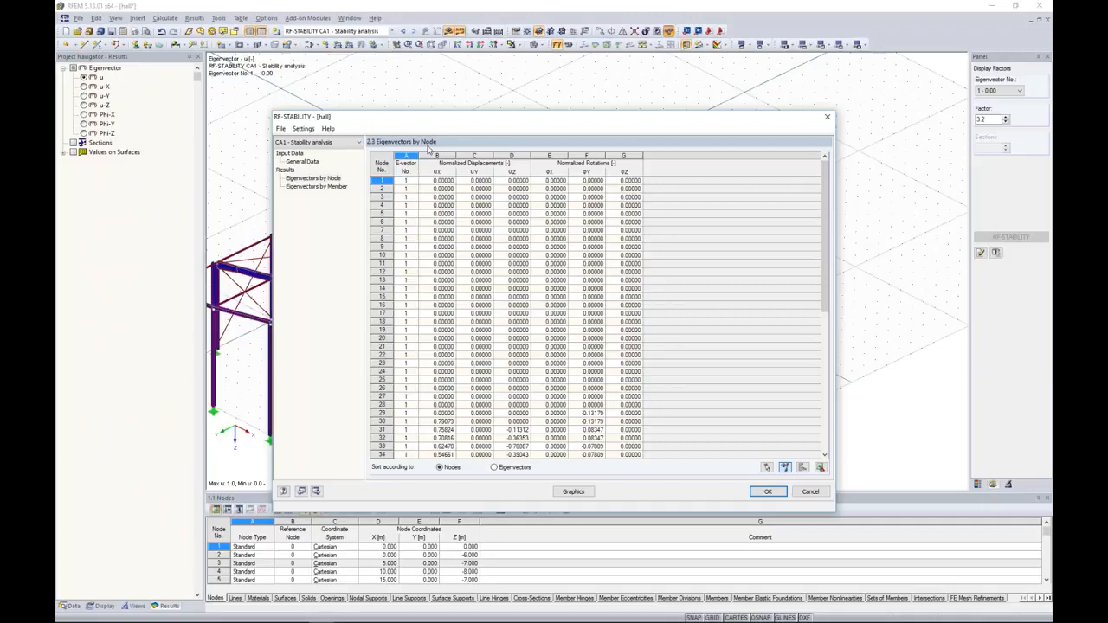
Step: Examine the normalized displacements and rotations in the eigenvectors by node, focusing on nodes 29 to 35
left_click_drag(438, 180, 637, 465)
left_click(629, 248)
scroll(664, 284, "down", 3)
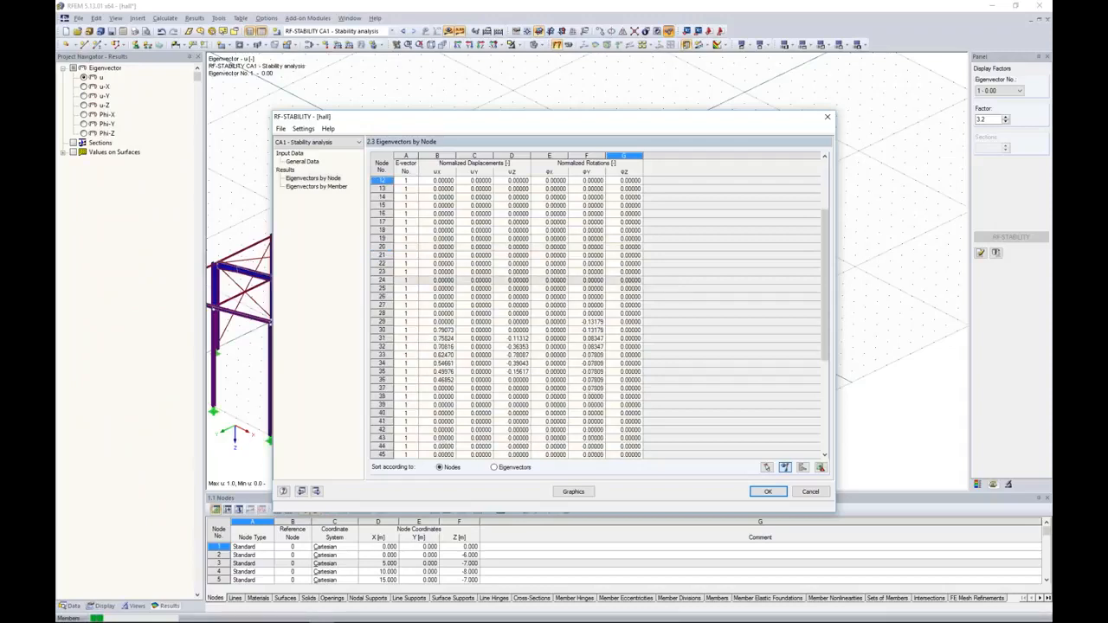
left_click_drag(440, 322, 630, 372)
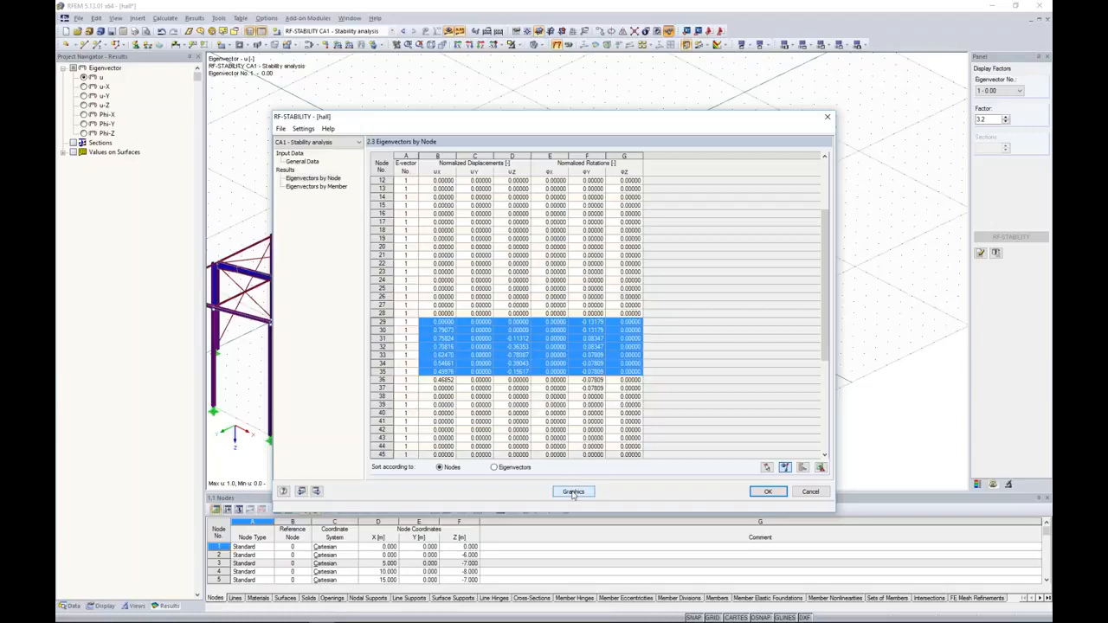
Step: Display the eigenvector graphically and inspect the displaced frame of the hall from several viewpoints
left_click(573, 492)
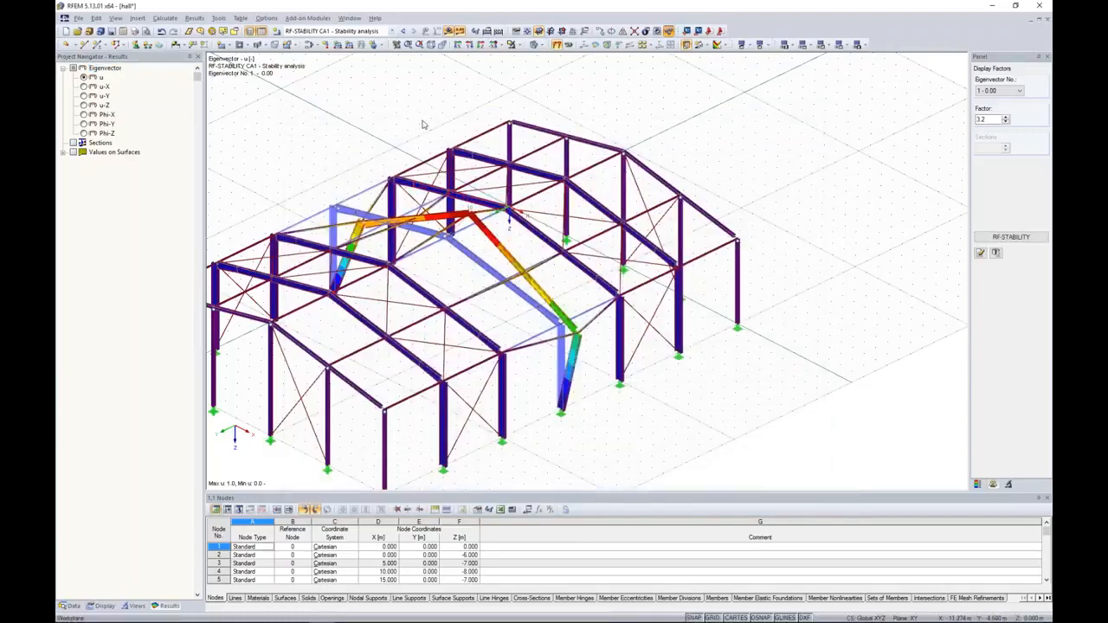
middle_click_drag(778, 166, 643, 164, "ctrl")
scroll(399, 191, "up", 5)
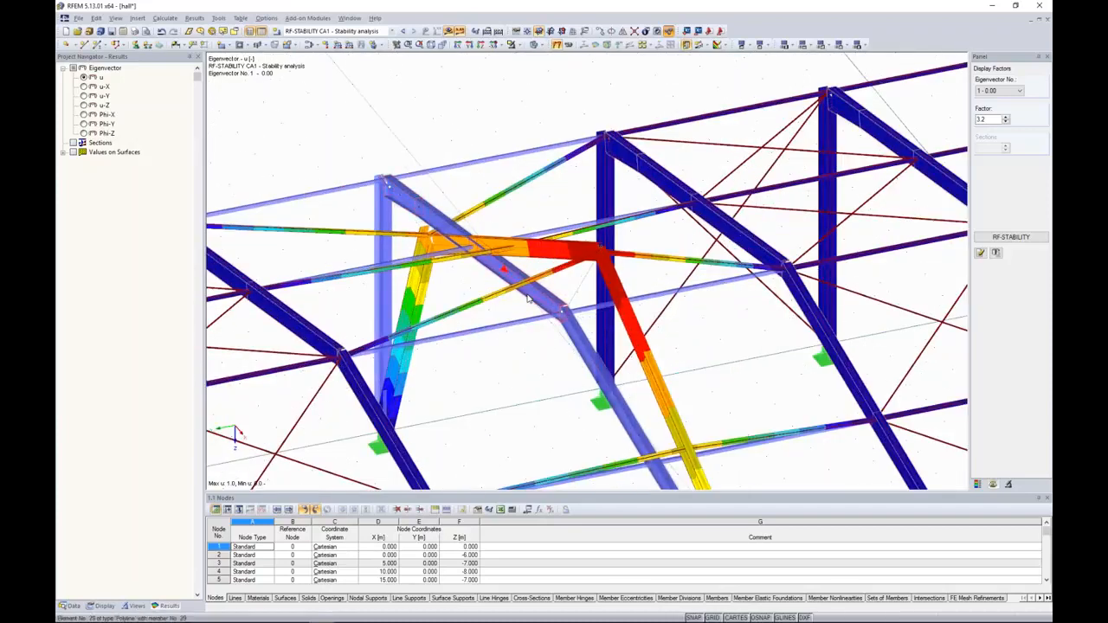
scroll(526, 298, "down", 8)
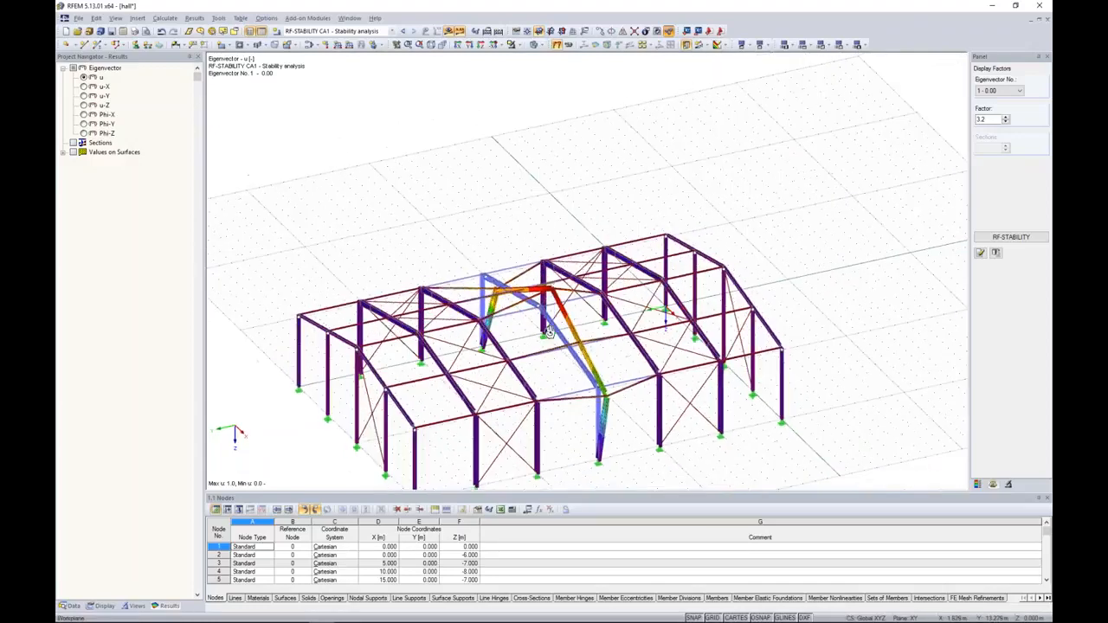
middle_click_drag(743, 239, 658, 352, "ctrl")
middle_click_drag(628, 354, 599, 351, "ctrl")
Step: Remove the start hinge of member 27 at the eave of the displaced frame by setting it to None
scroll(473, 274, "up", 4)
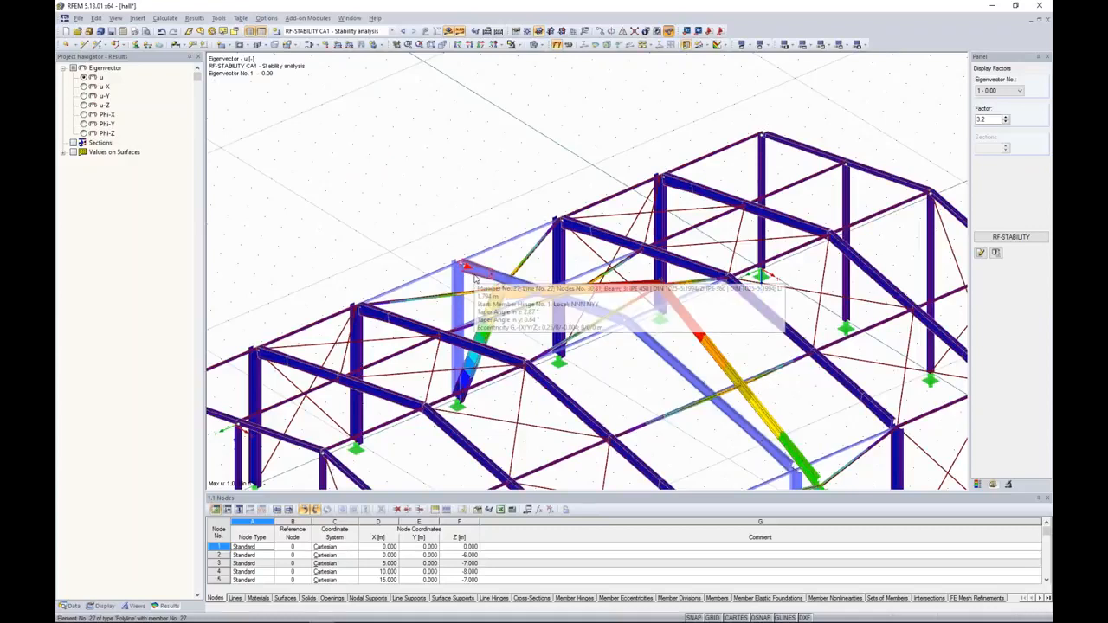
double_click(513, 389)
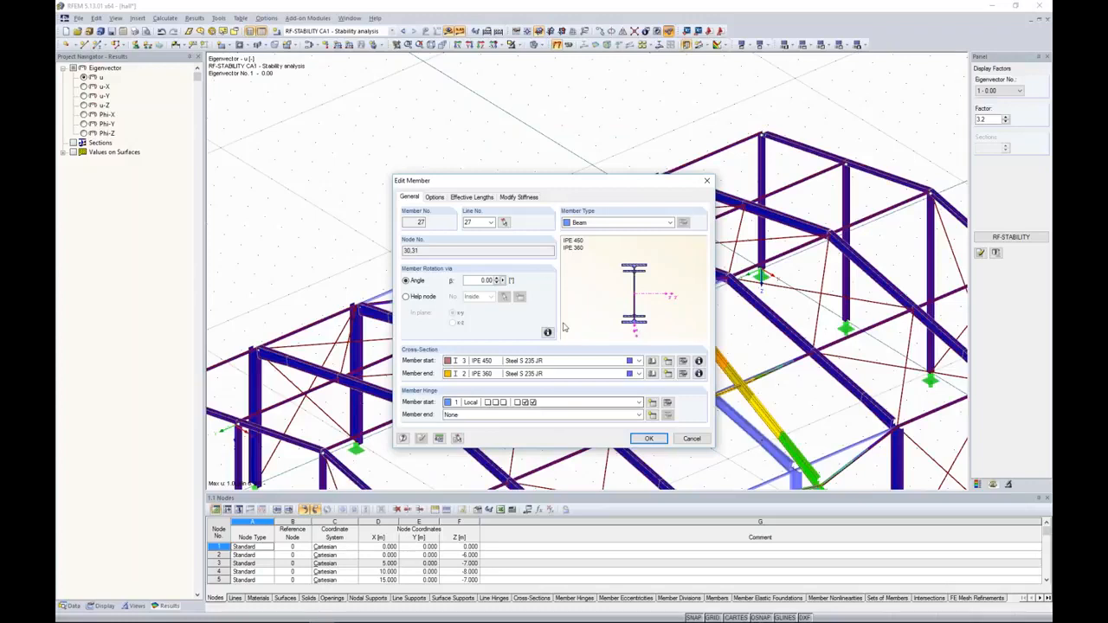
left_click(521, 403)
left_click(523, 420)
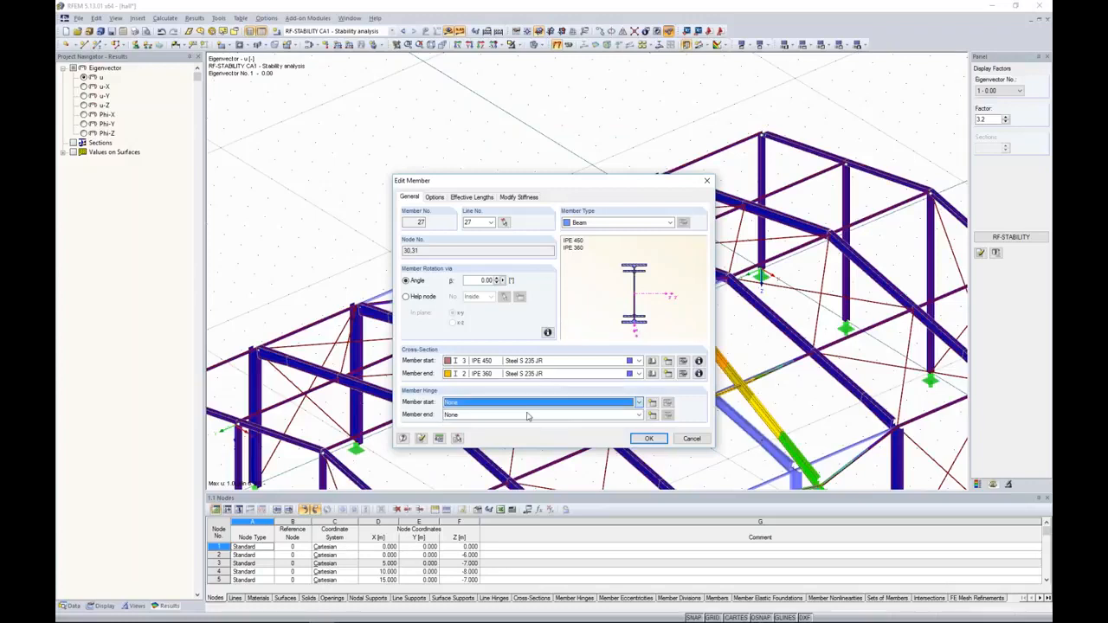
left_click(647, 438)
left_click(536, 338)
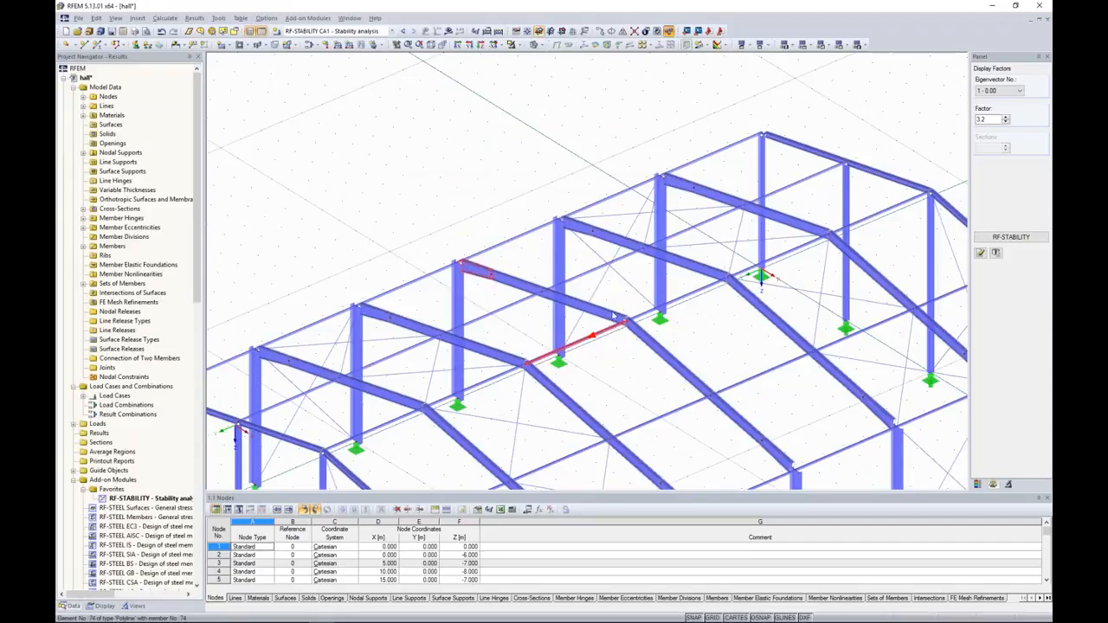
Step: Set the end hinge of rafter member 29 at the frame's ridge to None
double_click(613, 316)
left_click(639, 415)
left_click(606, 424)
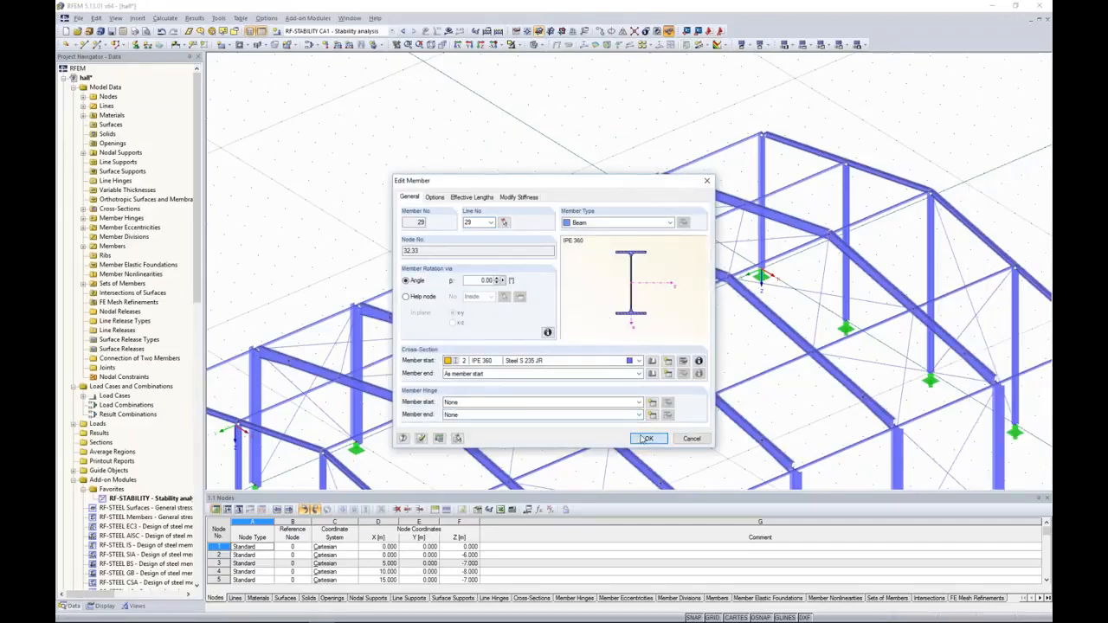
left_click(647, 439)
Step: Recalculate load case LC1 - self weight and view the deformations of the whole hall
left_click(322, 32)
left_click(316, 43)
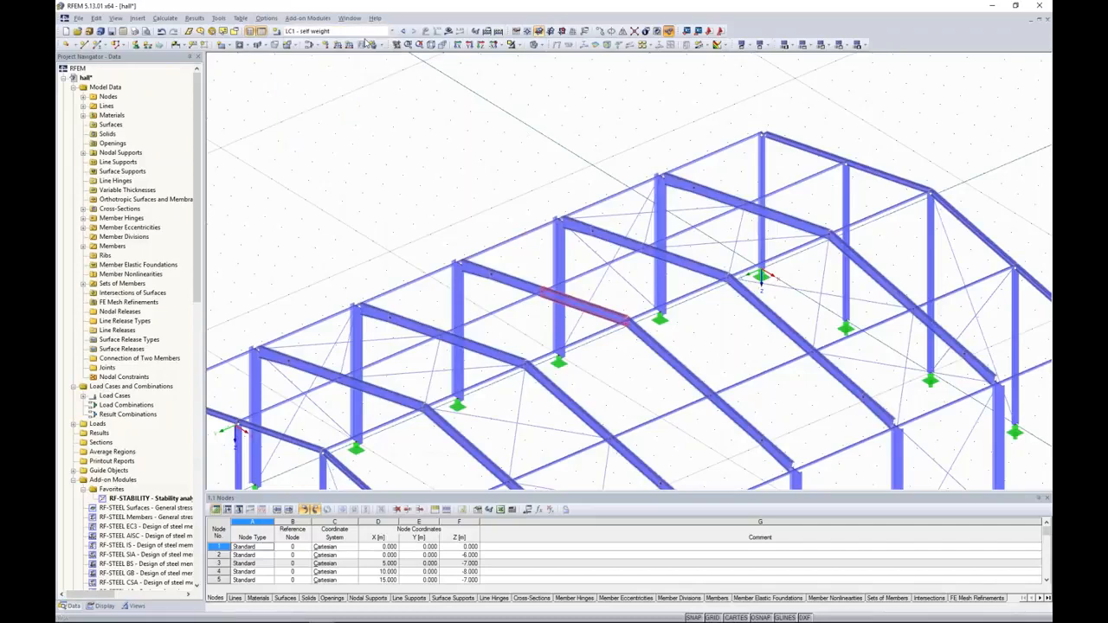
left_click(449, 32)
left_click(531, 330)
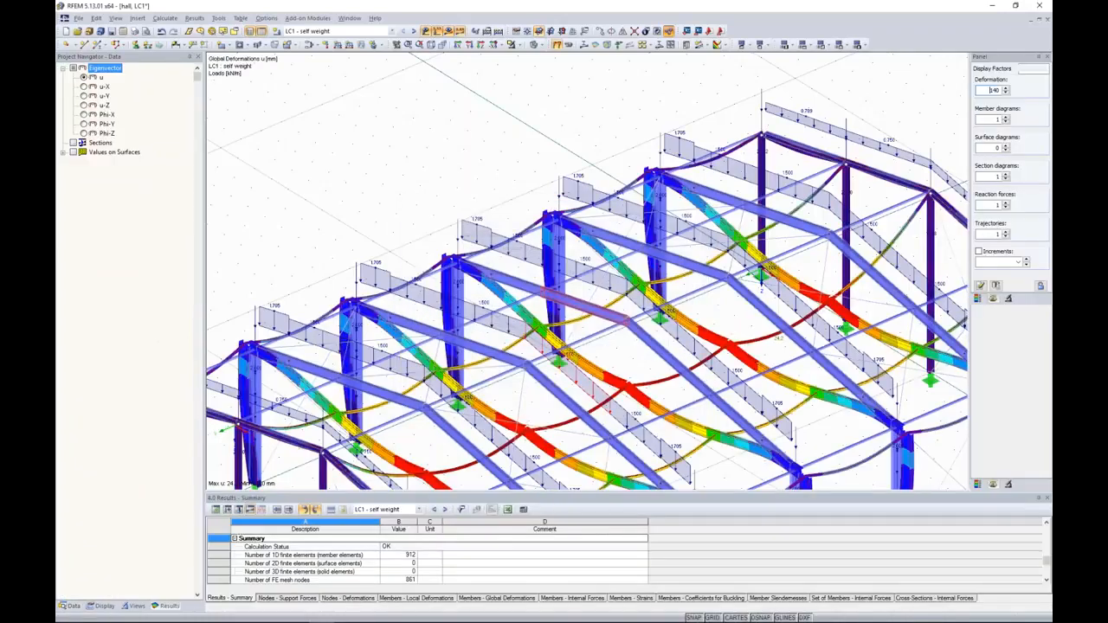
scroll(457, 199, "down", 5)
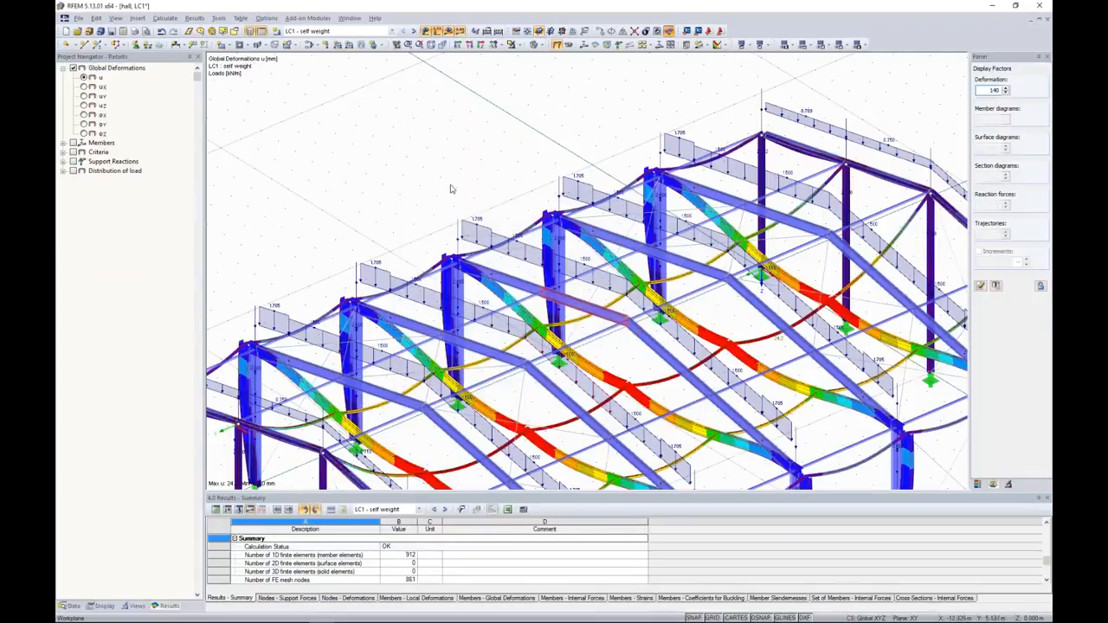
Step: Try to calculate four eigenvalues for LC1 in RF-STABILITY with the unstable-model eigenvector option deactivated, and exit the module
left_click(71, 605)
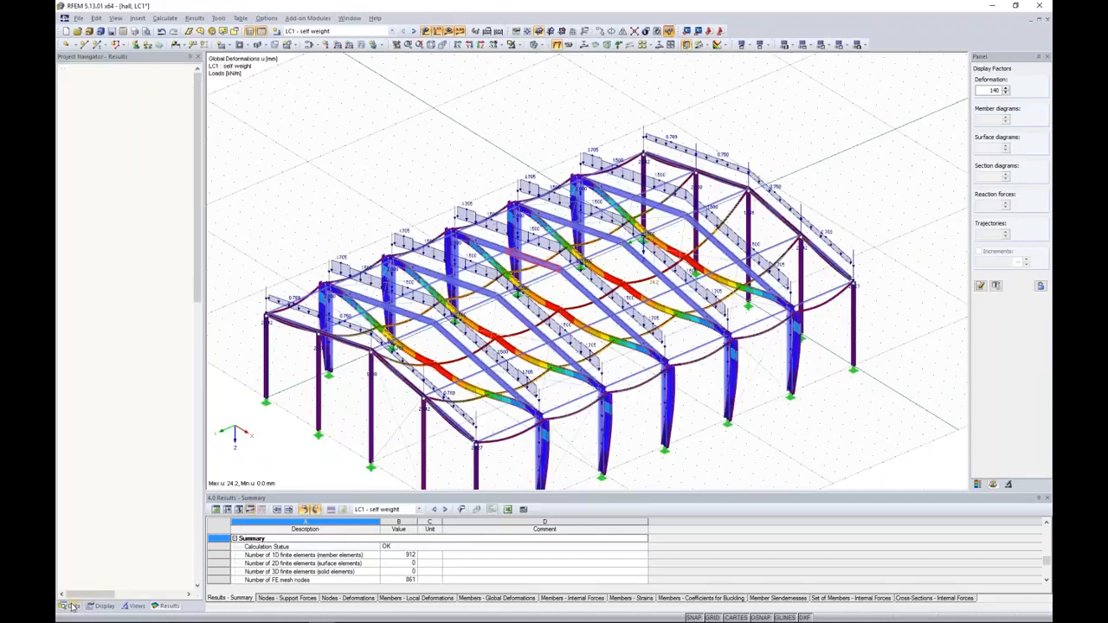
left_click(130, 499)
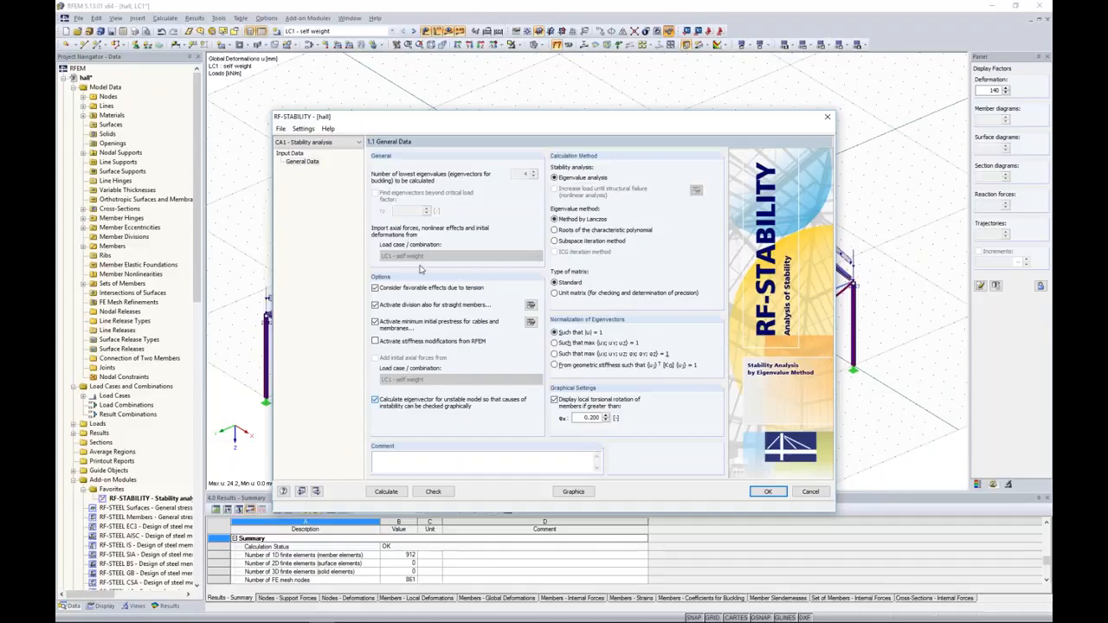
left_click(387, 491)
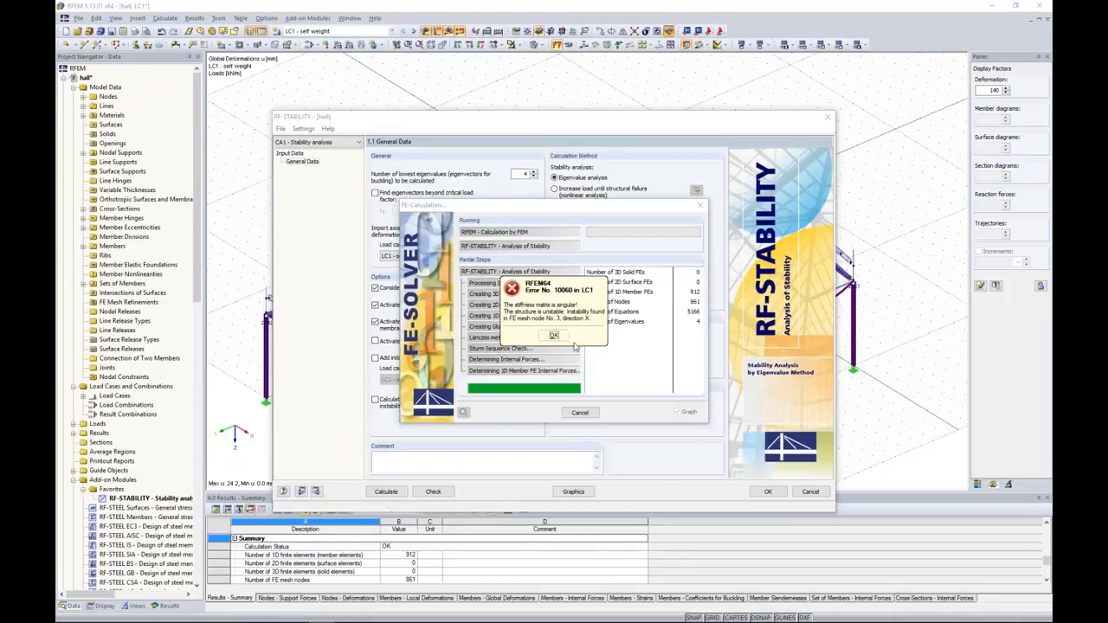
left_click(555, 335)
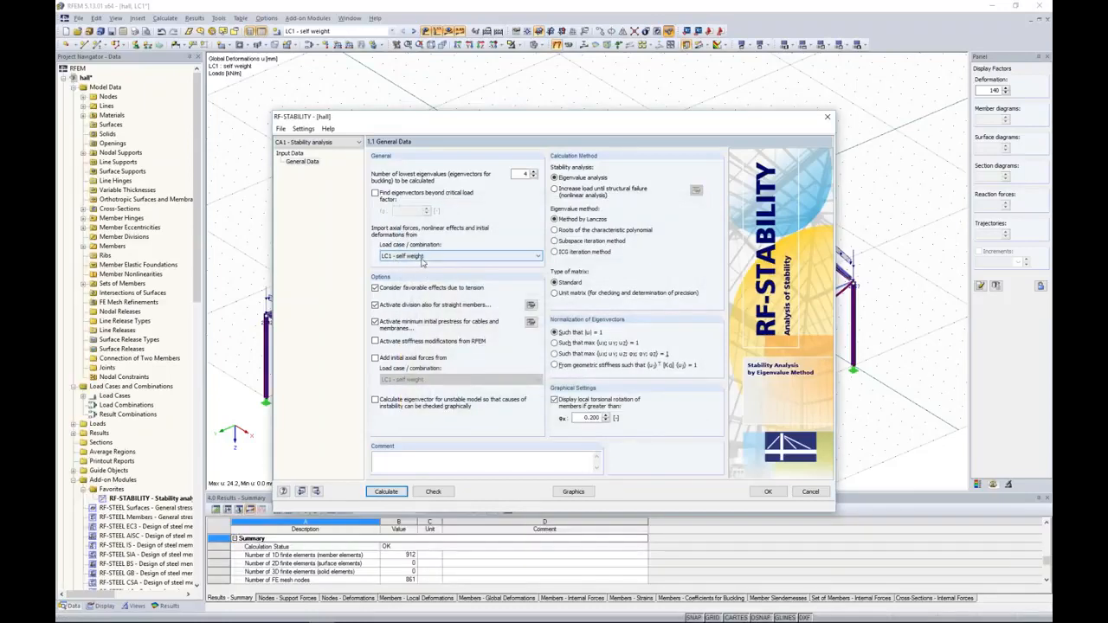
left_click(768, 493)
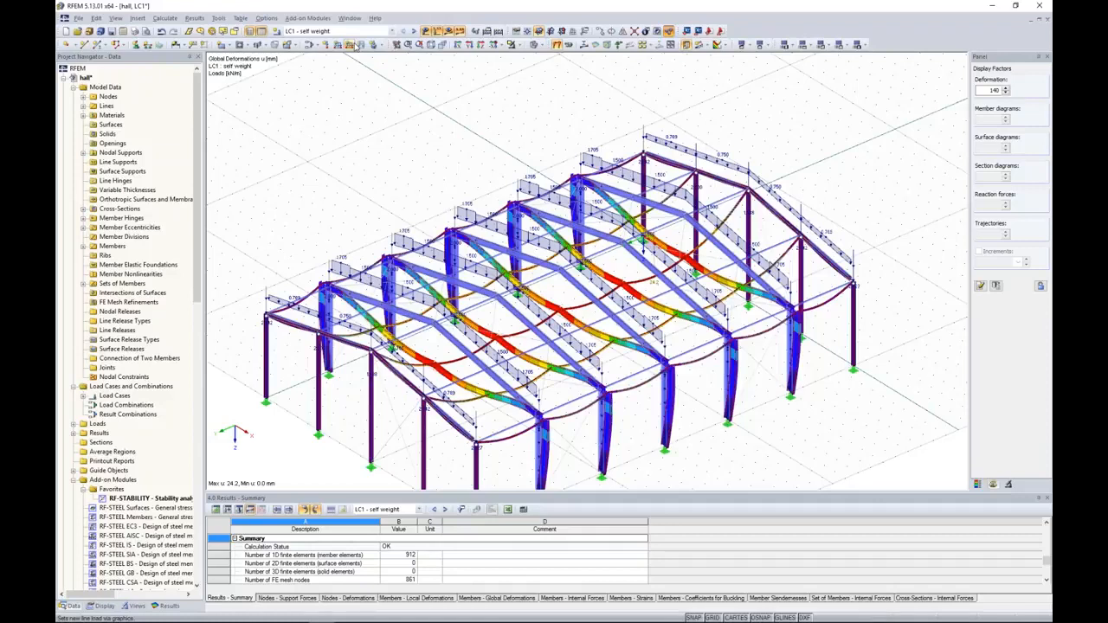
Step: Activate the platform model and orbit it to view its braced frames and floor beams
left_click(64, 79)
double_click(90, 88)
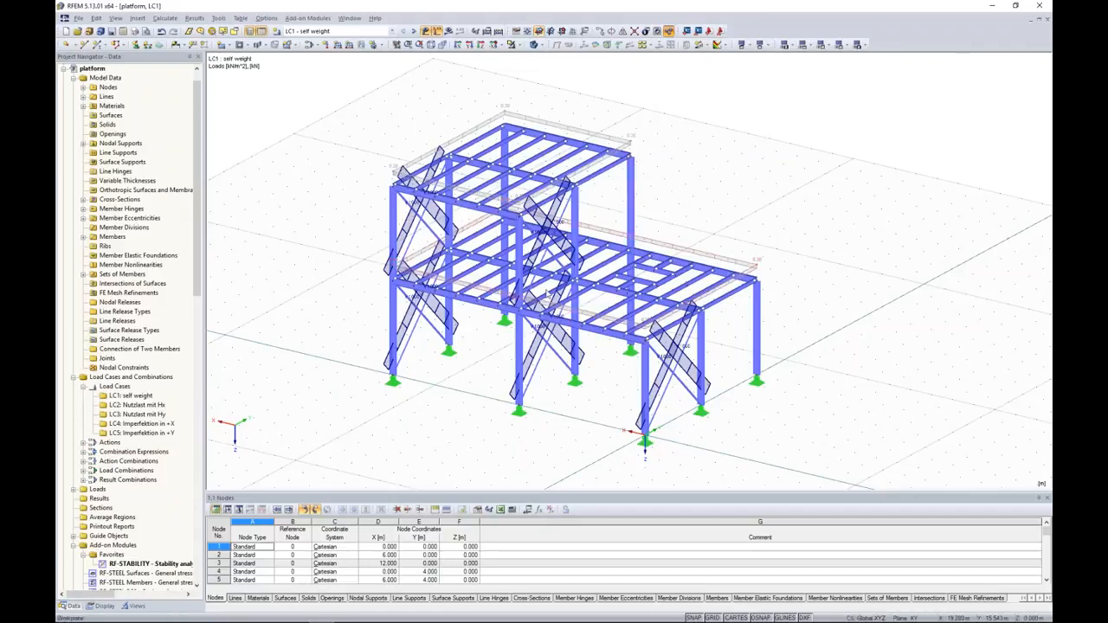
middle_click_drag(739, 208, 685, 211, "ctrl")
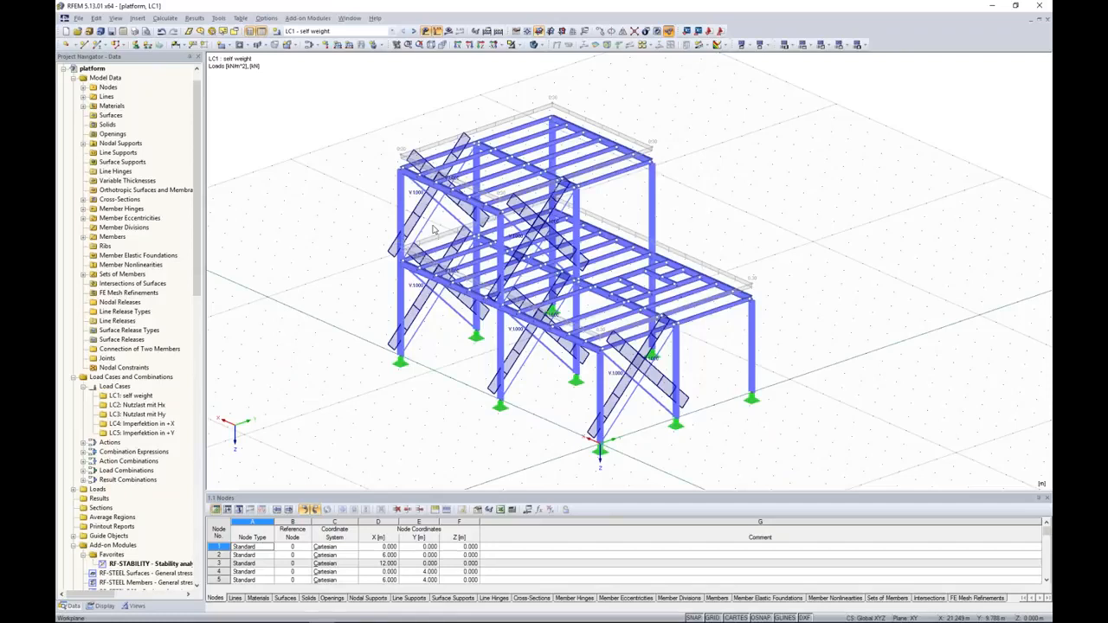
Step: Inspect LC1's initial prestress load on an upper-storey diagonal and the area load on the roof platform without changing them
scroll(438, 212, "up", 1)
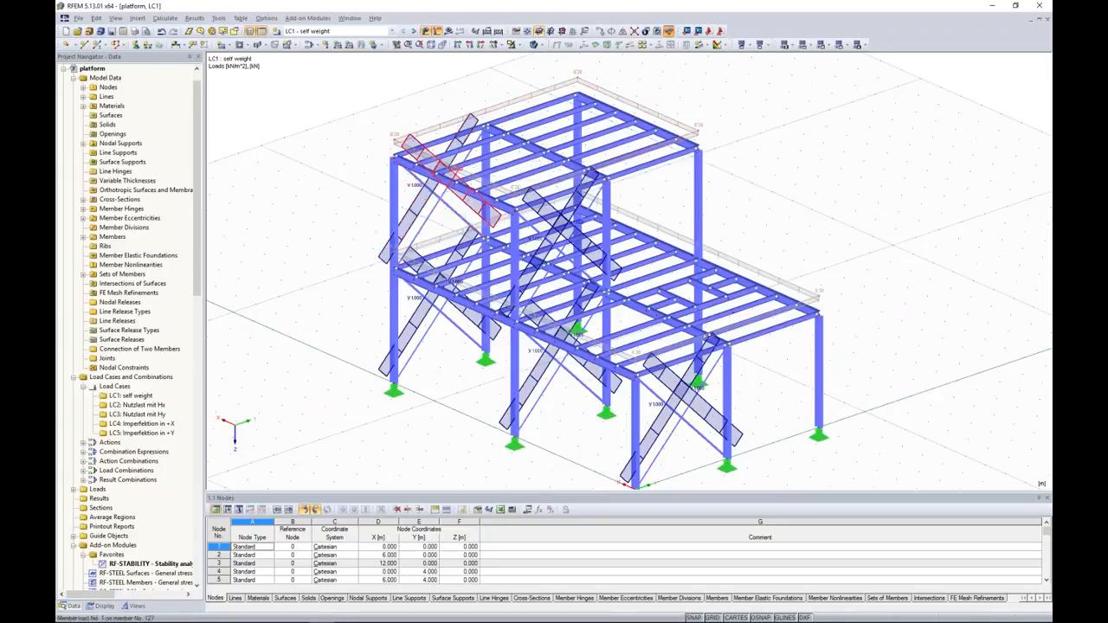
double_click(443, 227)
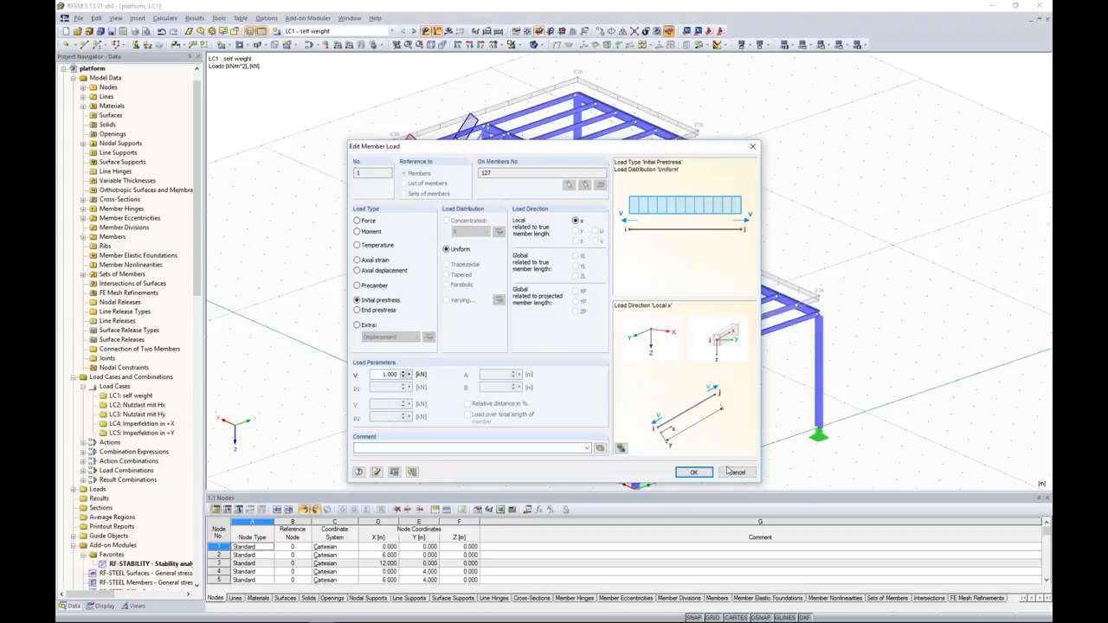
left_click(735, 471)
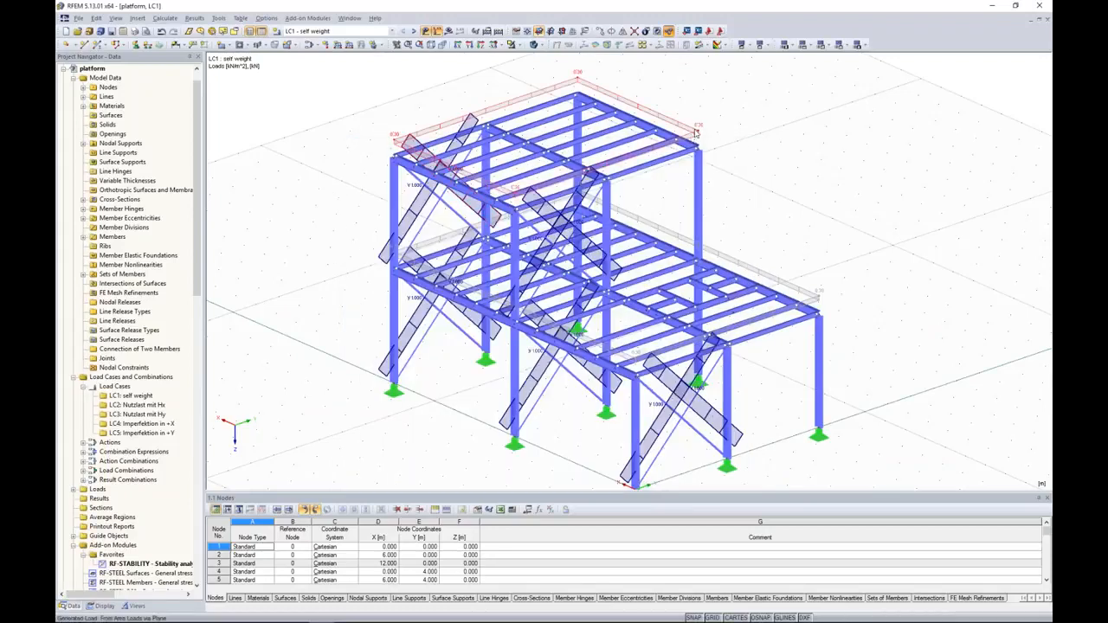
double_click(696, 133)
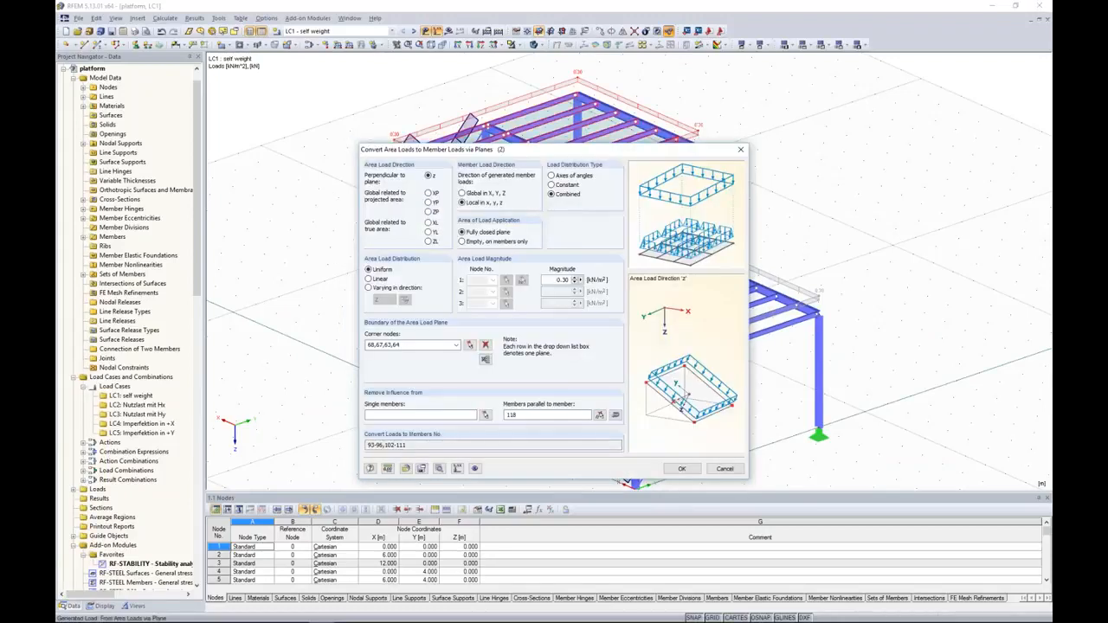
left_click(740, 149)
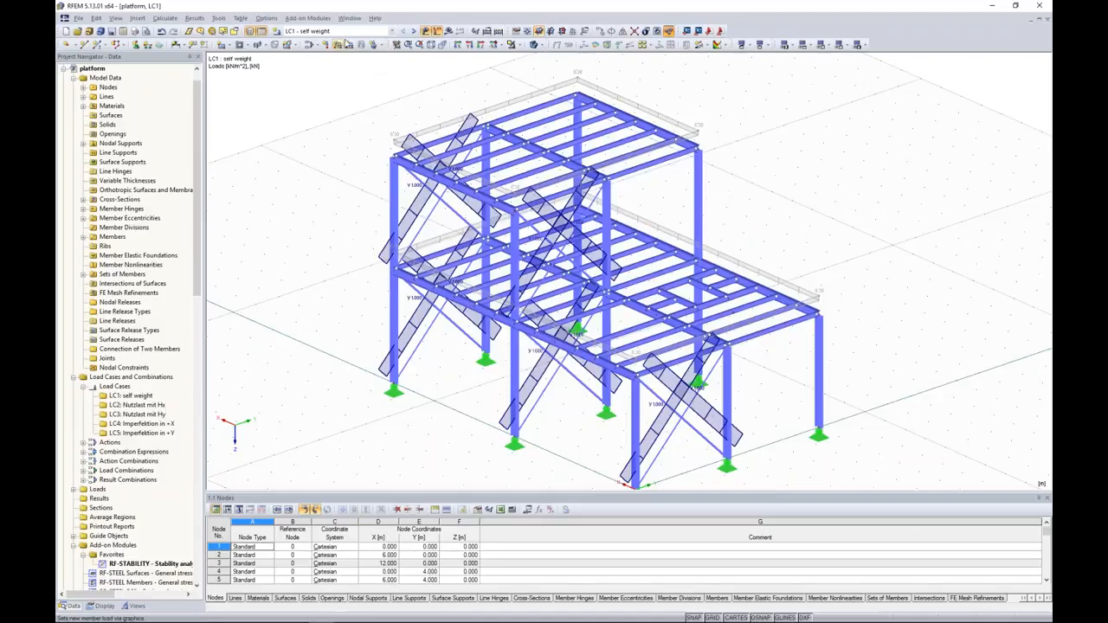
Step: Calculate all load cases, combinations and add-on module results of the platform model
left_click(188, 18)
left_click(189, 18)
left_click(165, 19)
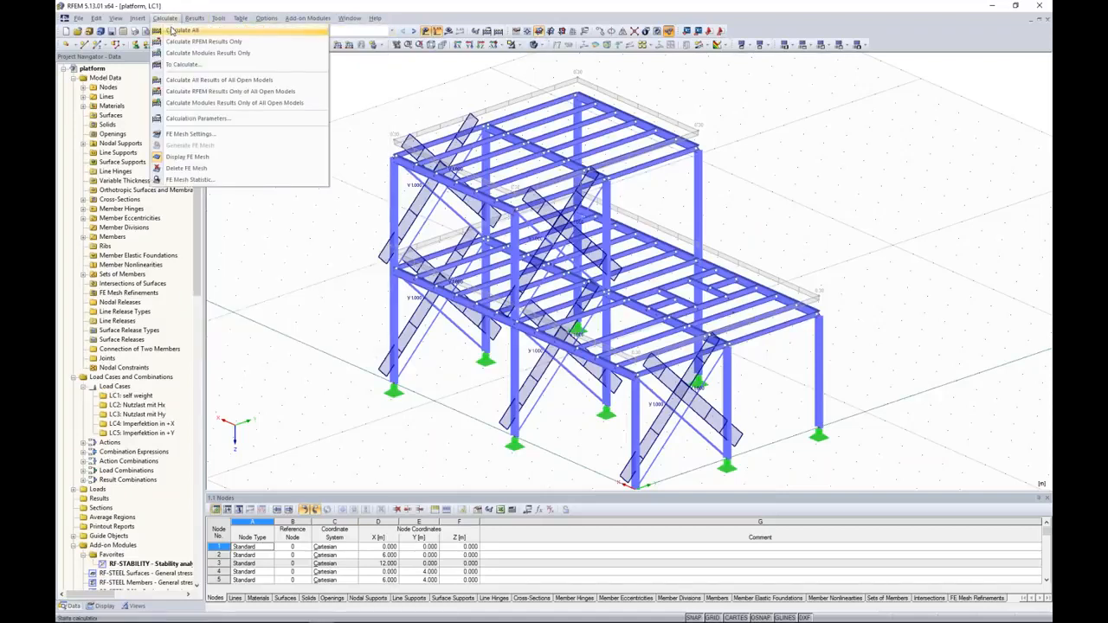
left_click(178, 31)
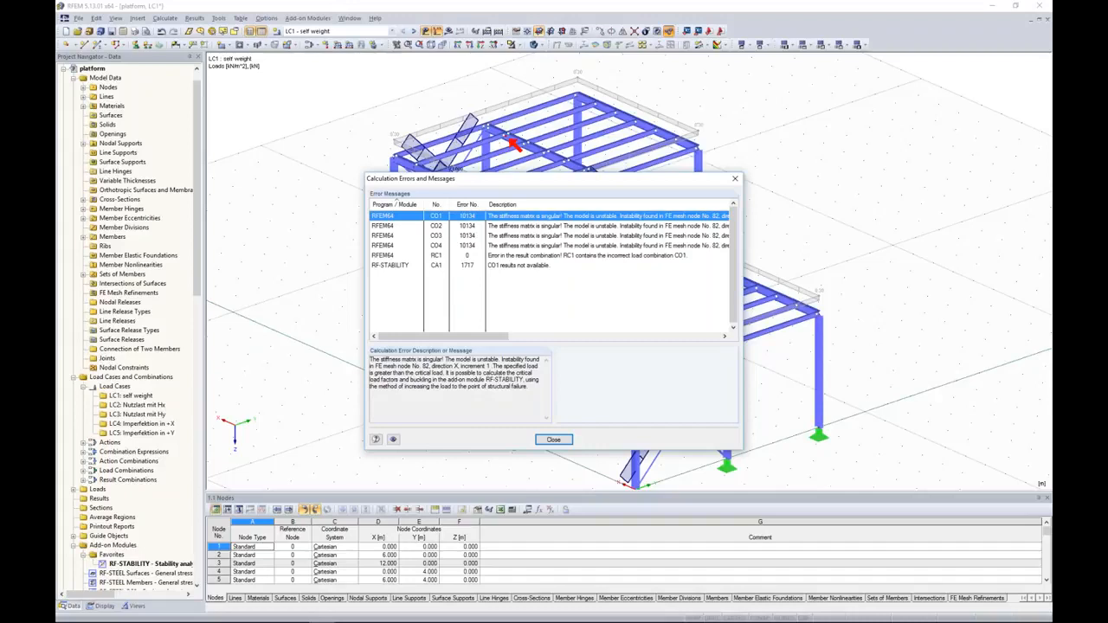
Step: Examine the calculation errors reported for load combinations CO1 to CO4, and dismiss the messages
left_click(436, 227)
left_click(438, 236)
left_click(439, 246)
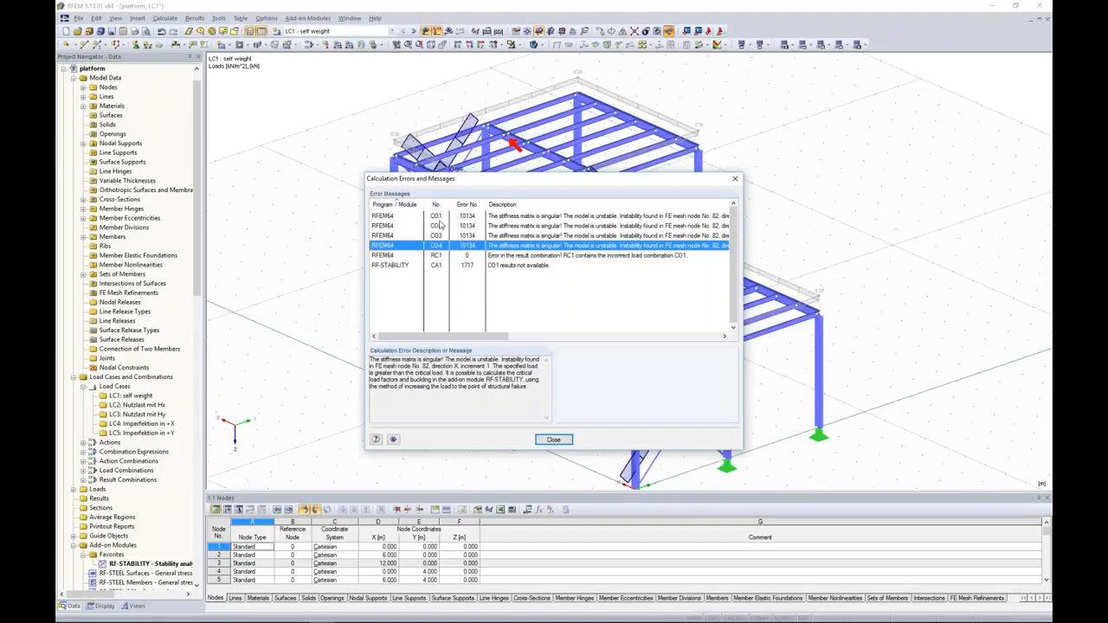
left_click(438, 216)
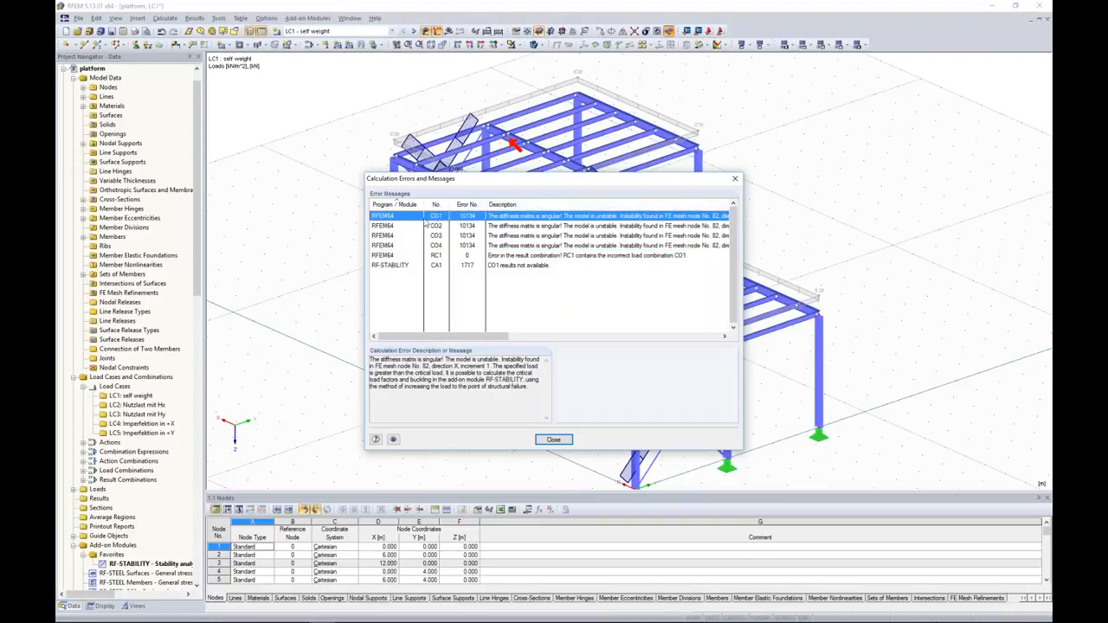
left_click(735, 178)
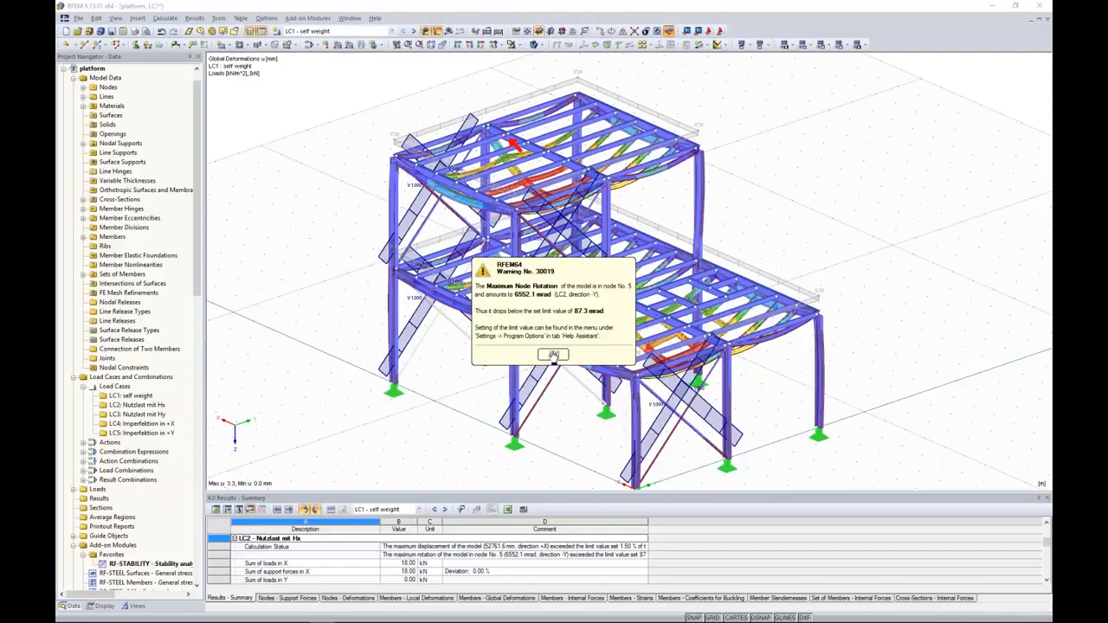
left_click(554, 355)
Step: Compare the calculation parameters of load combination CO1 and load case LC1, especially their method of analysis, without changing them
left_click(71, 606)
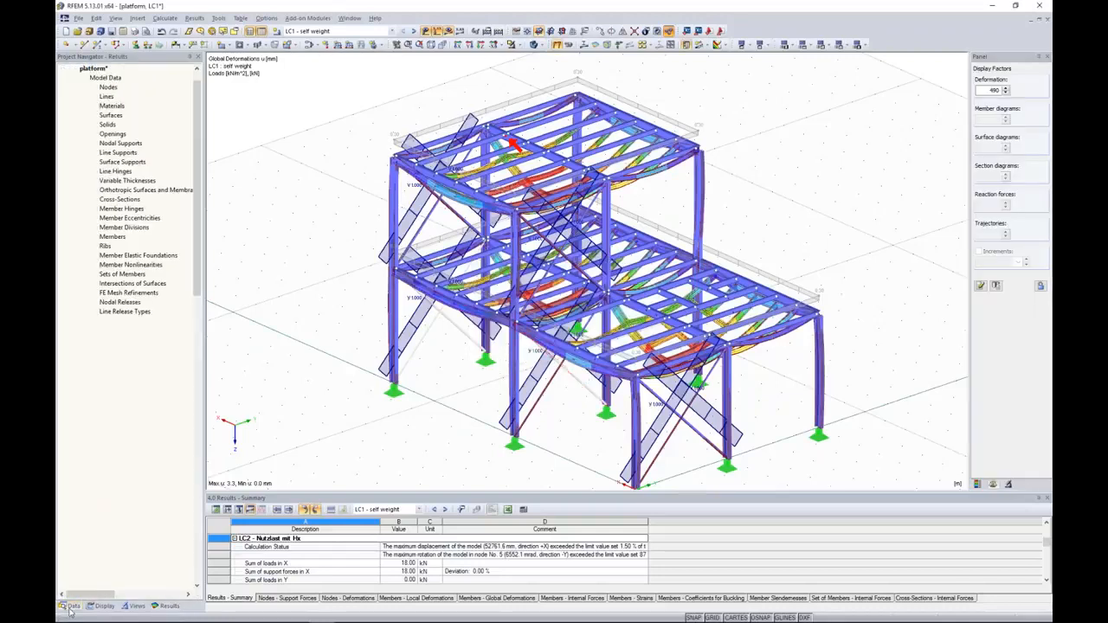
right_click(133, 397)
left_click(149, 405)
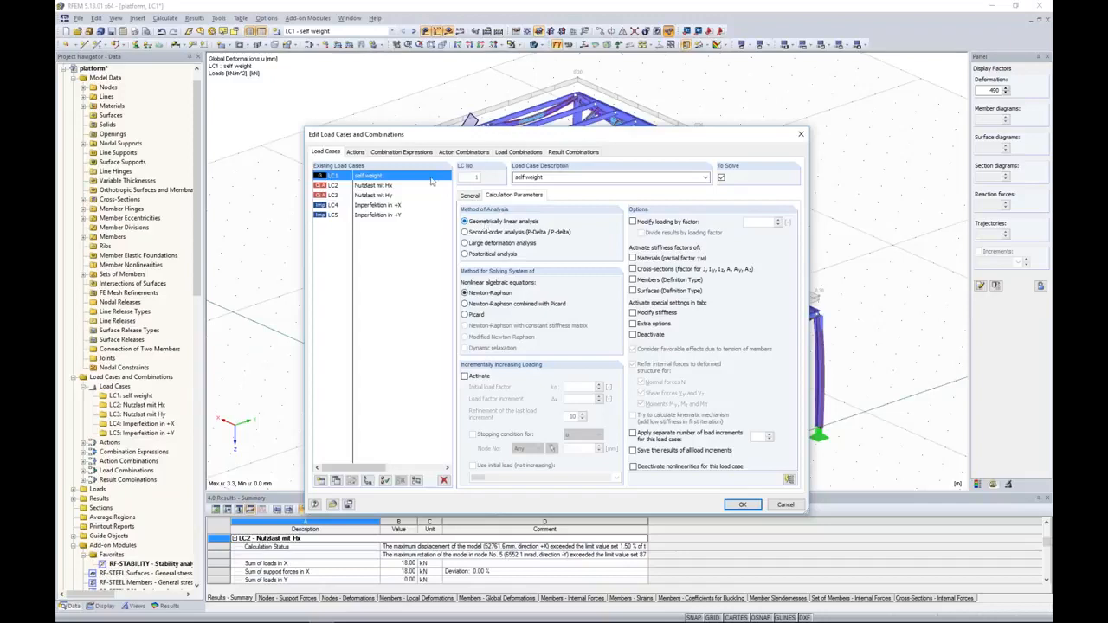
left_click(520, 152)
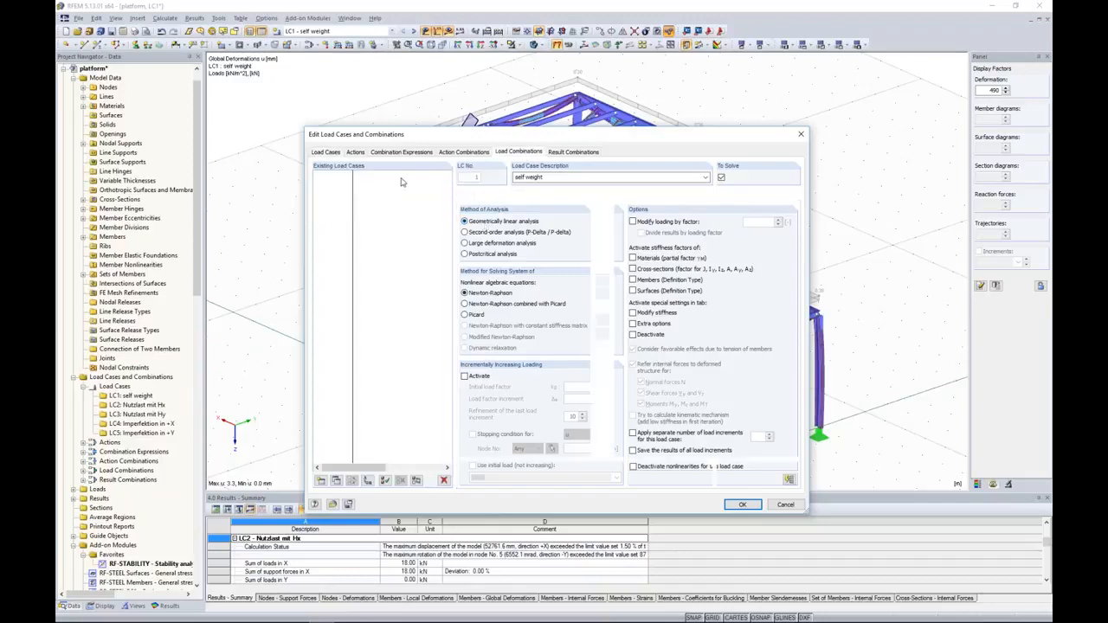
left_click(514, 196)
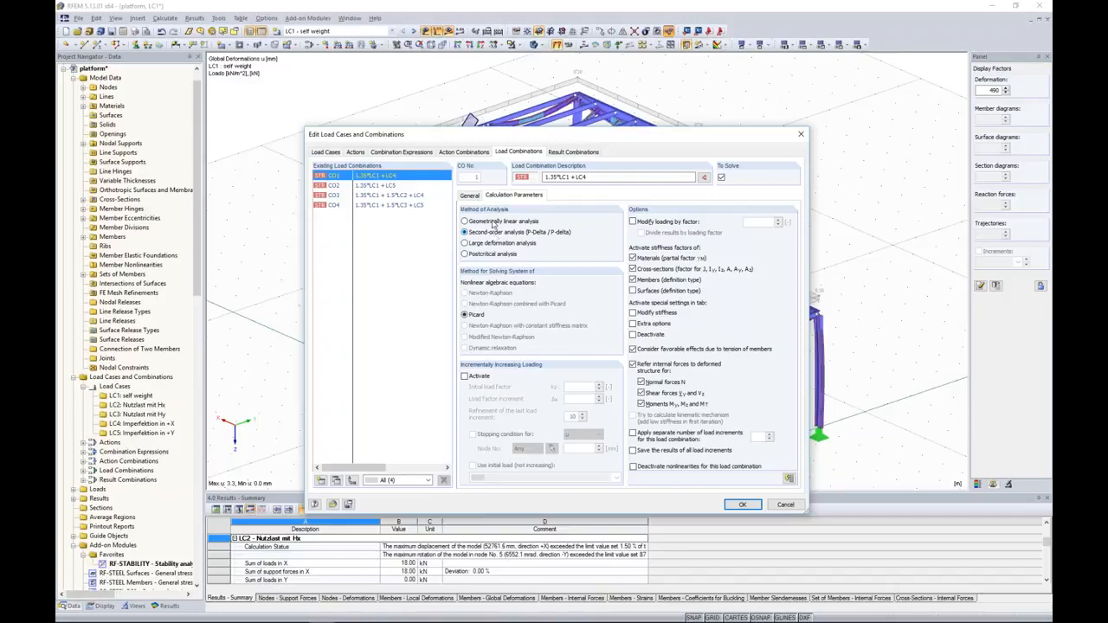
left_click_drag(502, 138, 491, 399)
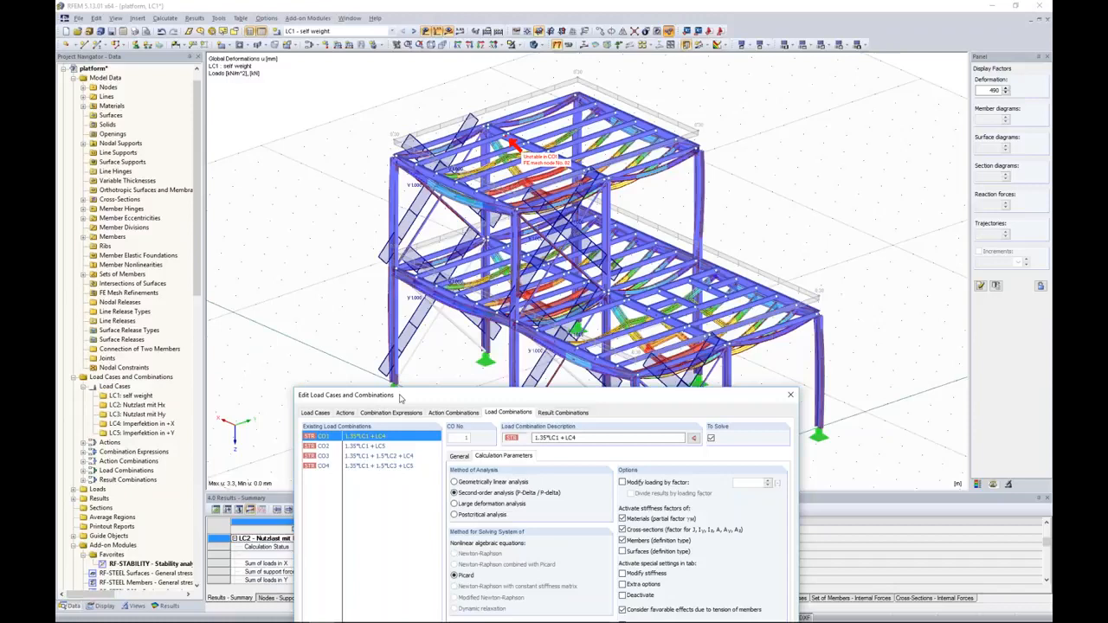
left_click(320, 416)
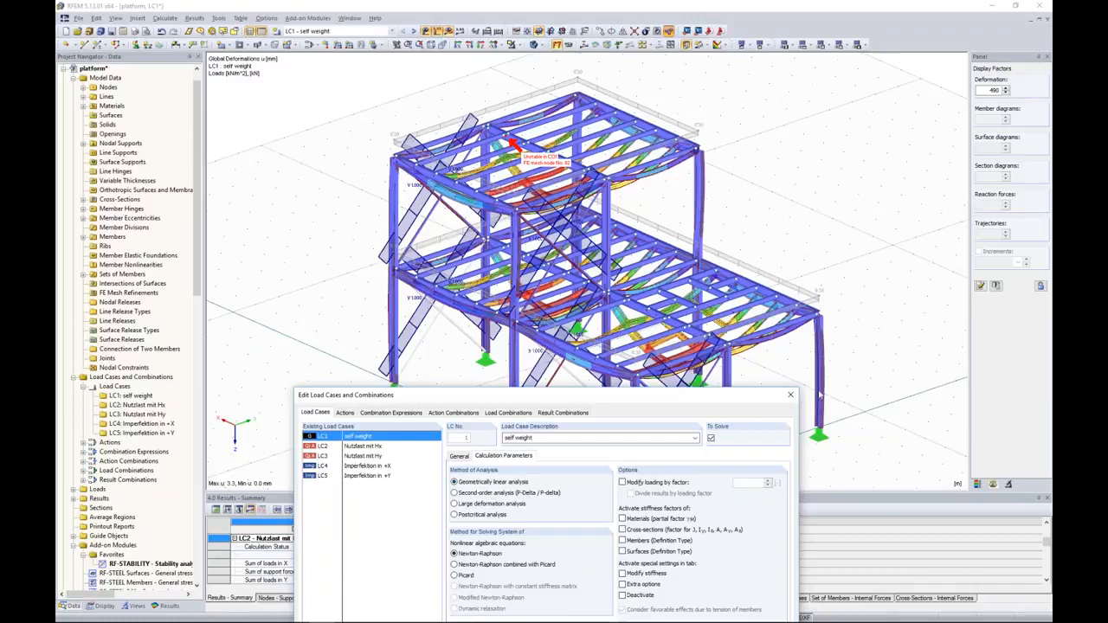
left_click(790, 395)
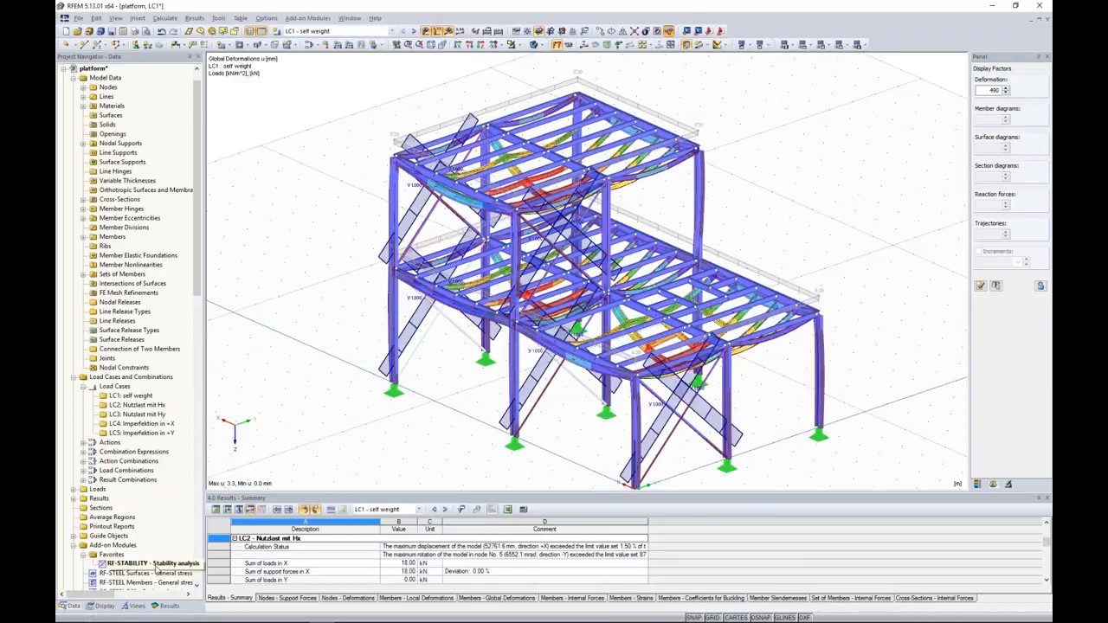
Step: Delete the existing RF-STABILITY input data from the platform model
right_click(156, 565)
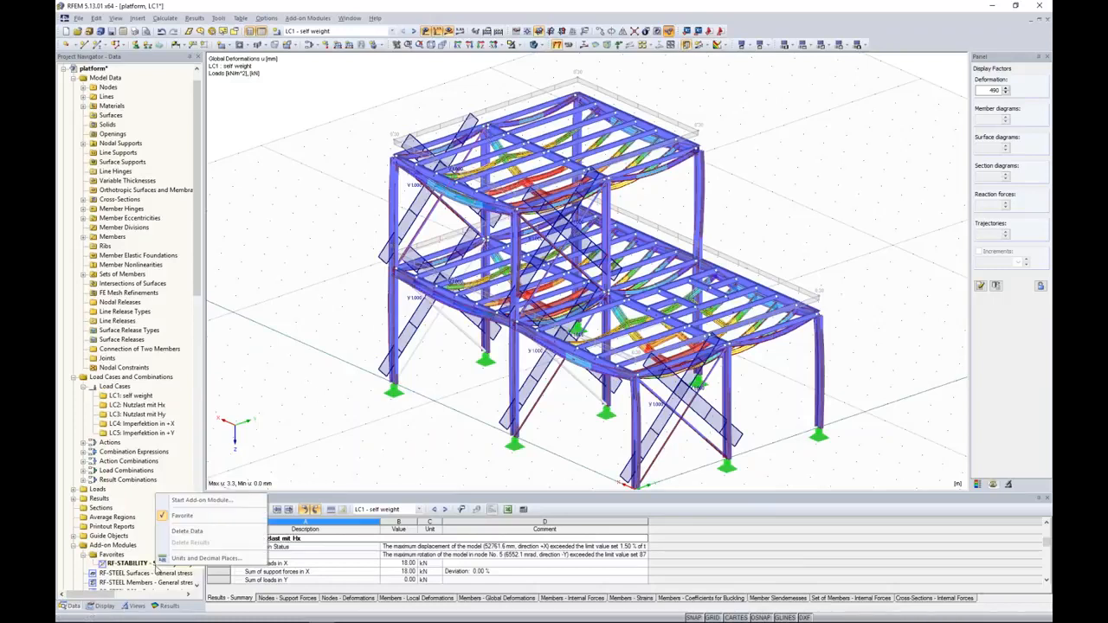
left_click(216, 537)
left_click(535, 333)
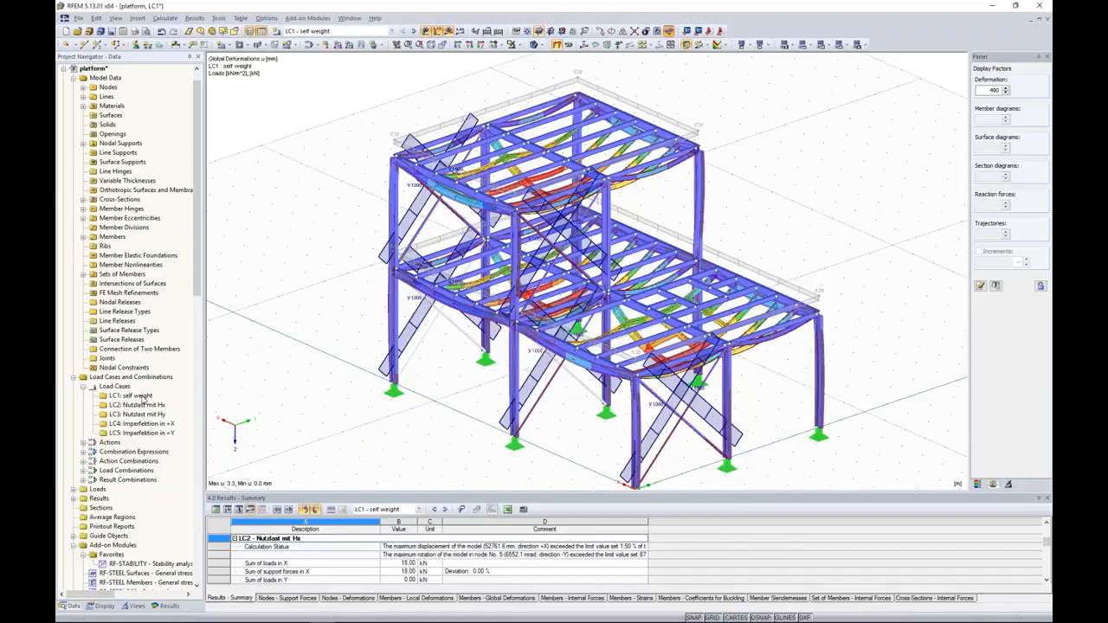
Step: Calculate the four lowest eigenvalues for LC1 - self weight in RF-STABILITY with the Lanczos method
double_click(149, 564)
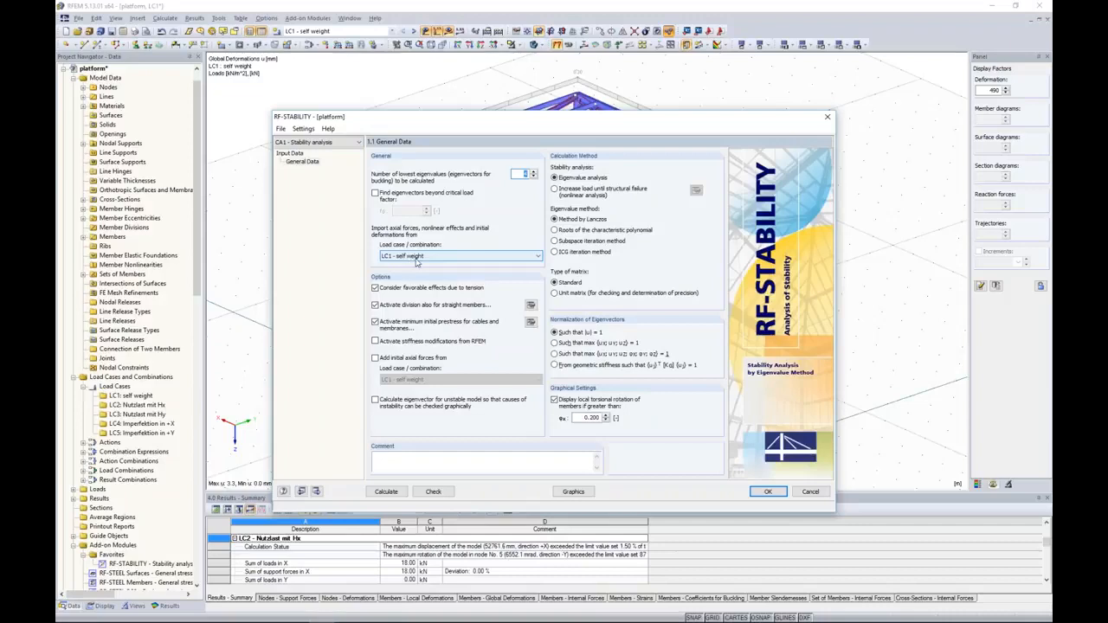
left_click(524, 174)
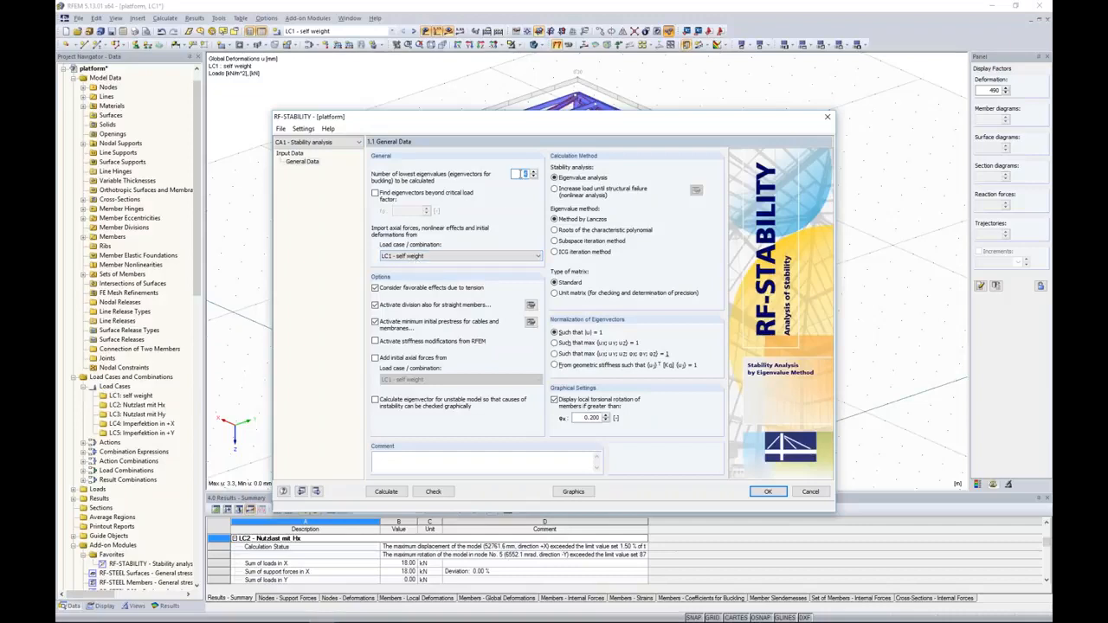
left_click(386, 491)
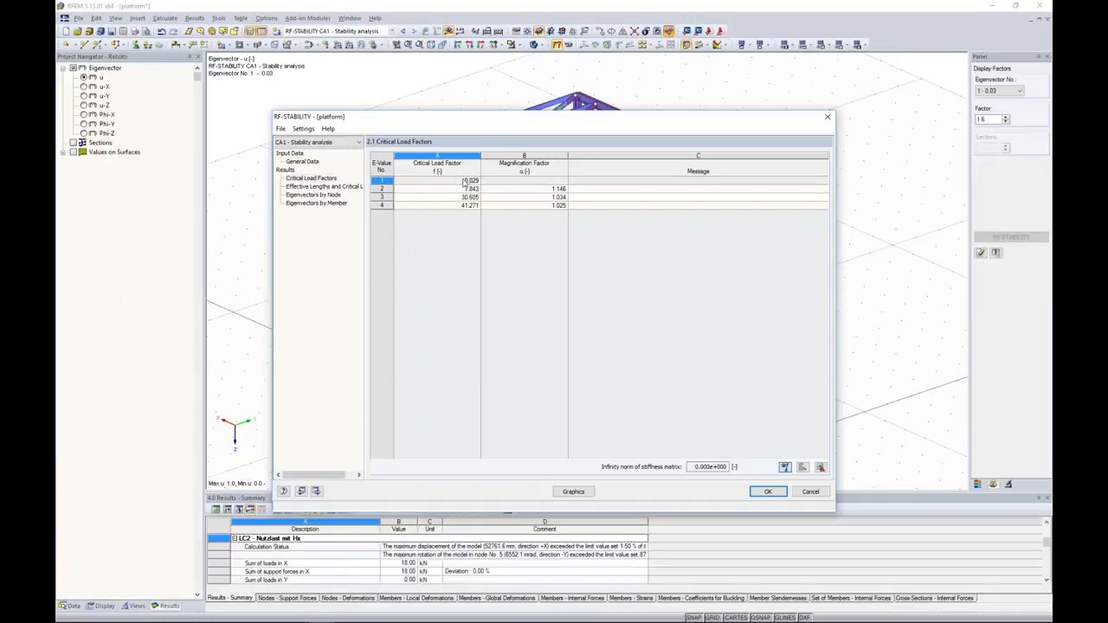
Step: Examine the critical load factors of the four eigenvalues and check them against the general input data
left_click_drag(472, 181, 473, 208)
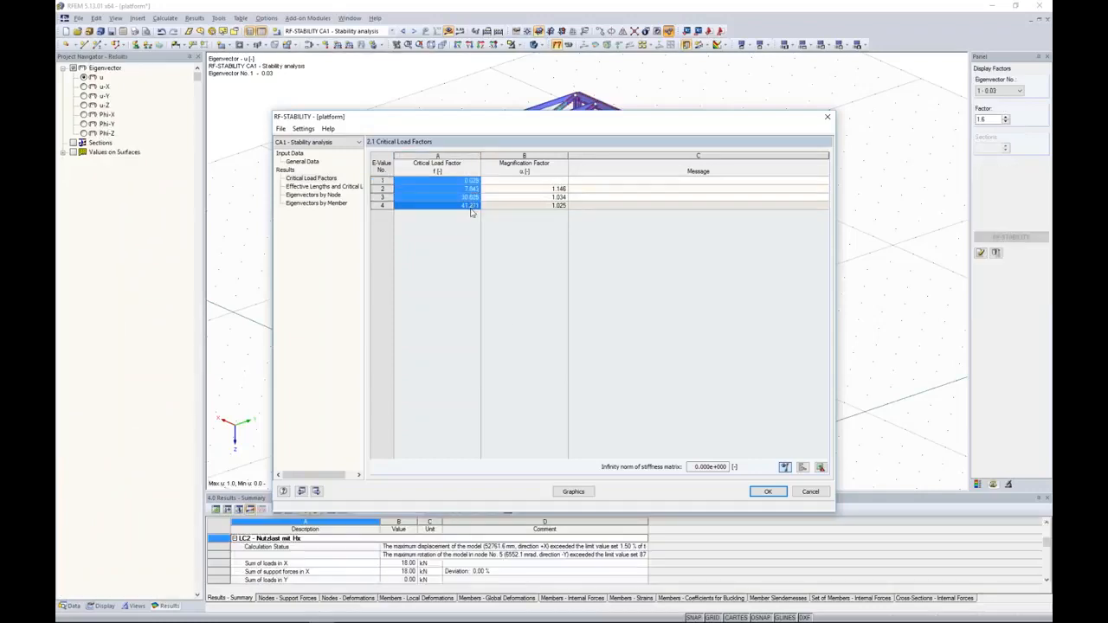
left_click(436, 169)
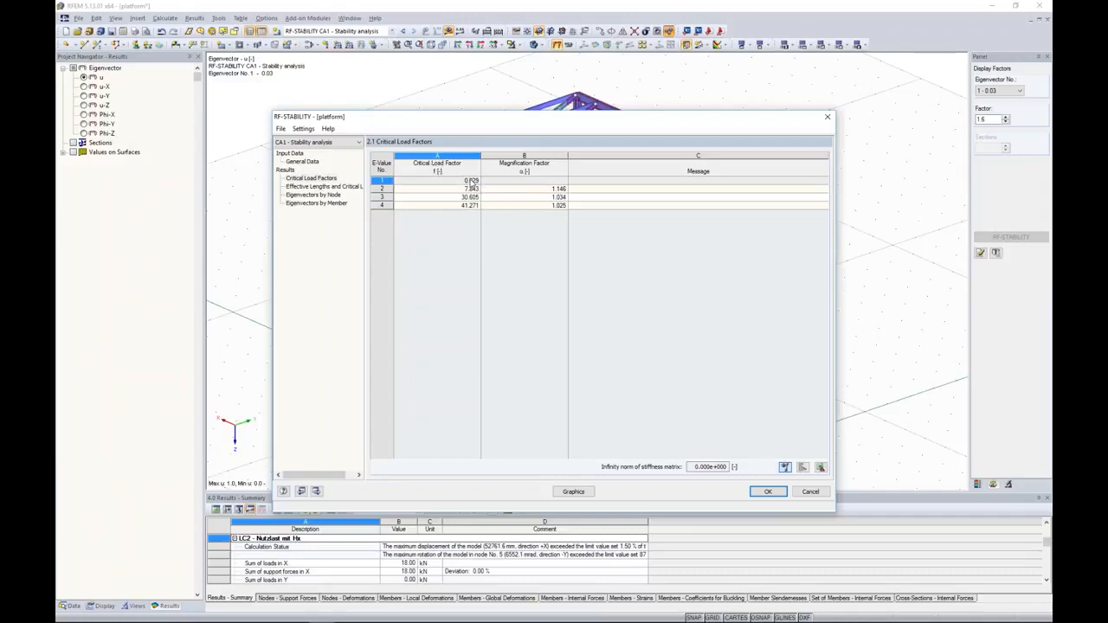
left_click_drag(472, 181, 473, 189)
left_click(473, 182)
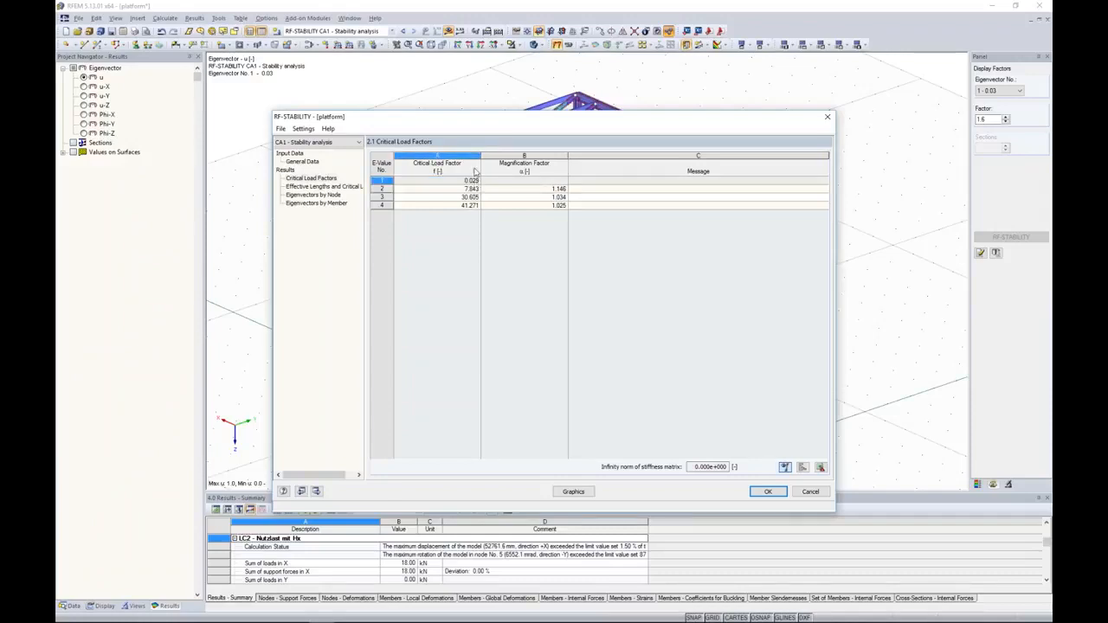
left_click(312, 164)
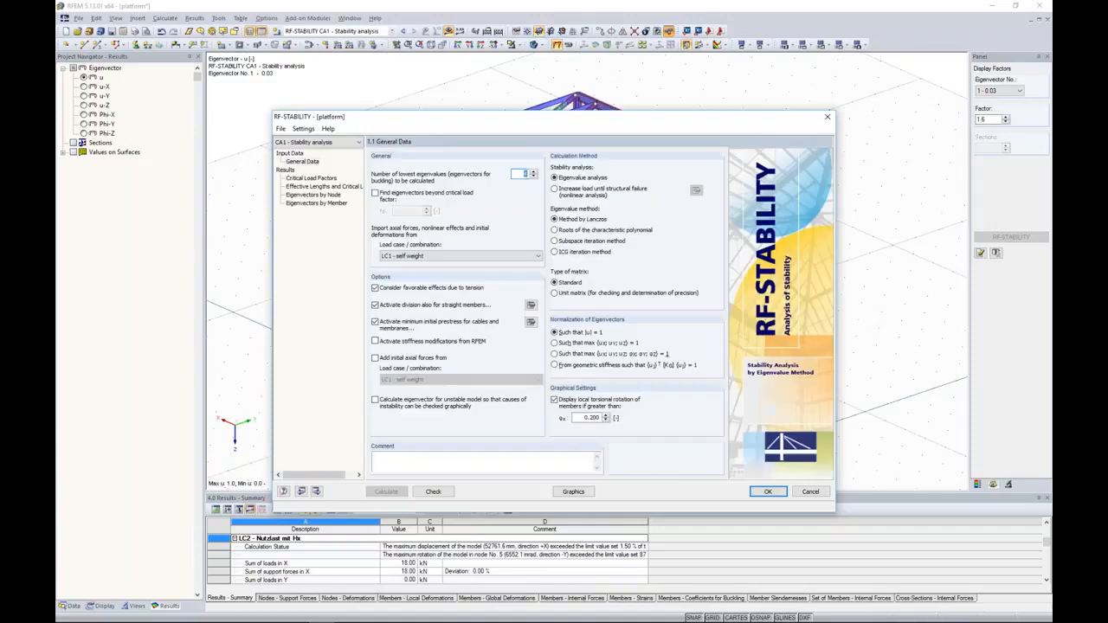
left_click(313, 178)
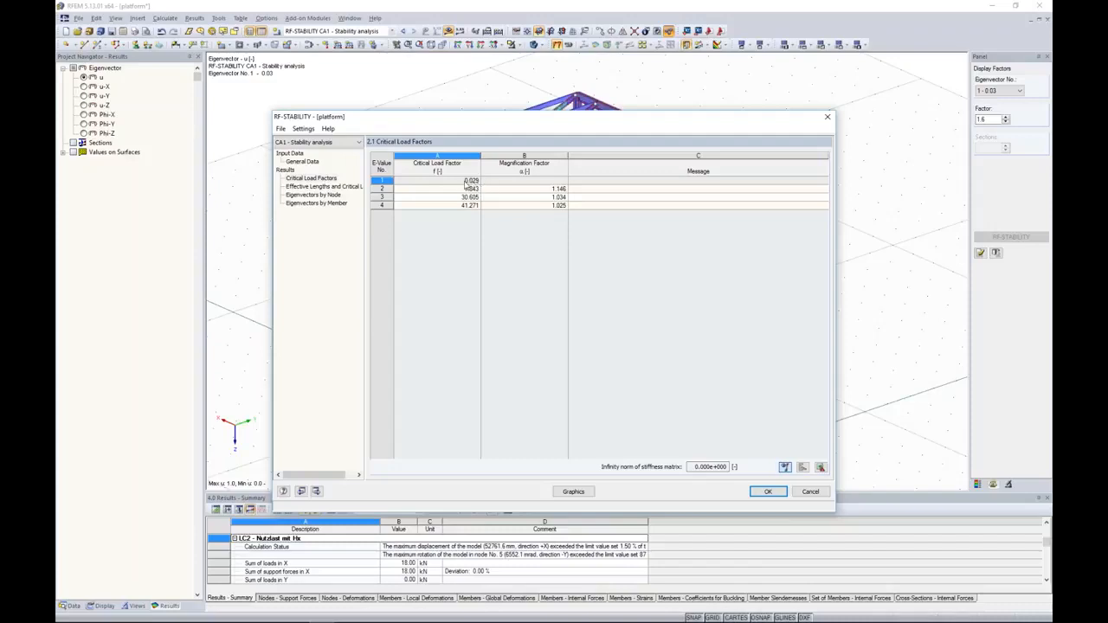
Step: Display the first eigenvector graphically on the platform model and examine the buckled middle frame
left_click(573, 492)
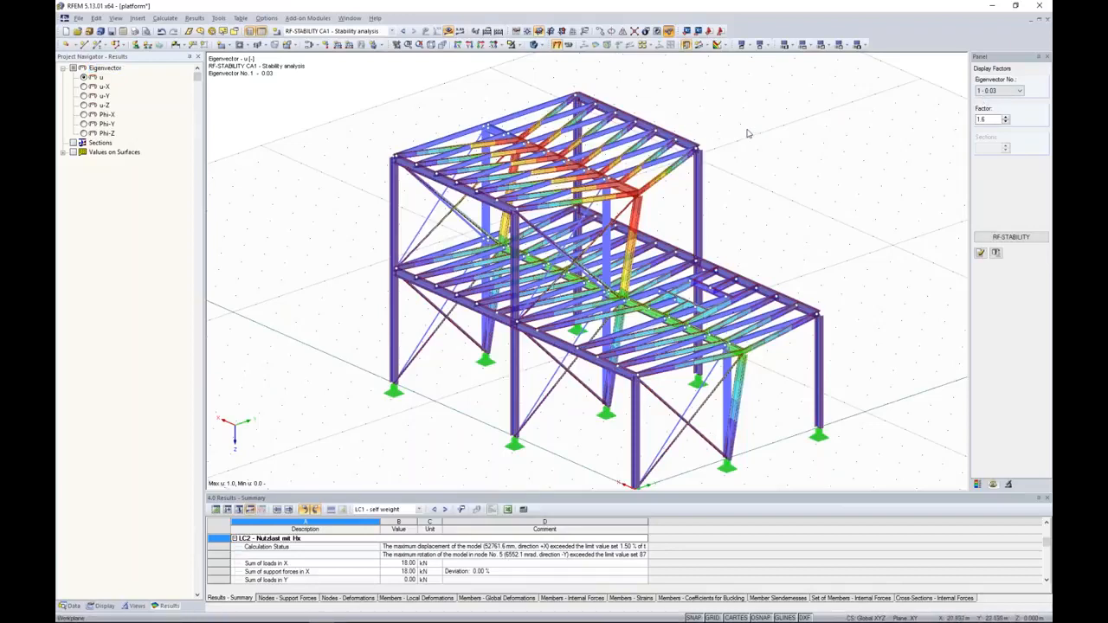
middle_click_drag(744, 133, 866, 152, "ctrl")
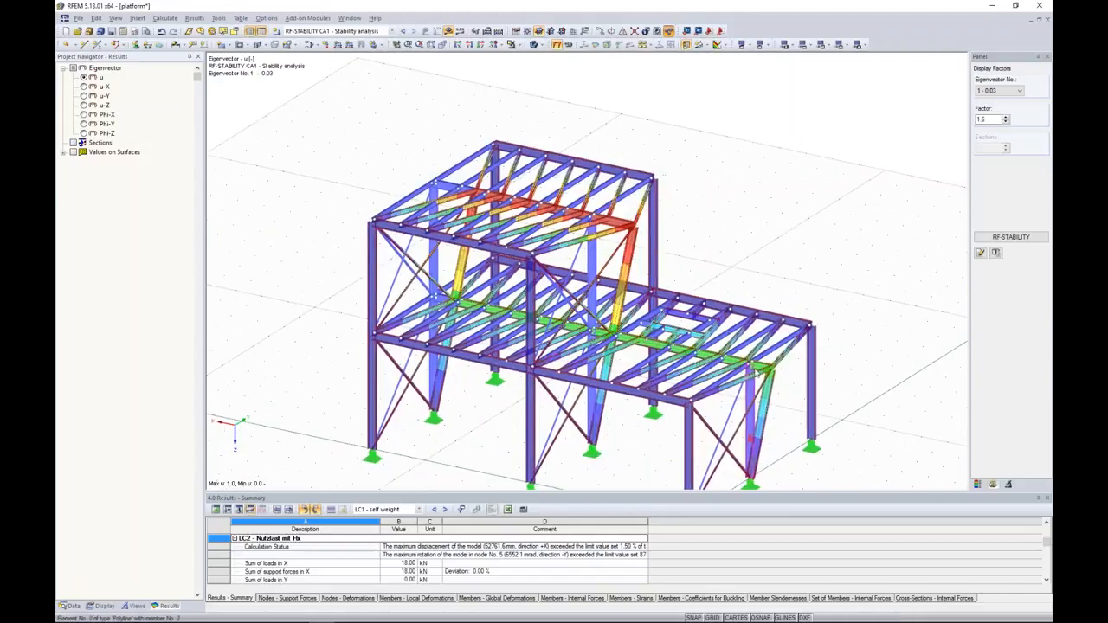
middle_click_drag(593, 192, 673, 217, "ctrl")
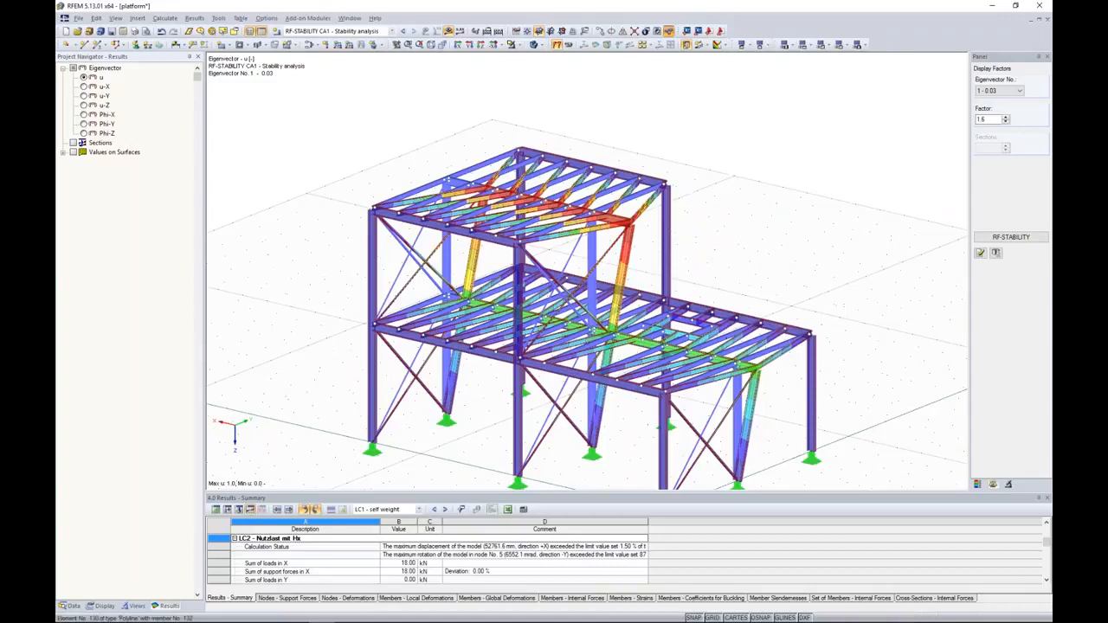
Step: Hide the eigenvector results and select all members of the platform's middle frame
left_click(355, 32)
left_click(356, 34)
left_click(449, 32)
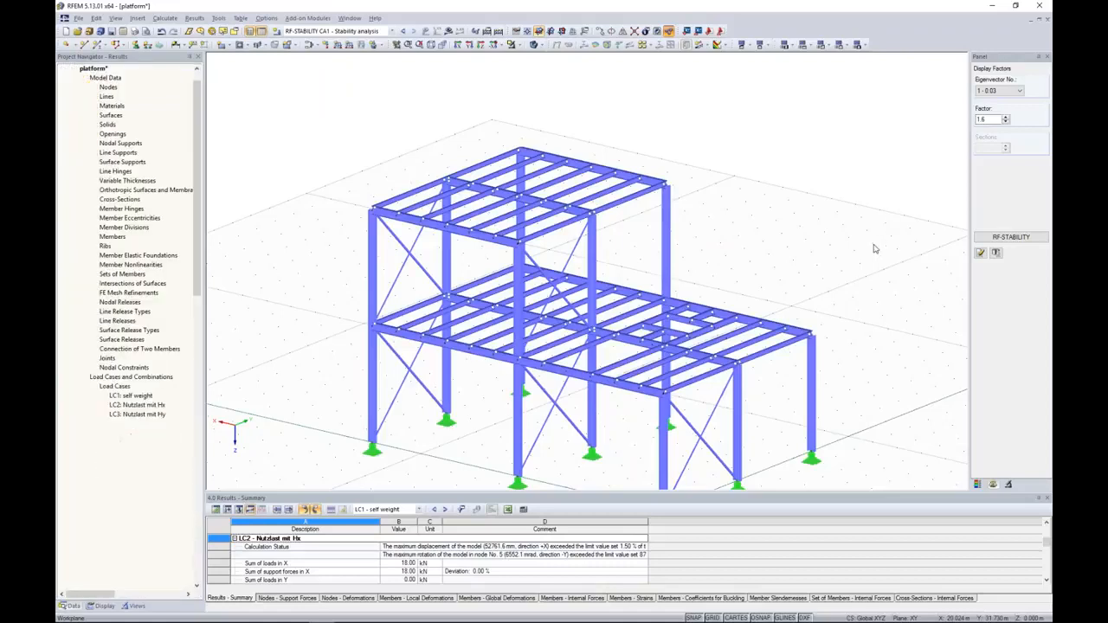
middle_click_drag(875, 212, 649, 110, "ctrl")
left_click_drag(565, 149, 599, 475)
middle_click_drag(594, 136, 732, 149, "ctrl")
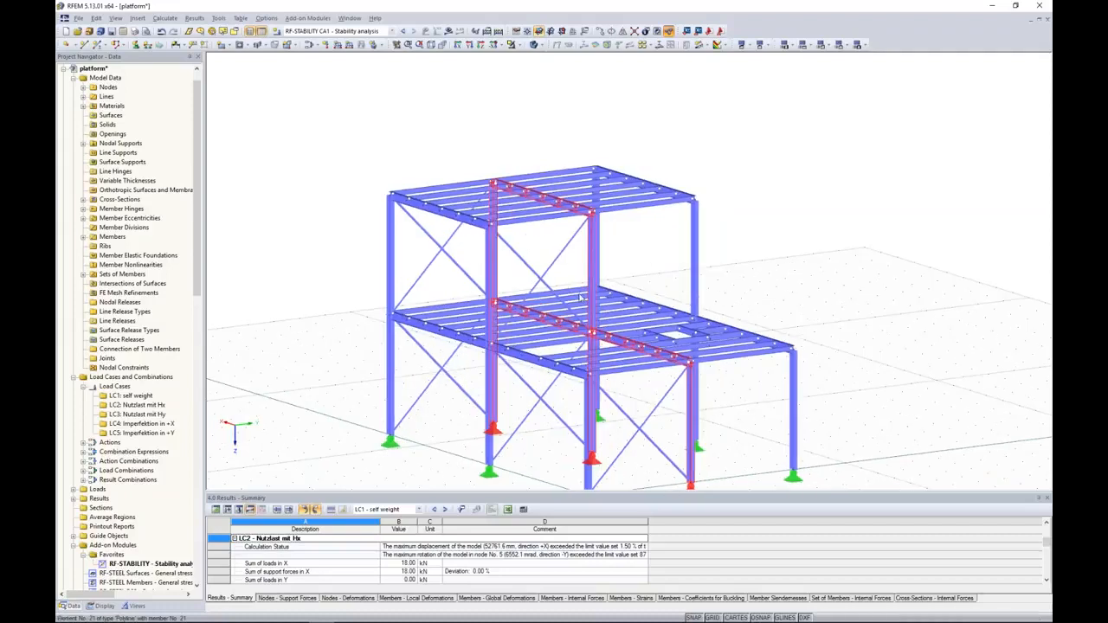
scroll(581, 297, "up", 12)
scroll(581, 298, "down", 8)
middle_click_drag(778, 206, 606, 209, "ctrl")
Step: Edit the selected middle frame members and set the member hinges at start and end to None
right_click(603, 208)
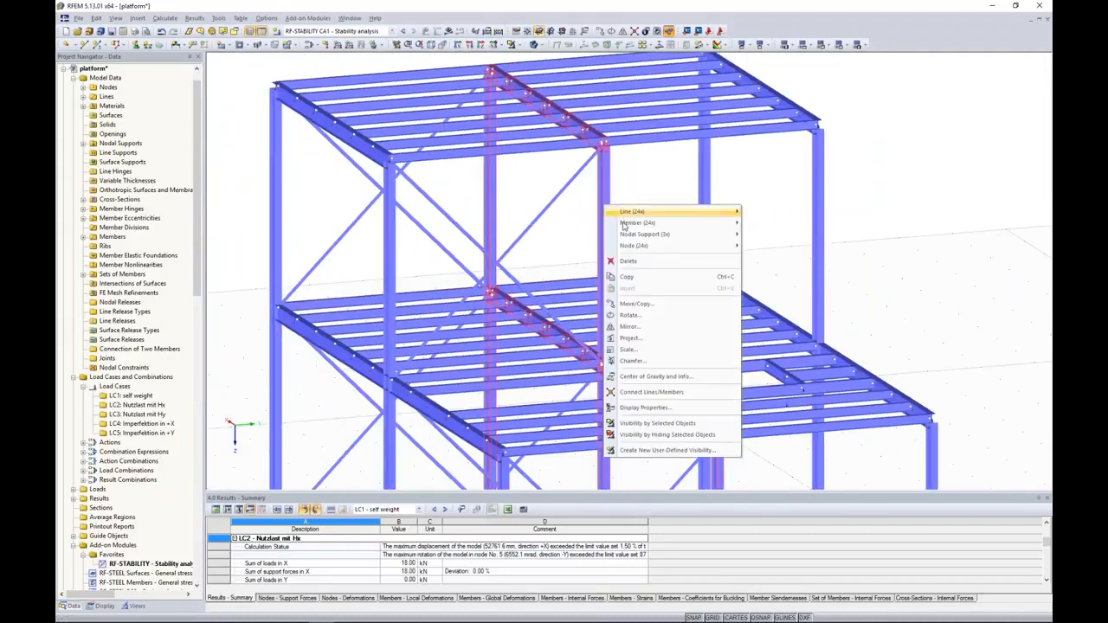
mouse_move(625, 227)
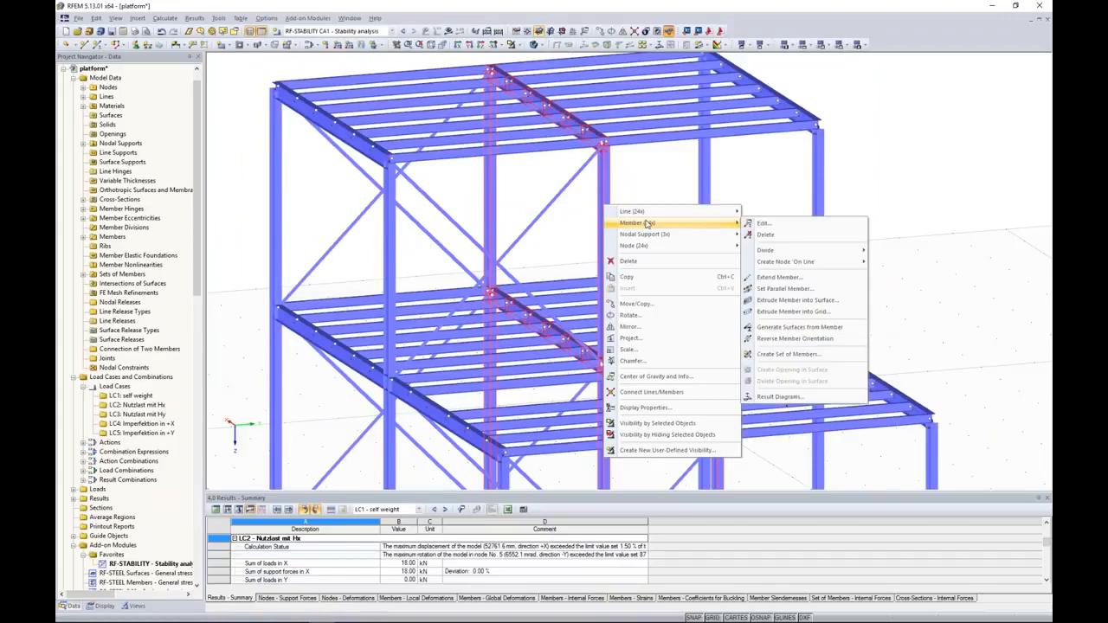
left_click(762, 225)
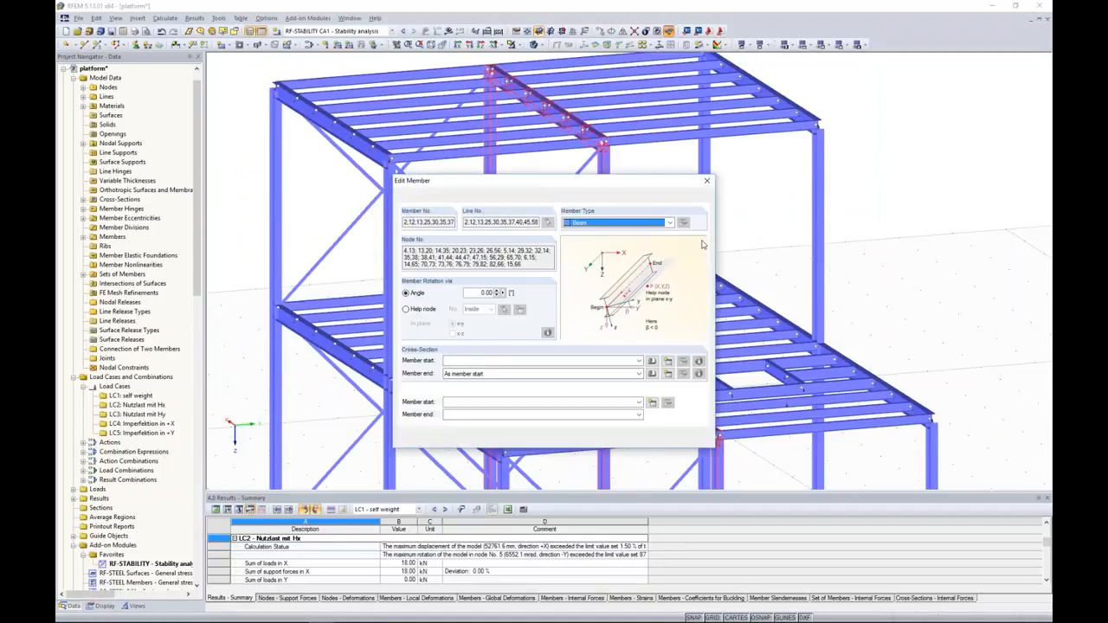
left_click(450, 404)
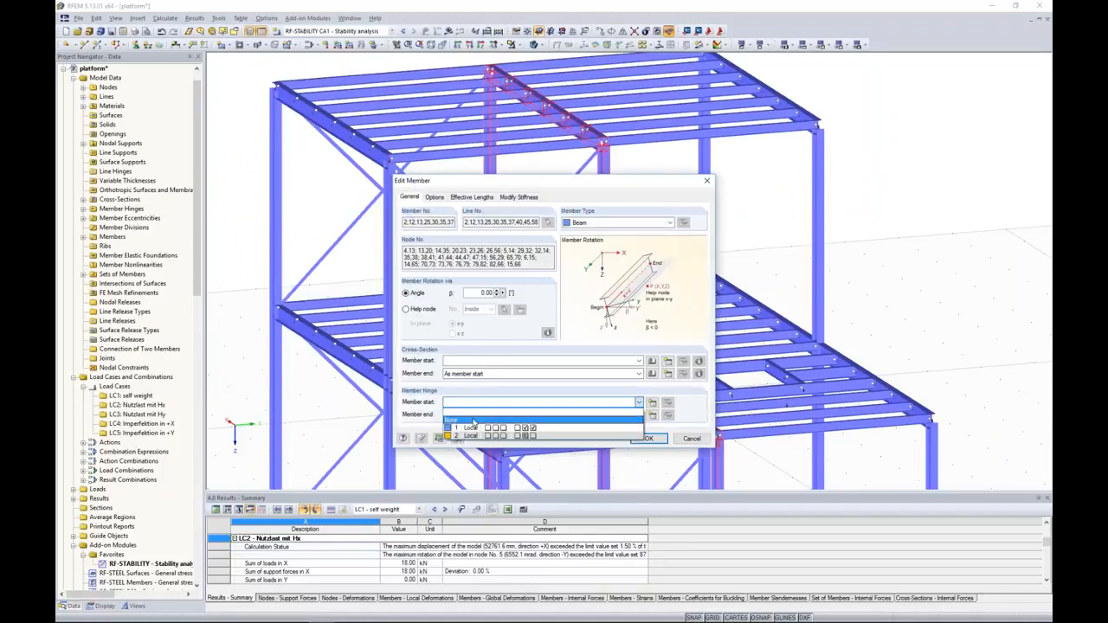
left_click(470, 421)
left_click(468, 415)
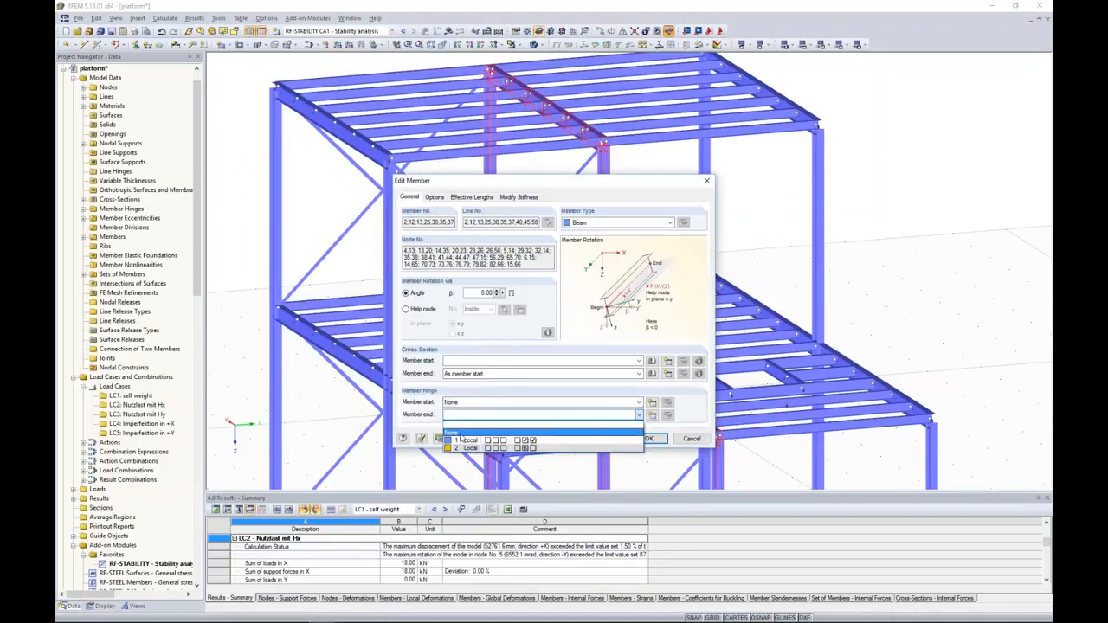
left_click(465, 432)
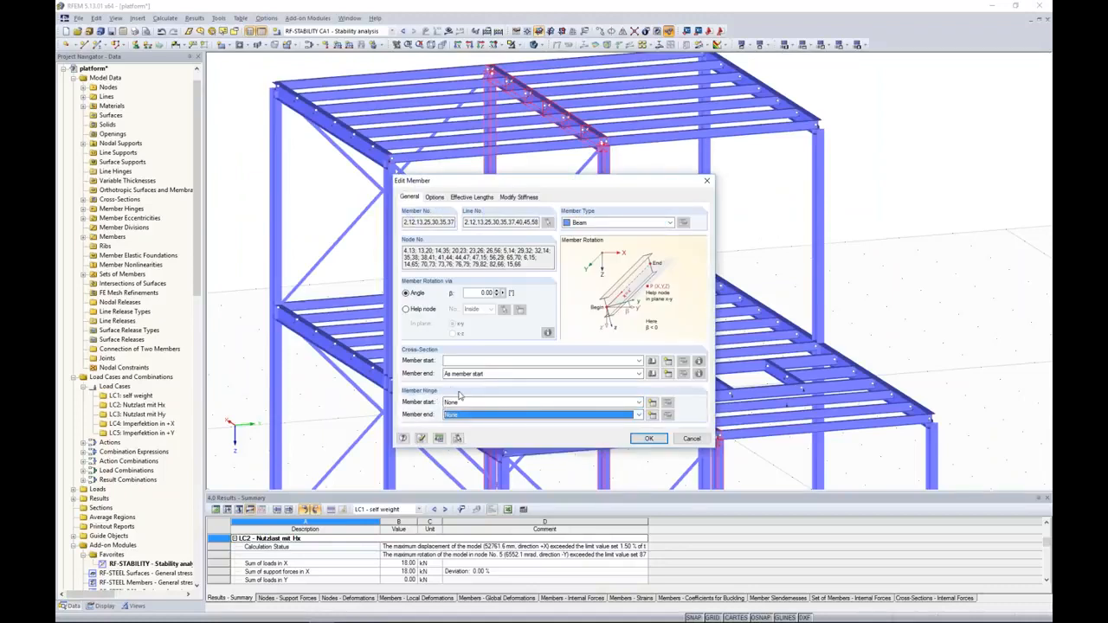
left_click(648, 438)
left_click(534, 336)
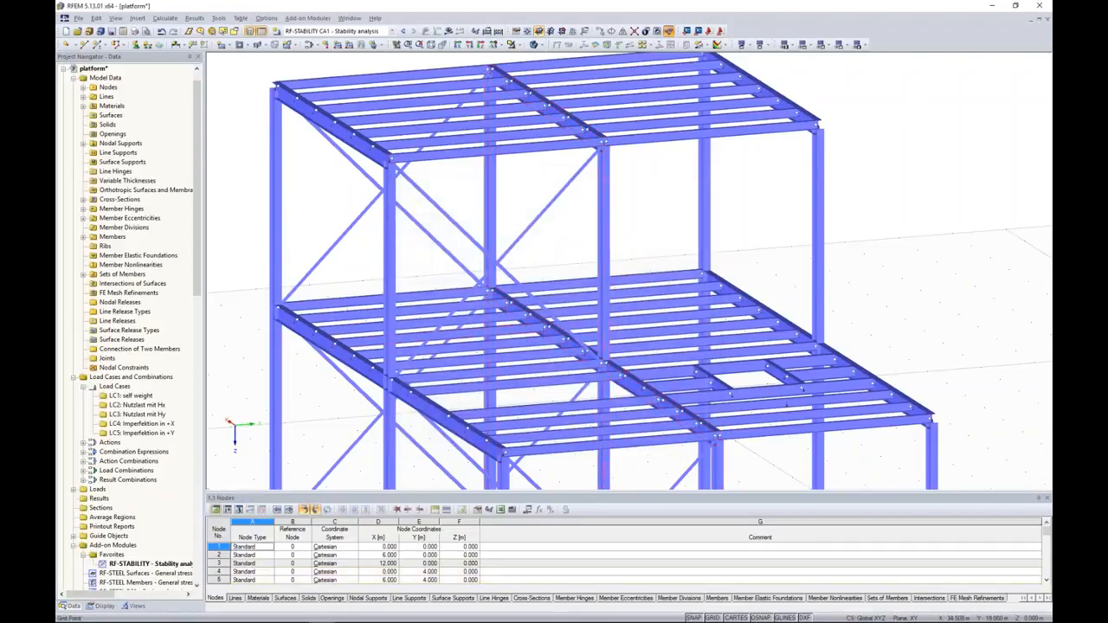
Step: Calculate load combination CO1 - 1.35*LC1 + LC4 and display its global deformations
left_click(312, 31)
left_click(311, 74)
left_click(426, 31)
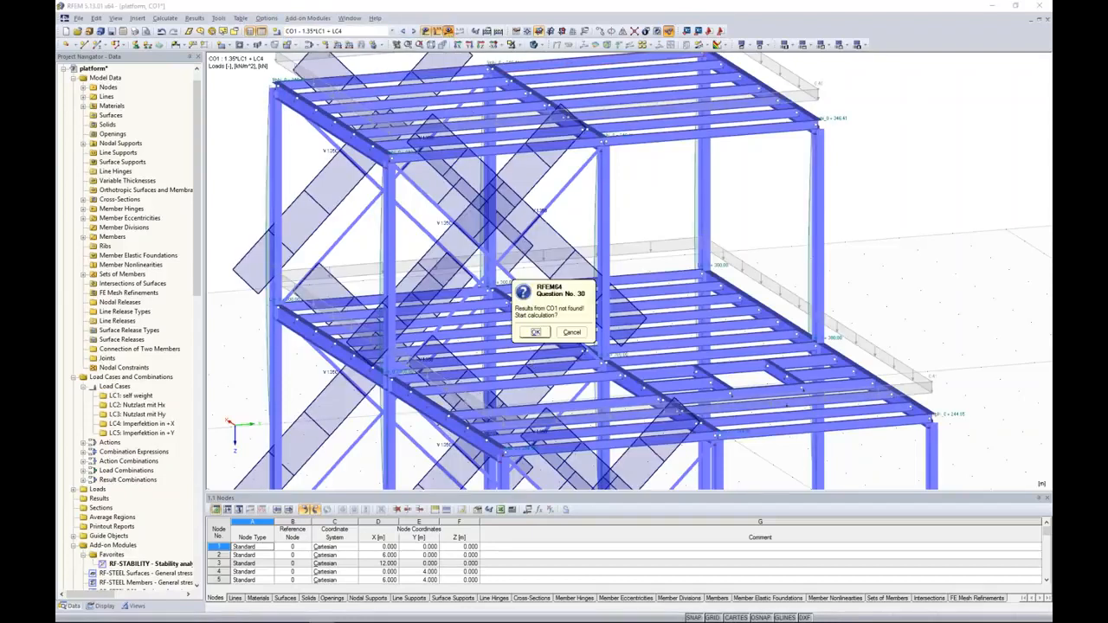
left_click(535, 333)
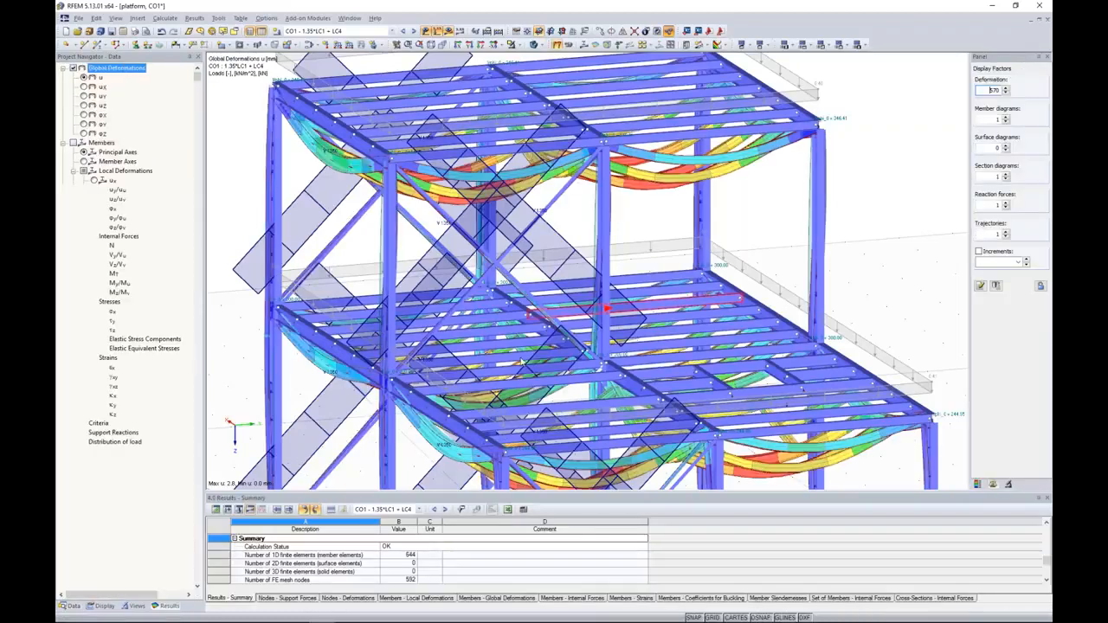
Step: Calculate result combination RC1 - GZT (STR/GEO) and examine the global deformations of the whole platform
left_click(313, 33)
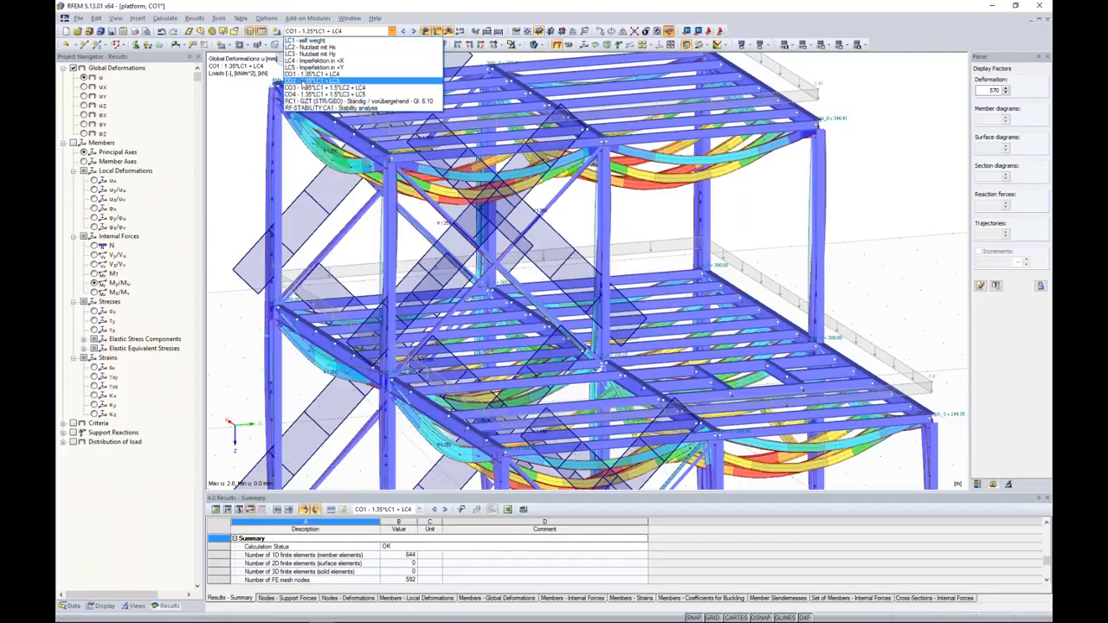
left_click(309, 101)
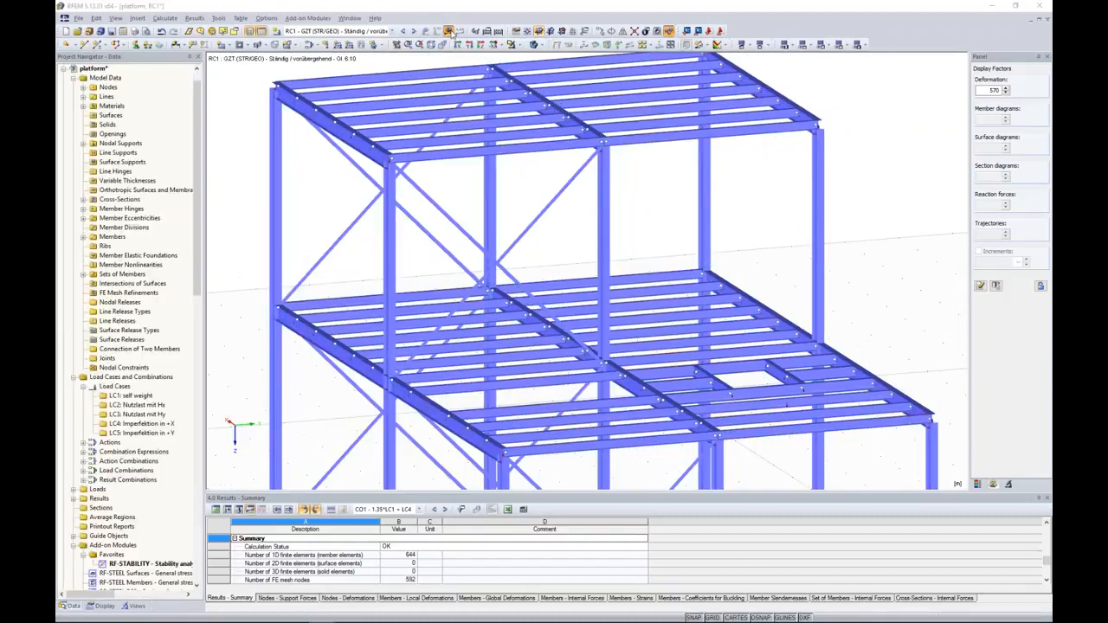
left_click(530, 333)
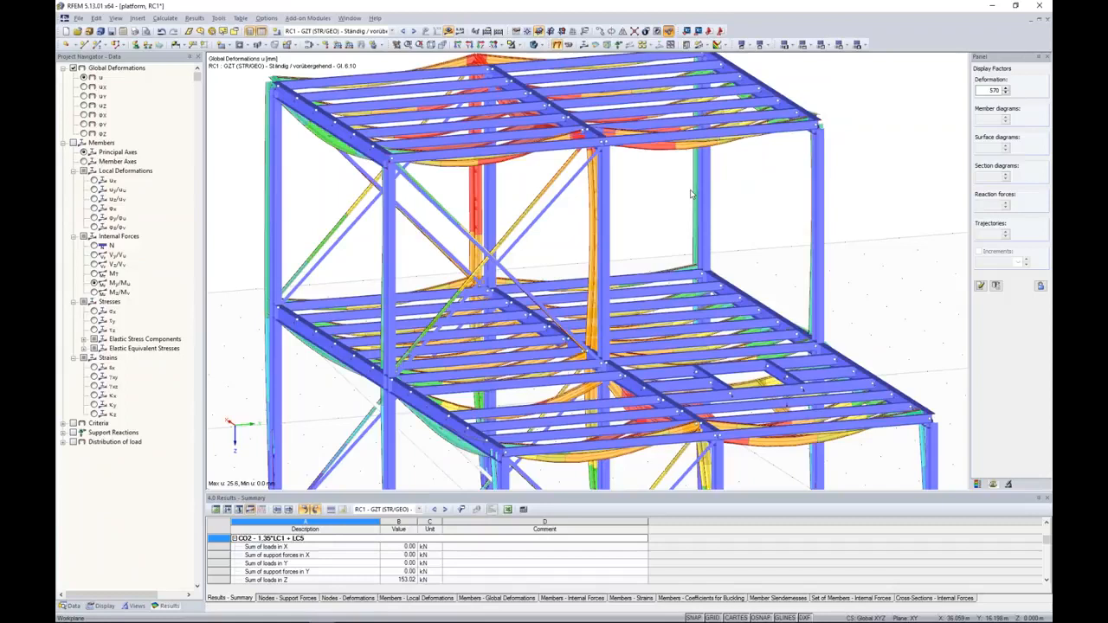
scroll(692, 194, "down", 6)
scroll(787, 195, "up", 1)
middle_click_drag(783, 195, 733, 187)
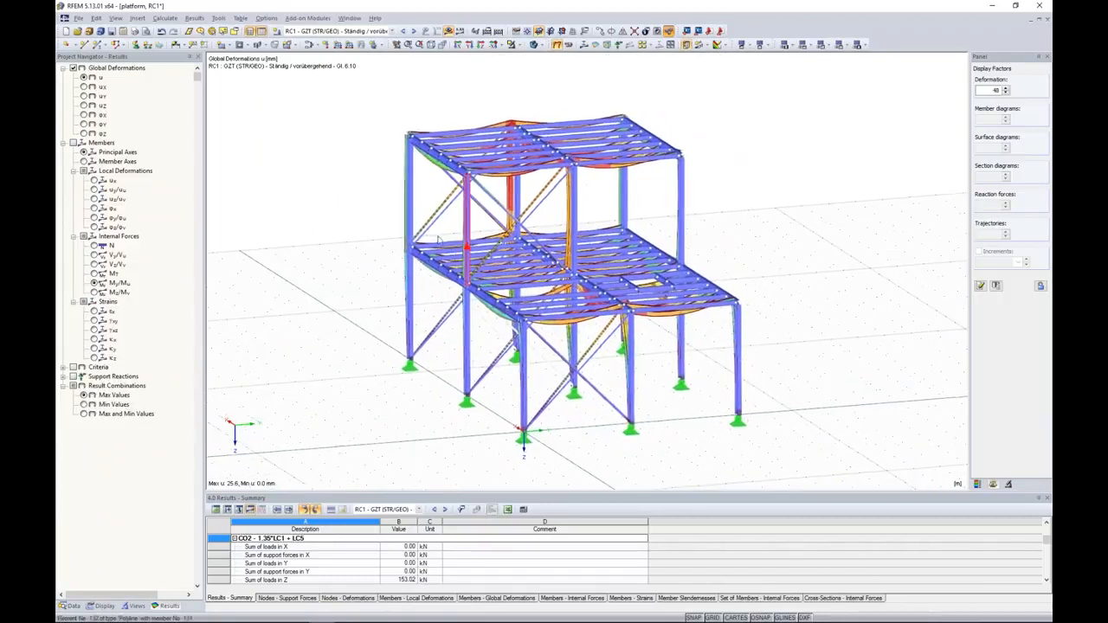
Step: Calculate the eigenvalues in RF-STABILITY with axial forces imported from load combination CO1 - 1.35*LC1 + LC4
left_click(72, 607)
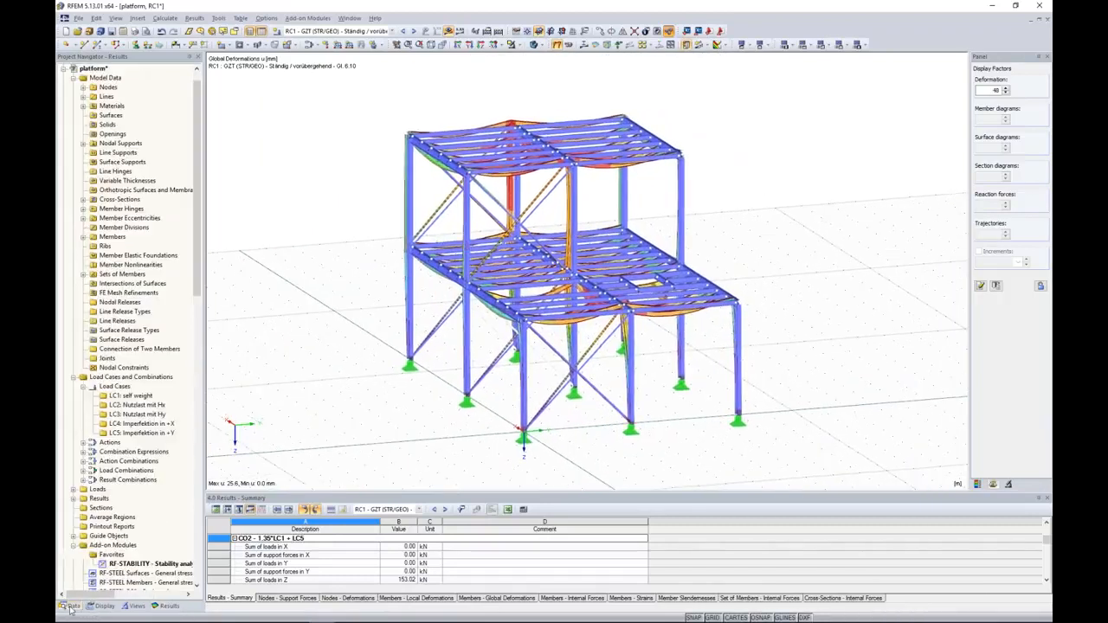
double_click(124, 566)
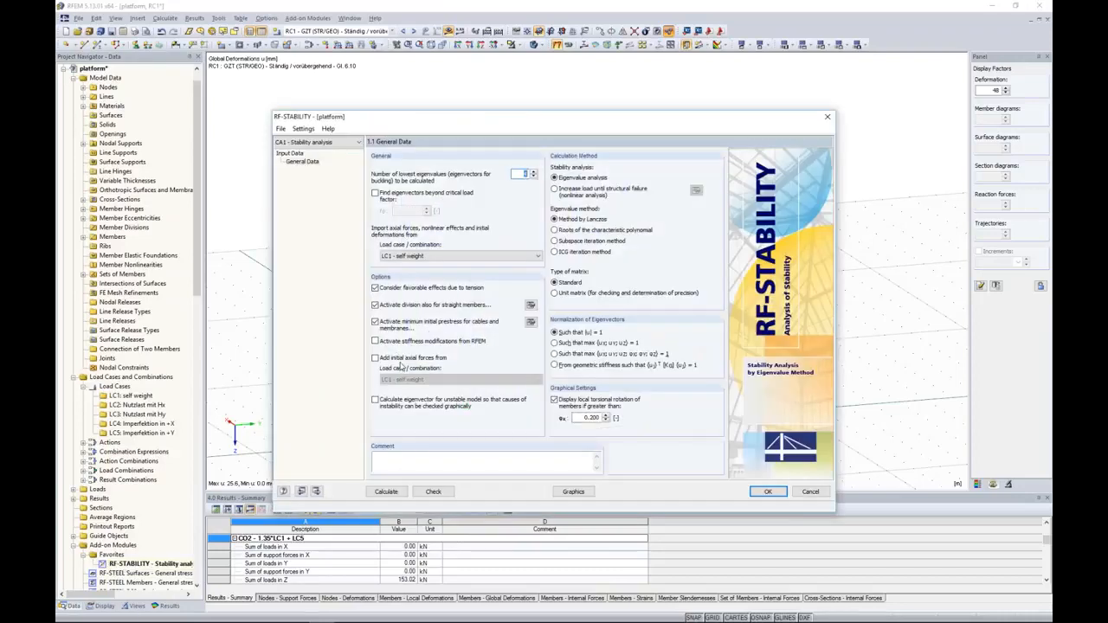
left_click(430, 258)
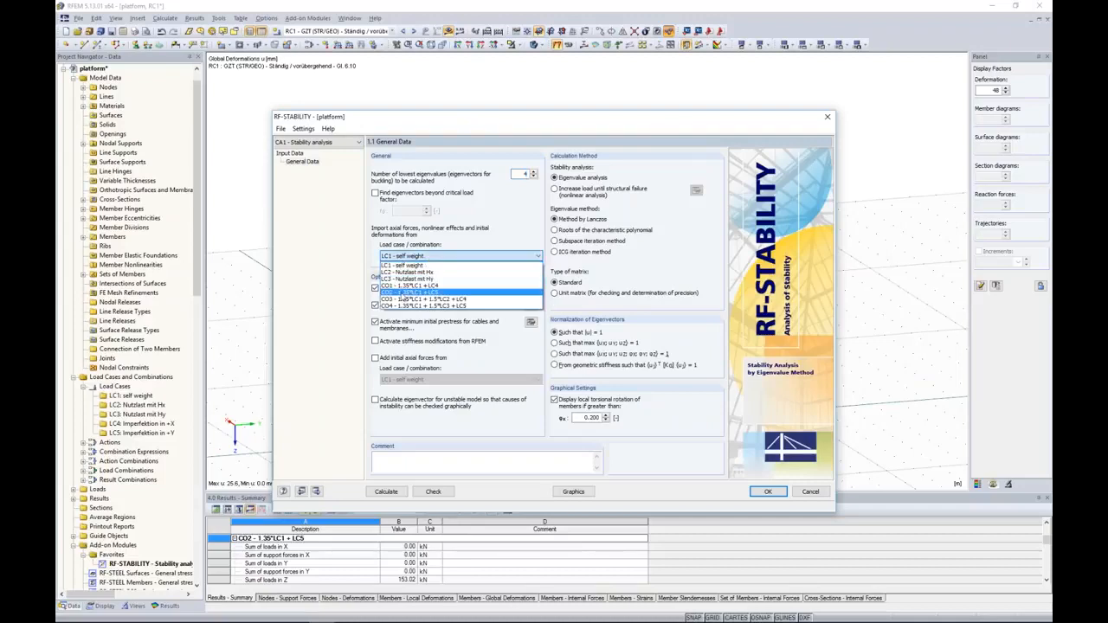
left_click(412, 286)
left_click(386, 492)
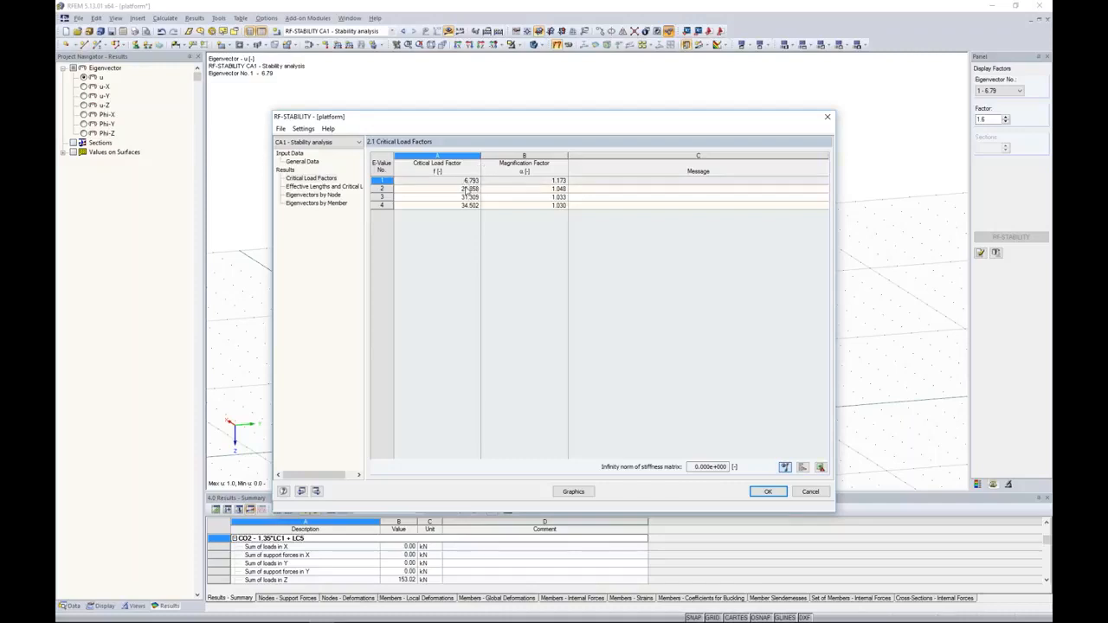
Step: Display the first and second eigenvectors graphically on the platform and examine both buckling shapes
left_click(573, 492)
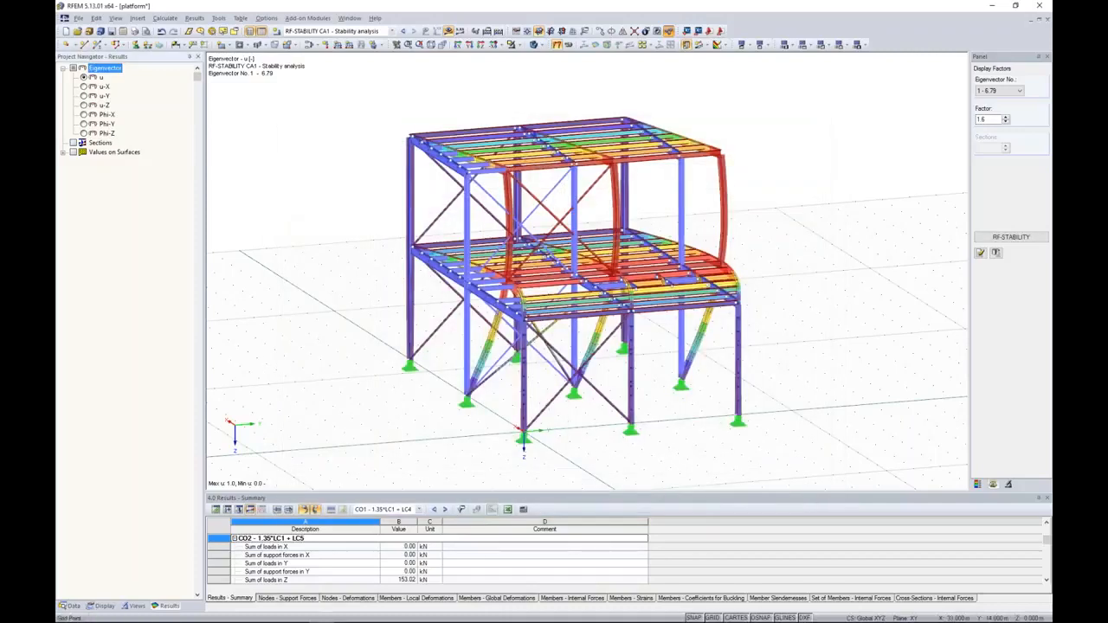
middle_click_drag(829, 157, 844, 188, "ctrl")
left_click(1019, 90)
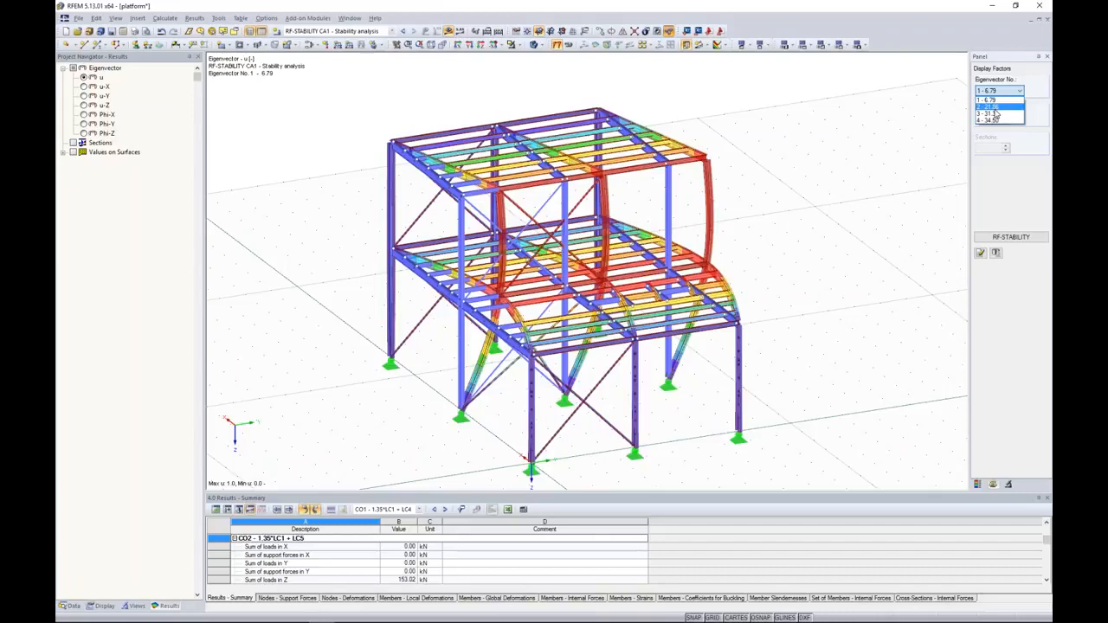
left_click(995, 107)
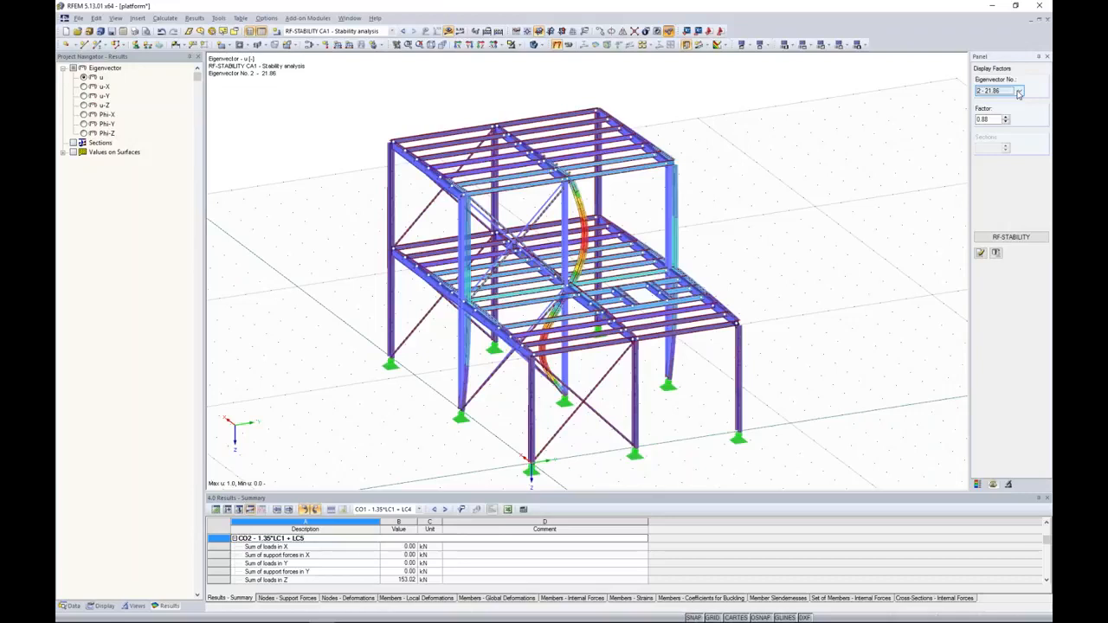
left_click(846, 206)
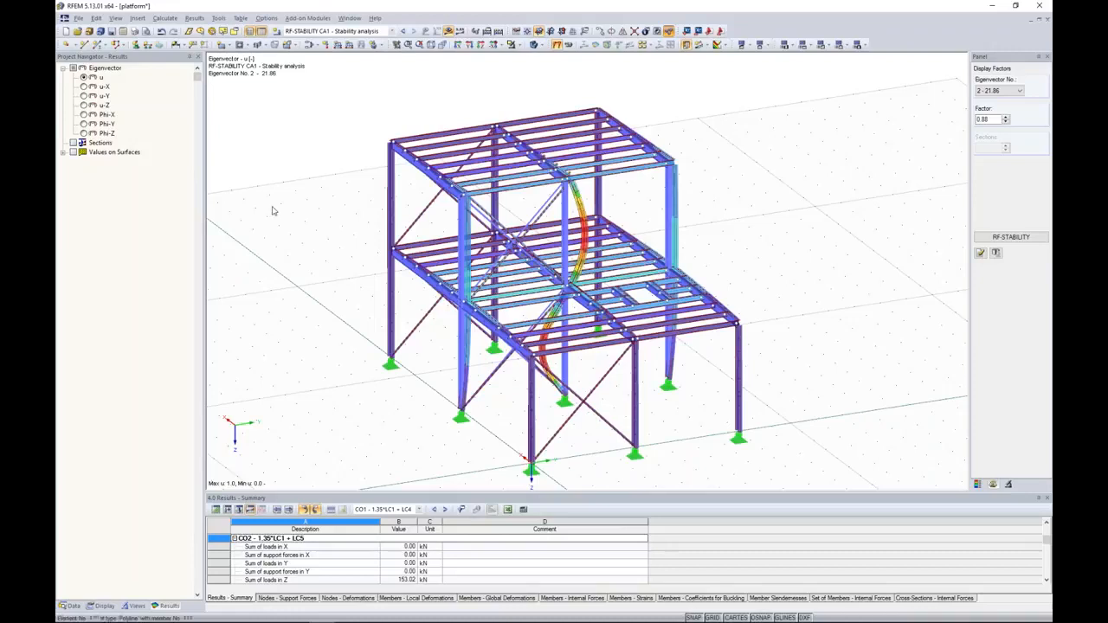
Step: Switch from the platform model to the surface_member model
left_click(71, 606)
left_click(73, 70)
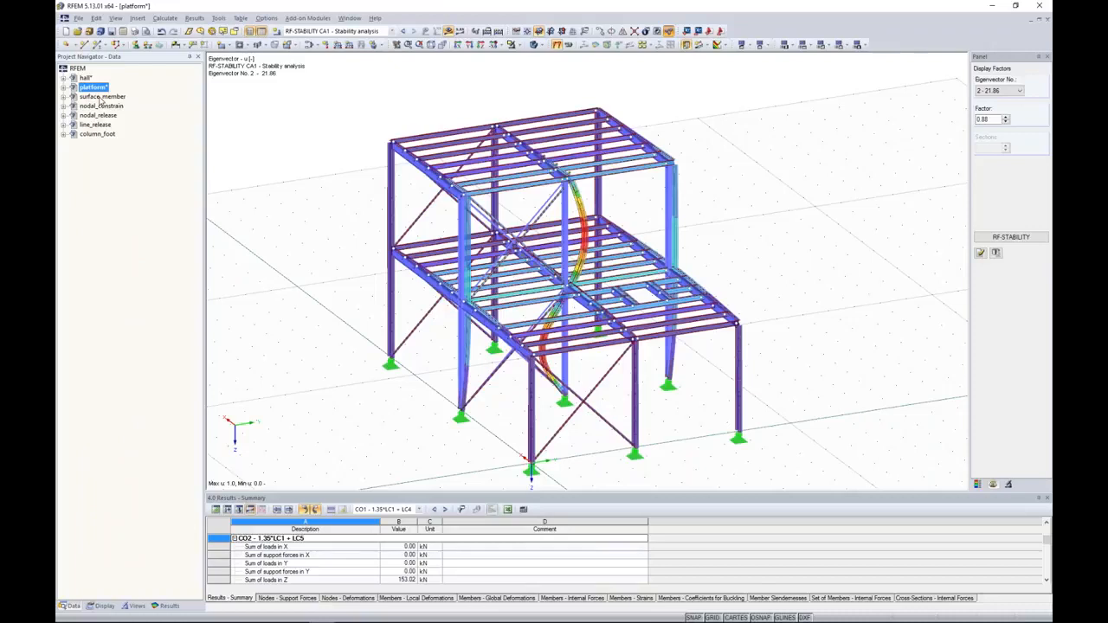
double_click(101, 97)
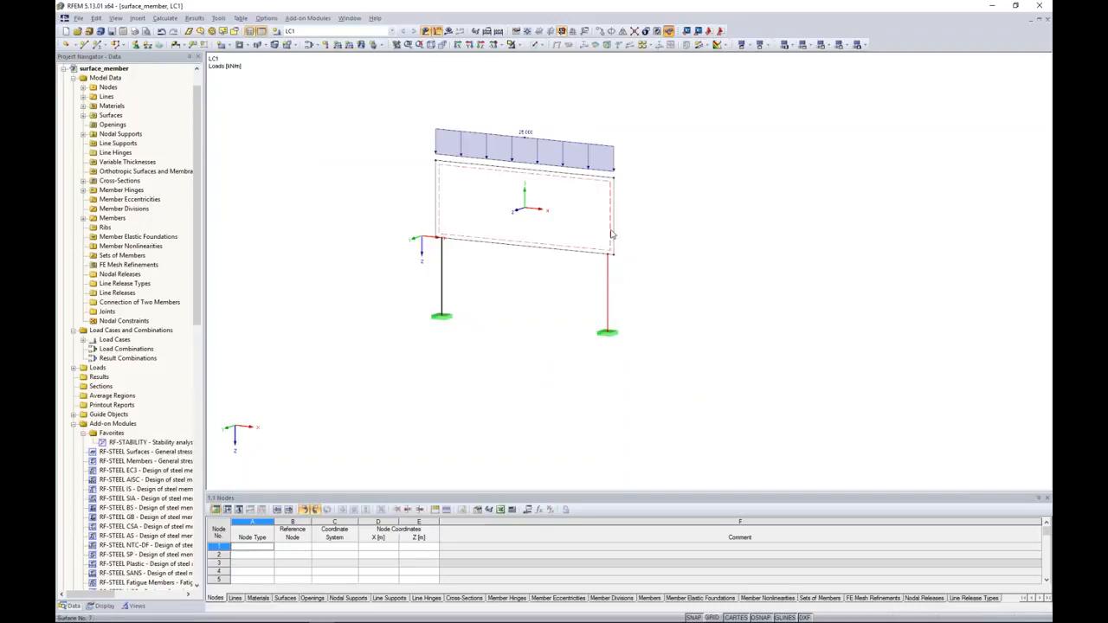
Step: Check the model type in the general data of the surface_member model without changing anything
double_click(116, 69)
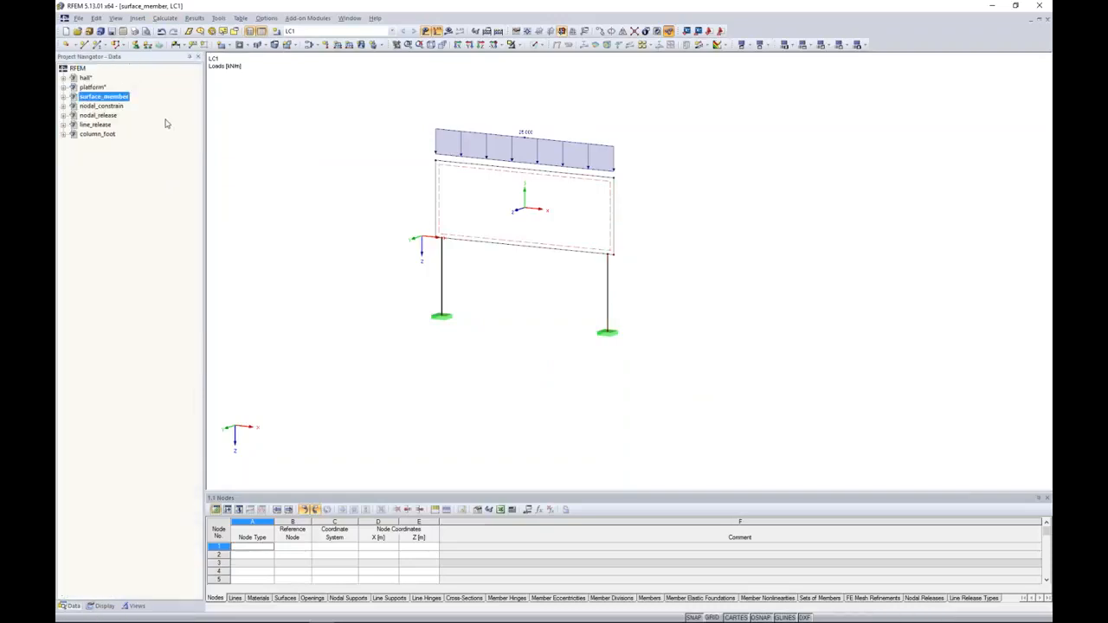
right_click(127, 99)
left_click(186, 130)
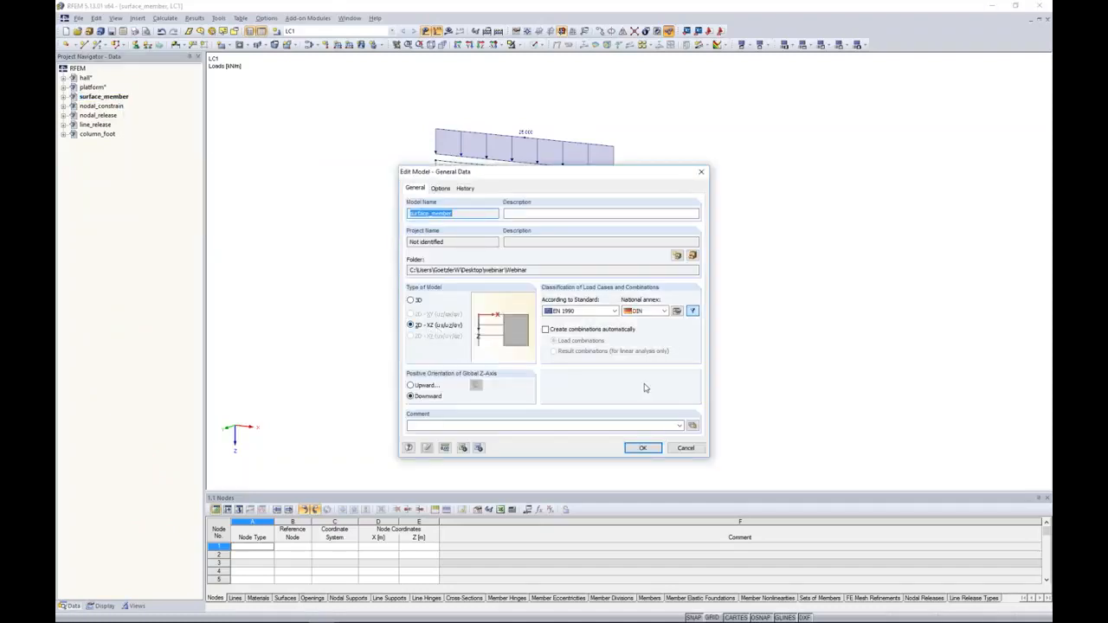
left_click(687, 447)
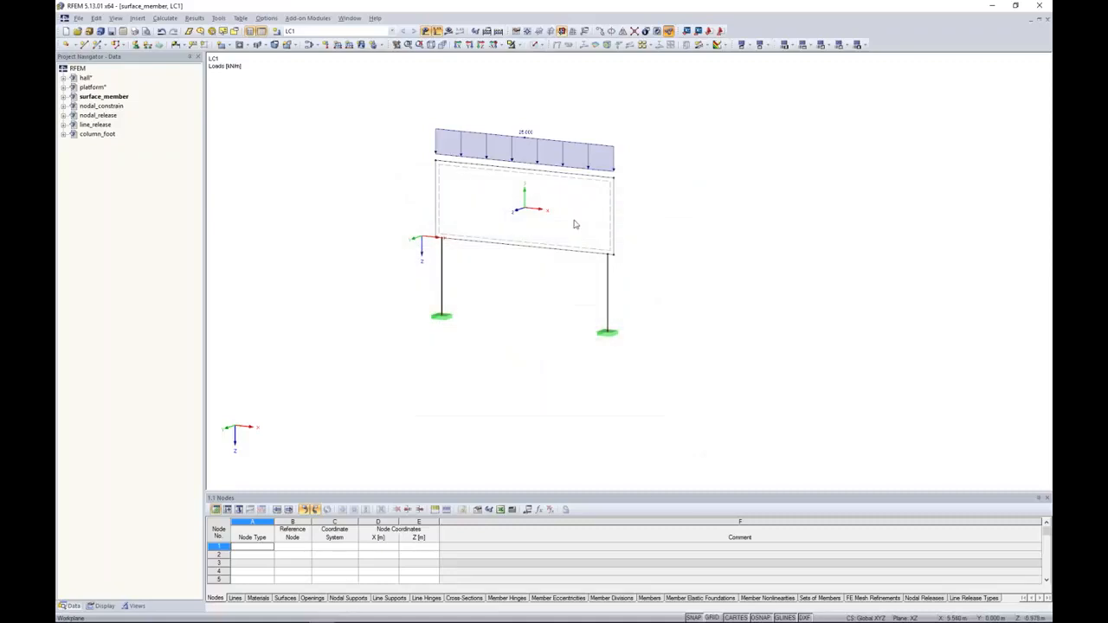
Step: Show the wall and its two columns in solid display and examine their arrangement
middle_click_drag(641, 260, 609, 284, "ctrl")
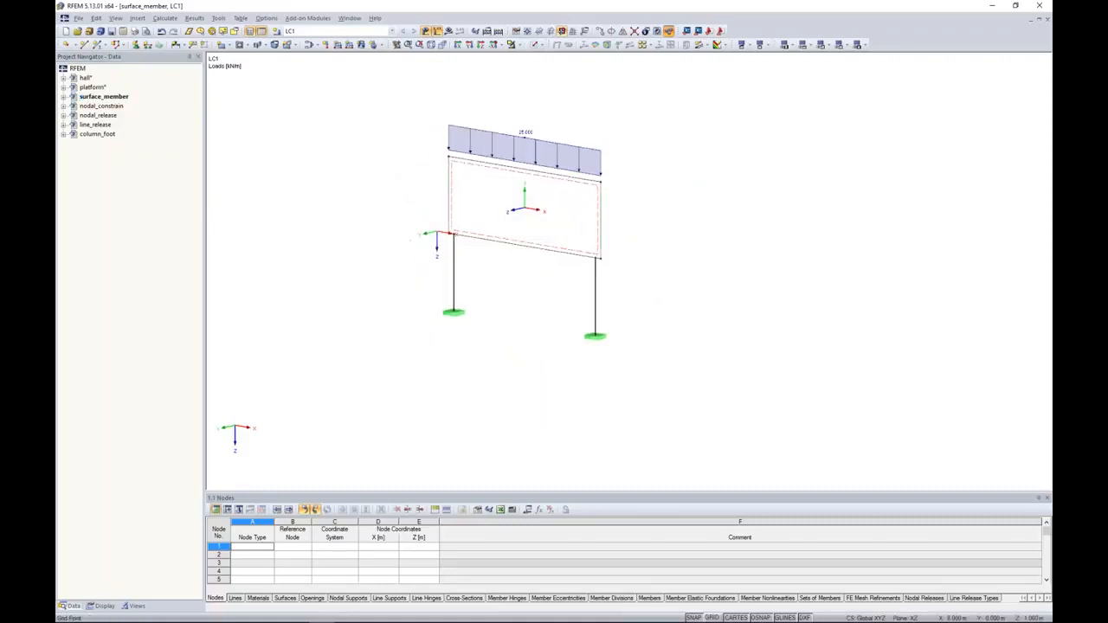
left_click(453, 264)
left_click(536, 45)
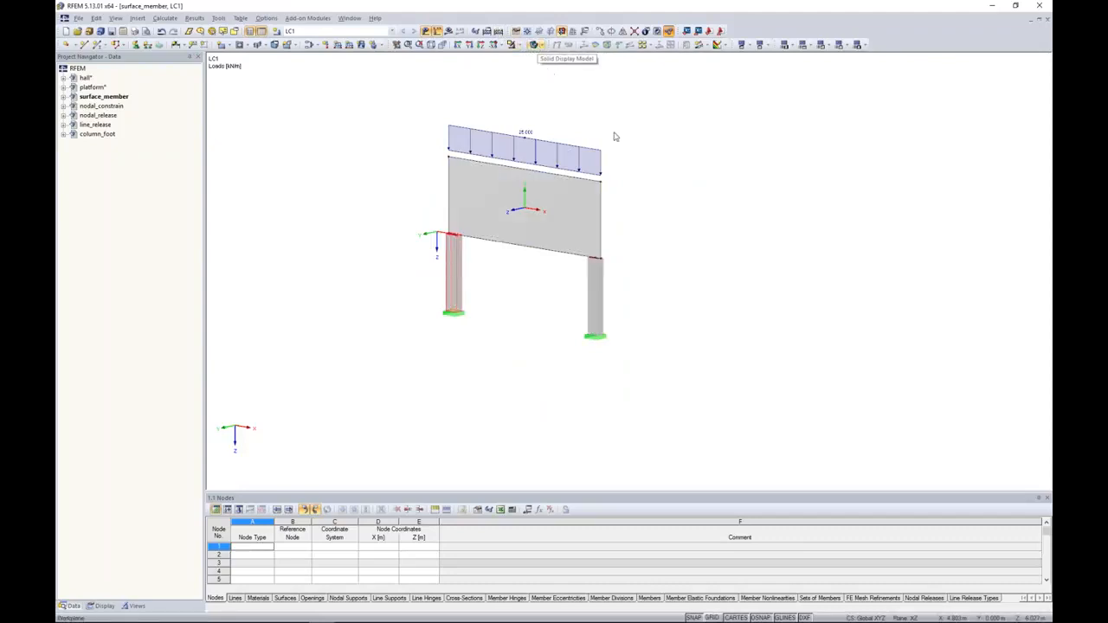
middle_click_drag(656, 240, 693, 248, "ctrl")
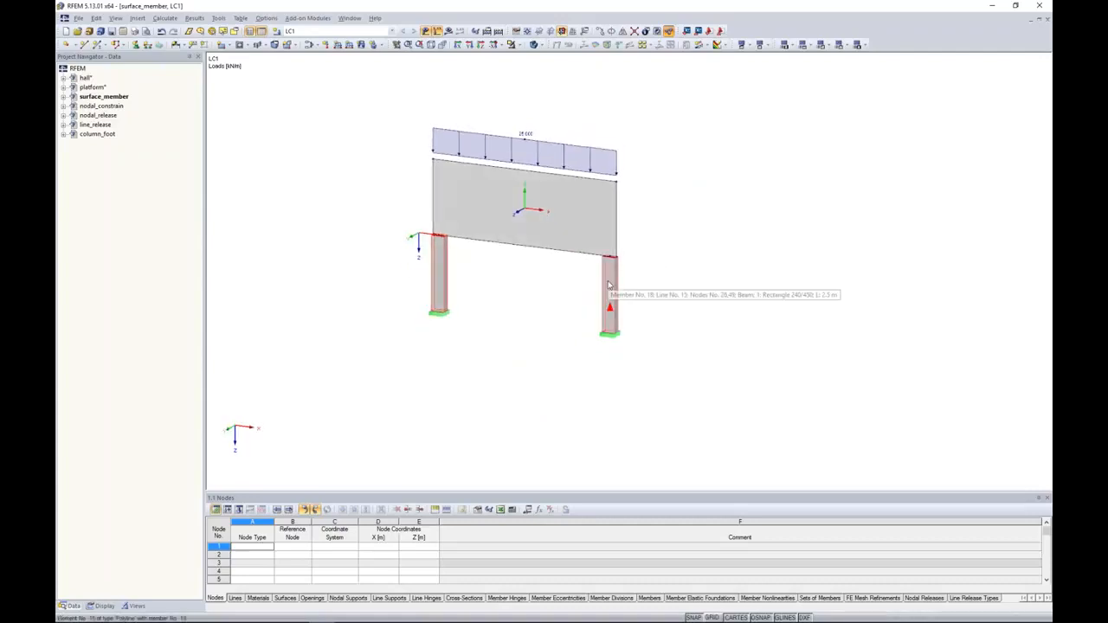
scroll(609, 285, "up", 3)
scroll(608, 286, "down", 1)
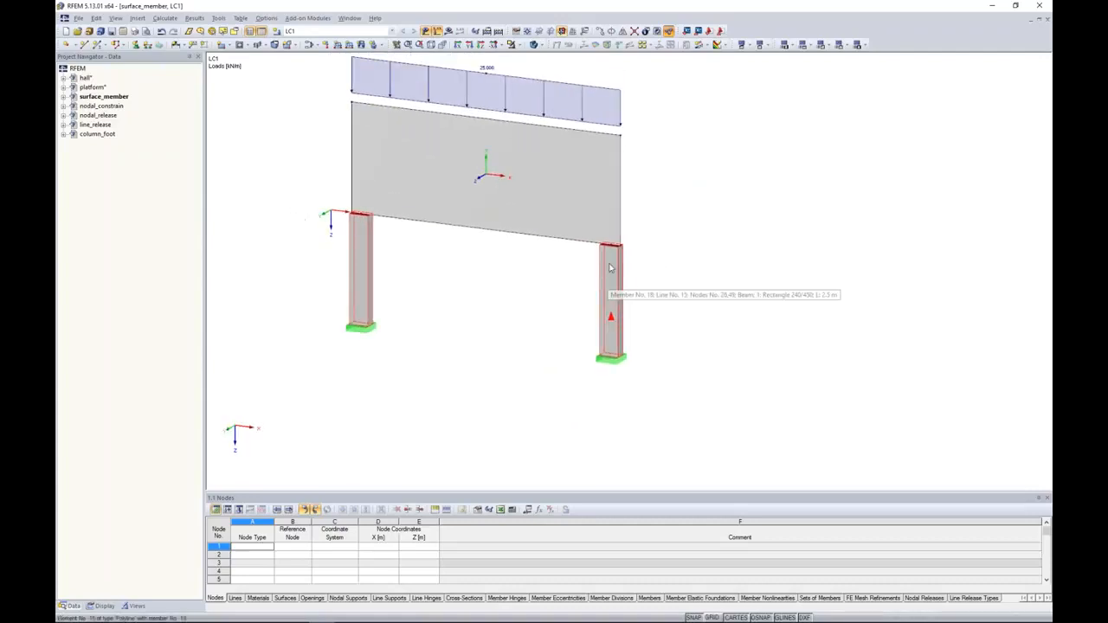
Step: Return to the wireframe display and examine the node joining the column to the wall's lower edge
scroll(612, 255, "up", 2)
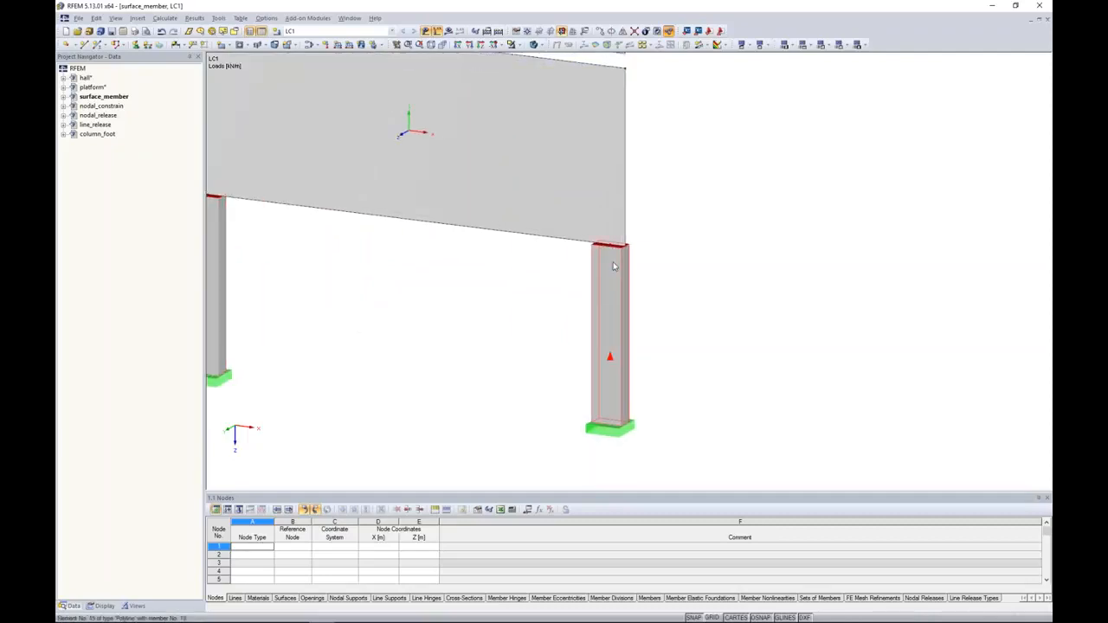
left_click(613, 185)
left_click(700, 209)
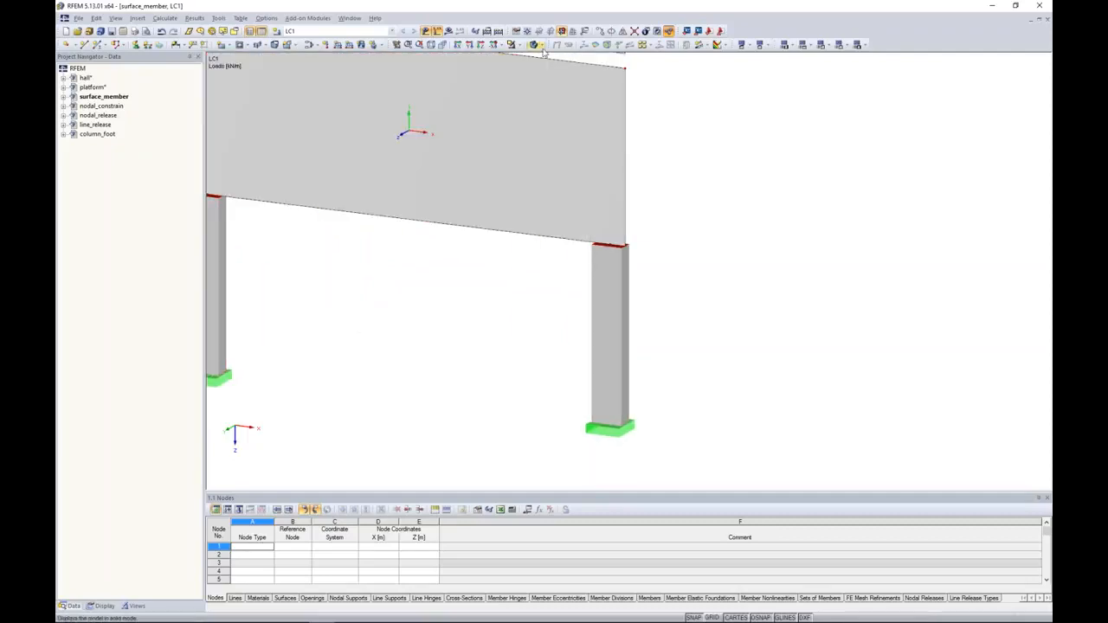
left_click(535, 44)
left_click(610, 277)
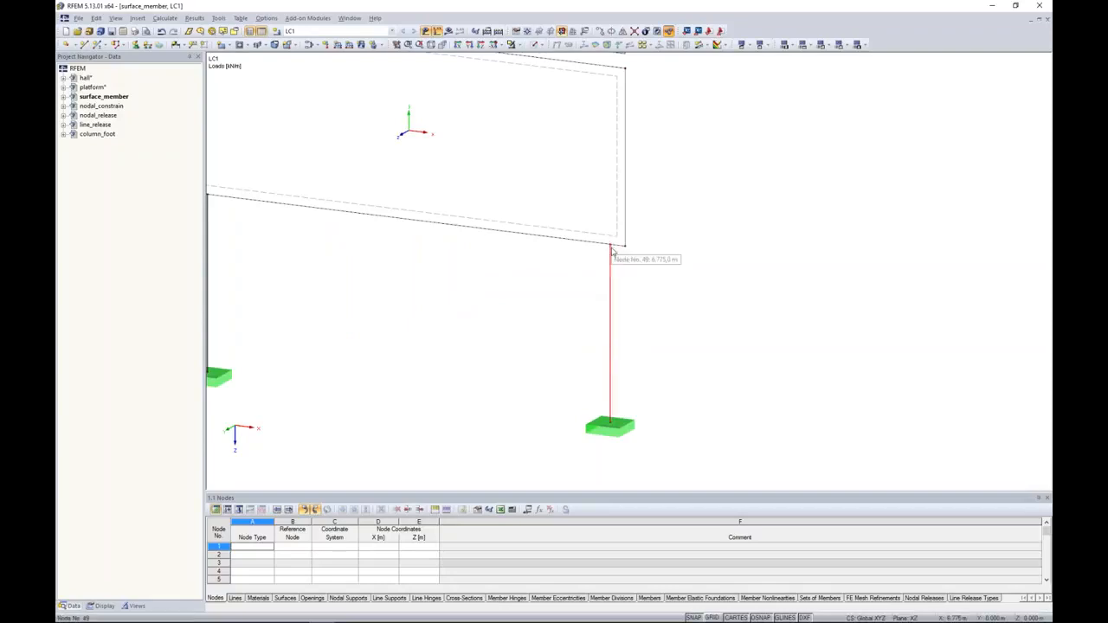
Step: Calculate load case LC1 and examine the global deformation where the column meets the wall's lower edge
scroll(611, 249, "up", 1)
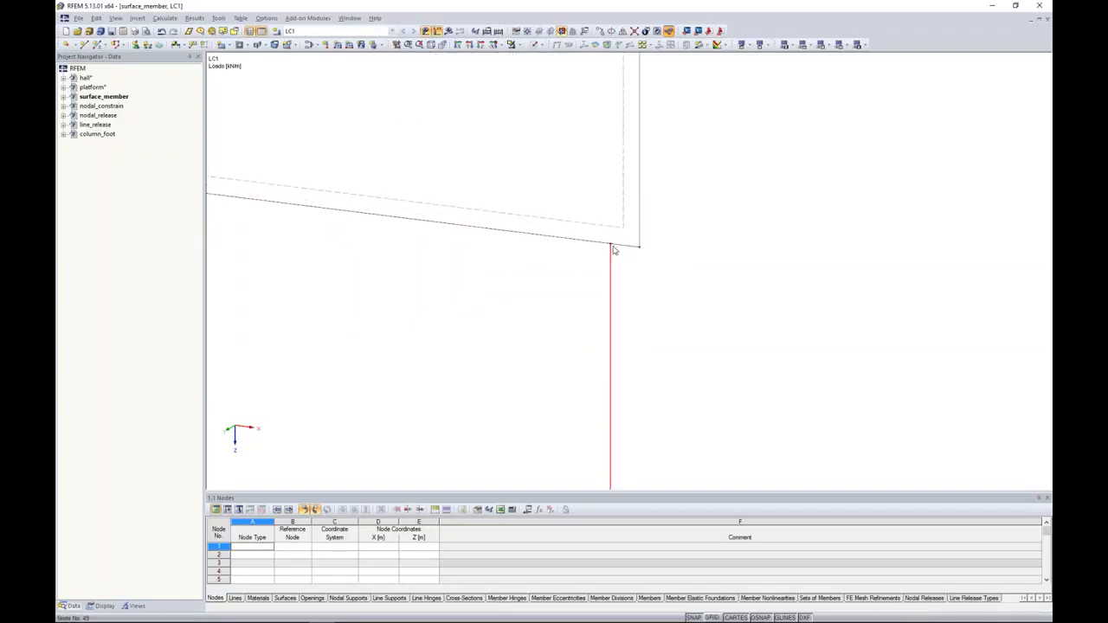
scroll(611, 249, "down", 3)
middle_click_drag(665, 196, 683, 213)
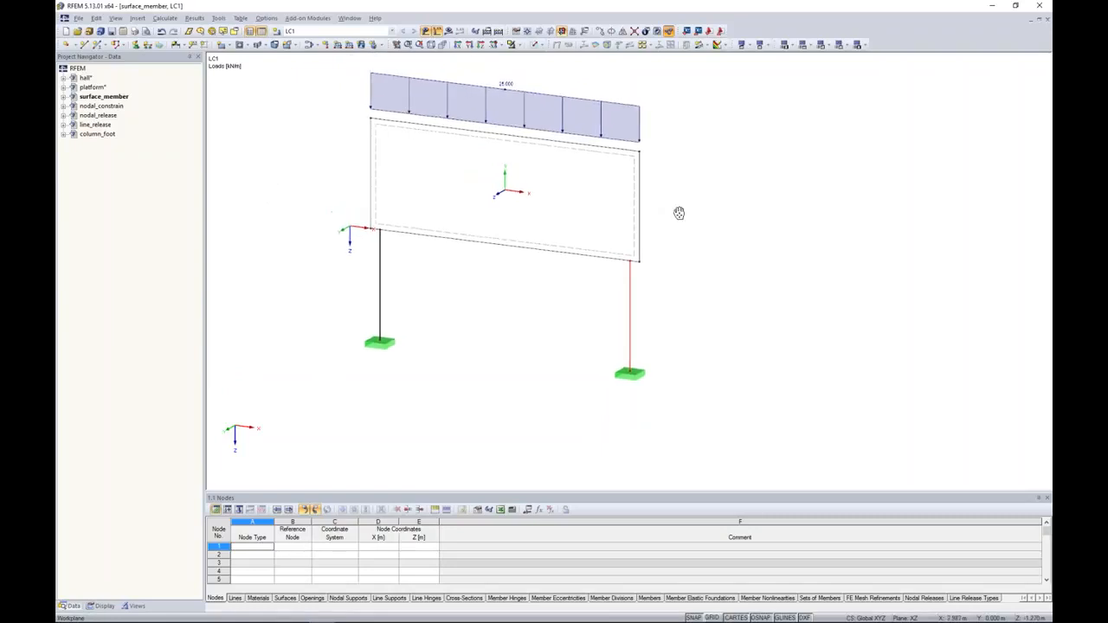
left_click(447, 31)
key("Return")
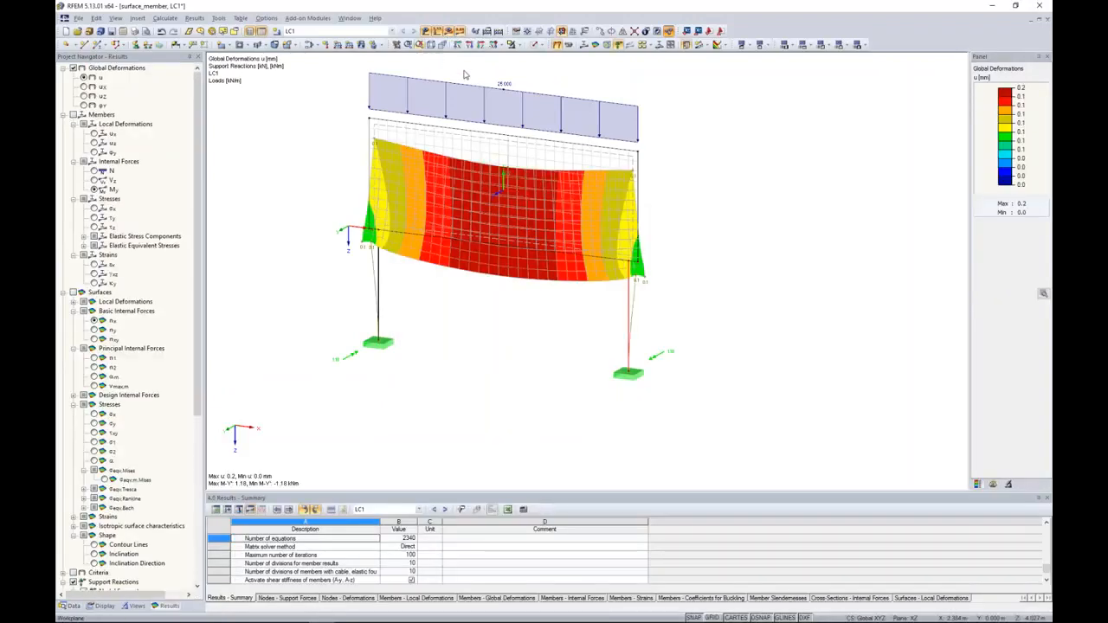
scroll(635, 293, "up", 4)
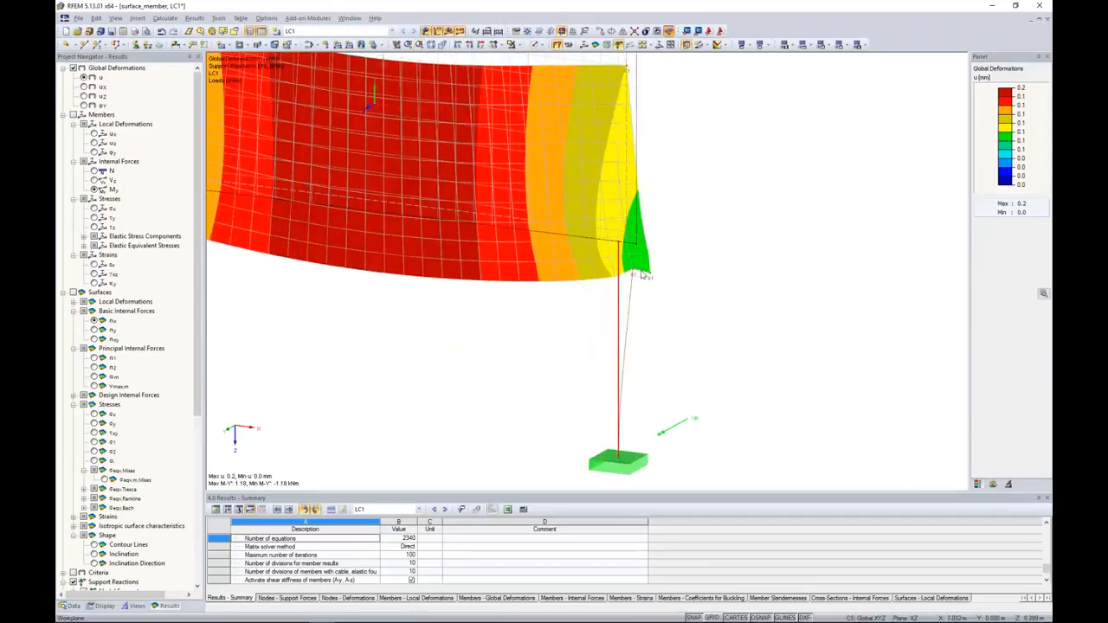
Step: Display the member bending moments My and examine them at both column heads along the wall's lower edge
left_click(93, 190)
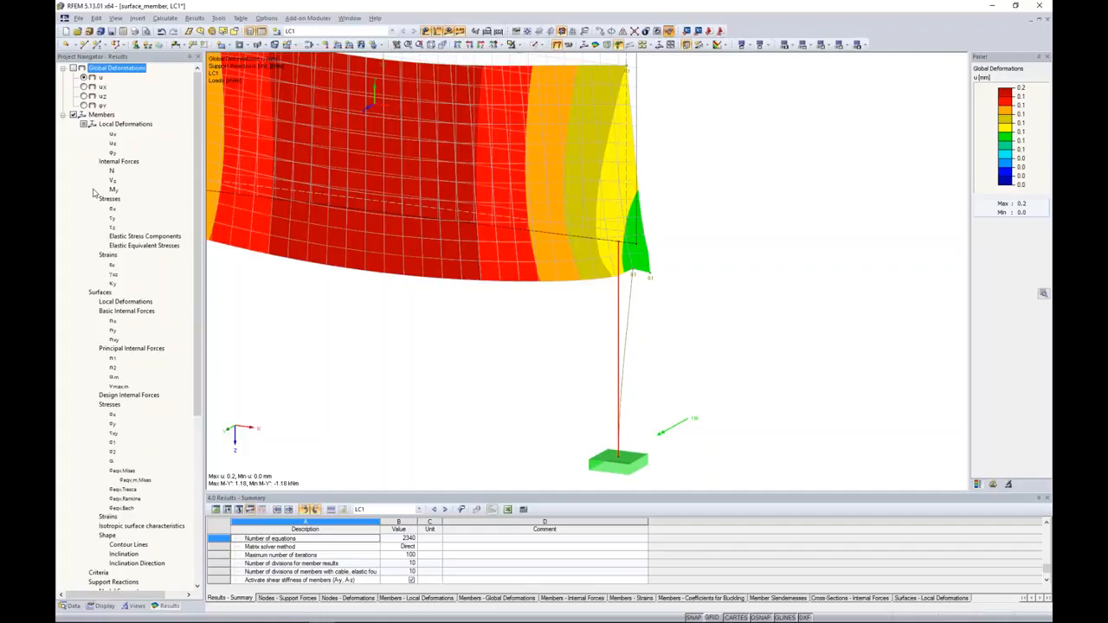
scroll(361, 252, "down", 3)
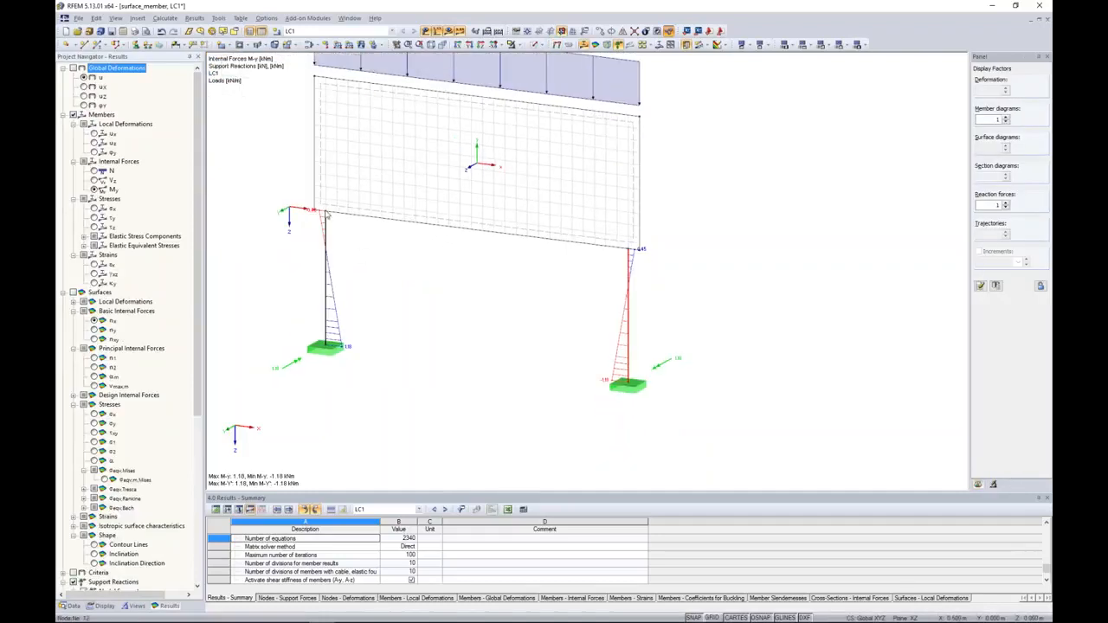
scroll(326, 215, "up", 3)
scroll(303, 213, "down", 4)
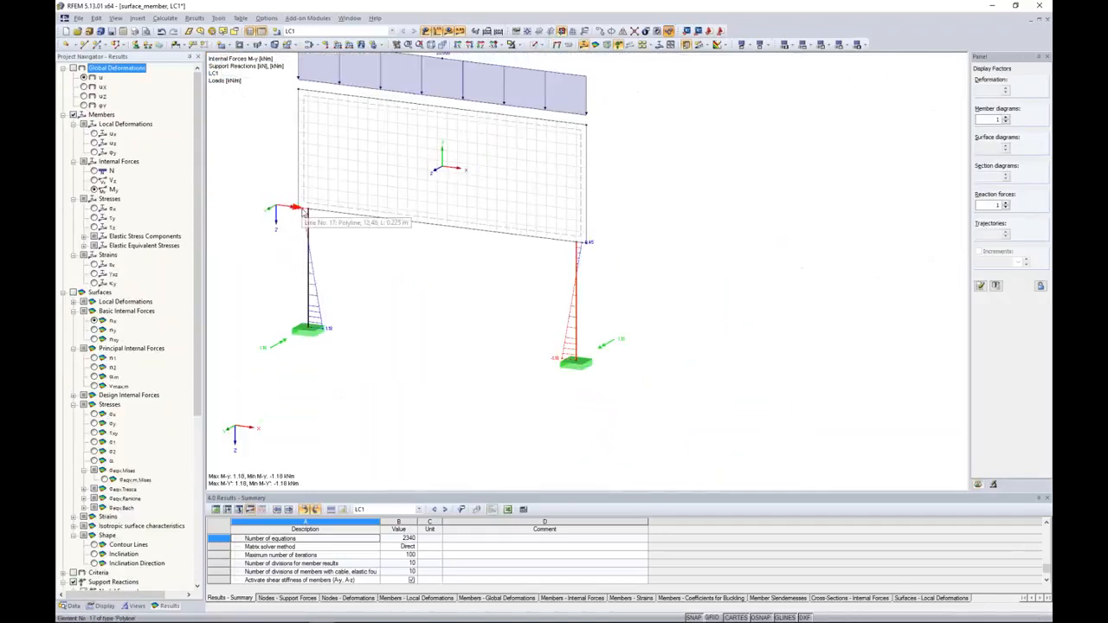
scroll(580, 242, "up", 4)
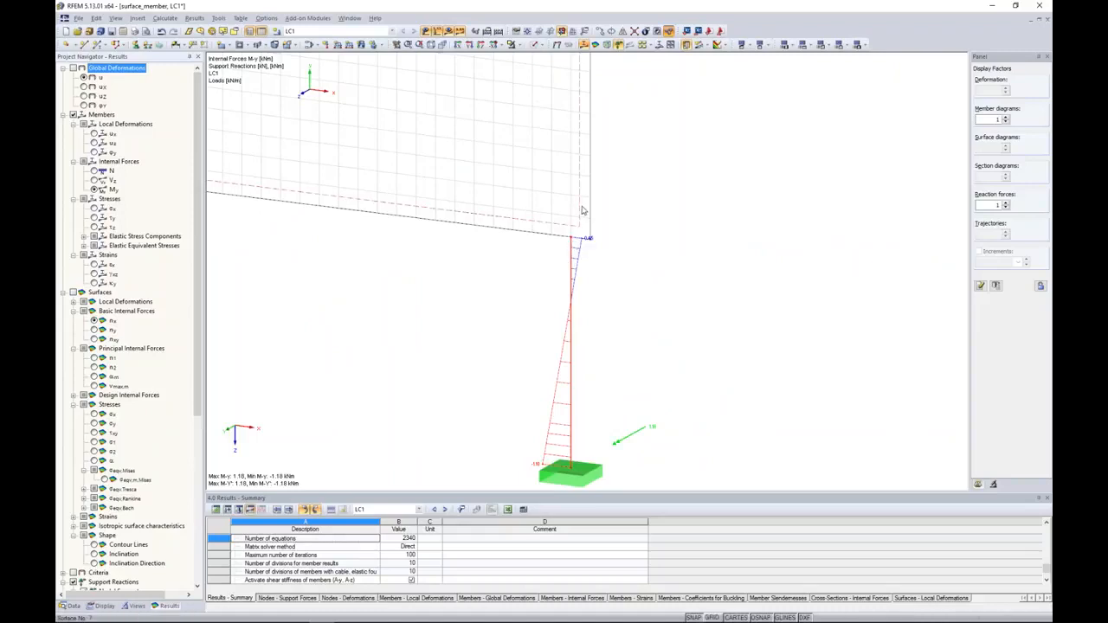
left_click(582, 210)
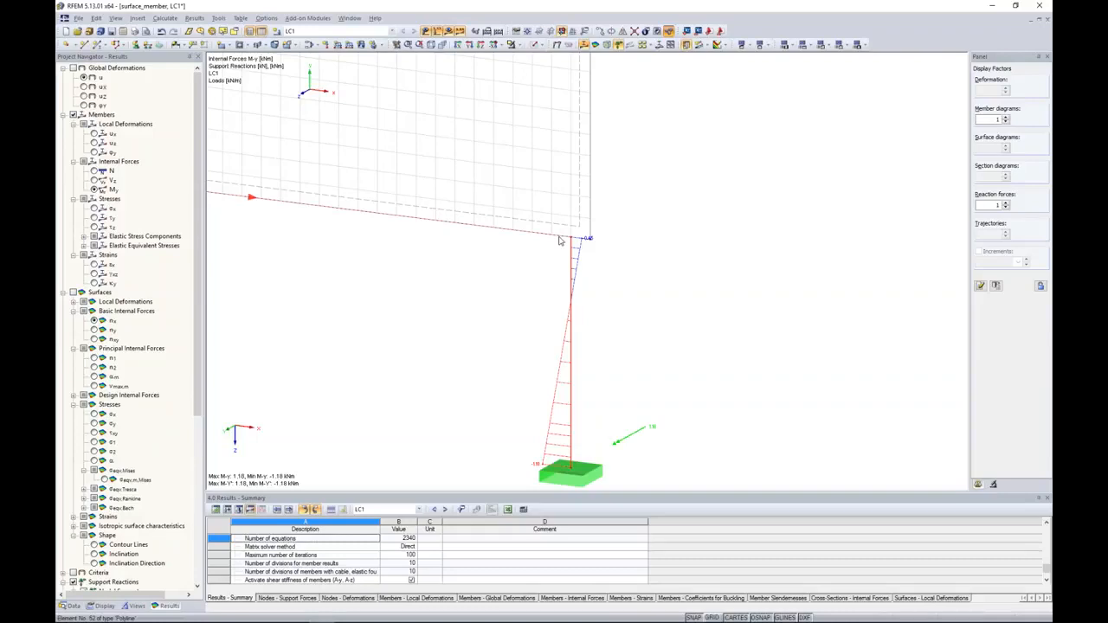
scroll(466, 200, "down", 2)
middle_click_drag(388, 159, 613, 163)
scroll(409, 185, "up", 4)
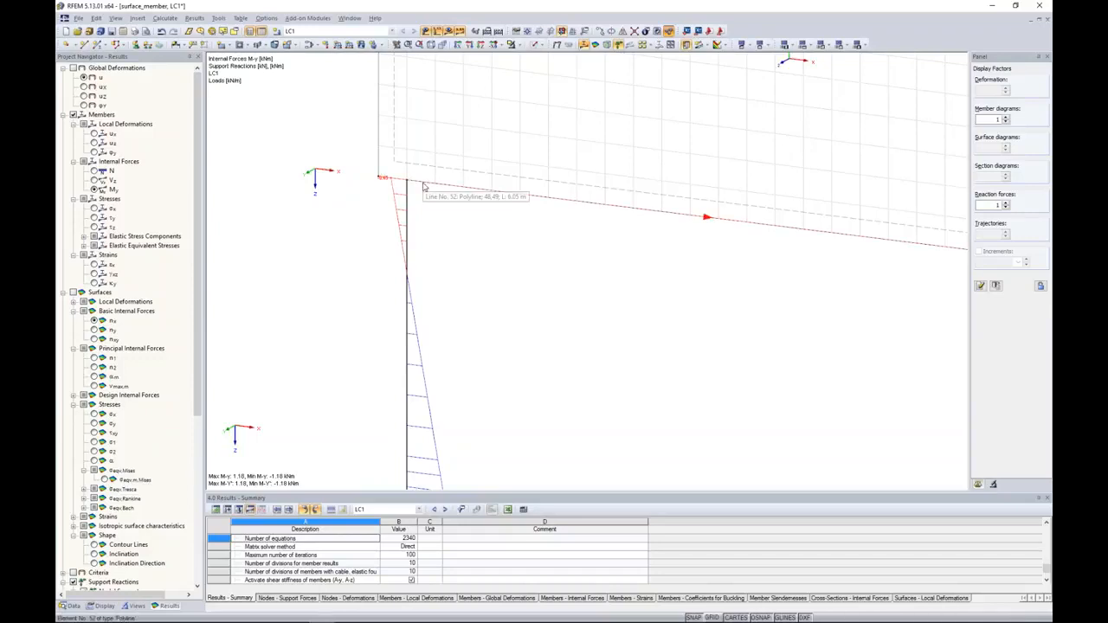
scroll(423, 187, "down", 6)
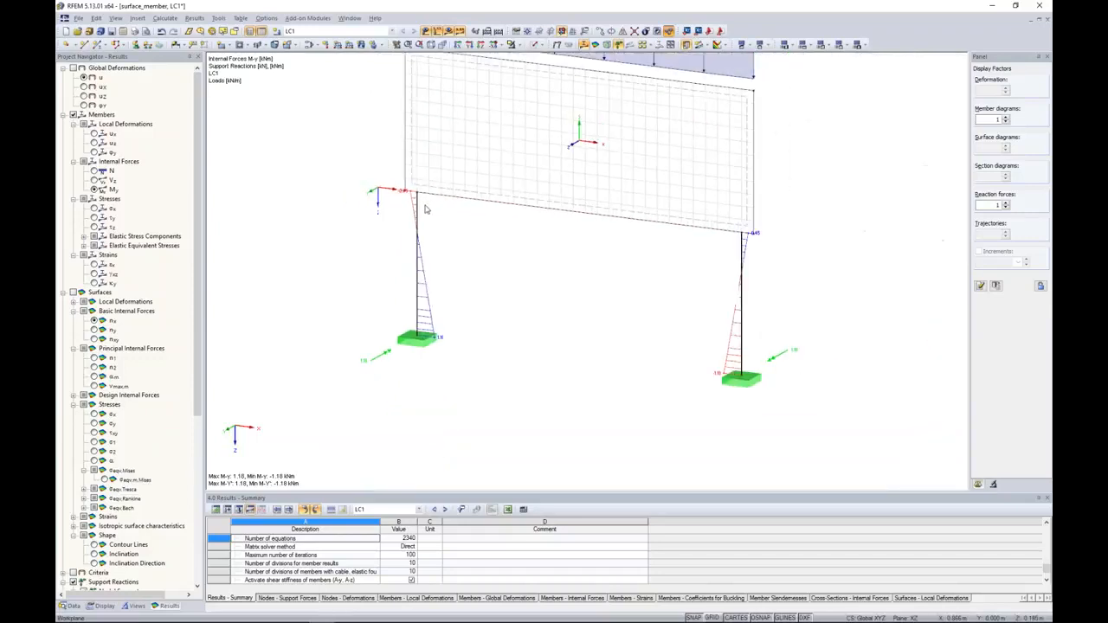
Step: Copy the whole wall with its columns, supports and load once by 10 m in X, accepting deletion of the results
middle_click_drag(835, 211, 836, 257)
scroll(837, 257, "down", 2)
left_click_drag(470, 103, 773, 398)
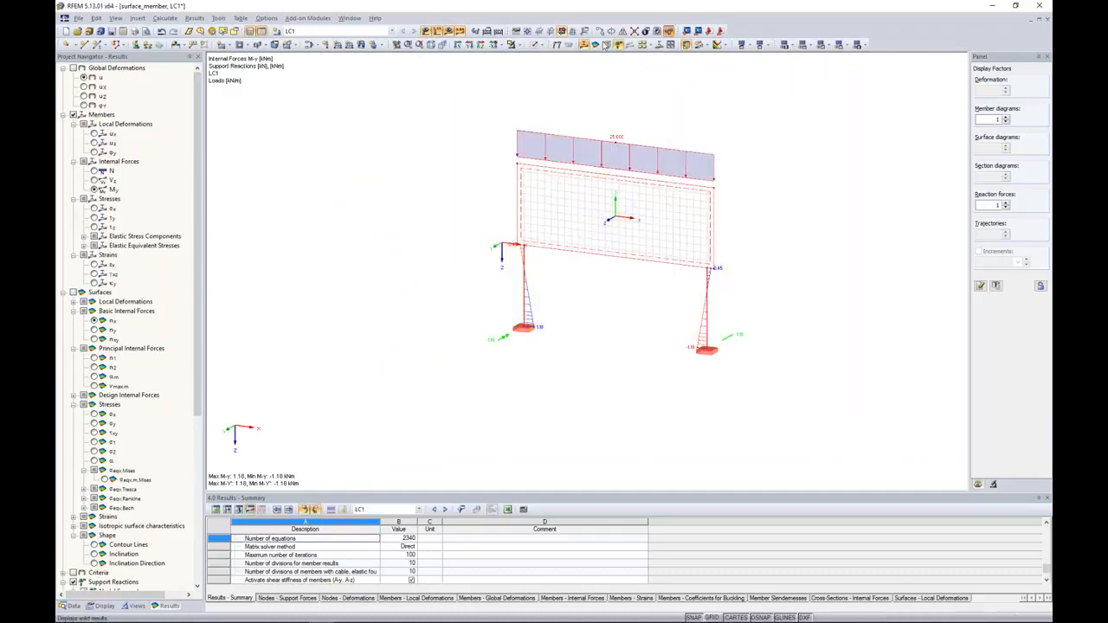
key("ctrl+m")
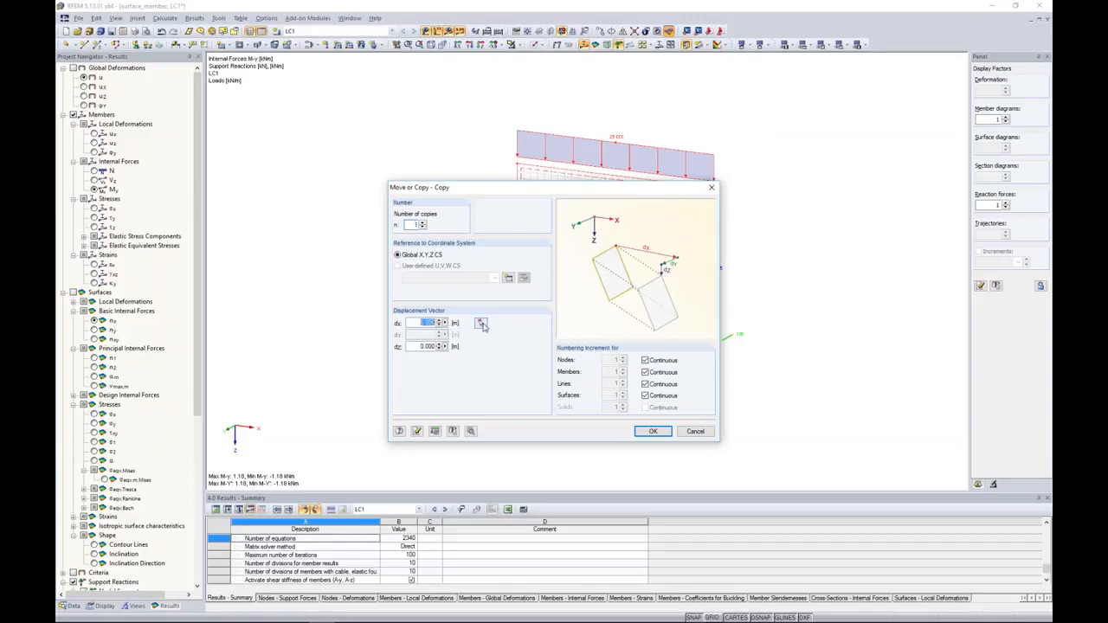
left_click(481, 323)
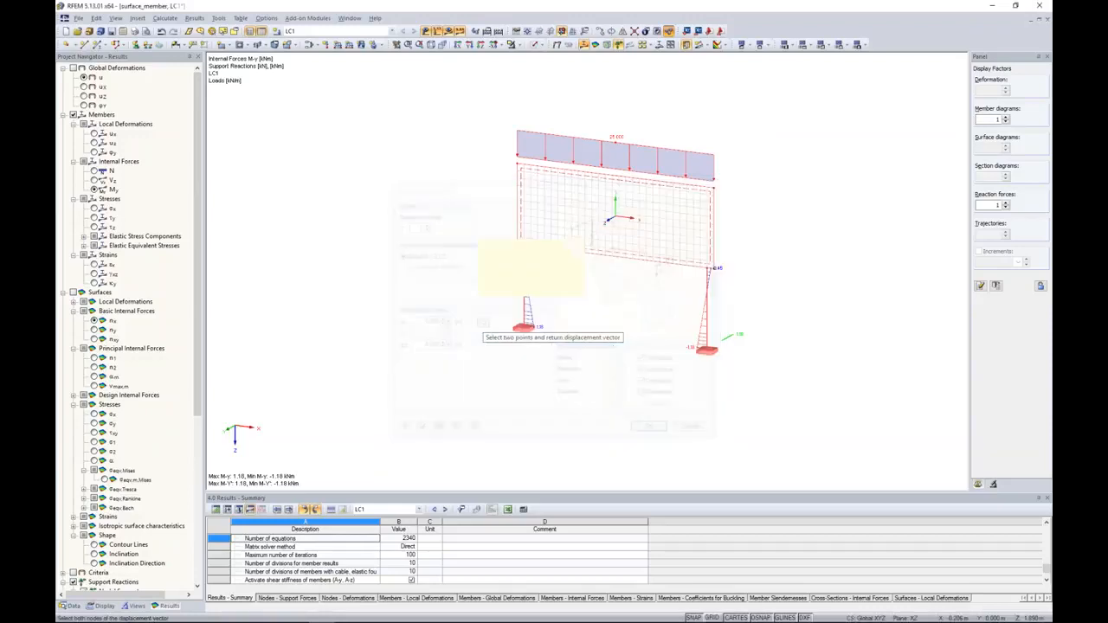
left_click(717, 186)
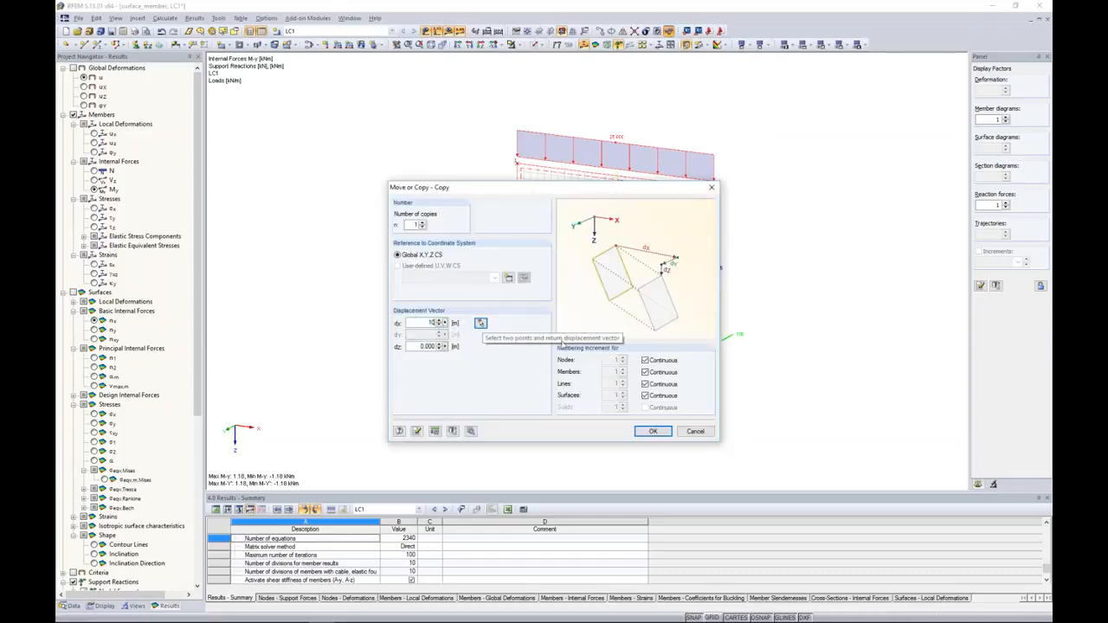
left_click(652, 432)
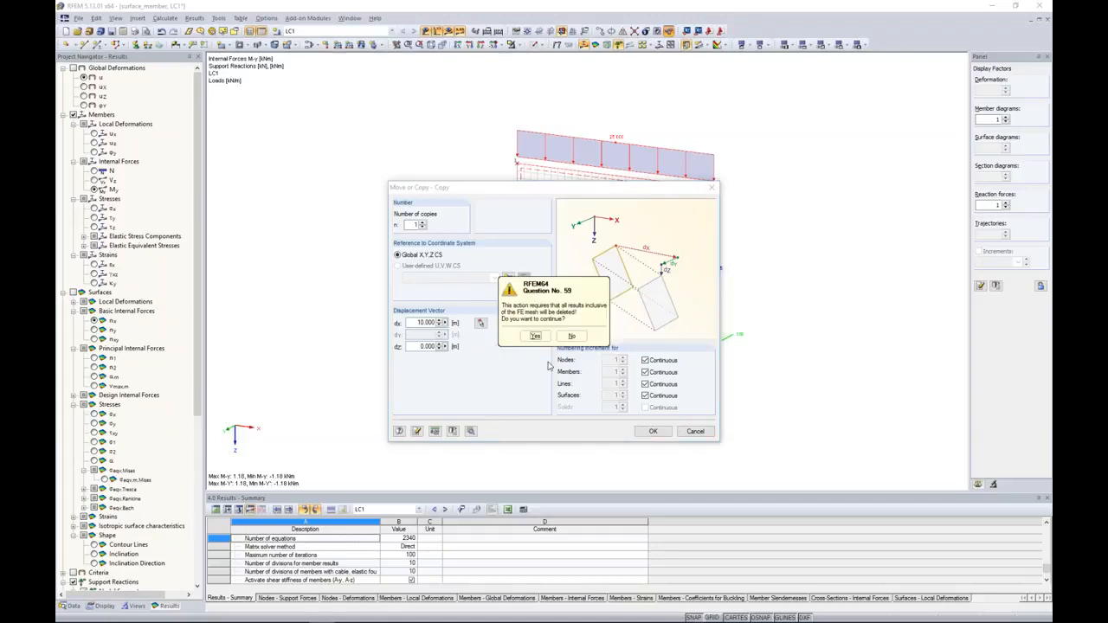
left_click(535, 336)
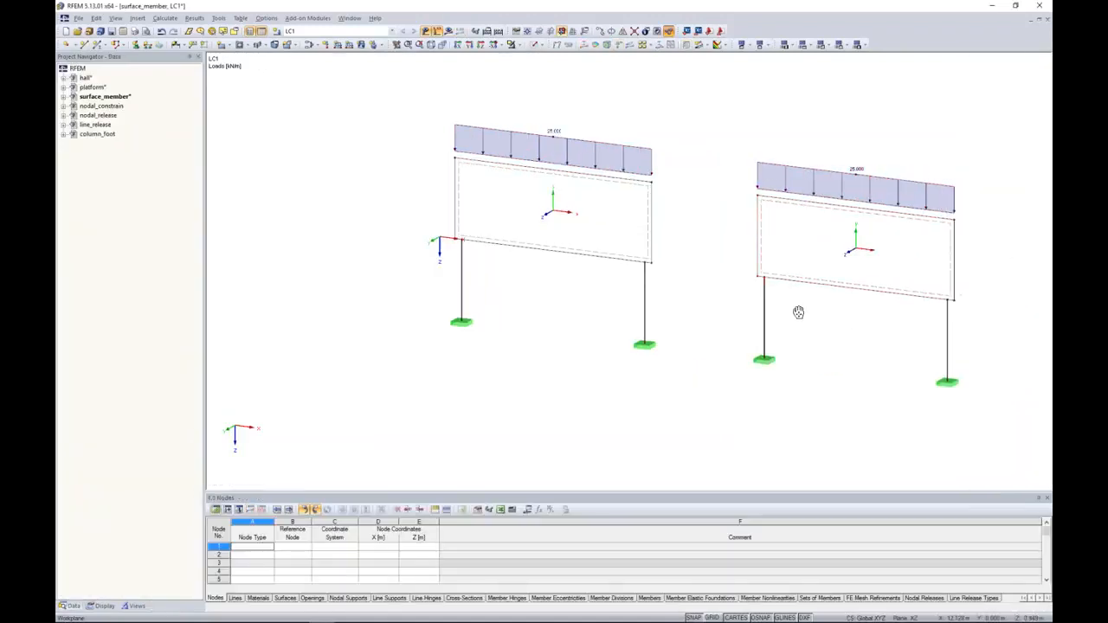
Step: Add a rigid member from the copied wall's first column head to the wall's nearby lower corner
scroll(701, 257, "up", 5)
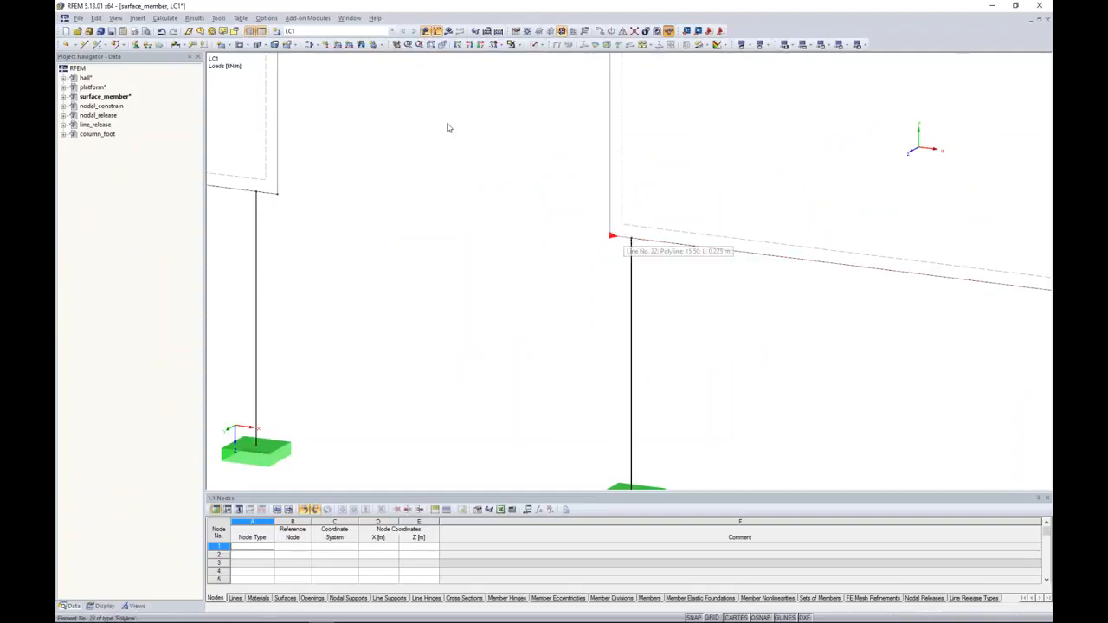
left_click(98, 44)
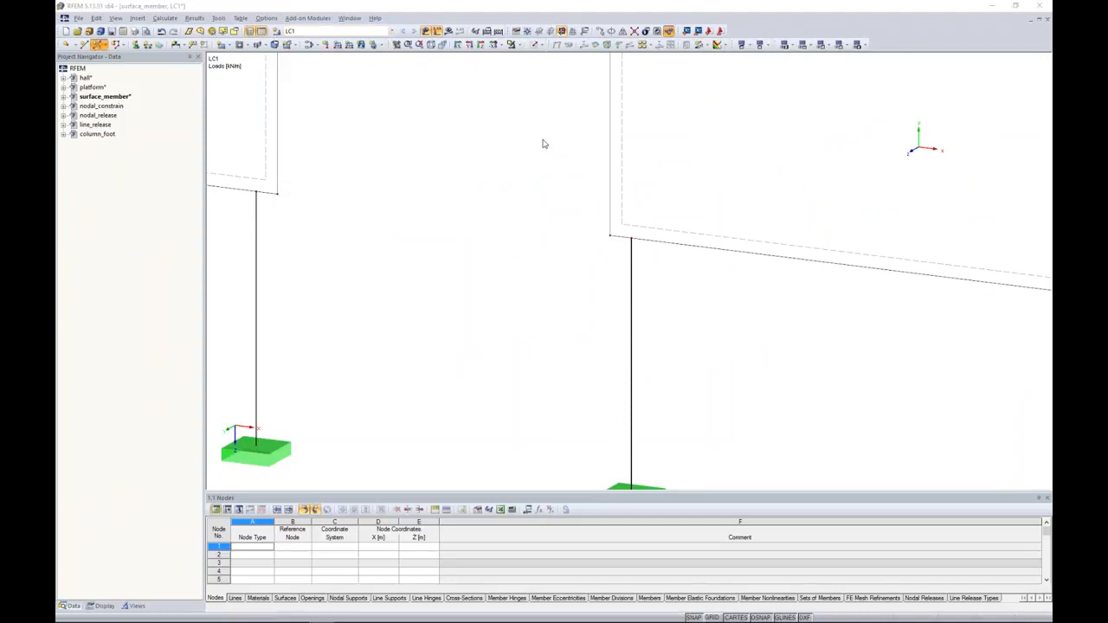
left_click_drag(609, 181, 419, 179)
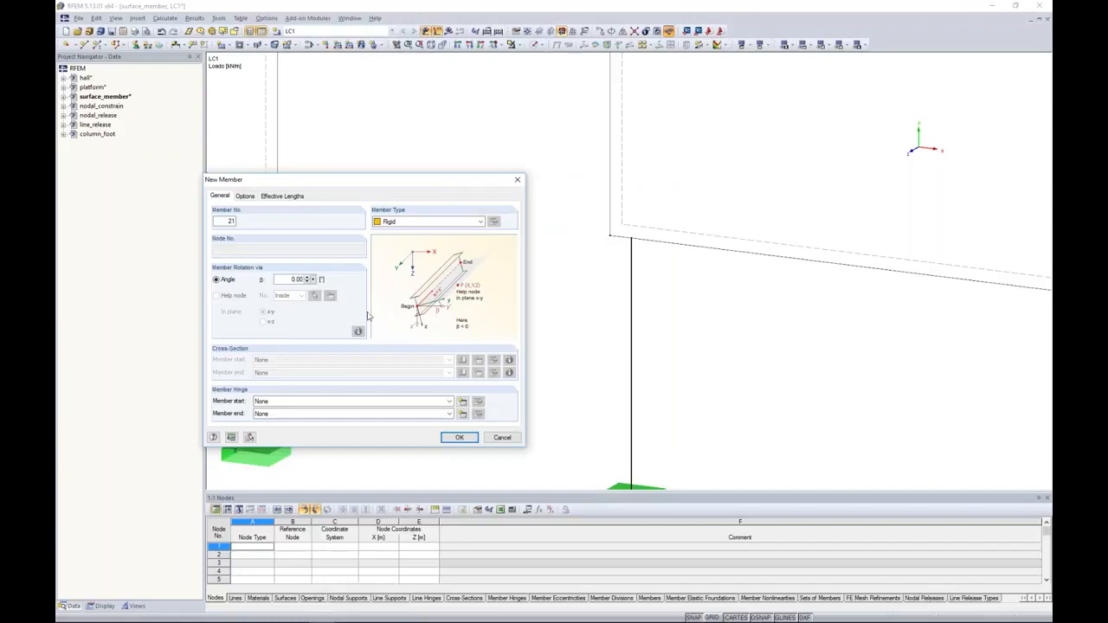
left_click(391, 222)
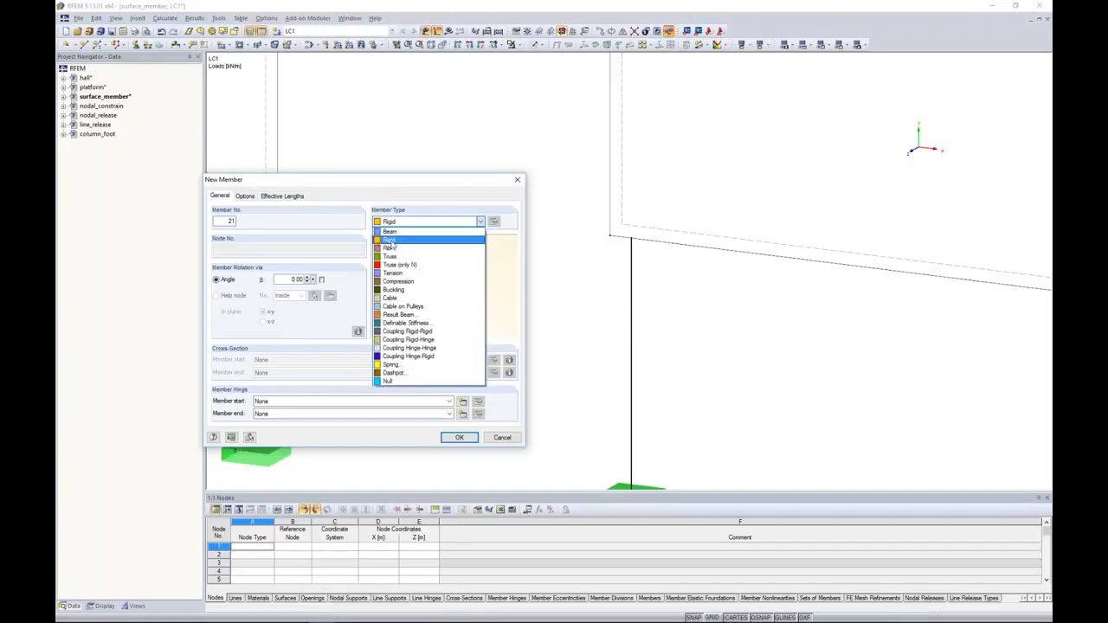
left_click(424, 345)
left_click(460, 437)
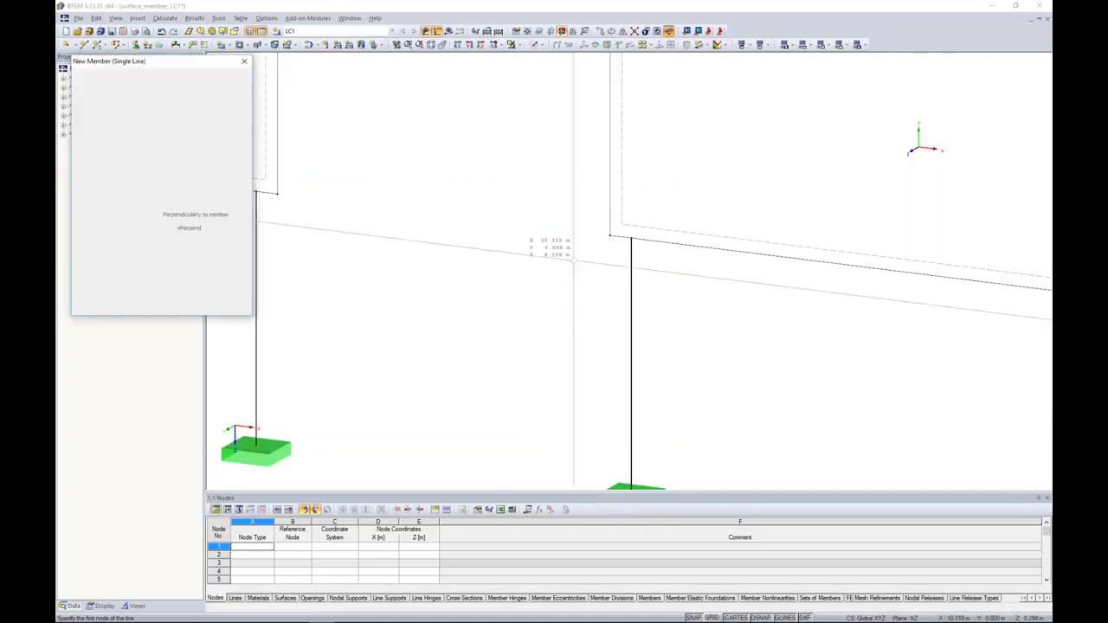
left_click(631, 238)
left_click(610, 236)
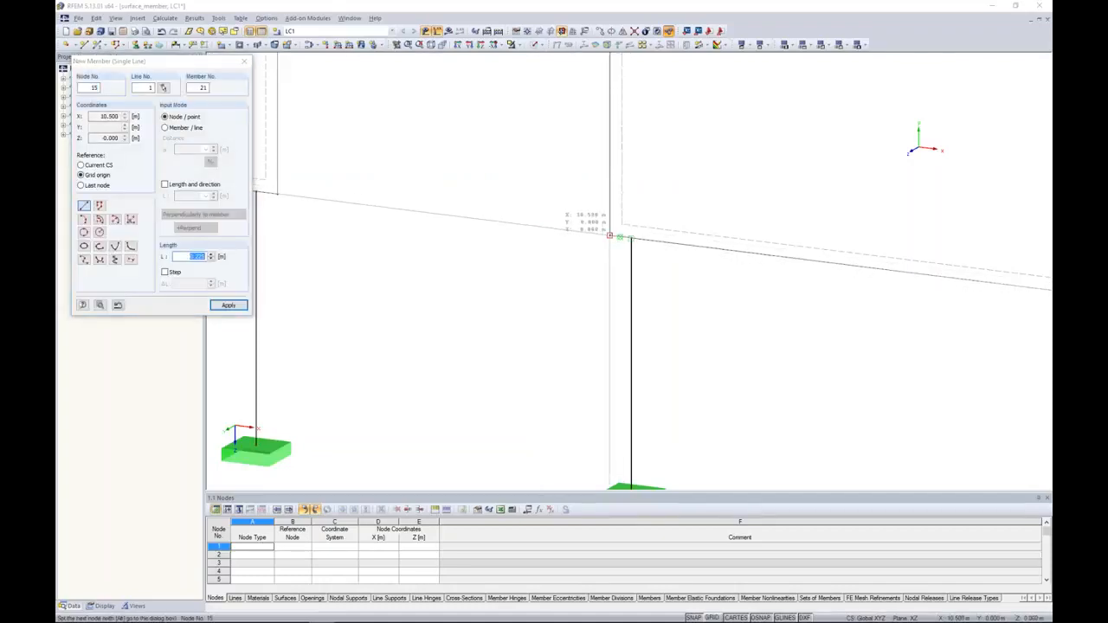
right_click(715, 291)
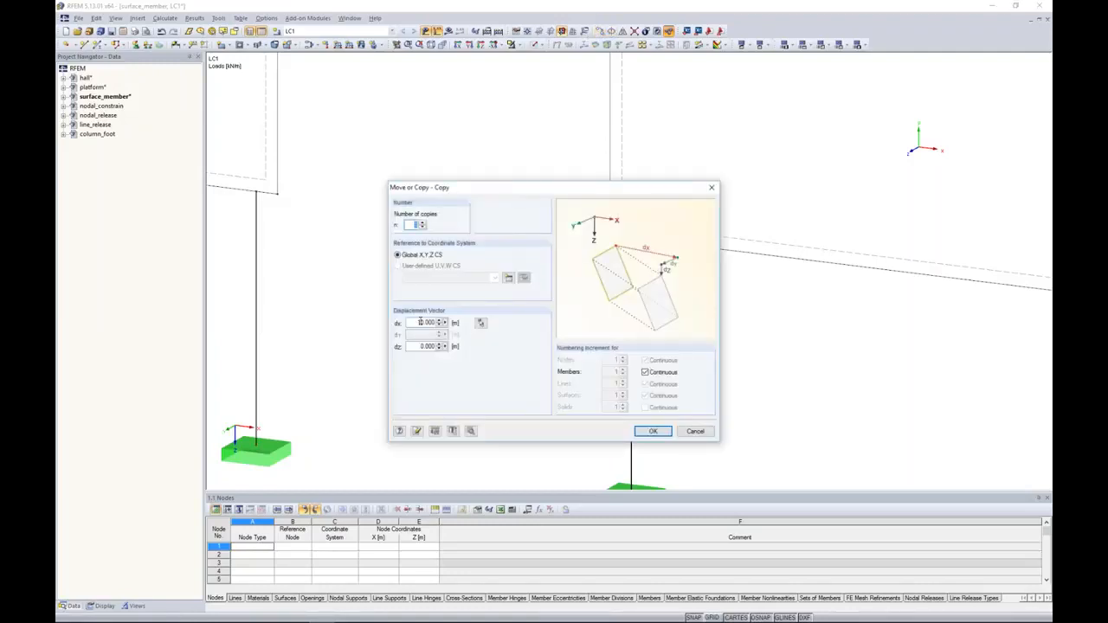
Step: Copy the rigid member 0.225 m in X so it continues on the other side of the column head
left_click(480, 322)
left_click(611, 234)
left_click(631, 237)
left_click(653, 432)
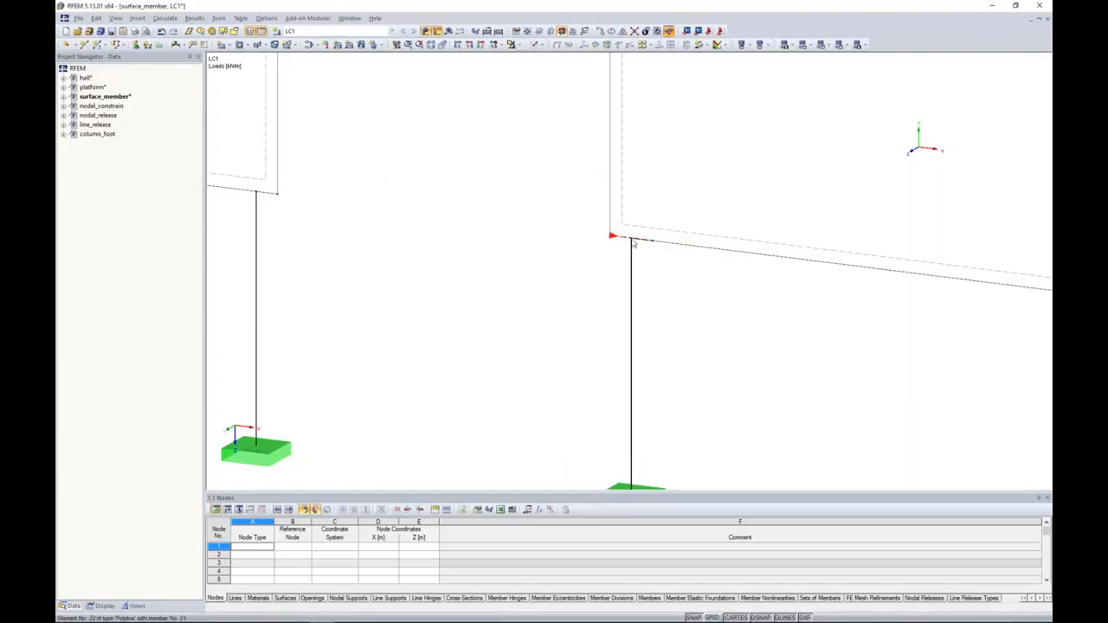
Step: Copy the rigid members 6.050 m in X to the head of the copied wall's second column
left_click(607, 30)
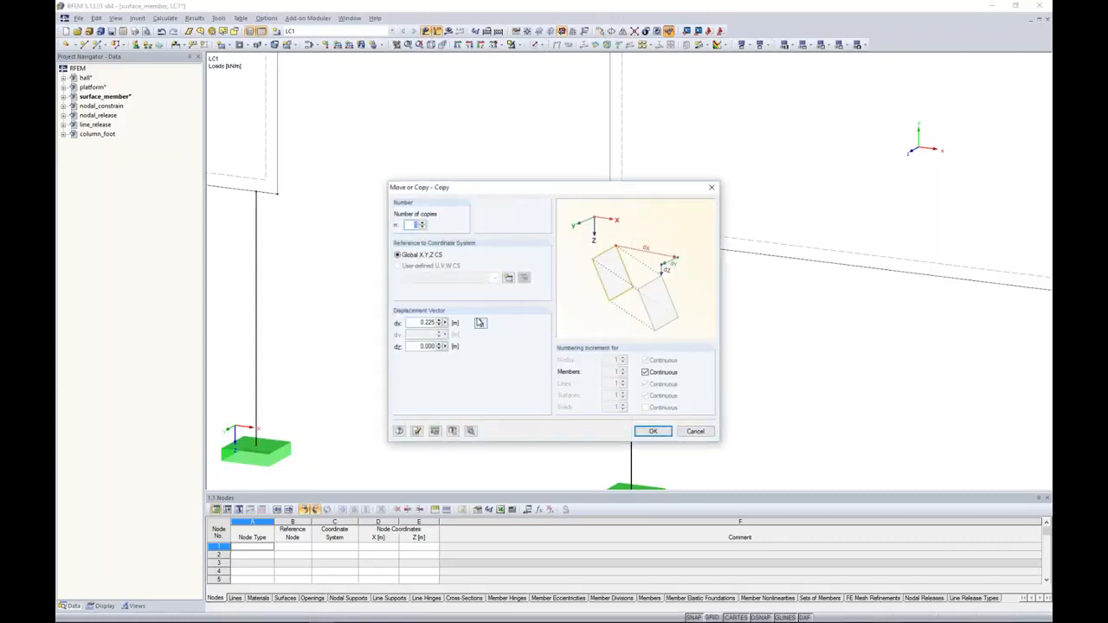
left_click(480, 323)
scroll(731, 344, "down", 2)
scroll(732, 344, "down", 2)
scroll(857, 319, "up", 4)
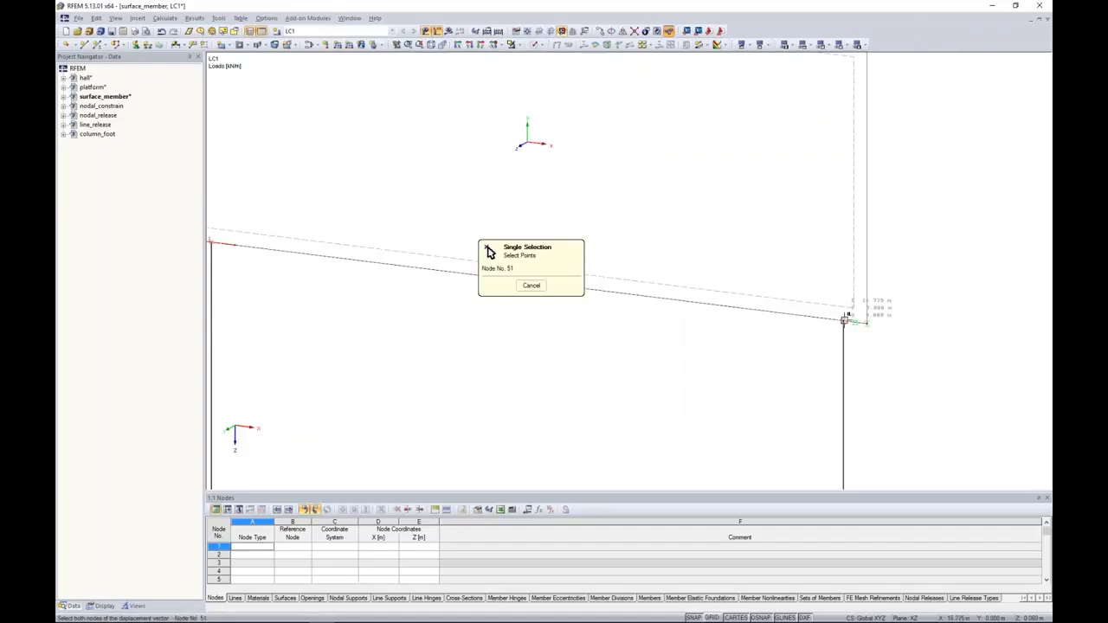
left_click(845, 321)
left_click_drag(459, 187, 379, 293)
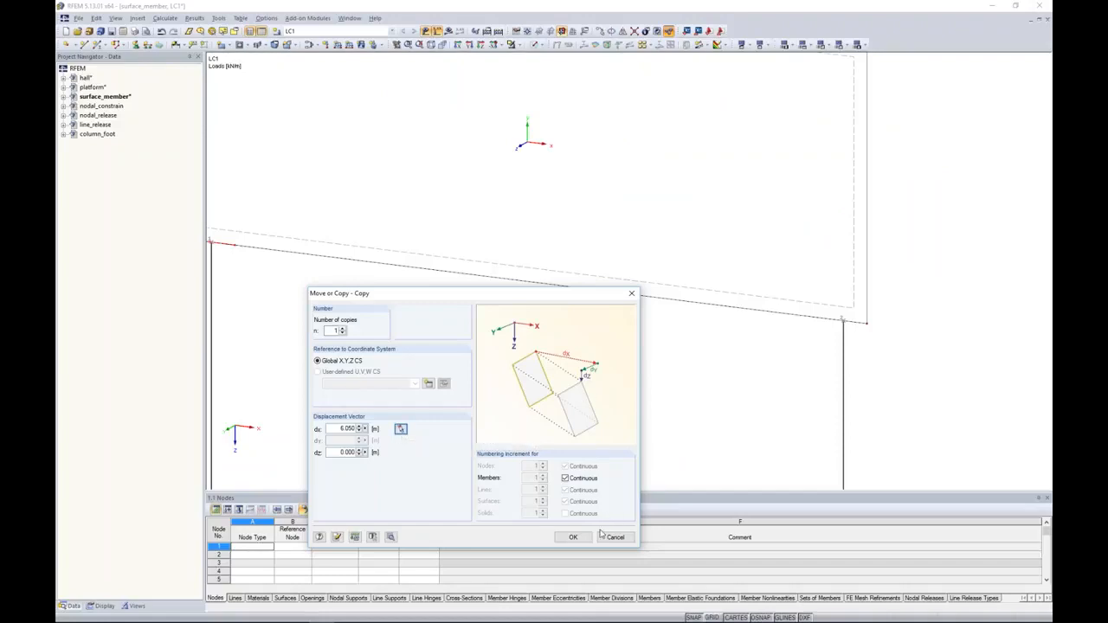
left_click(573, 537)
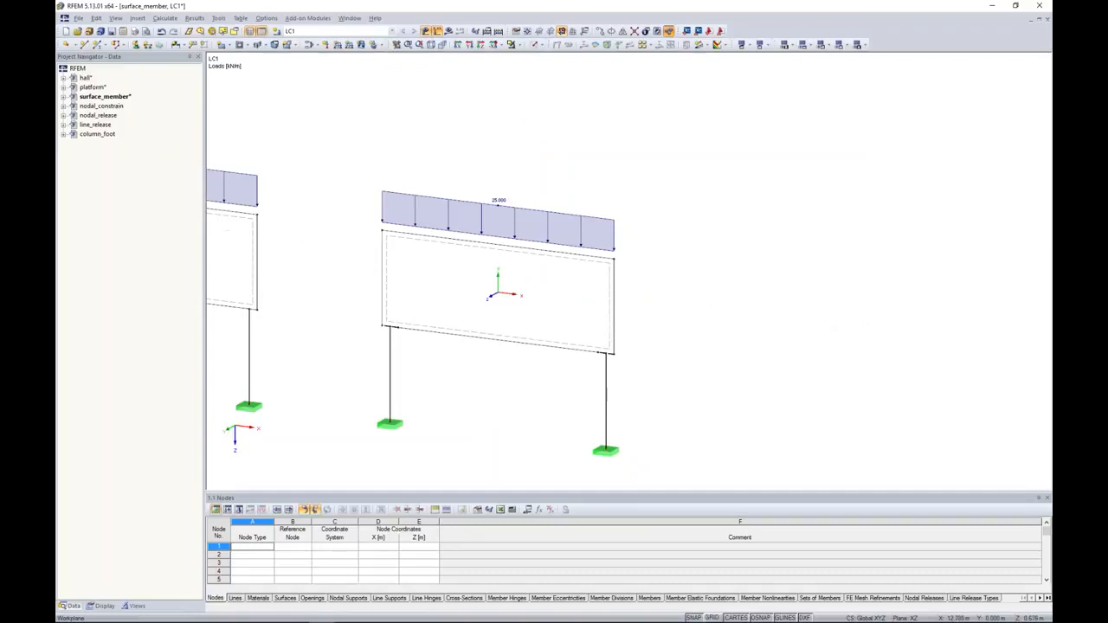
Step: Recalculate LC1 and compare the column moments My of the original wall with those of the wall with rigid members
middle_click_drag(464, 362, 635, 353)
left_click(449, 31)
key("Return")
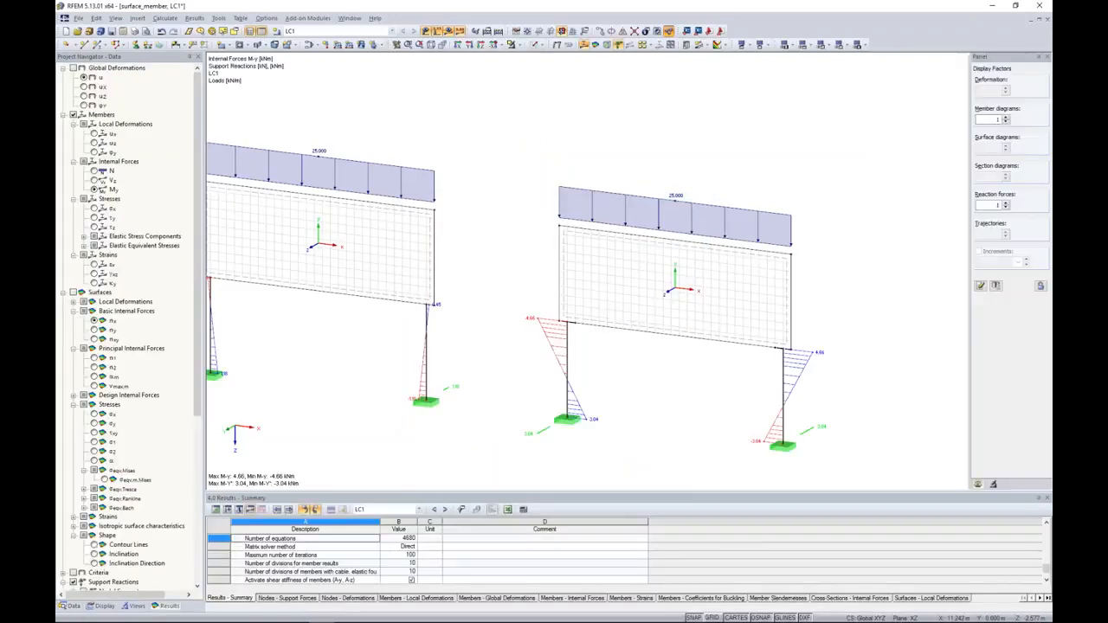
middle_click_drag(558, 224, 617, 210)
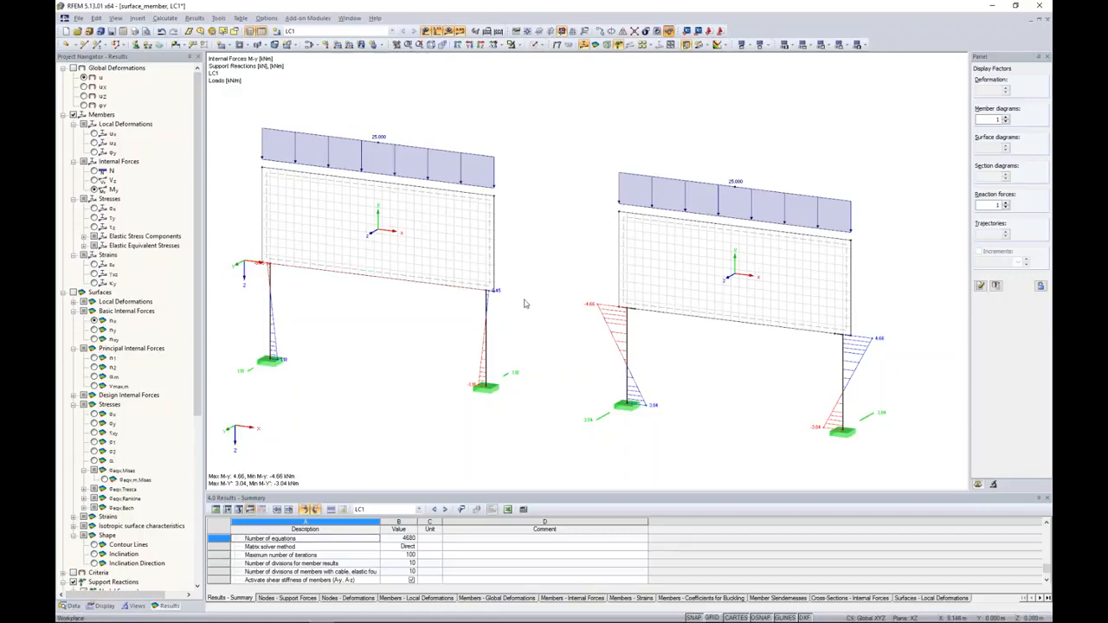
scroll(508, 301, "up", 3)
scroll(472, 288, "up", 2)
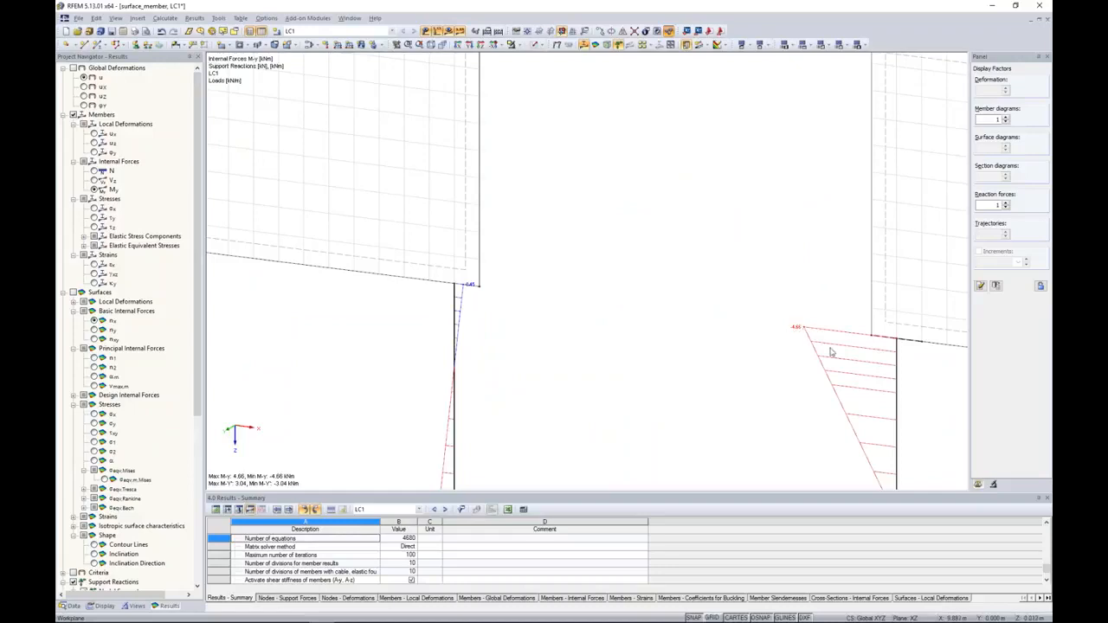
scroll(908, 358, "down", 5)
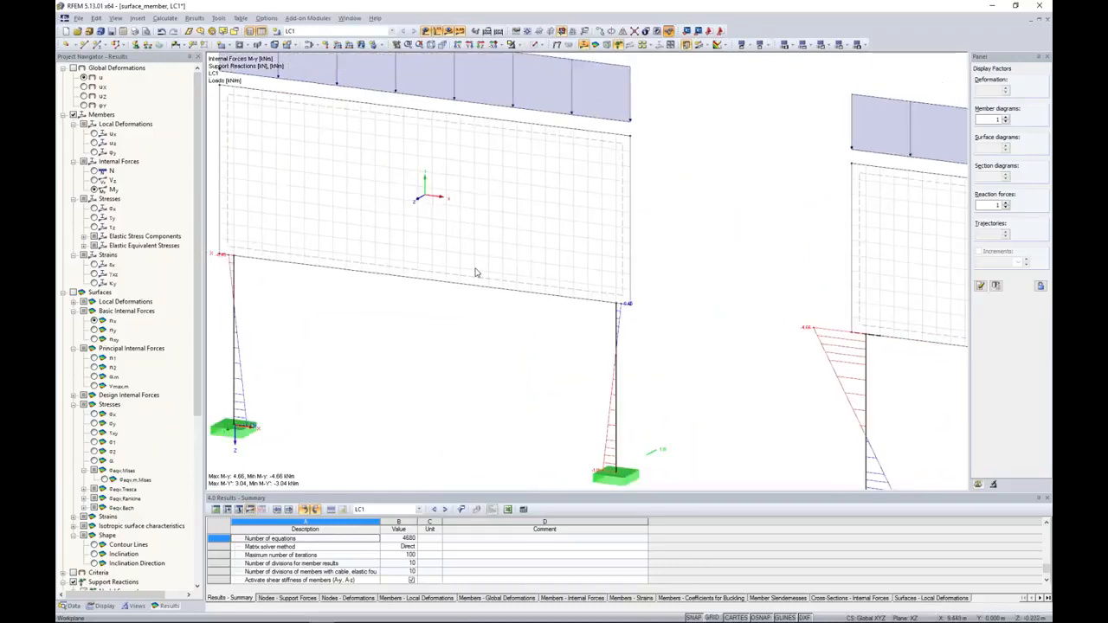
Step: Display the global deformations and compare the column connections of both walls
left_click(76, 69)
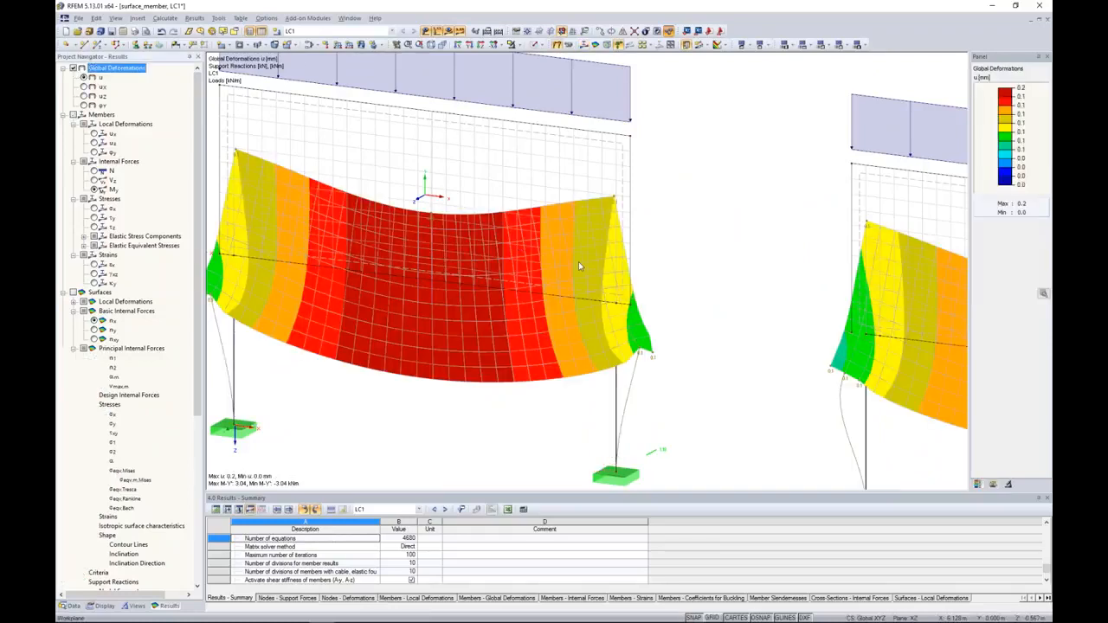
scroll(578, 262, "down", 3)
scroll(693, 322, "up", 4)
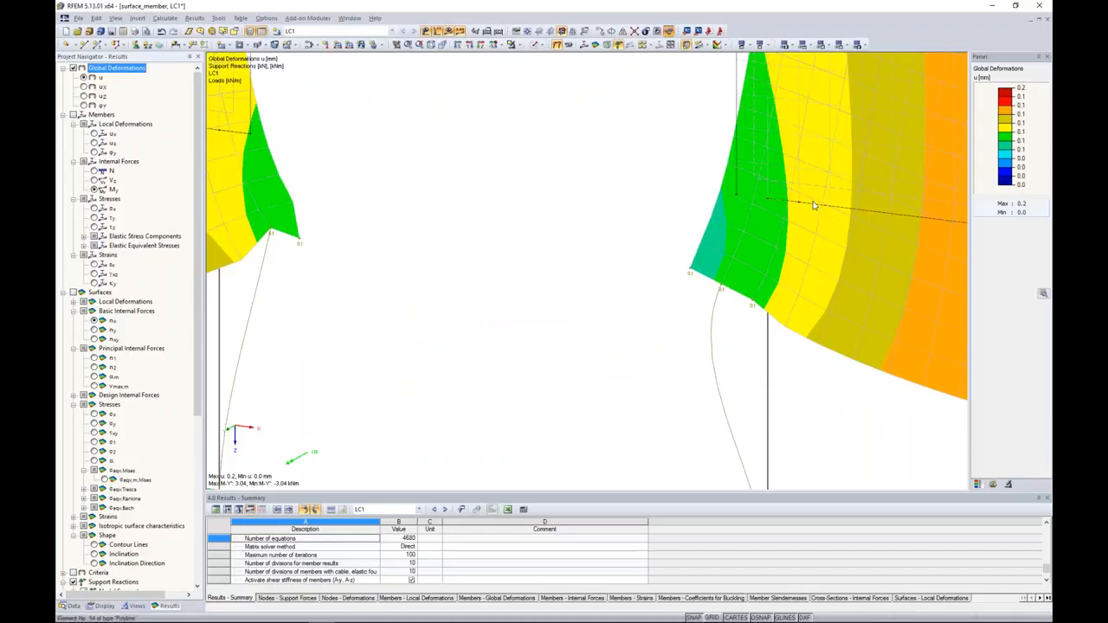
Step: Examine the deformed shape at the column heads, comparing the original wall with the wall that has rigid members
scroll(775, 238, "down", 4)
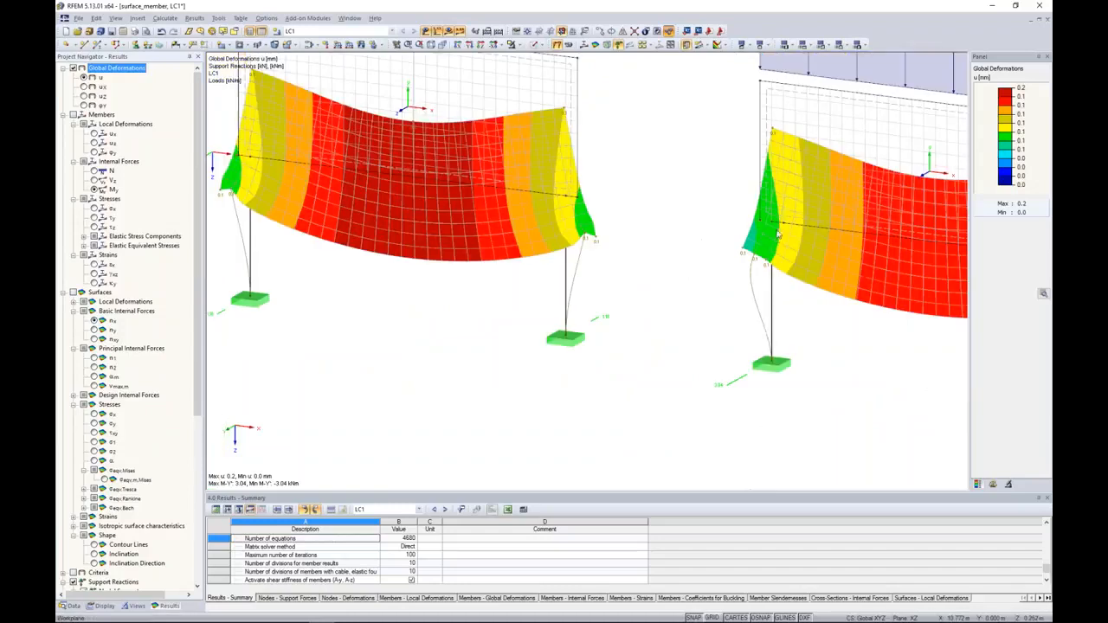
left_click(795, 220)
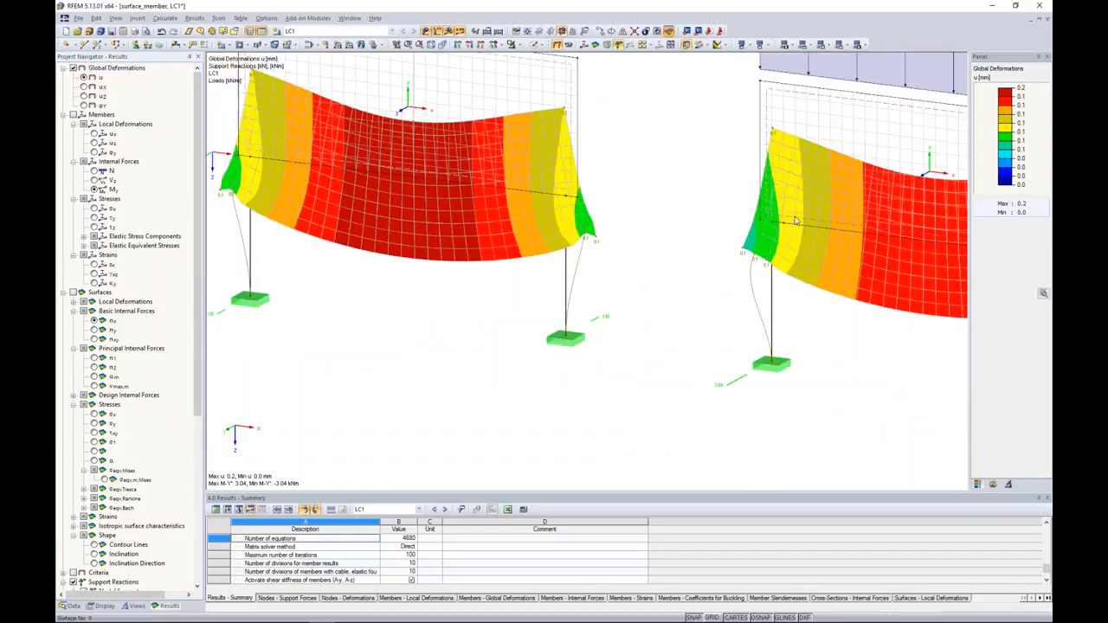
left_click(773, 282)
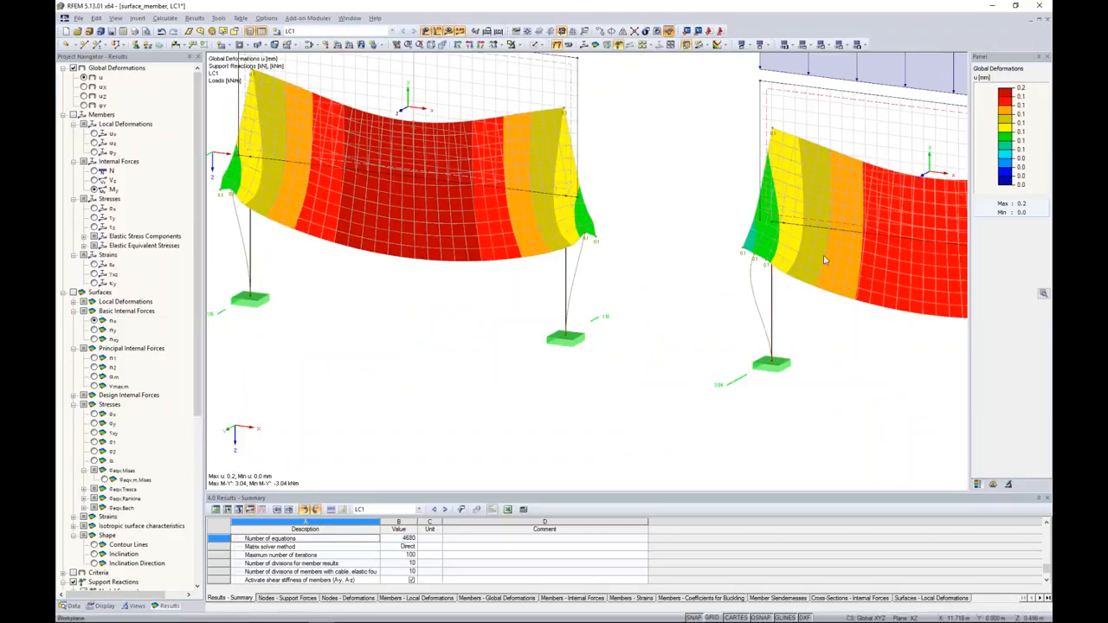
scroll(824, 257, "down", 2)
middle_click_drag(868, 263, 747, 267)
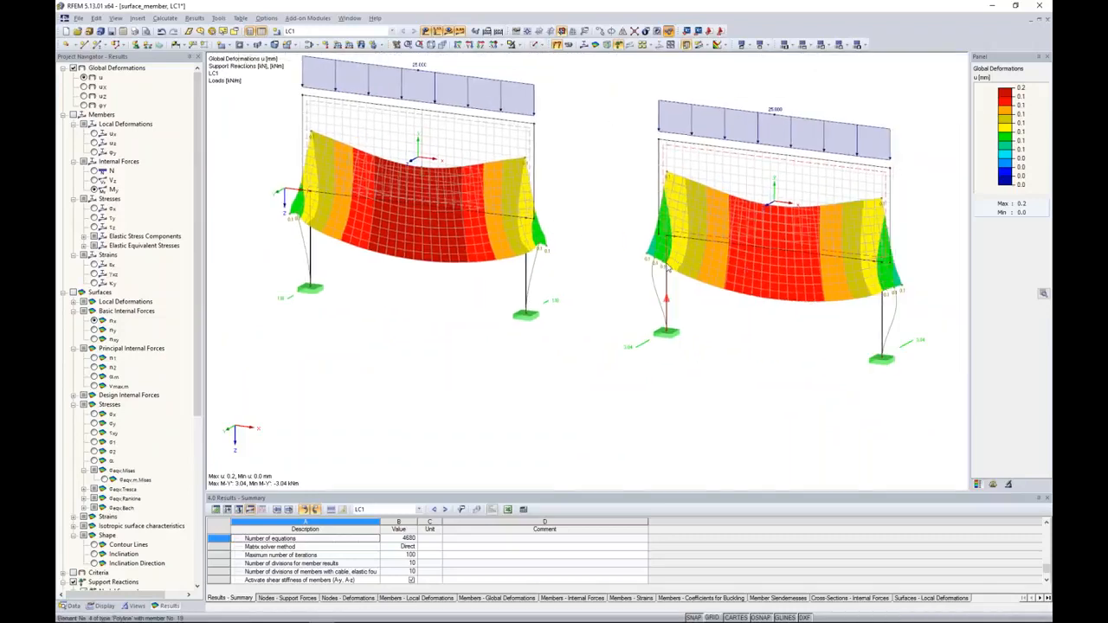
scroll(668, 243, "up", 3)
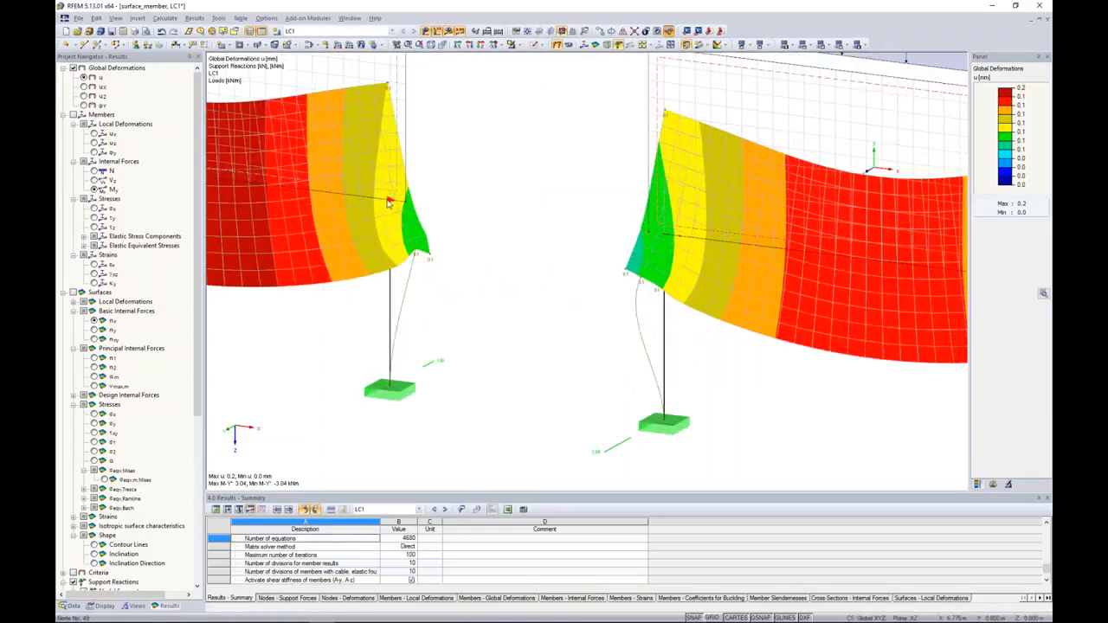
scroll(390, 207, "up", 2)
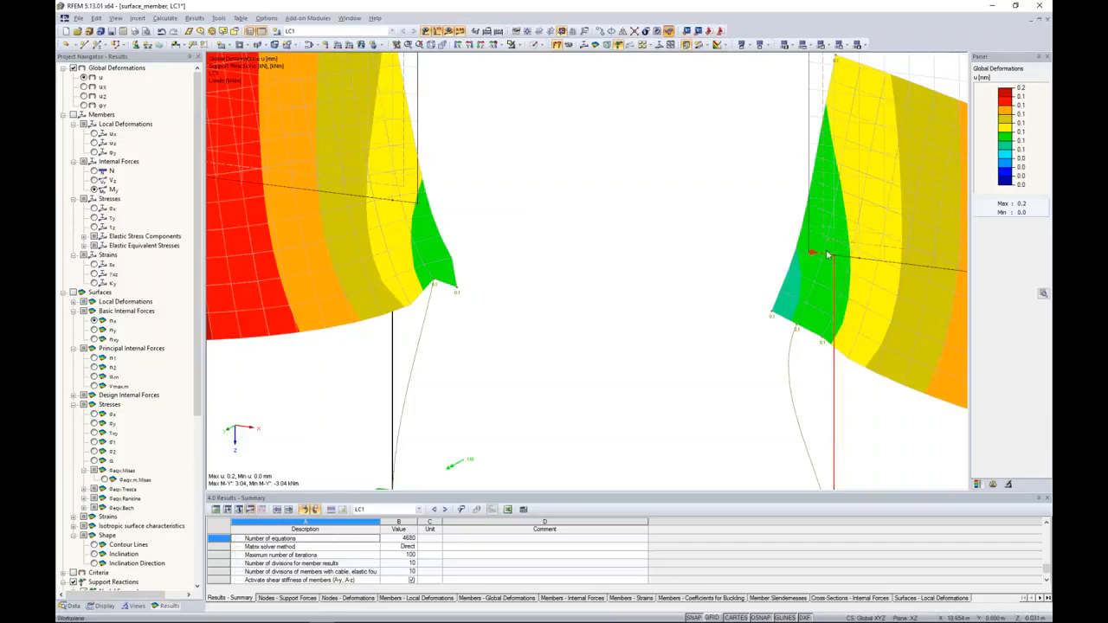
scroll(567, 190, "down", 2)
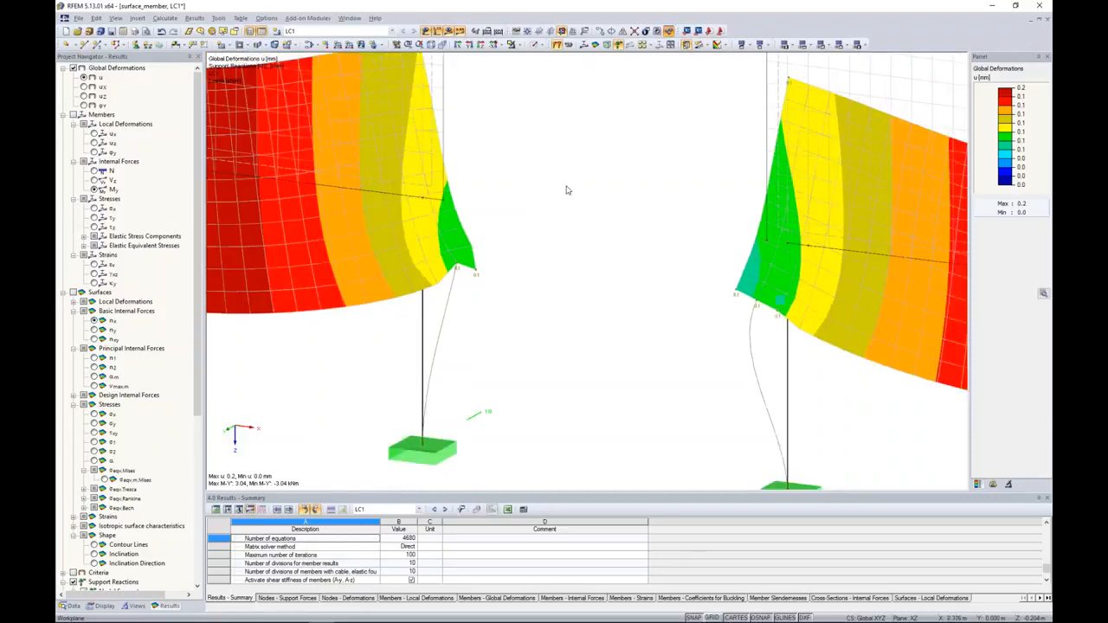
scroll(567, 190, "down", 4)
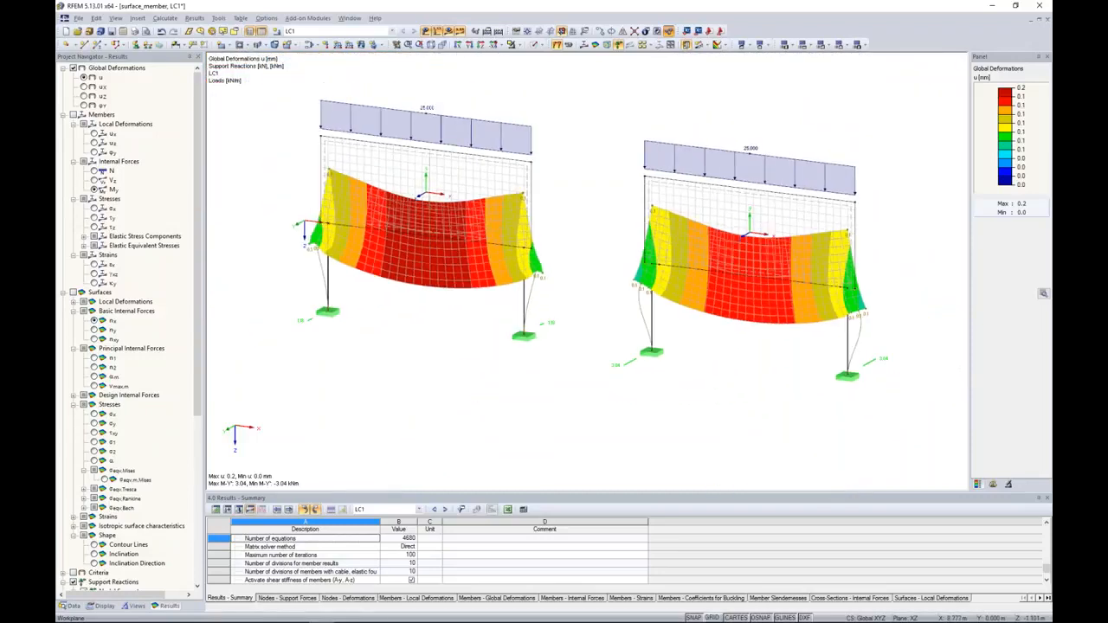
Step: Switch to the nodal_constrain model and delete its FE mesh
left_click(72, 607)
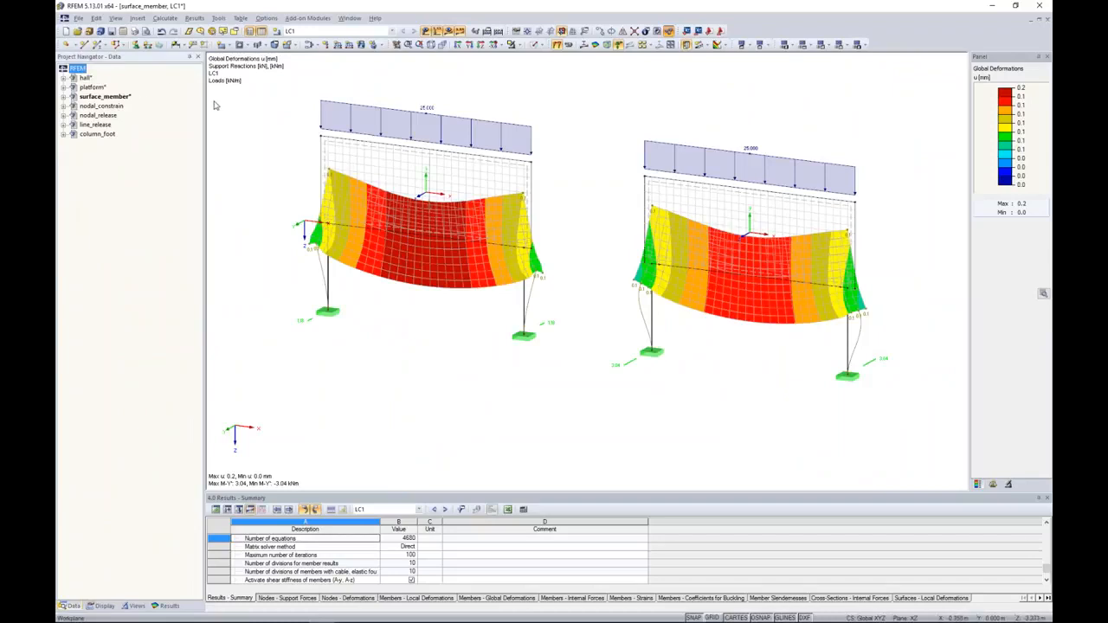
double_click(104, 106)
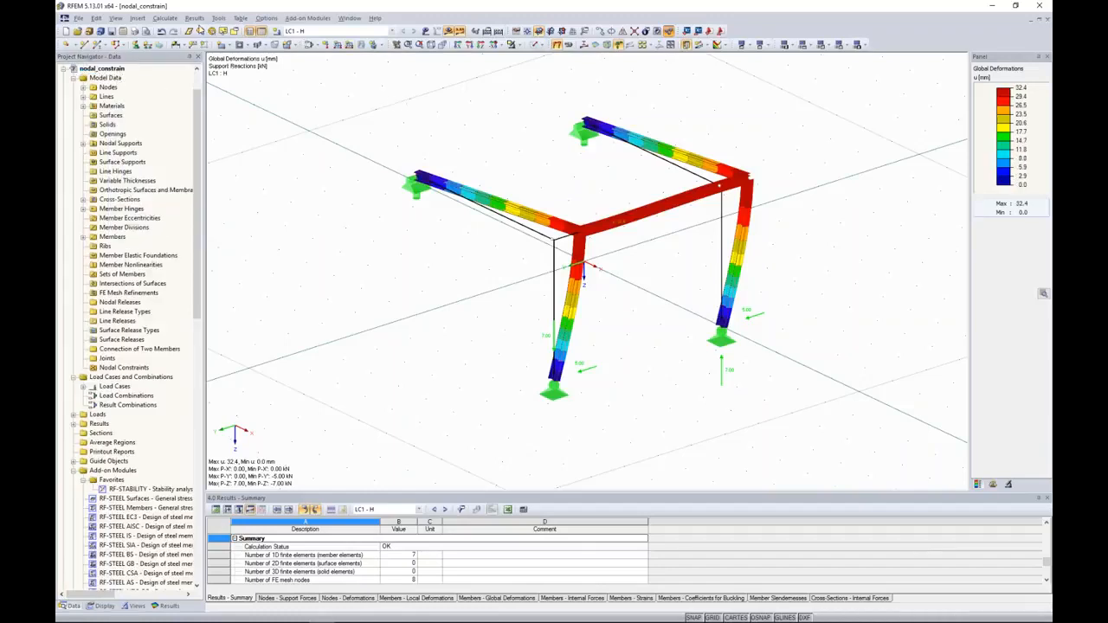
left_click(165, 17)
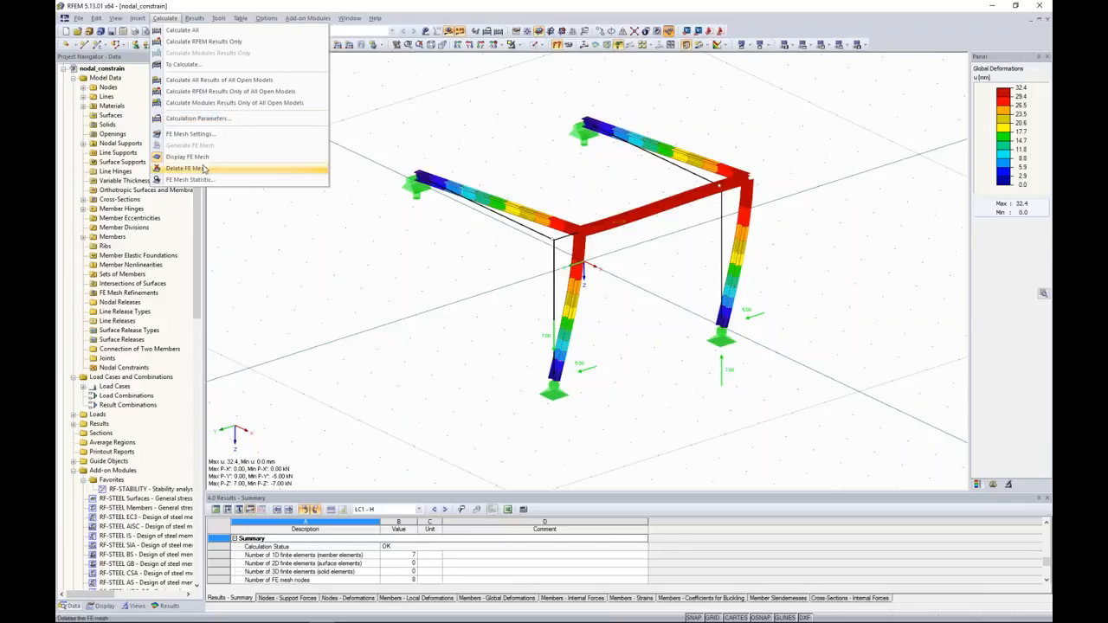
left_click(203, 169)
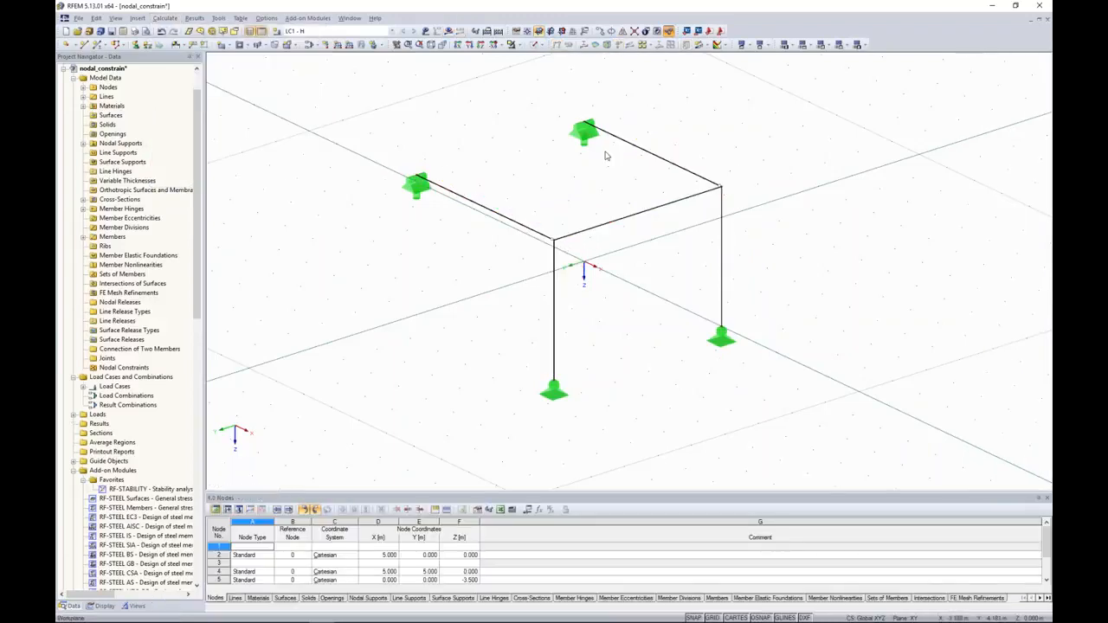
Step: Show the load of LC1 and recalculate the frame to display its global deformations
left_click(426, 31)
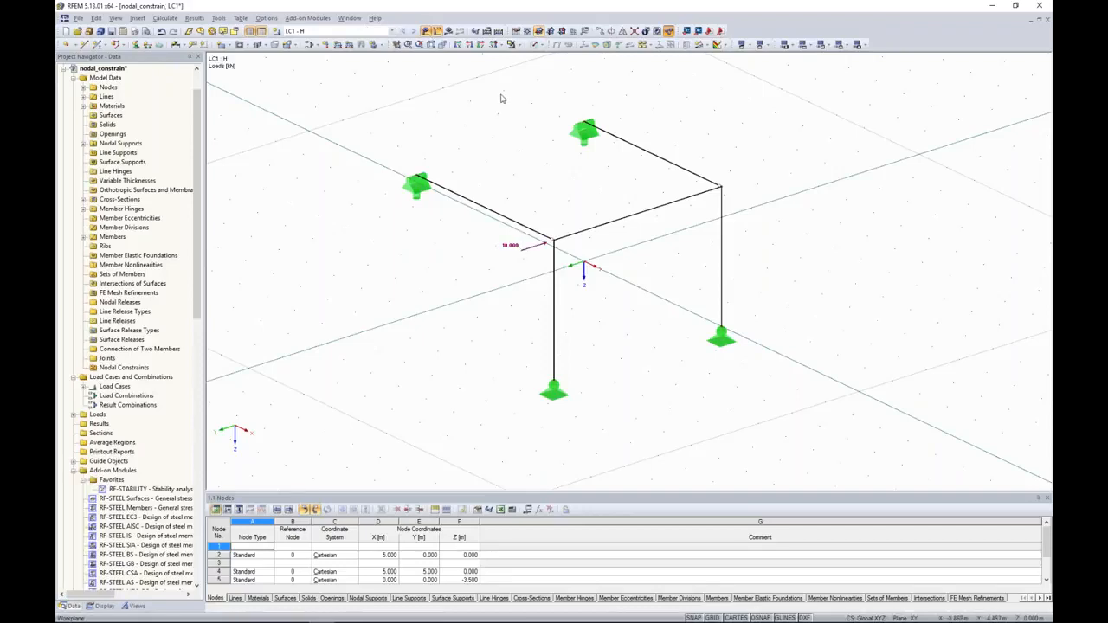
left_click(449, 31)
left_click(535, 333)
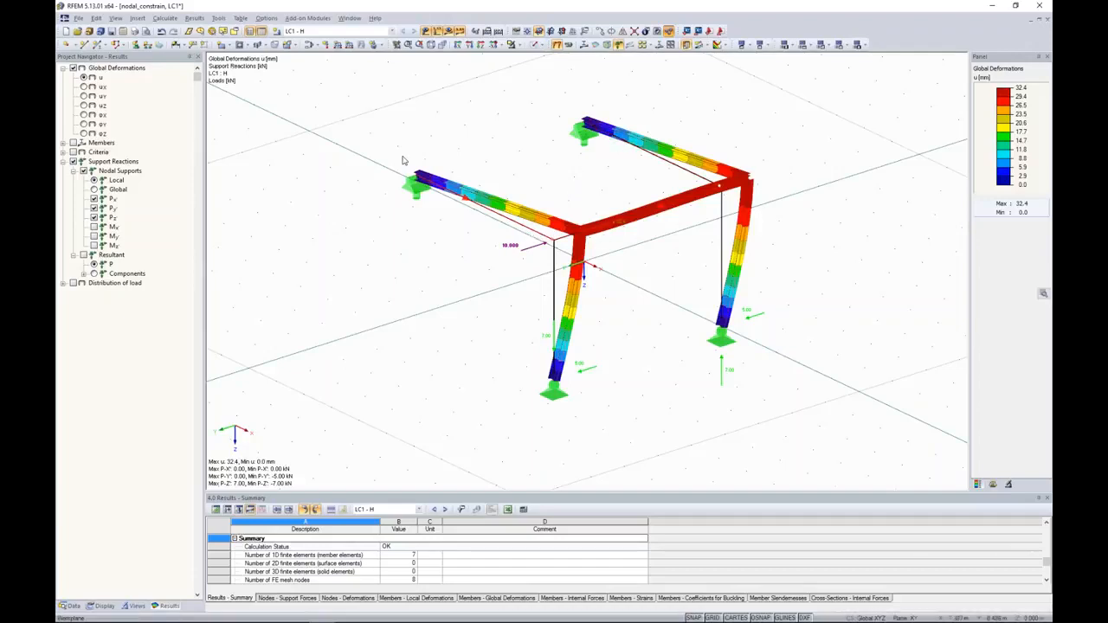
Step: Hide the results and highlight the roof-level members with their supports to examine the roof plane
left_click_drag(357, 128, 812, 257)
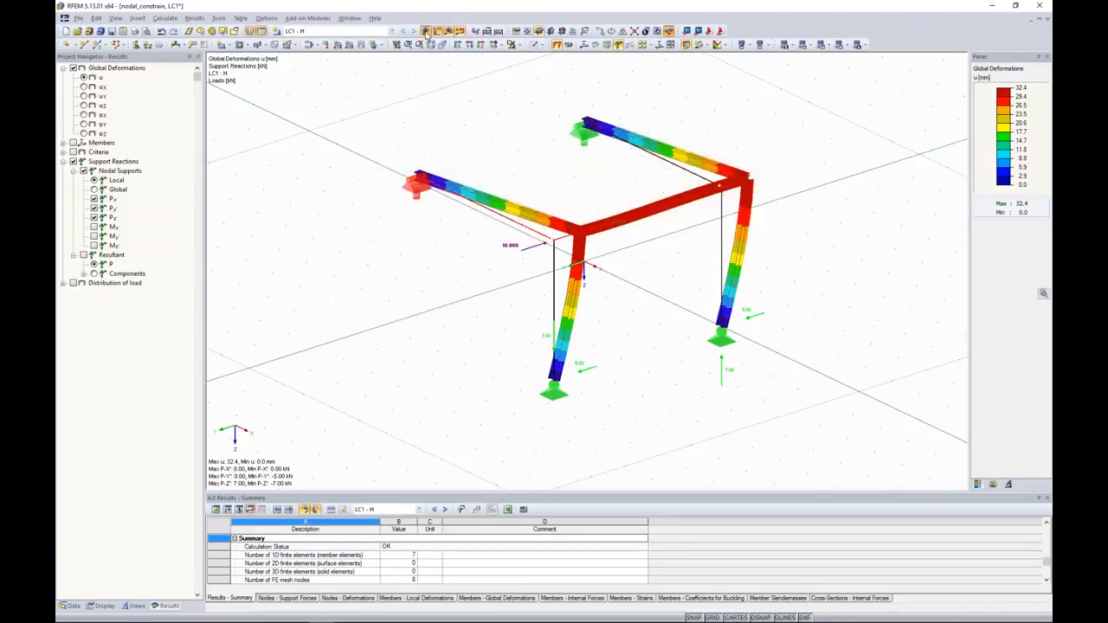
left_click(457, 32)
left_click_drag(339, 92, 819, 260)
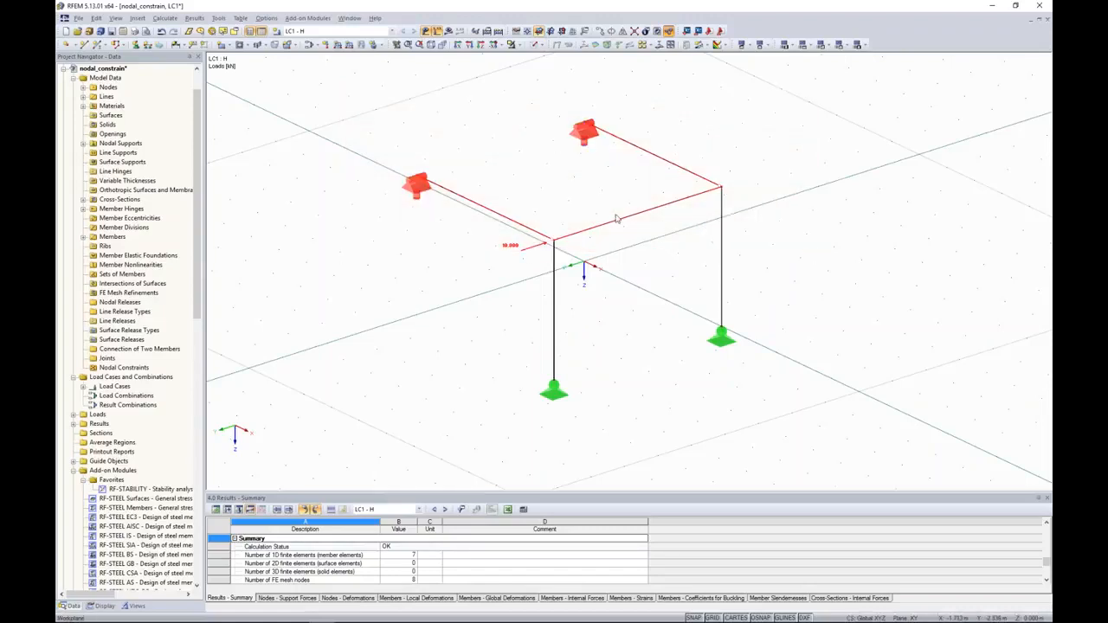
left_click(669, 149)
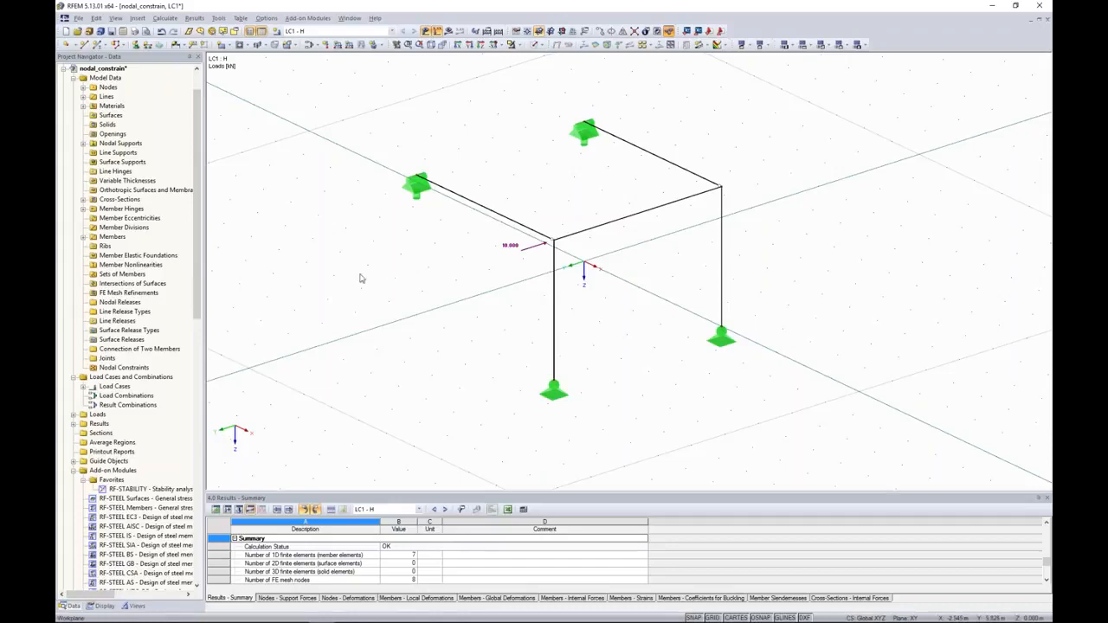
Step: Start a new nodal constraint and assign it to the four roof-level nodes 5-8
right_click(103, 371)
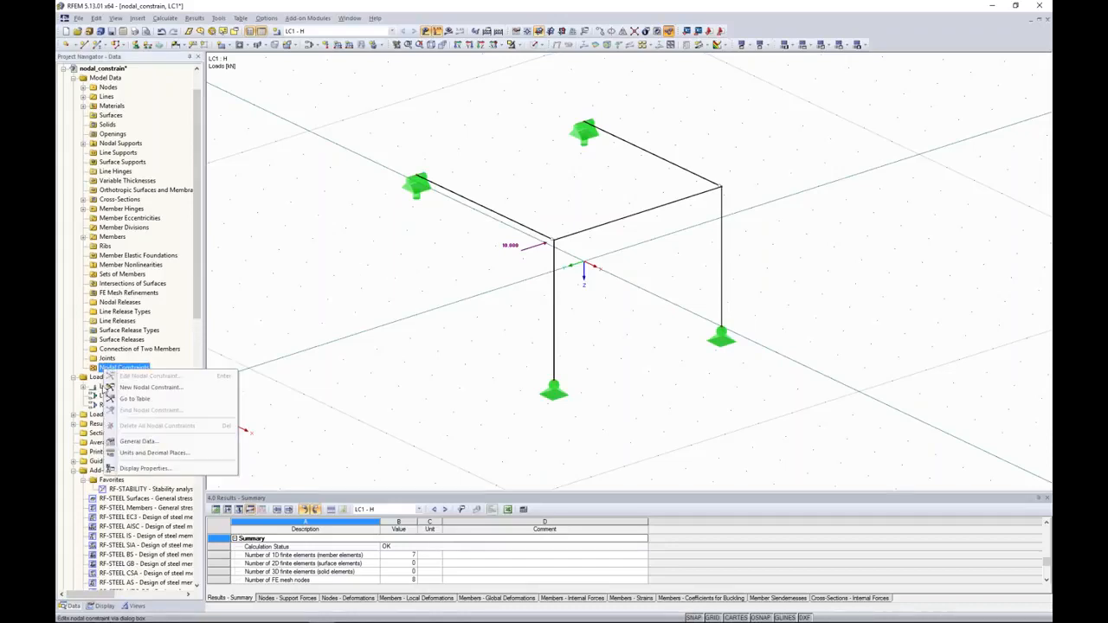
left_click(142, 387)
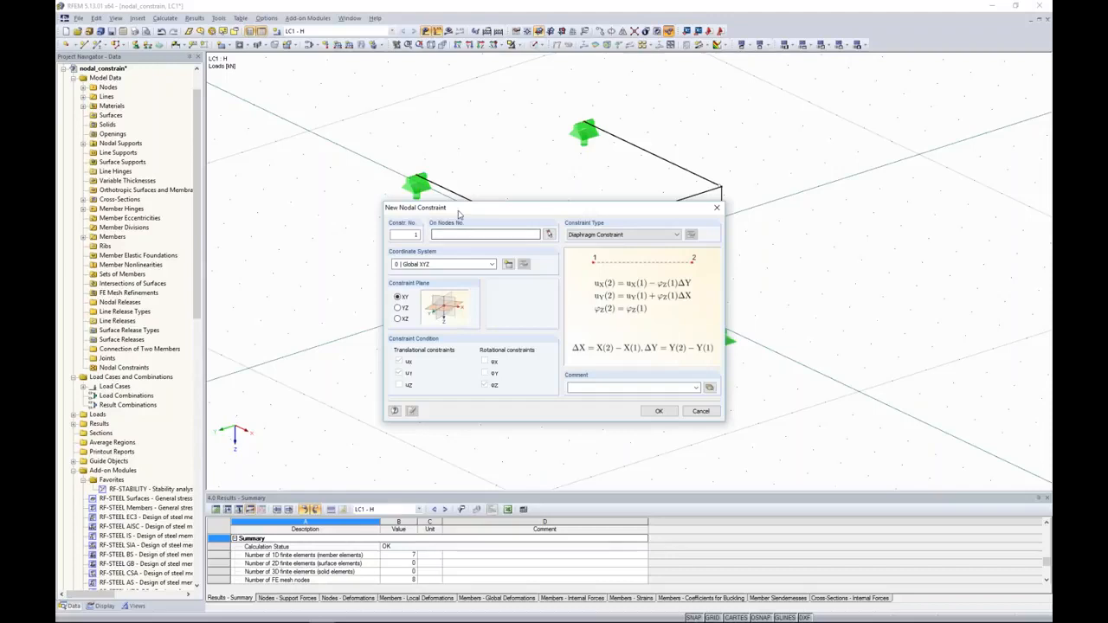
left_click_drag(458, 213, 478, 269)
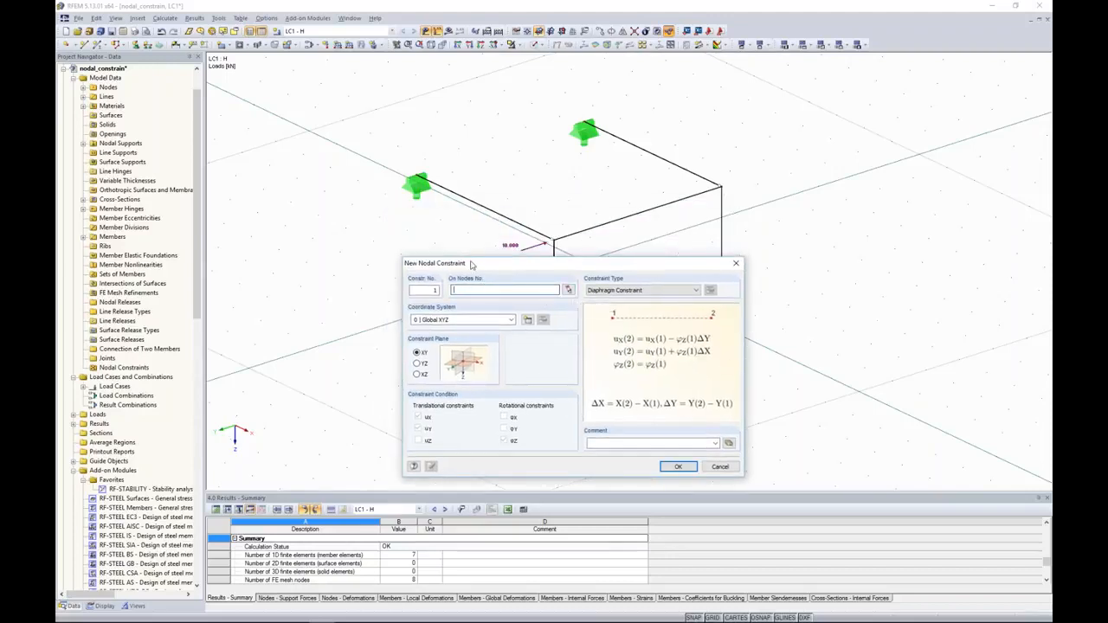
left_click(568, 290)
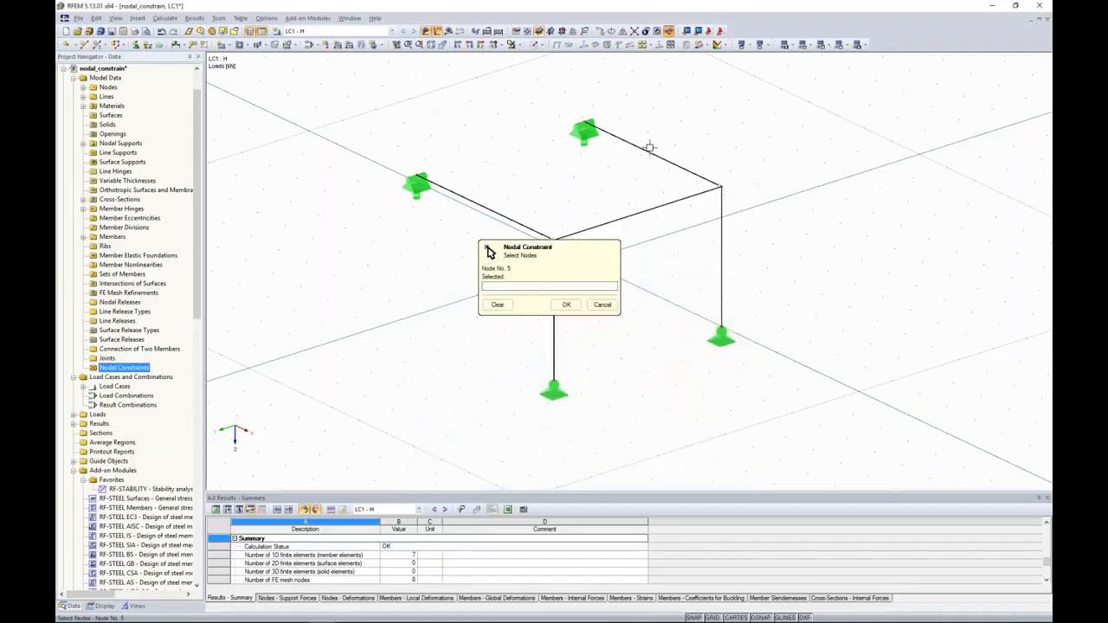
left_click(721, 186)
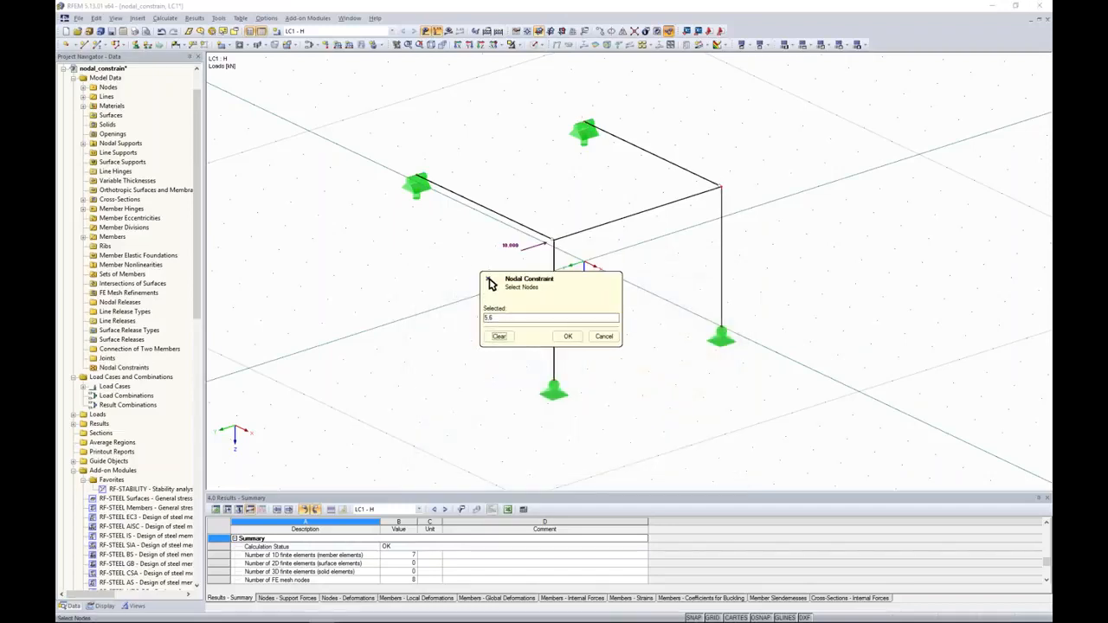
left_click(585, 122)
left_click(417, 176)
left_click(568, 337)
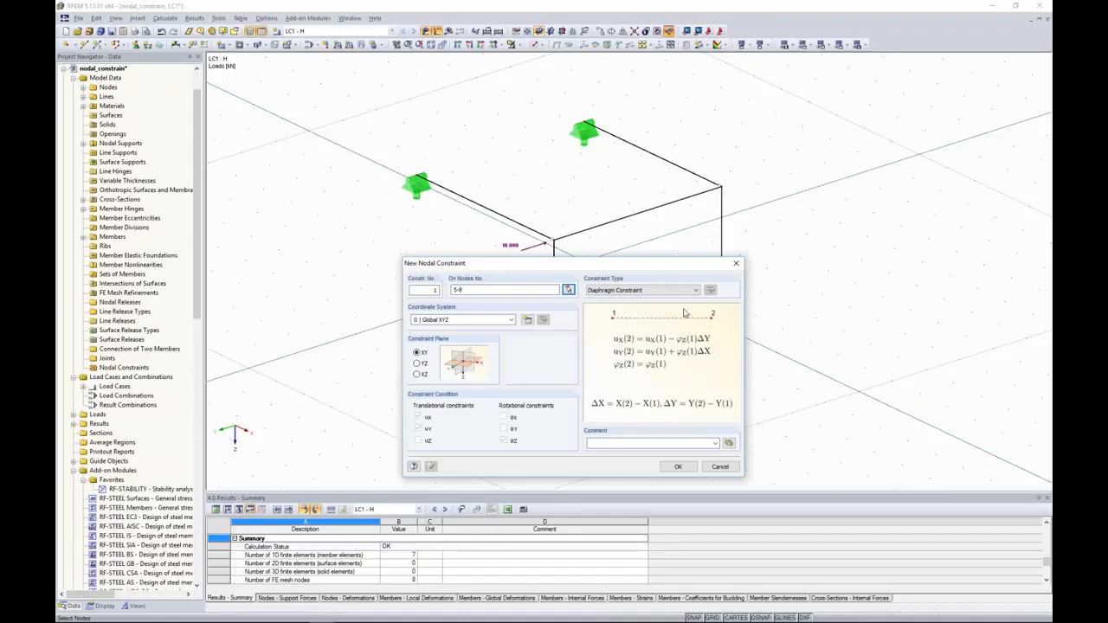
Step: Try the YZ and XZ constraint planes and an Equal Condition Constraint with all six conditions, returning to Diaphragm Constraint in XY
left_click(417, 364)
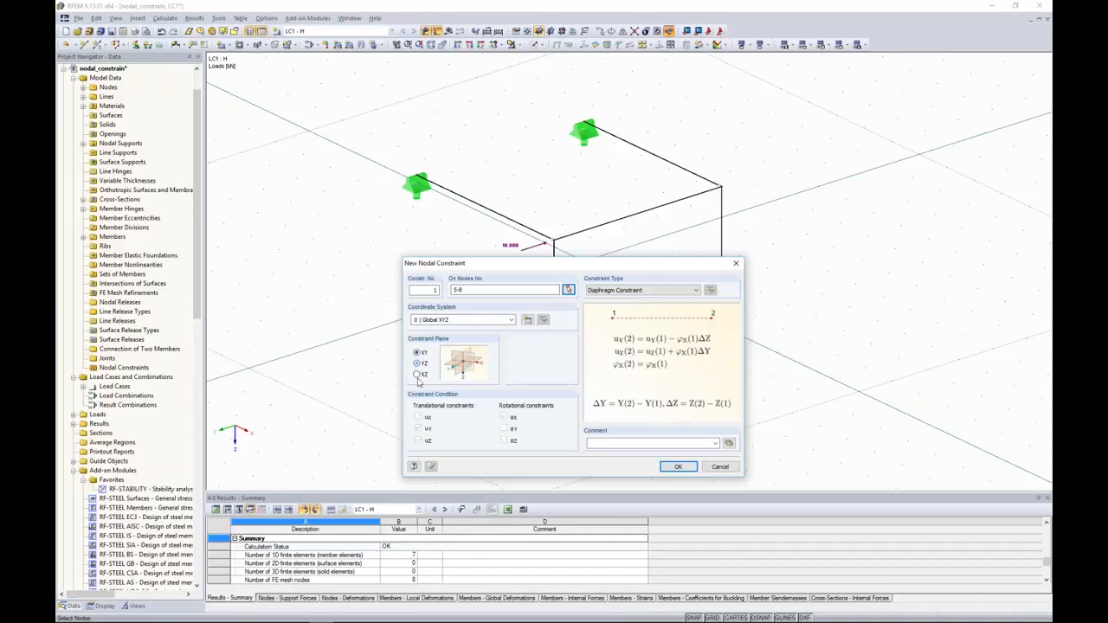
left_click(418, 375)
left_click(418, 364)
left_click(651, 290)
left_click(652, 312)
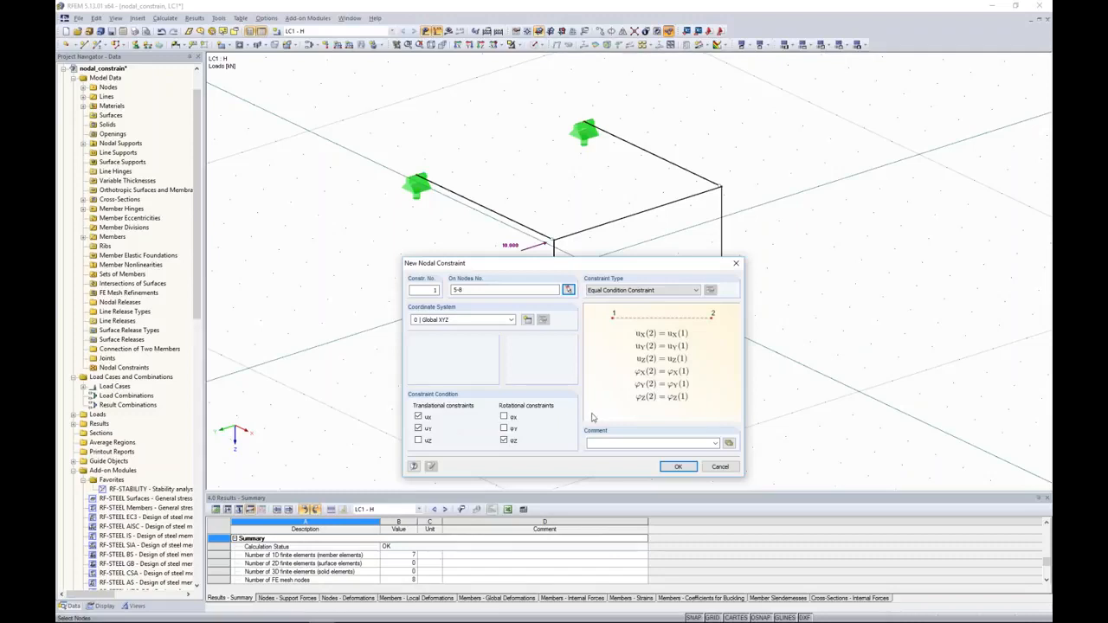
left_click(504, 416)
left_click(419, 441)
left_click(645, 292)
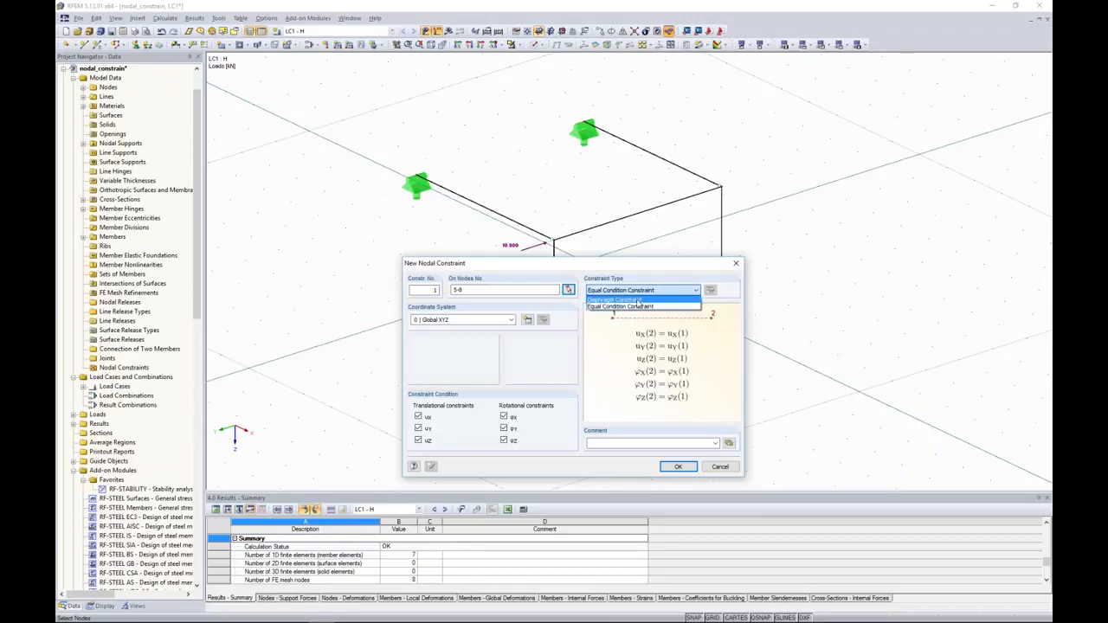
left_click(638, 300)
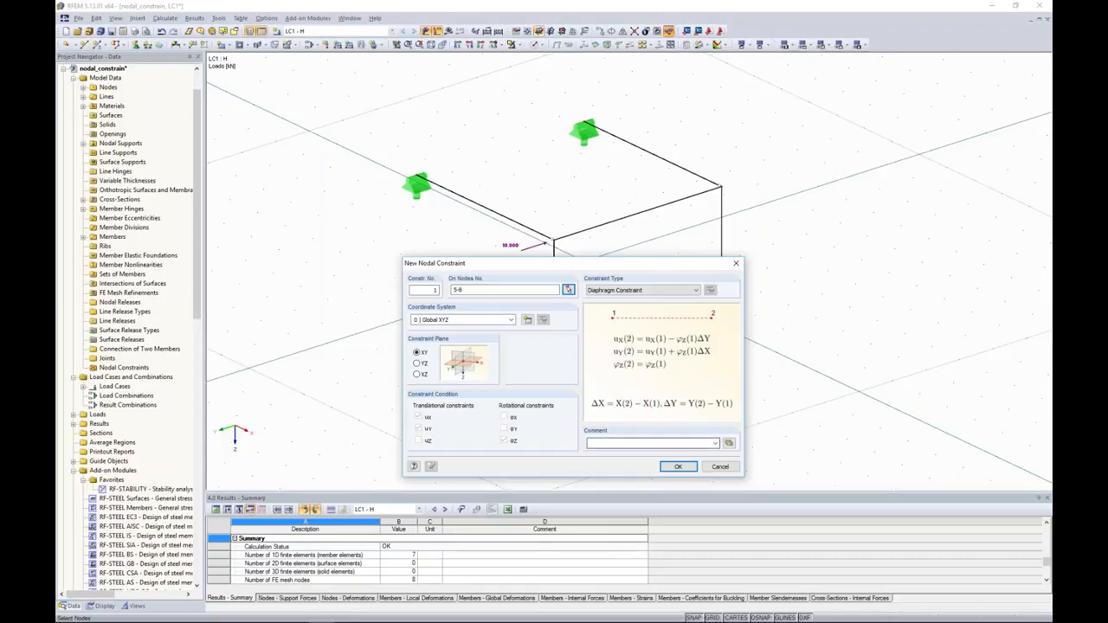
Step: Create the diaphragm constraint in the XY plane and recalculate LC1 to display the deformations
left_click(672, 468)
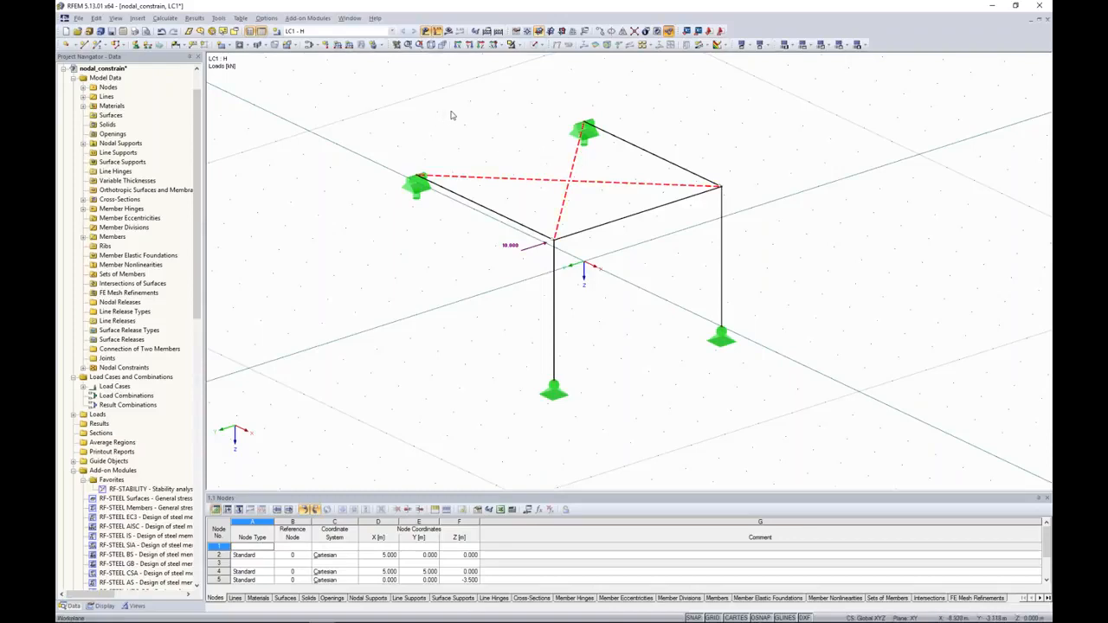
left_click(448, 31)
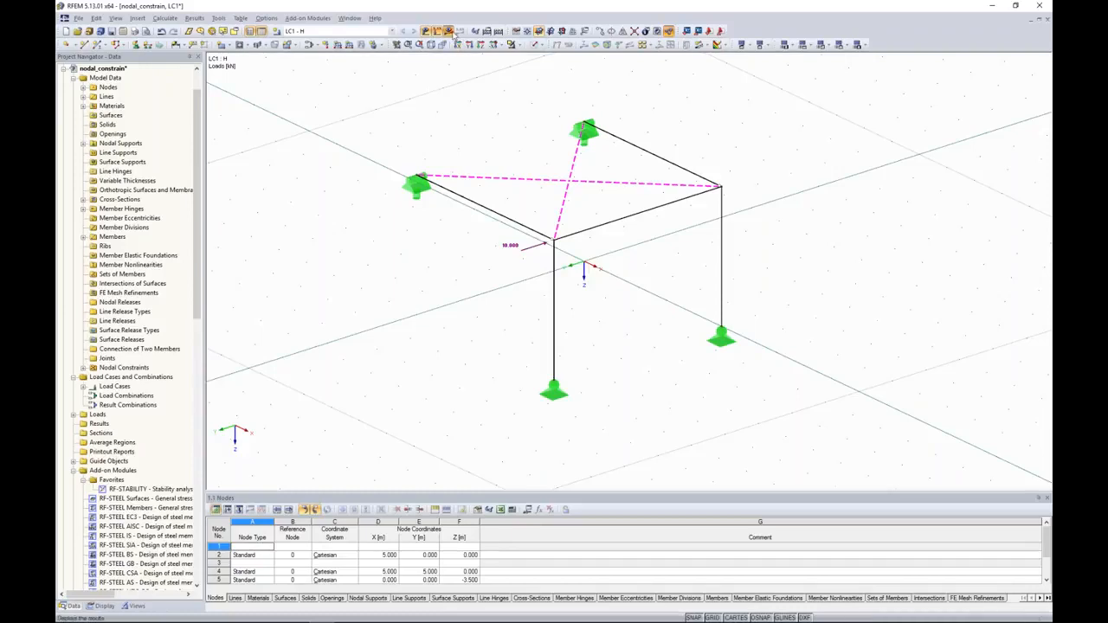
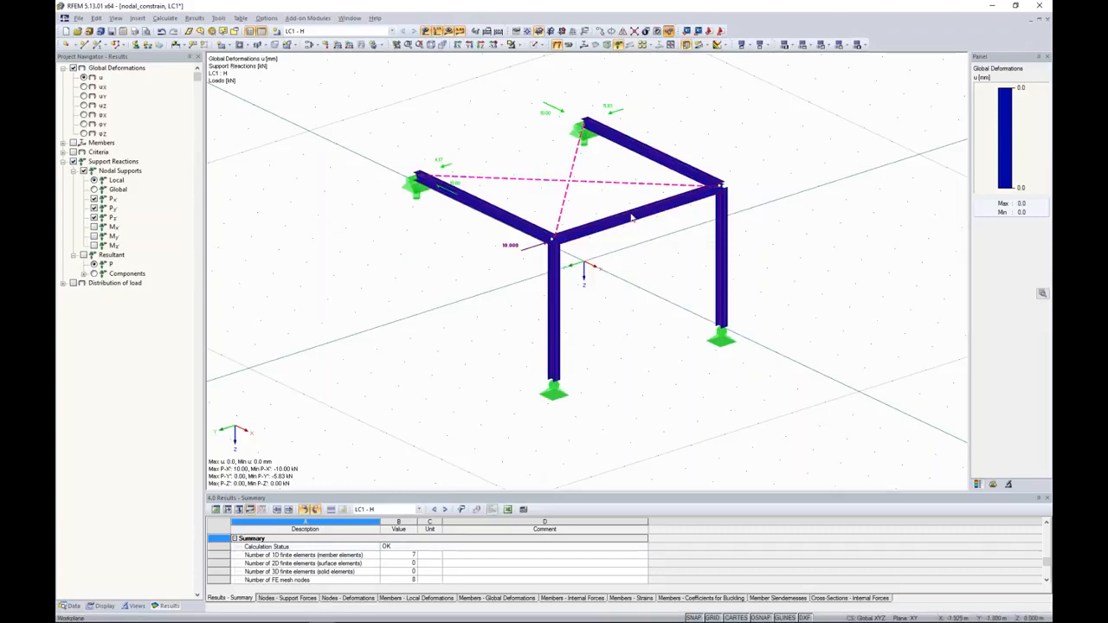
Step: Return to the list of open models and switch to the nodal_release model
left_click(71, 607)
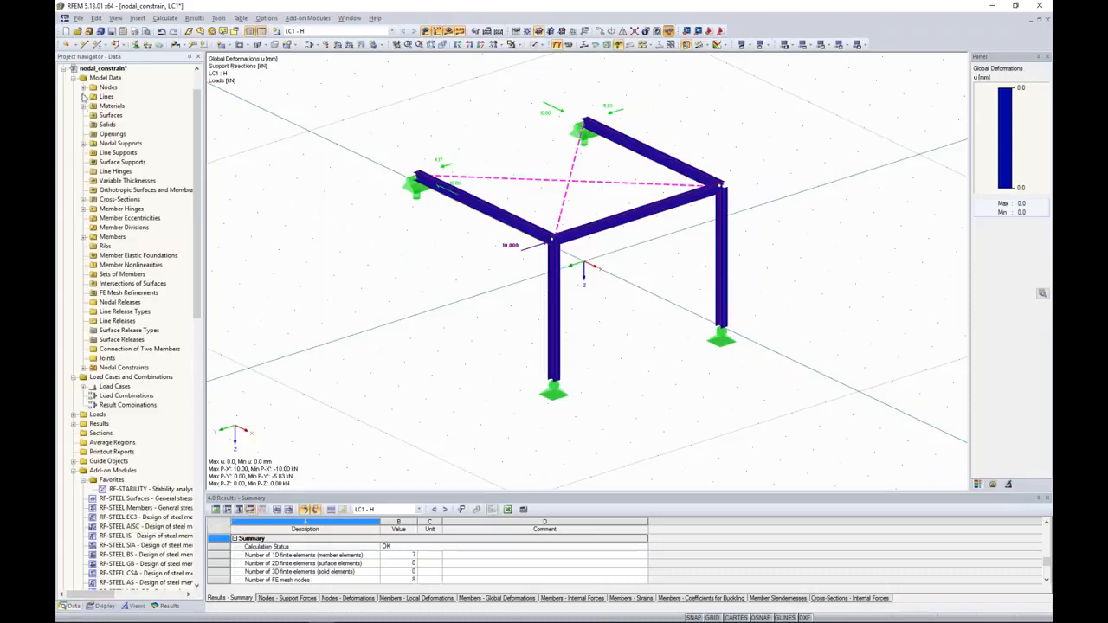
left_click(69, 70)
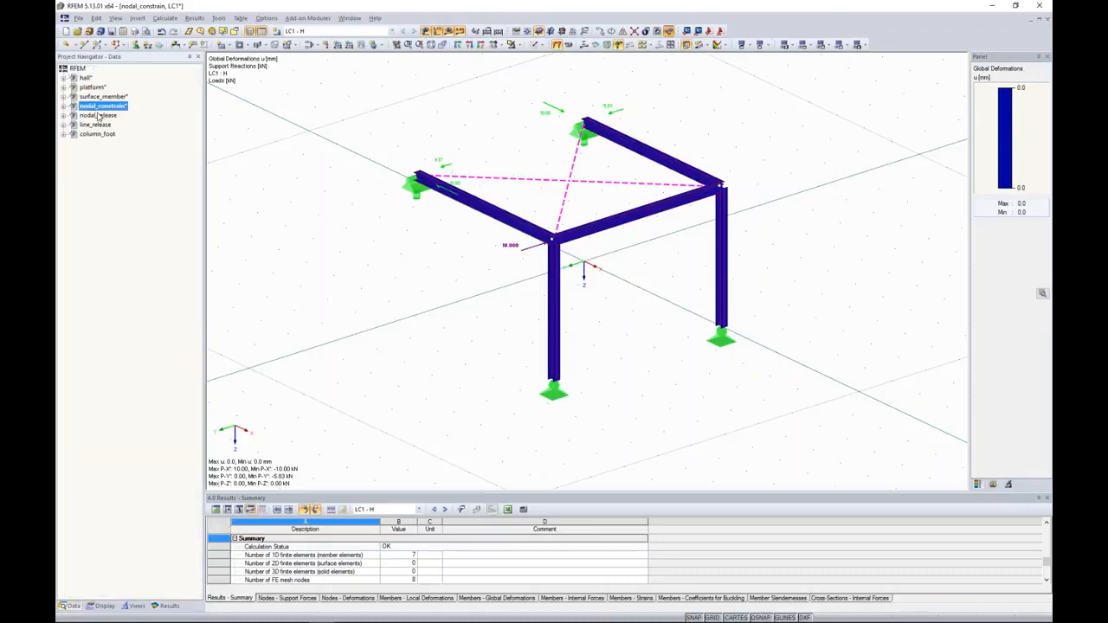
left_click(98, 115)
double_click(98, 115)
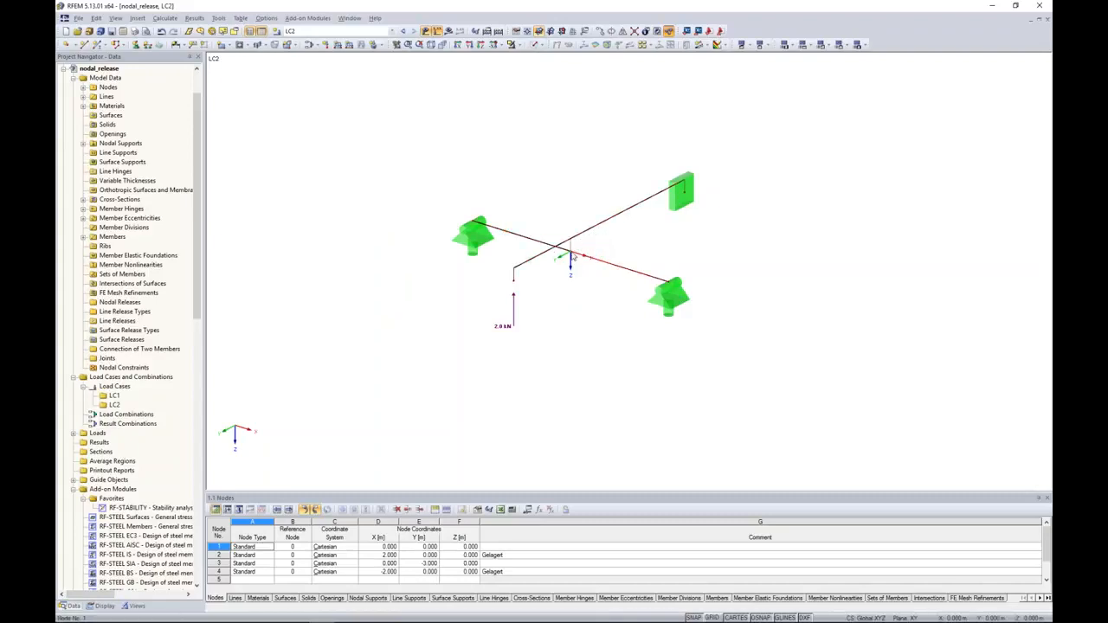
Step: Check the eccentricity settings assigned to upper beam members 2 and 4, leaving them as they are
scroll(562, 249, "up", 3)
scroll(562, 249, "up", 2)
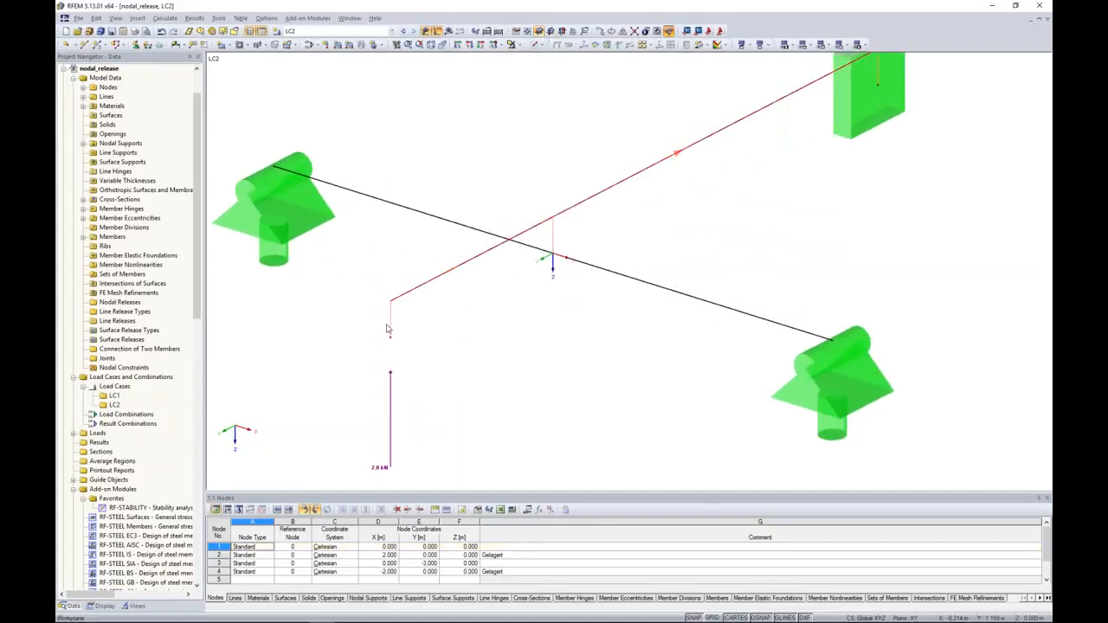
right_click(399, 299)
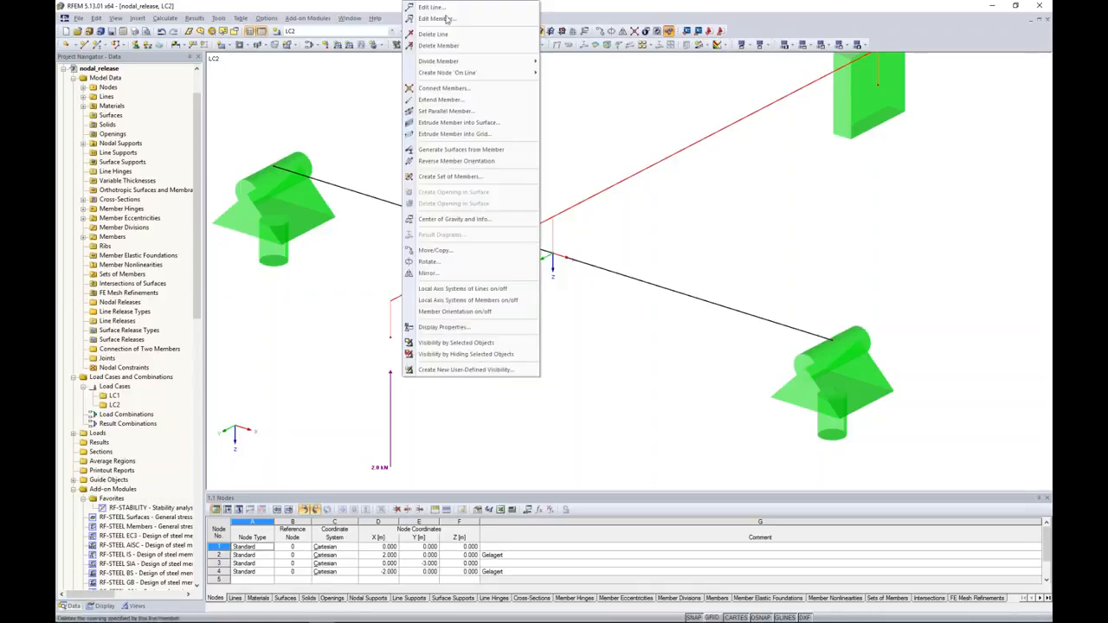
left_click(447, 19)
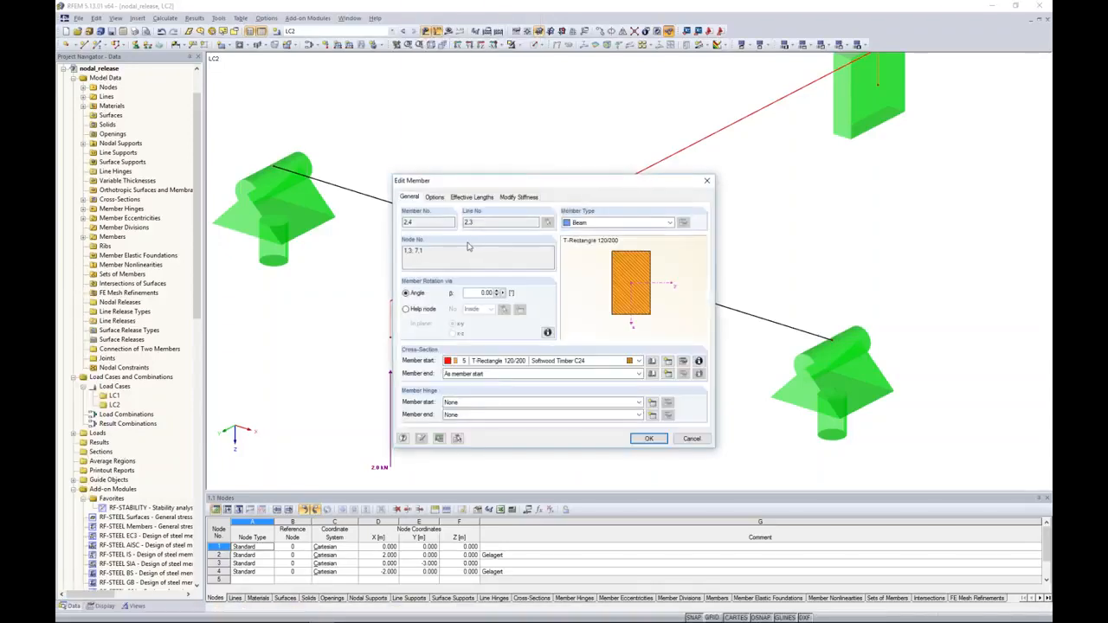
left_click(434, 196)
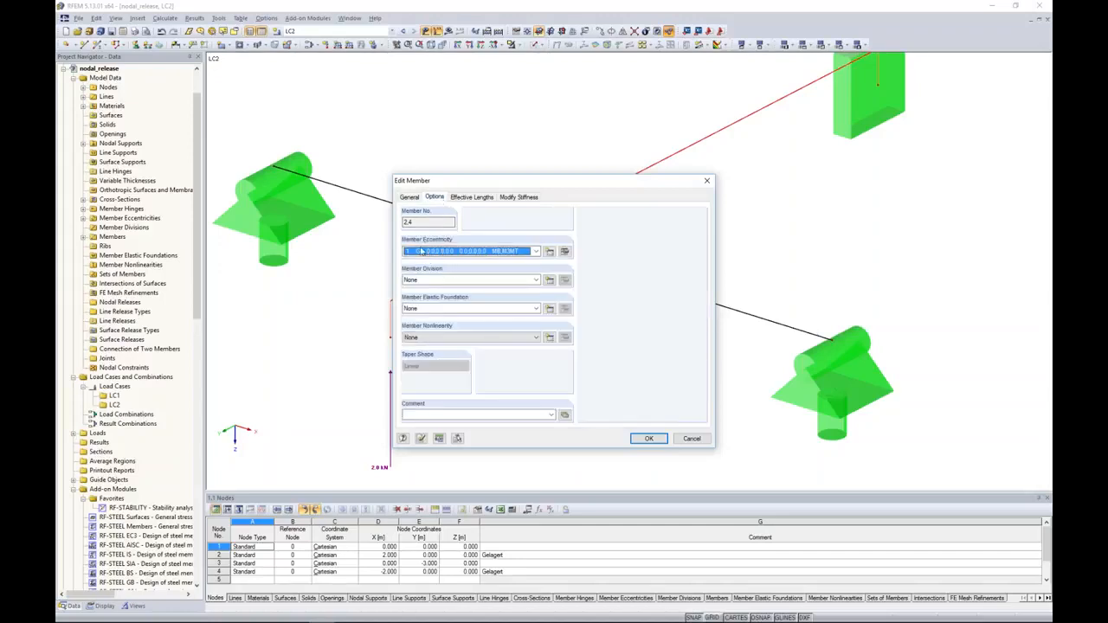
left_click(565, 251)
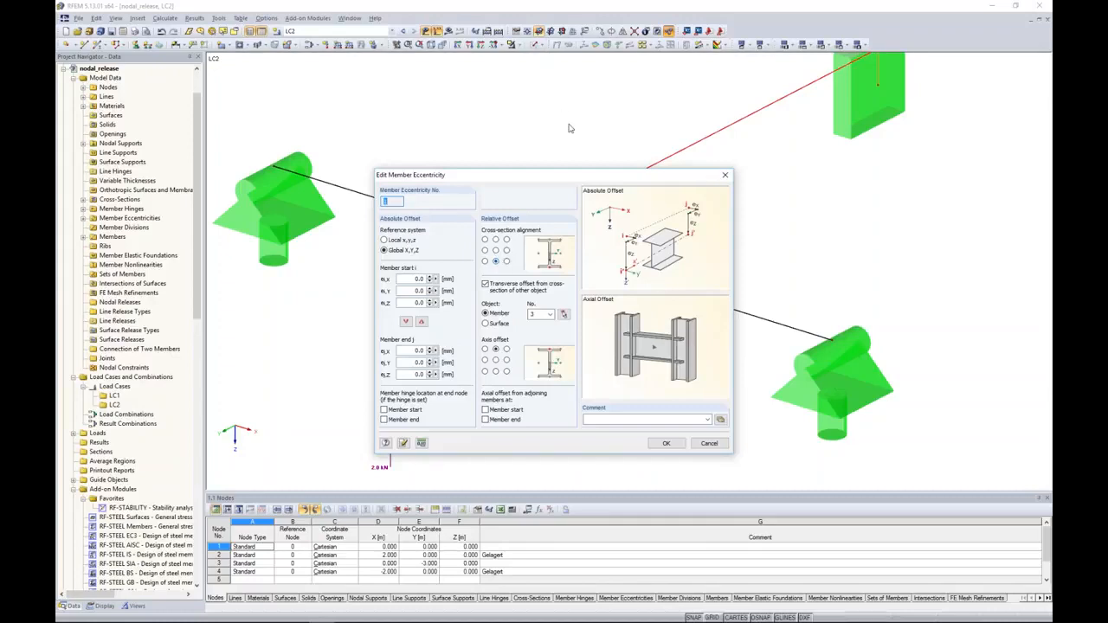
left_click(724, 176)
left_click(708, 181)
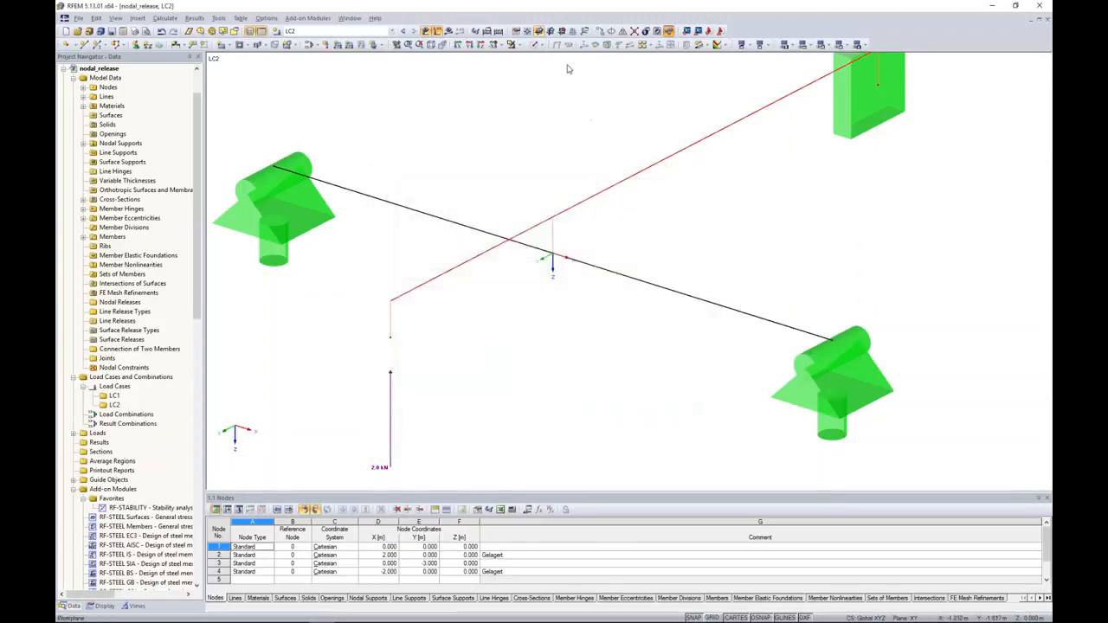
Step: Show the crossing beams as rendered solids and compare the loading of LC1 and LC2
left_click(532, 45)
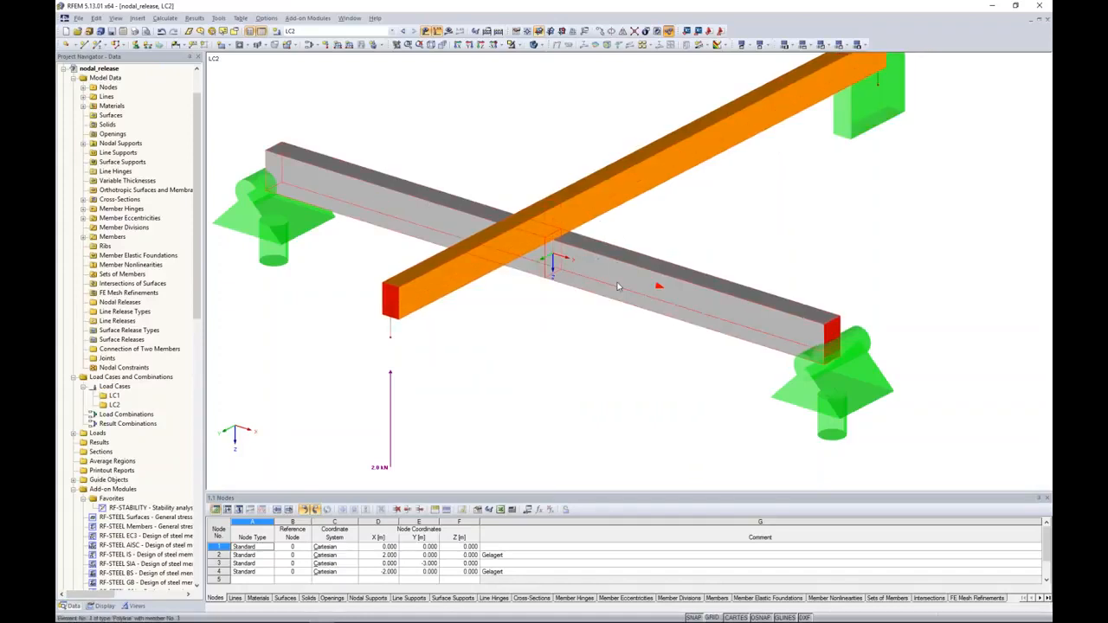
left_click(403, 31)
scroll(391, 124, "down", 2)
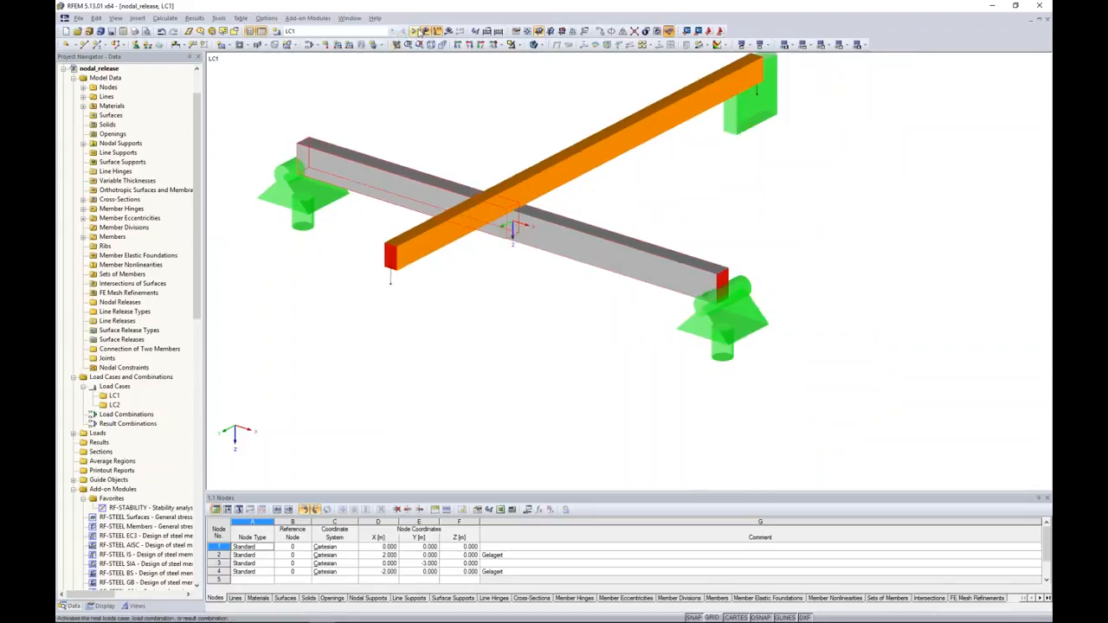
left_click(413, 31)
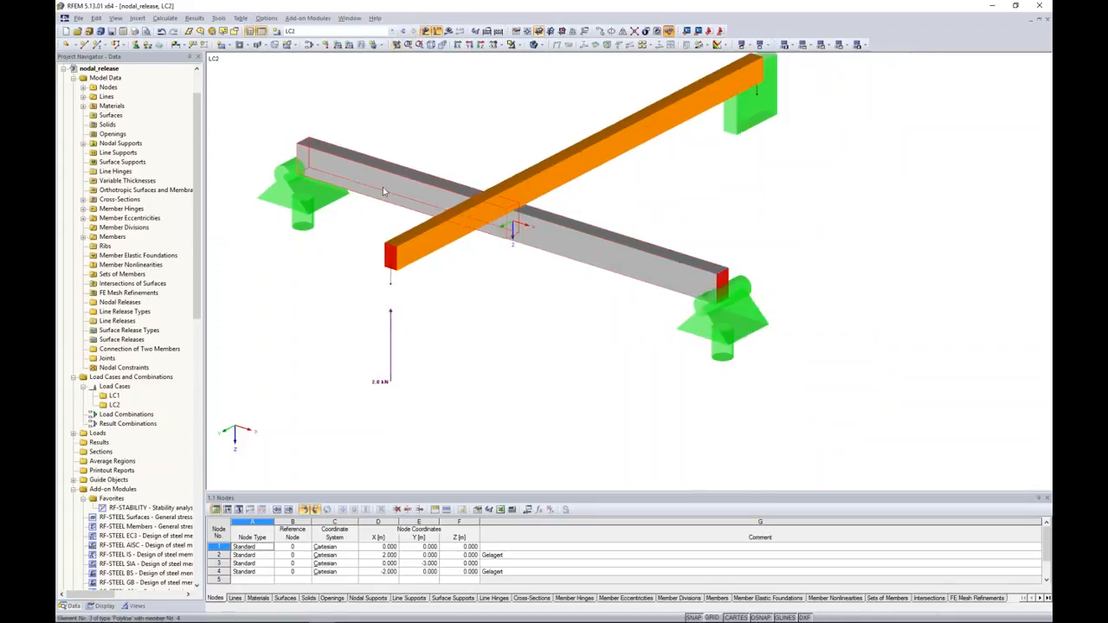
Step: Calculate LC1 and LC2 and display their global deformations
left_click(403, 32)
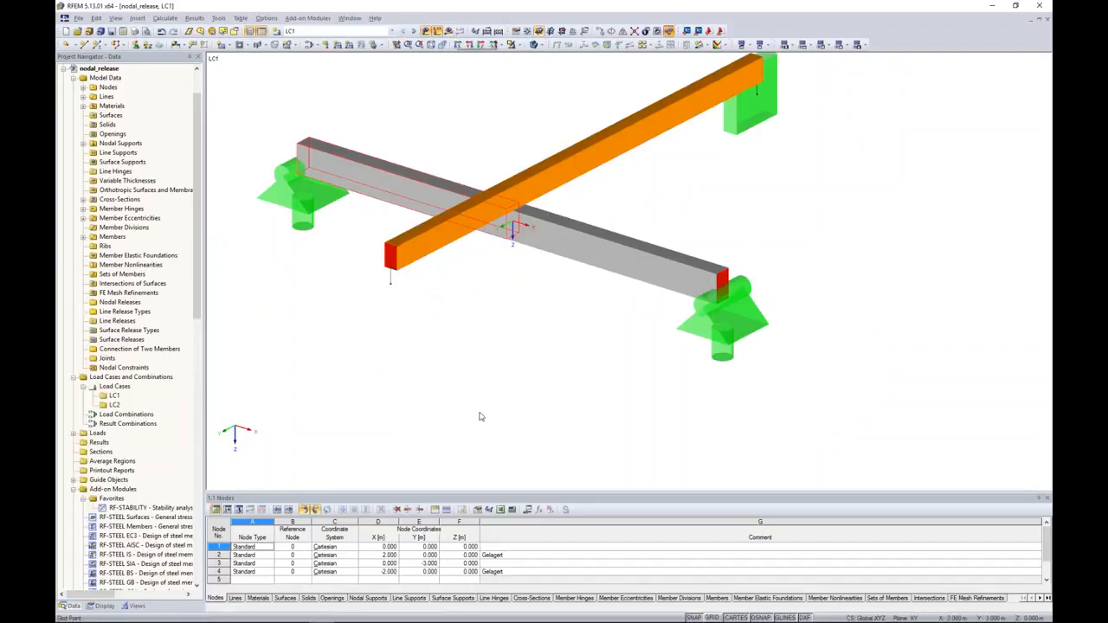
left_click(449, 31)
key("Return")
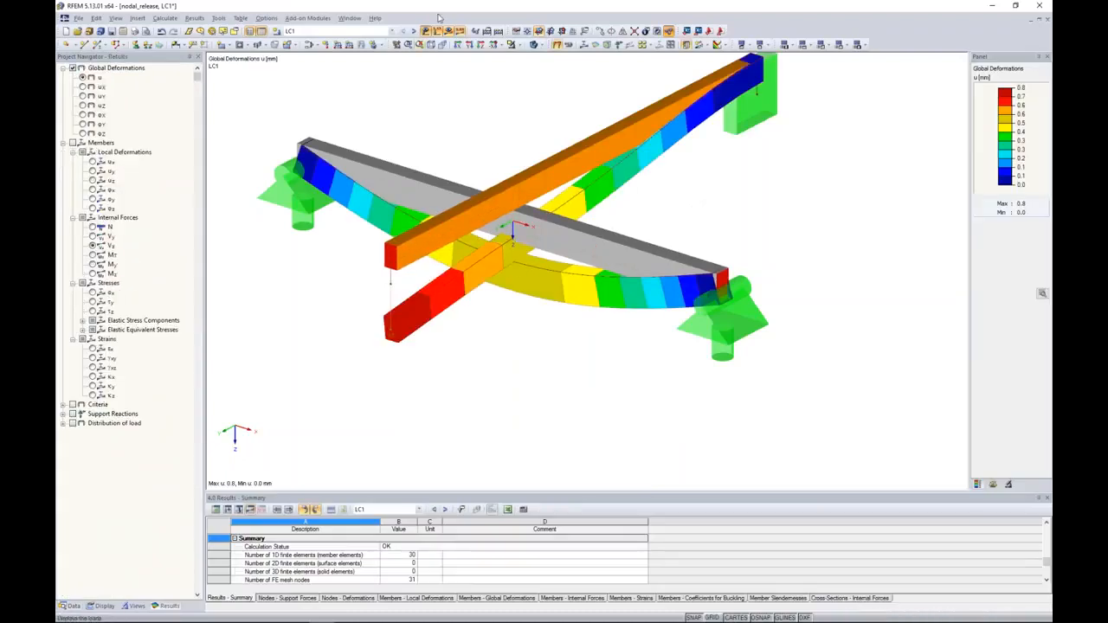
left_click(413, 30)
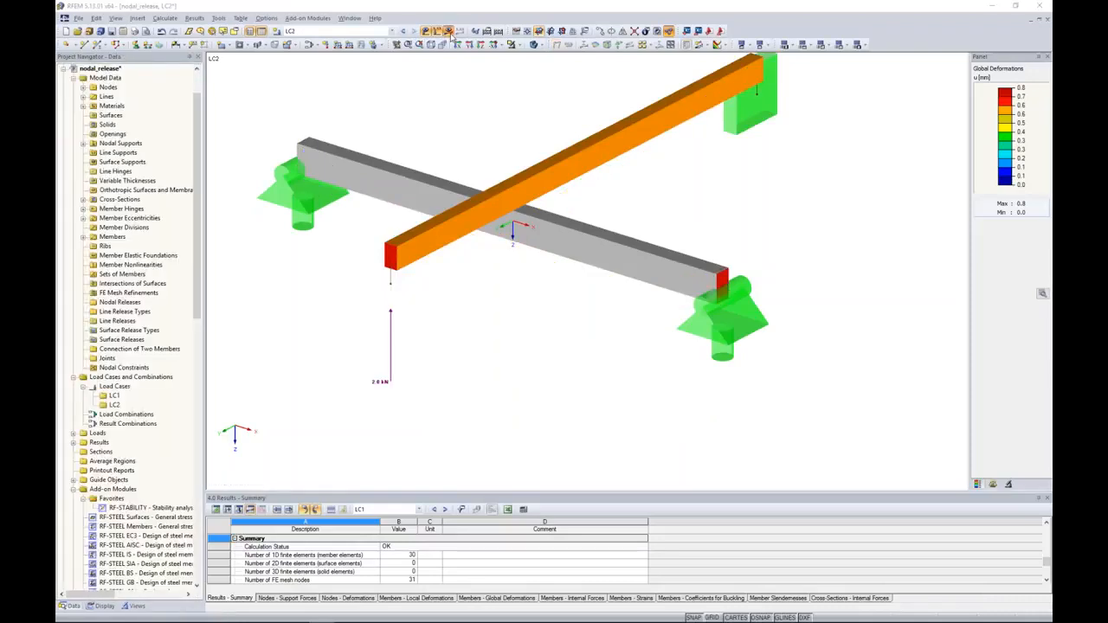
left_click(449, 31)
left_click(526, 330)
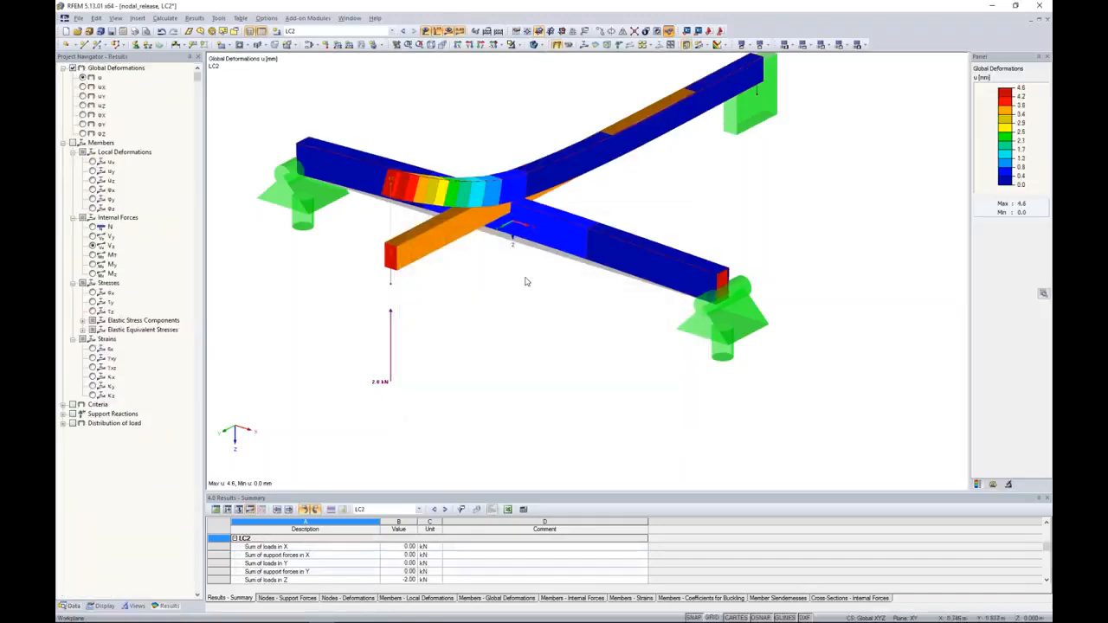
Step: Display the LC2 member shear forces Vz on the wireframe model and compare them with the rendered beams
left_click(73, 143)
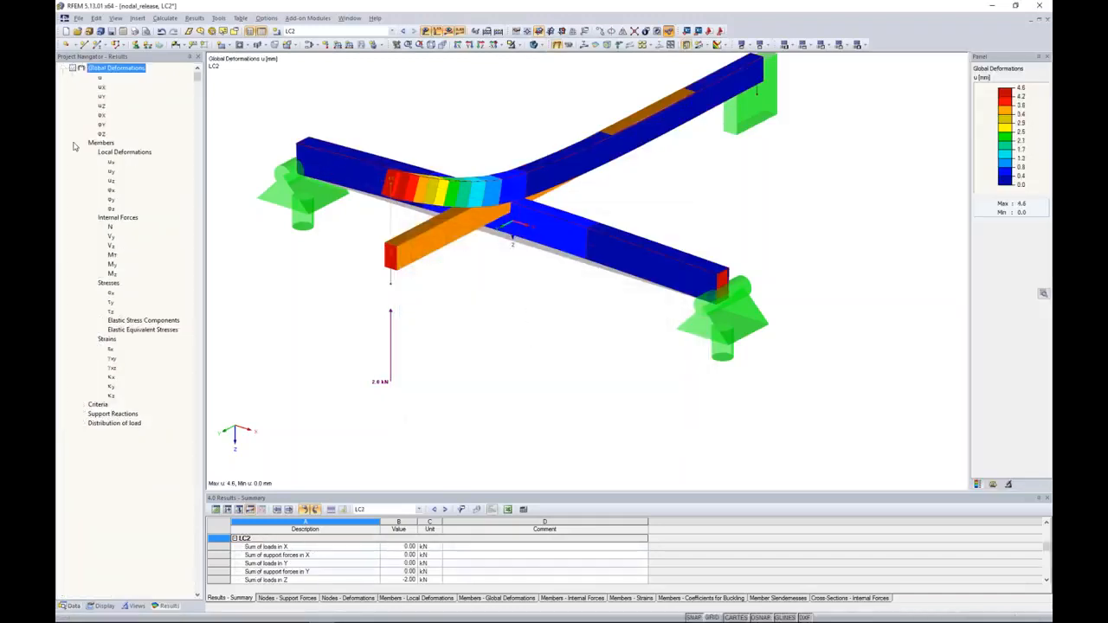
left_click(535, 46)
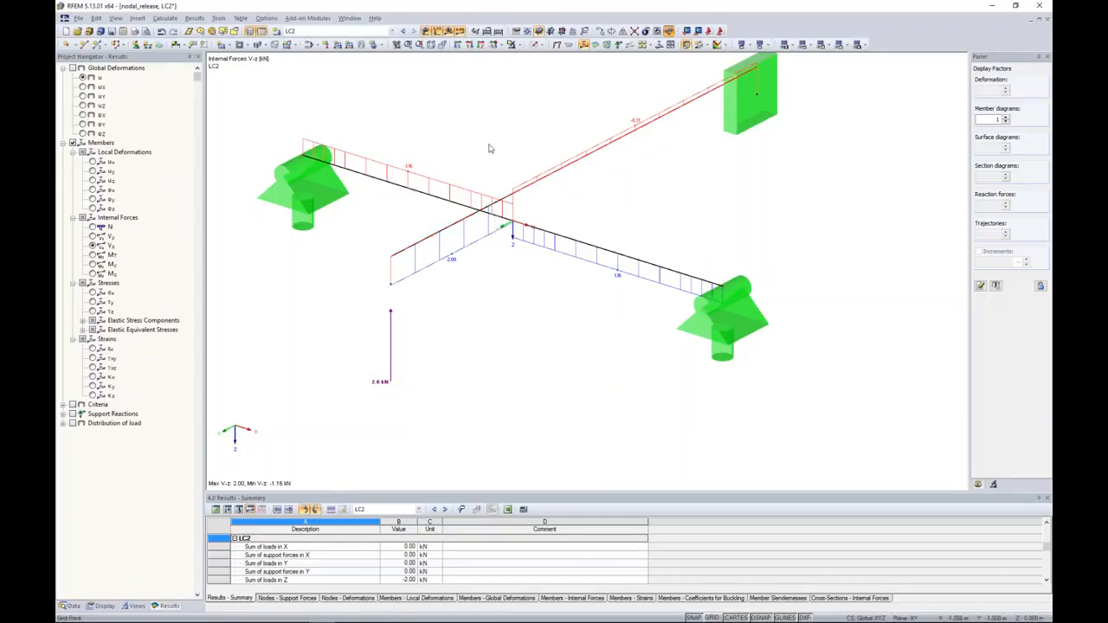
left_click(533, 45)
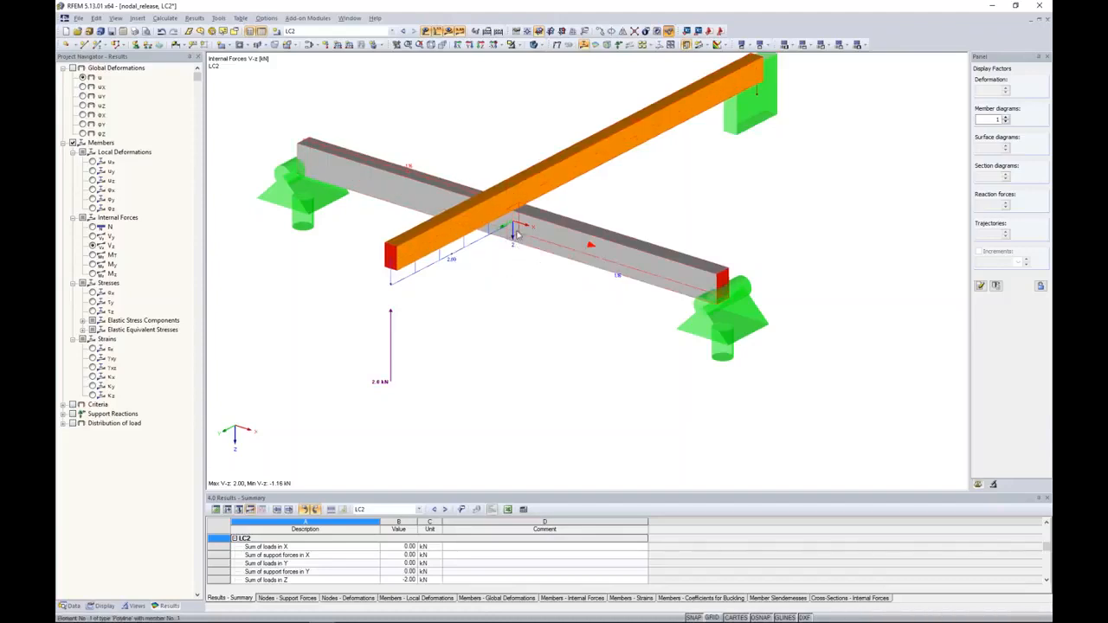
Step: Return to the wireframe model without results and start a new nodal release at crossing node 1
left_click(69, 605)
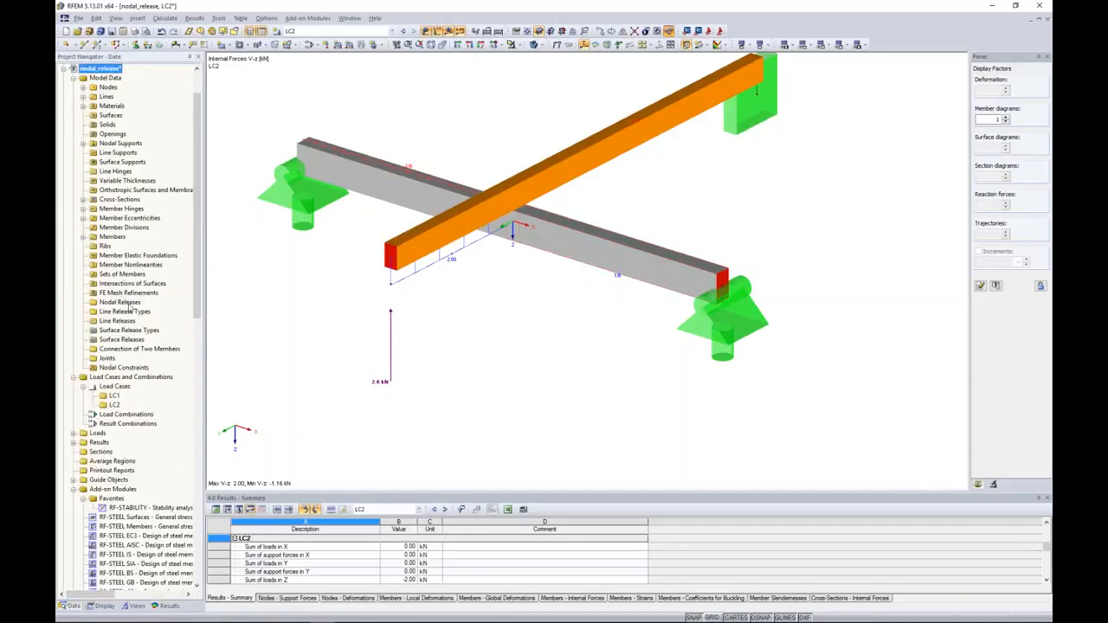
left_click(535, 45)
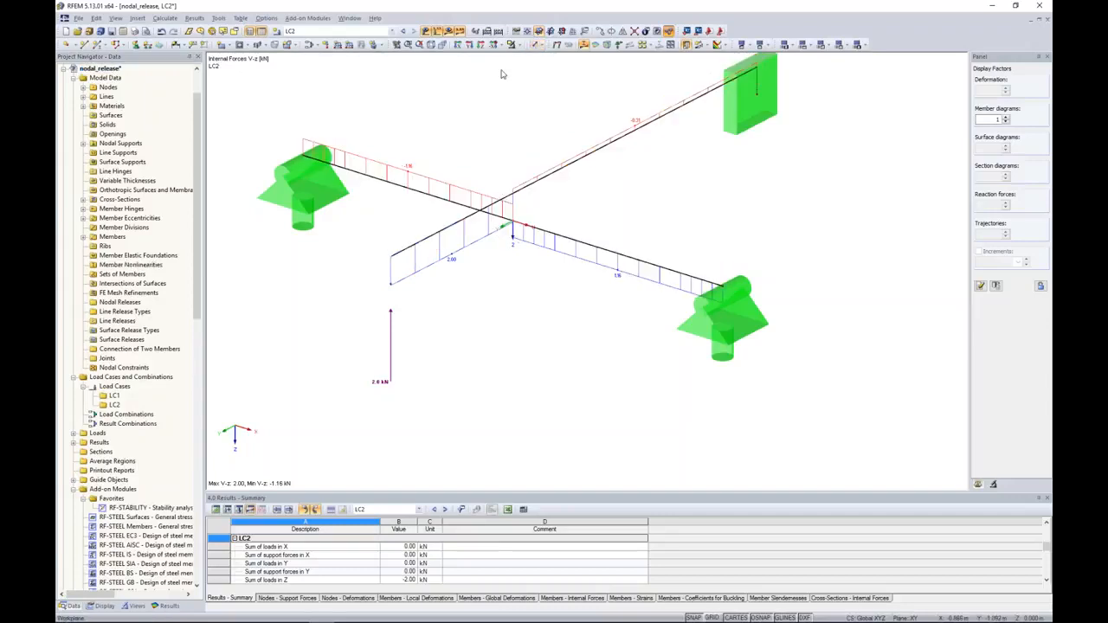
left_click(457, 32)
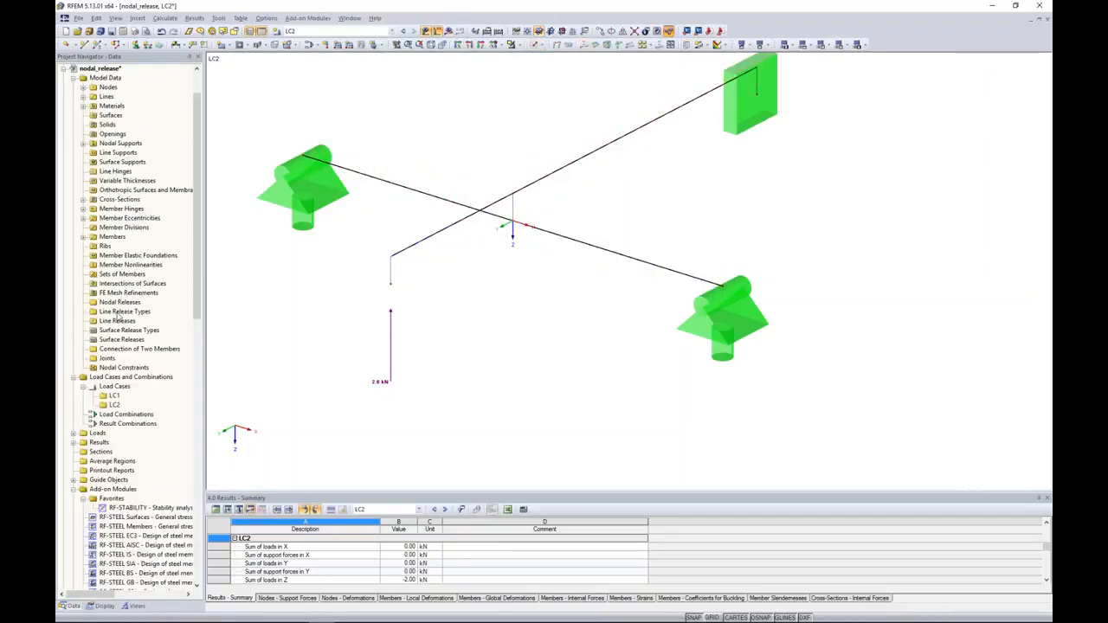
right_click(121, 302)
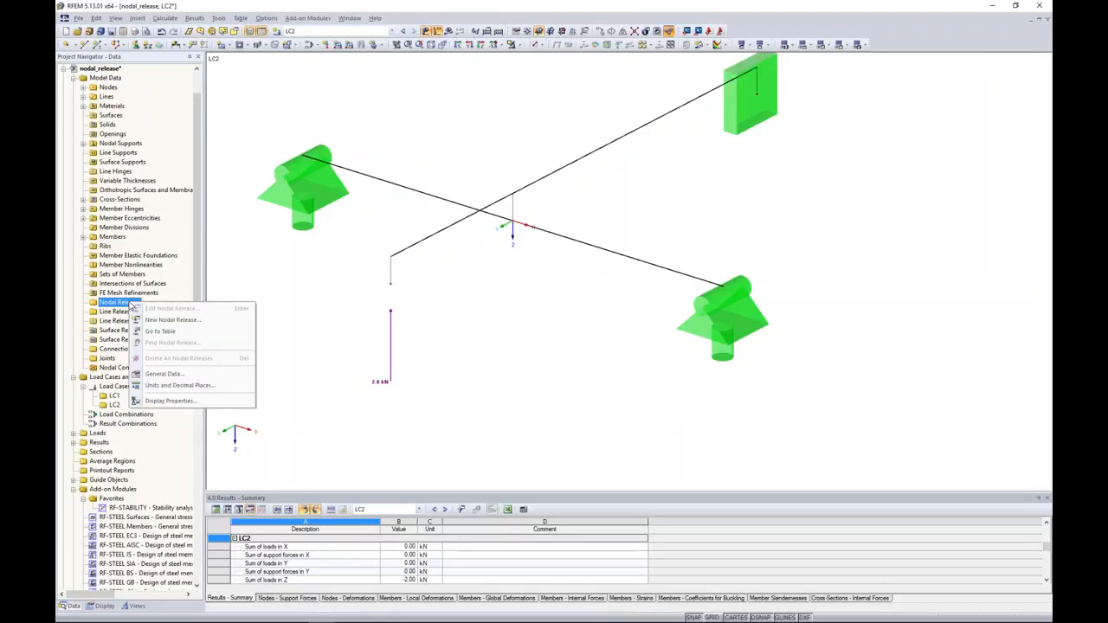
left_click(158, 320)
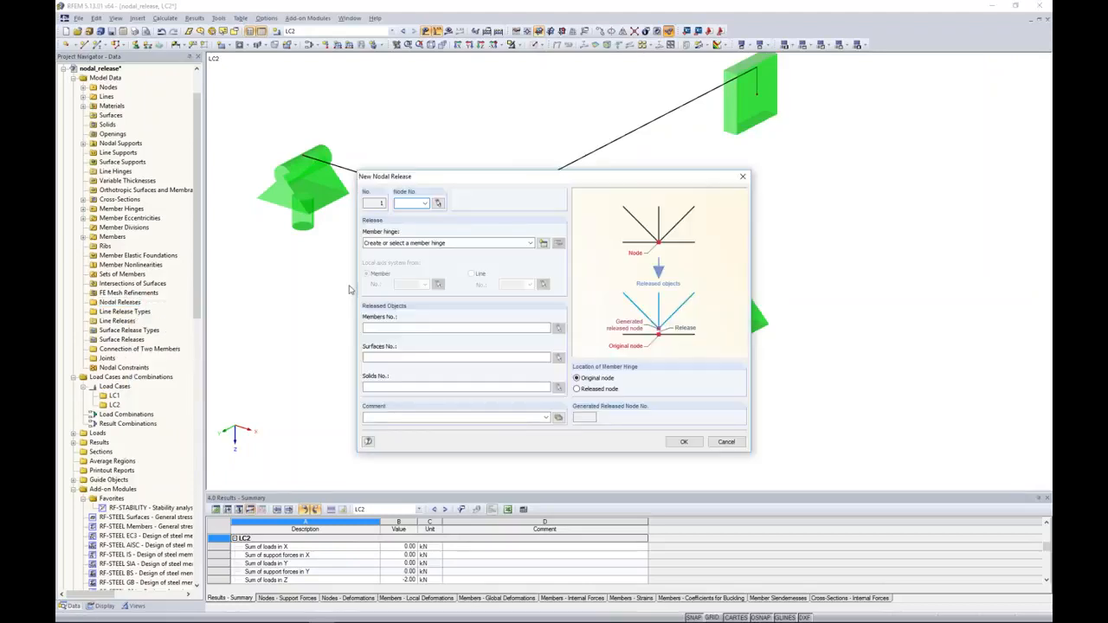
left_click(440, 203)
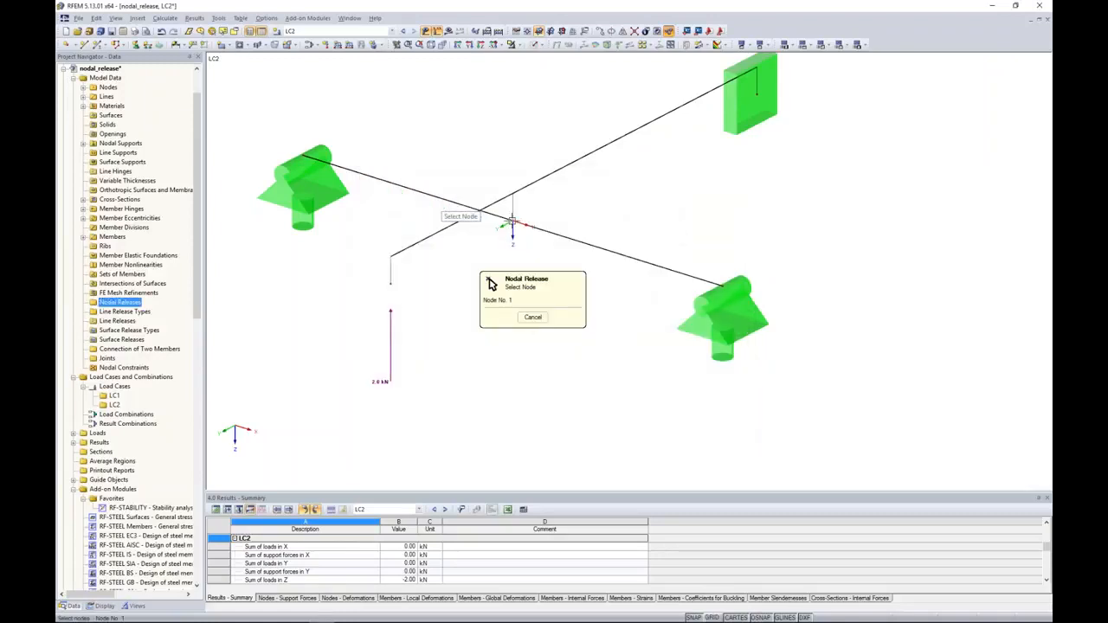
left_click(512, 222)
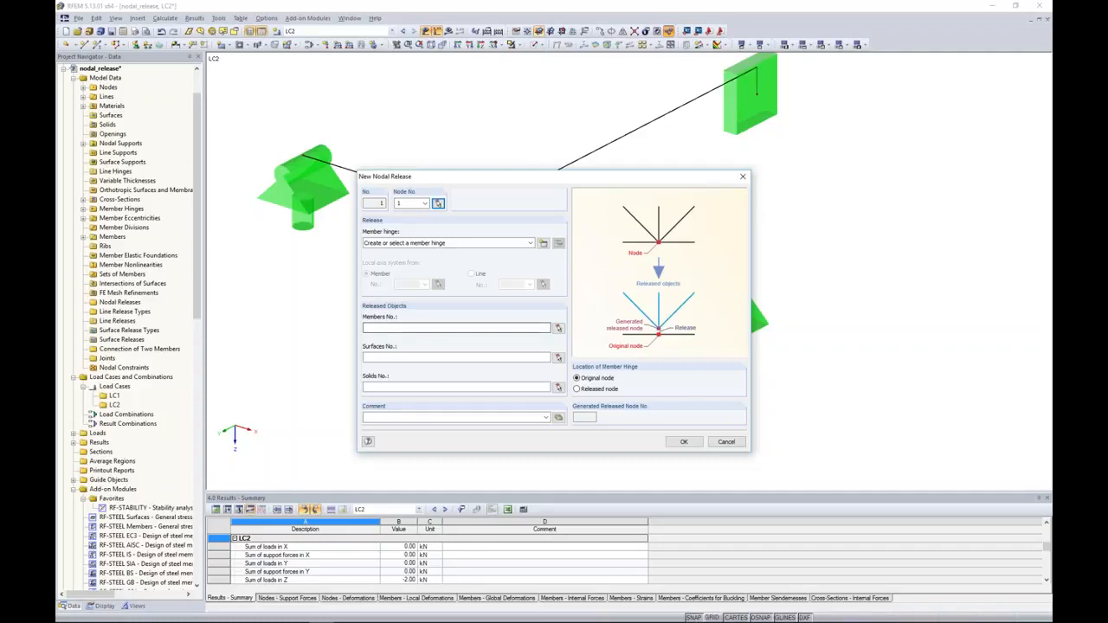
Step: Start a new member hinge in the global X,Y,Z system, releasing uY, uZ and φX and keeping uX, φY and φZ fixed
left_click(544, 244)
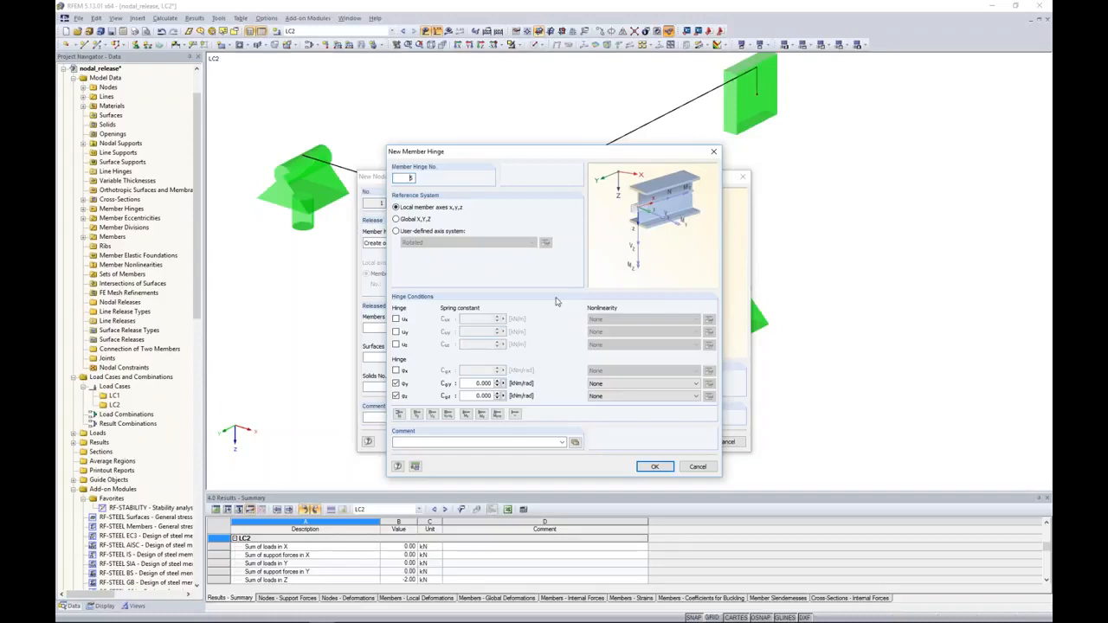
left_click(398, 219)
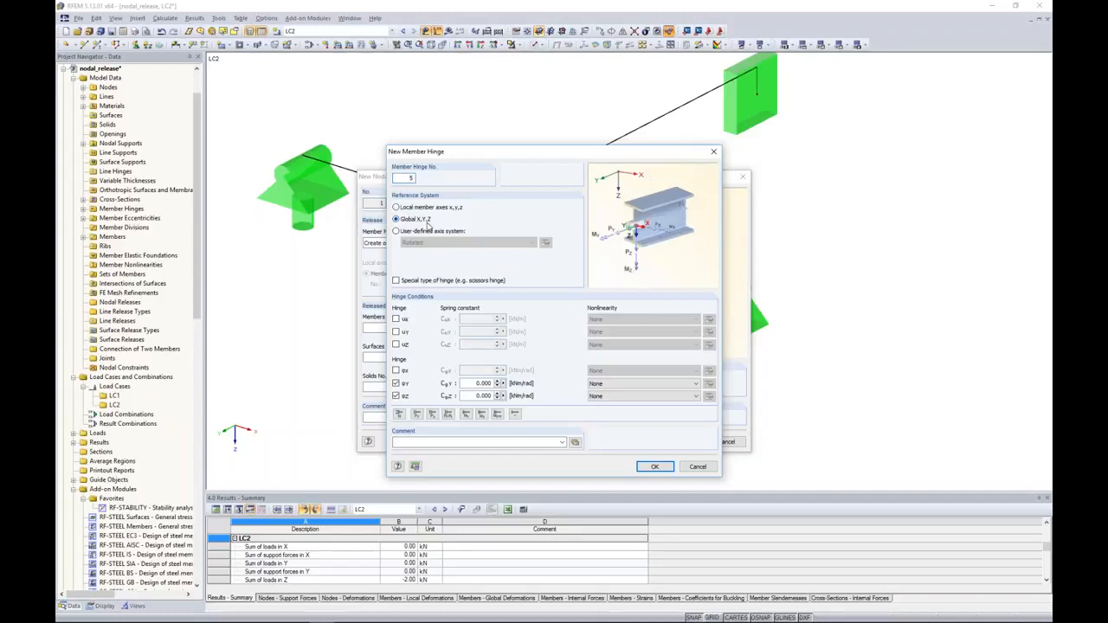
left_click(397, 332)
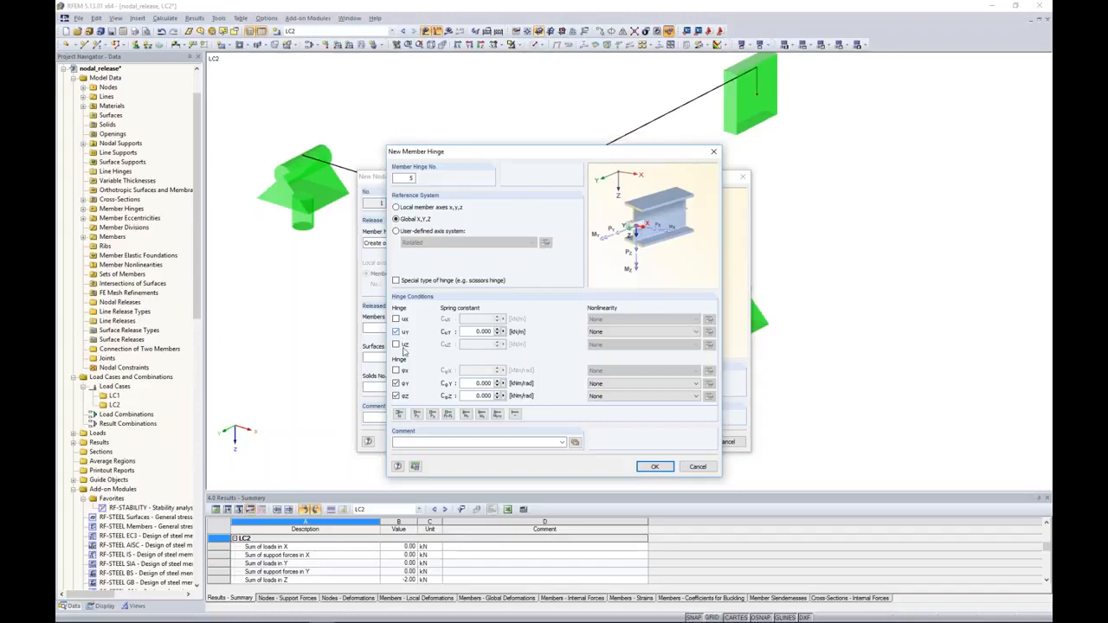
left_click(397, 345)
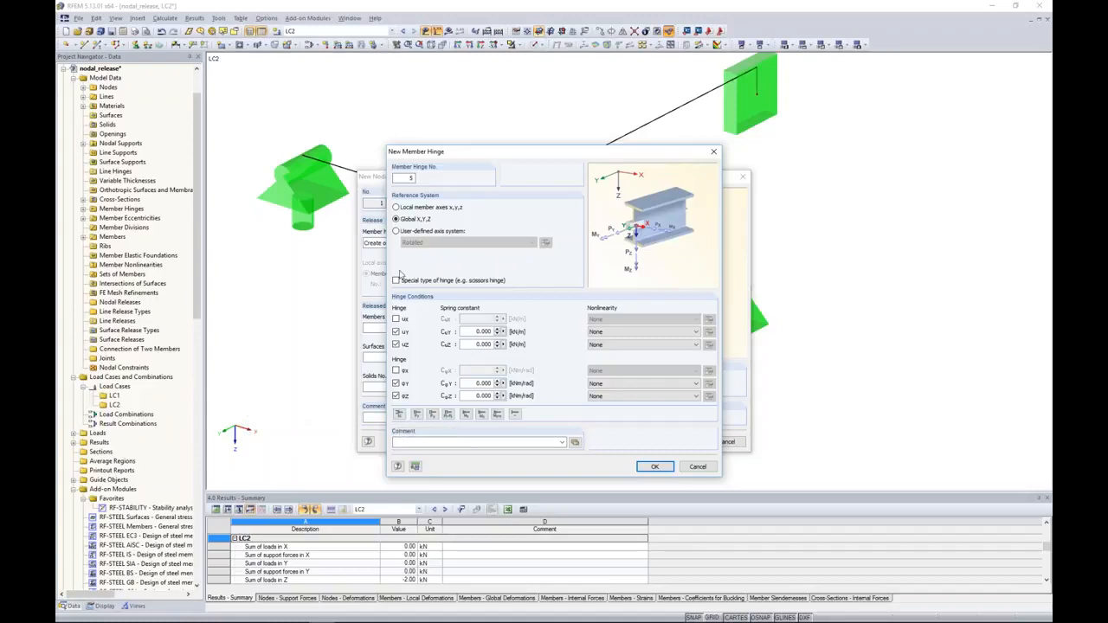
left_click(395, 371)
left_click(396, 383)
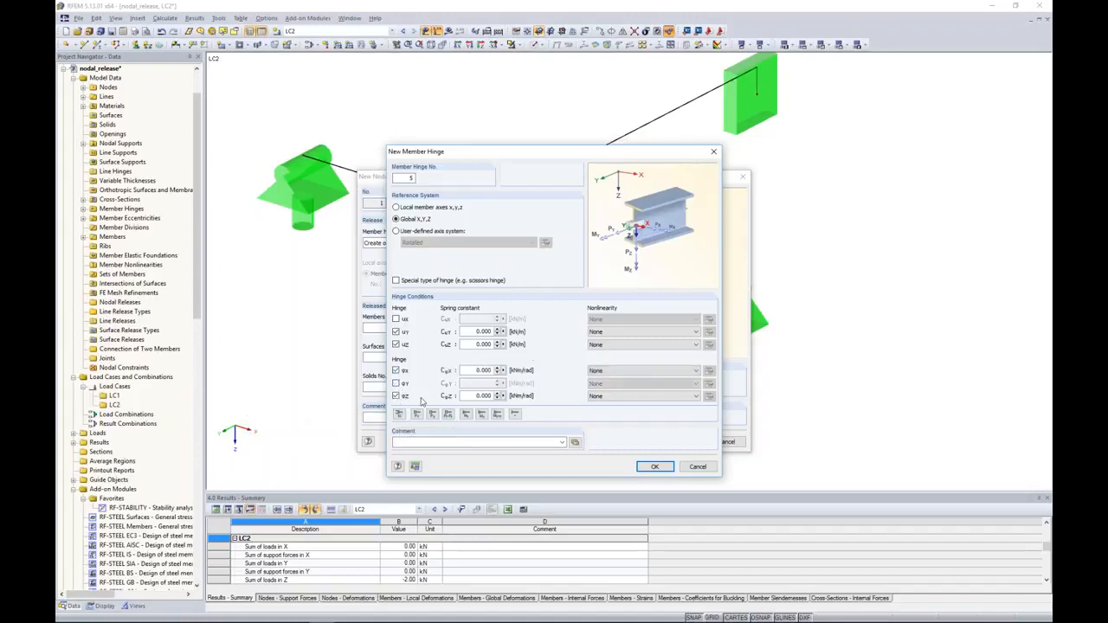
left_click(396, 395)
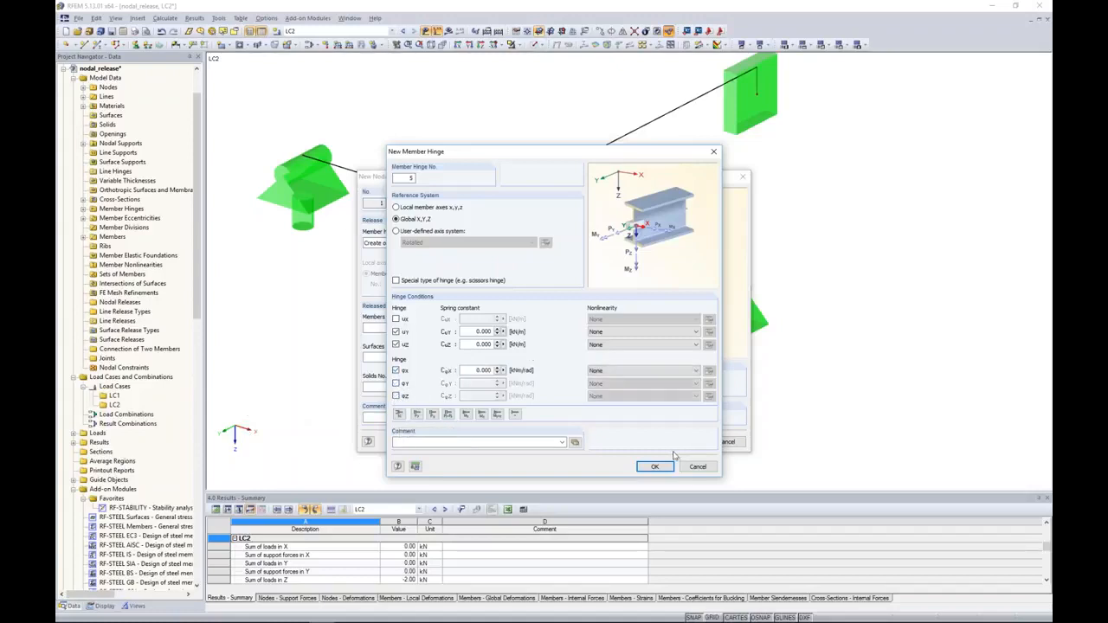
Step: Set the hinge's uZ nonlinearity to Fixed if positive P-Z and create the member hinge
double_click(470, 345)
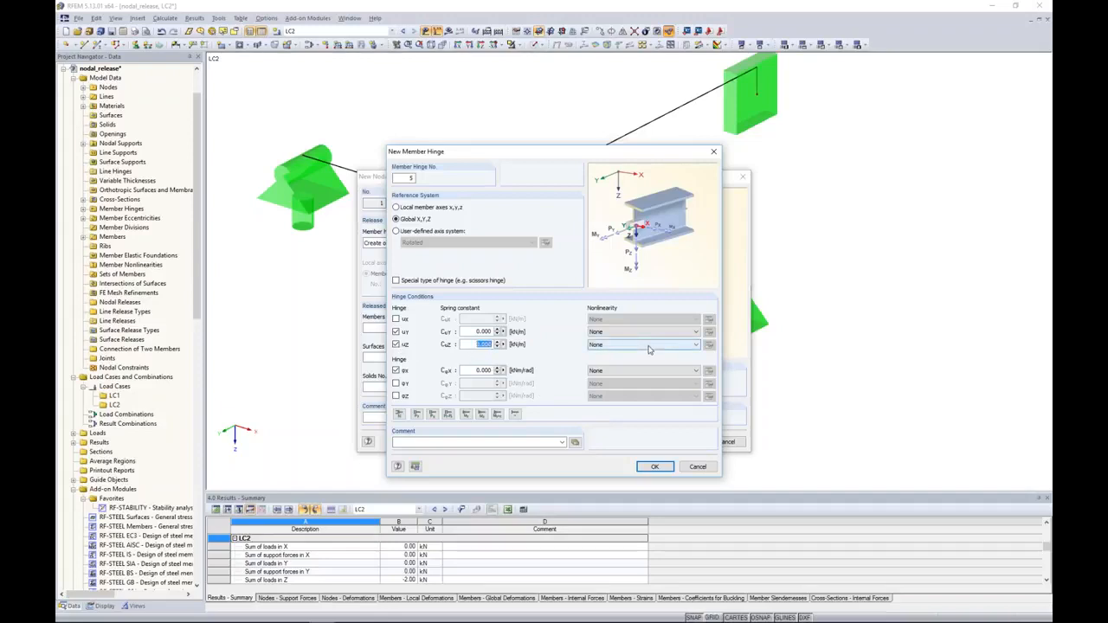
left_click(603, 346)
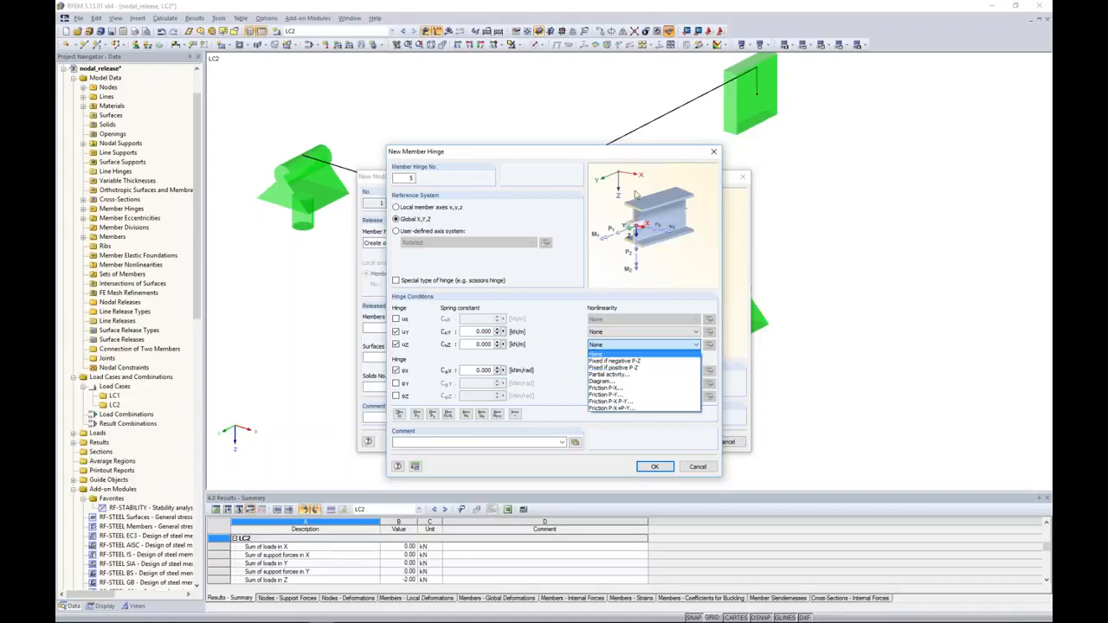
left_click(611, 369)
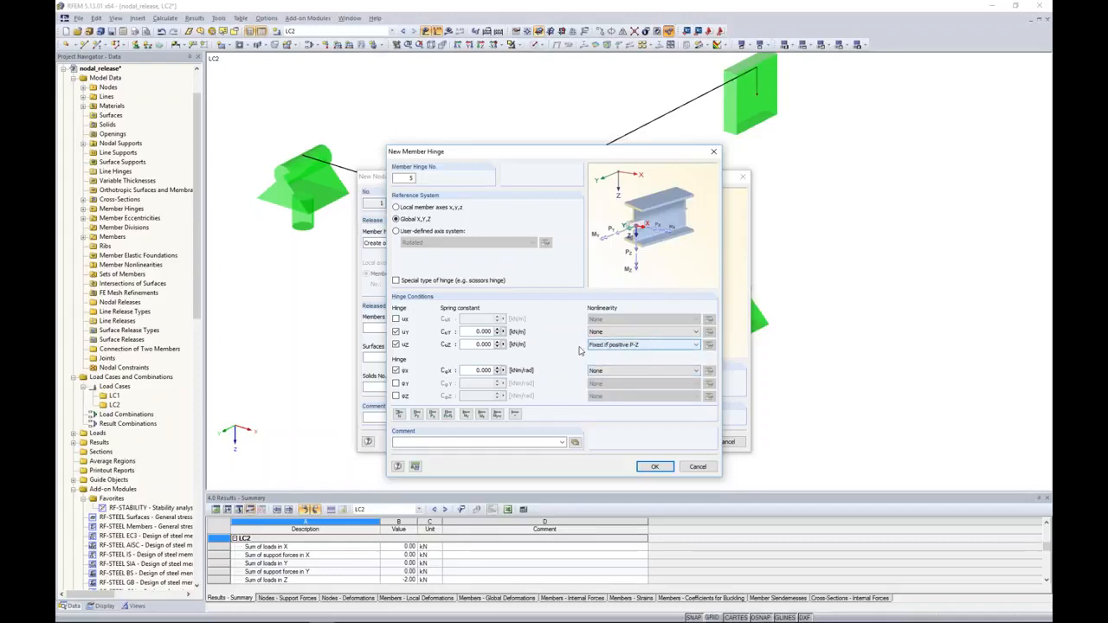
left_click(498, 345)
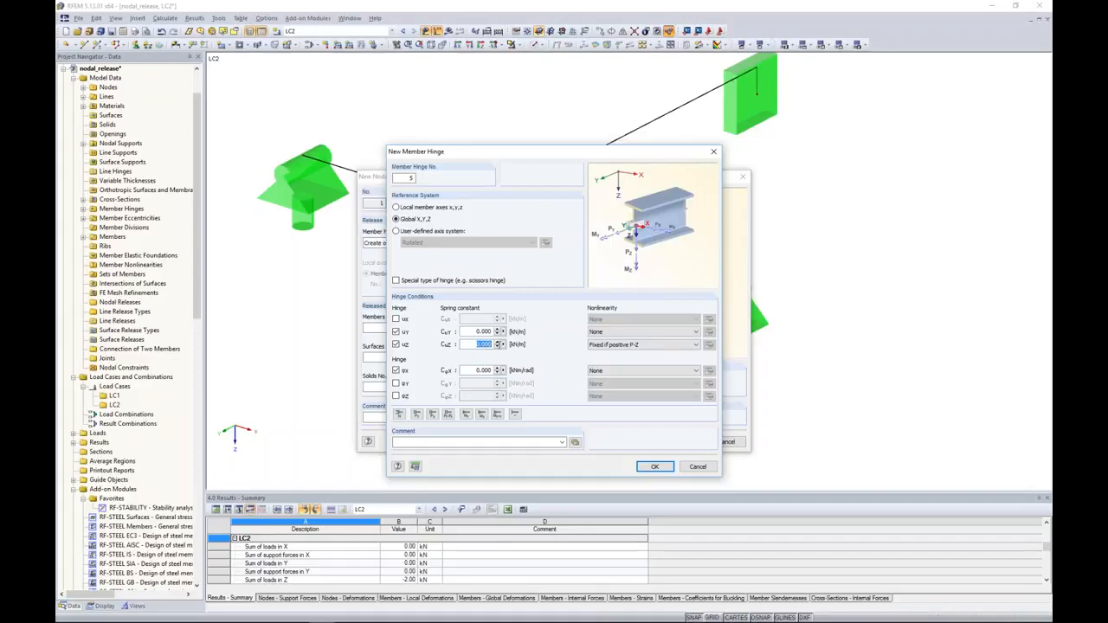
left_click(655, 466)
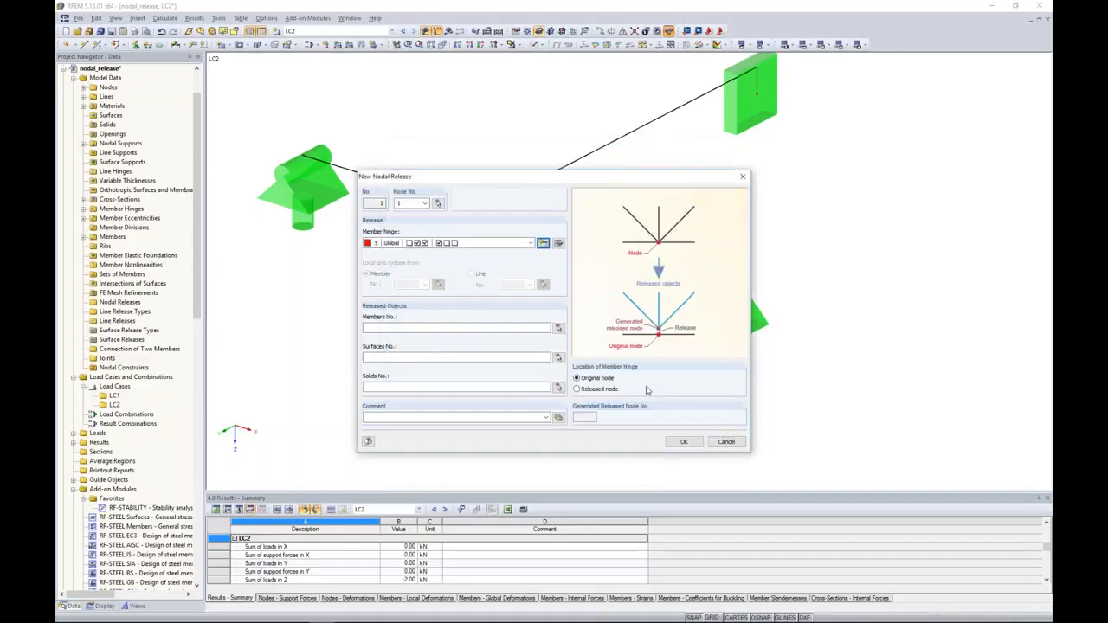
Step: Pick members 2 and 4 as the released objects and create the nodal release at node 1
left_click(451, 326)
left_click(558, 329)
left_click(459, 222)
left_click(531, 184)
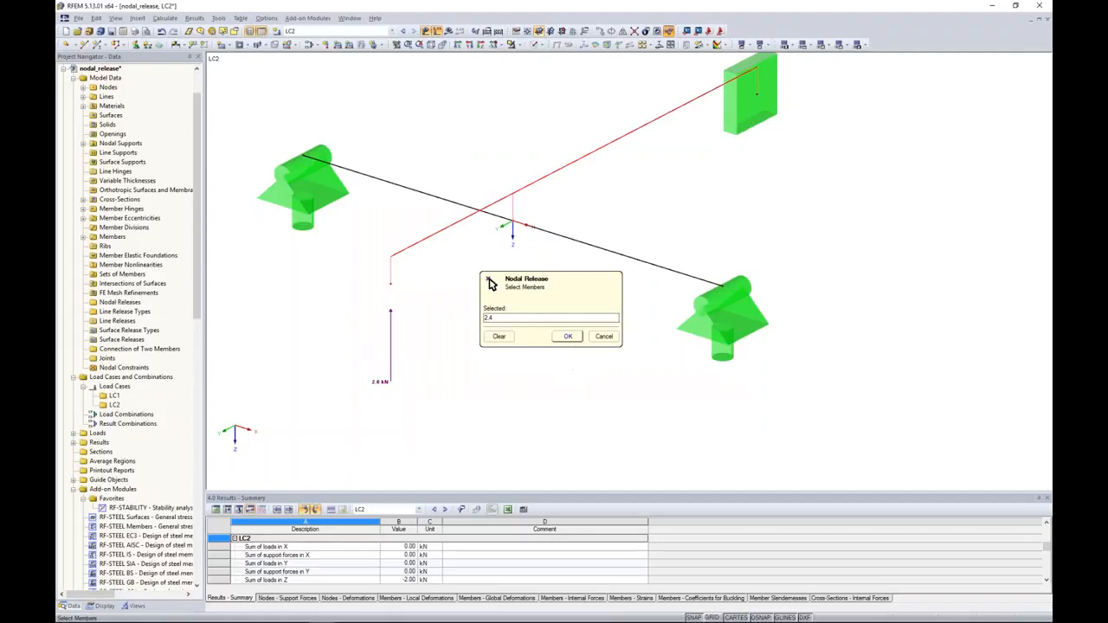
left_click(568, 336)
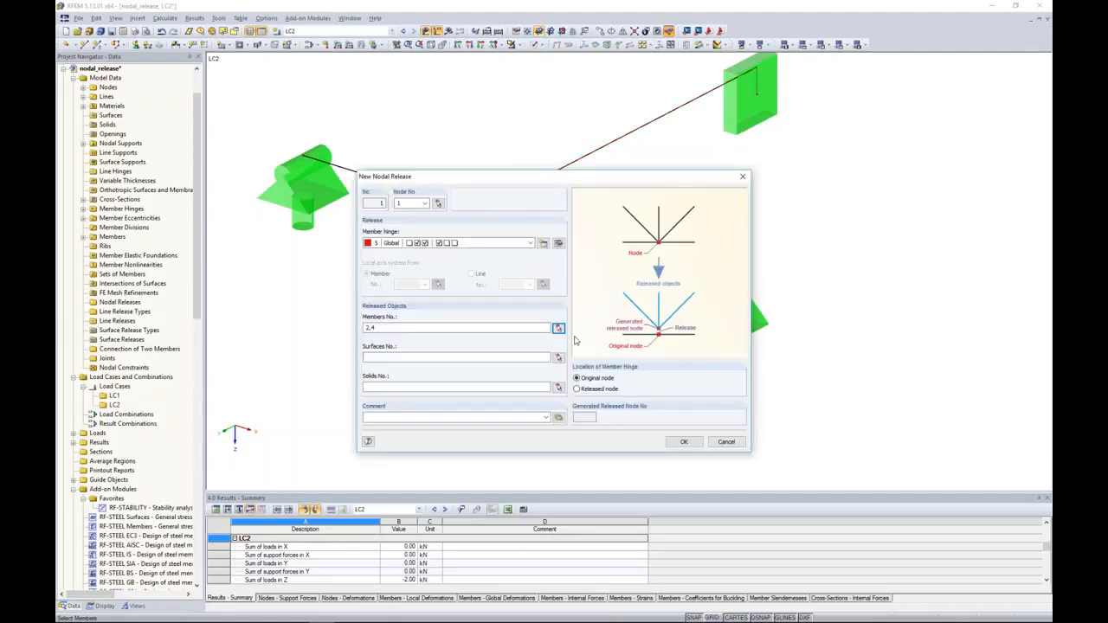
left_click(684, 443)
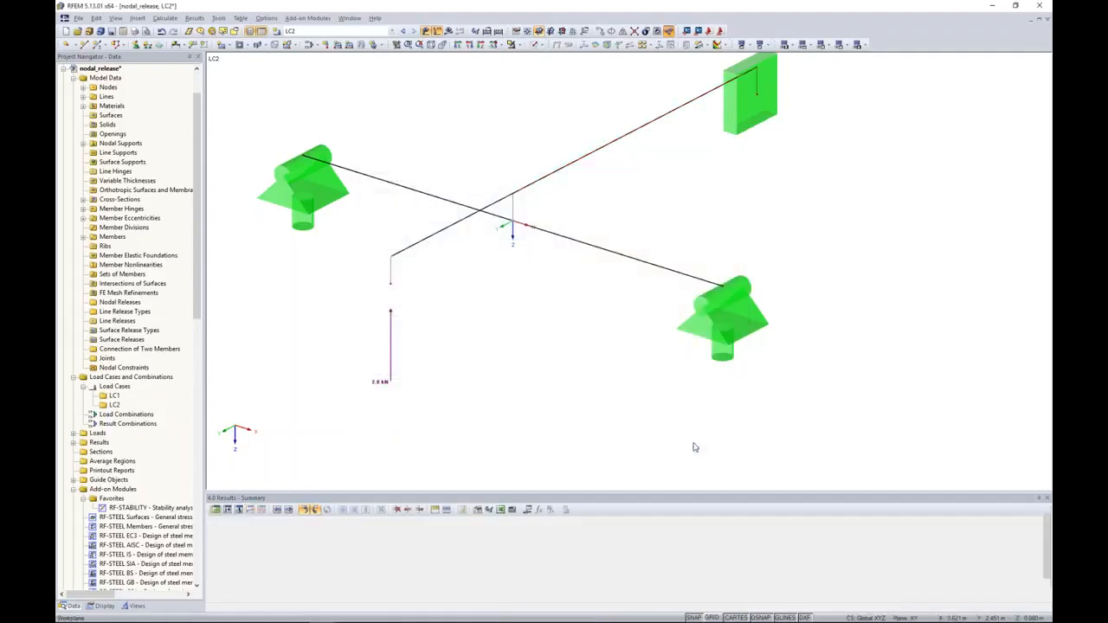
Step: Calculate LC2 with the nodal release and display the global deformations of both beams
left_click(448, 32)
key("Return")
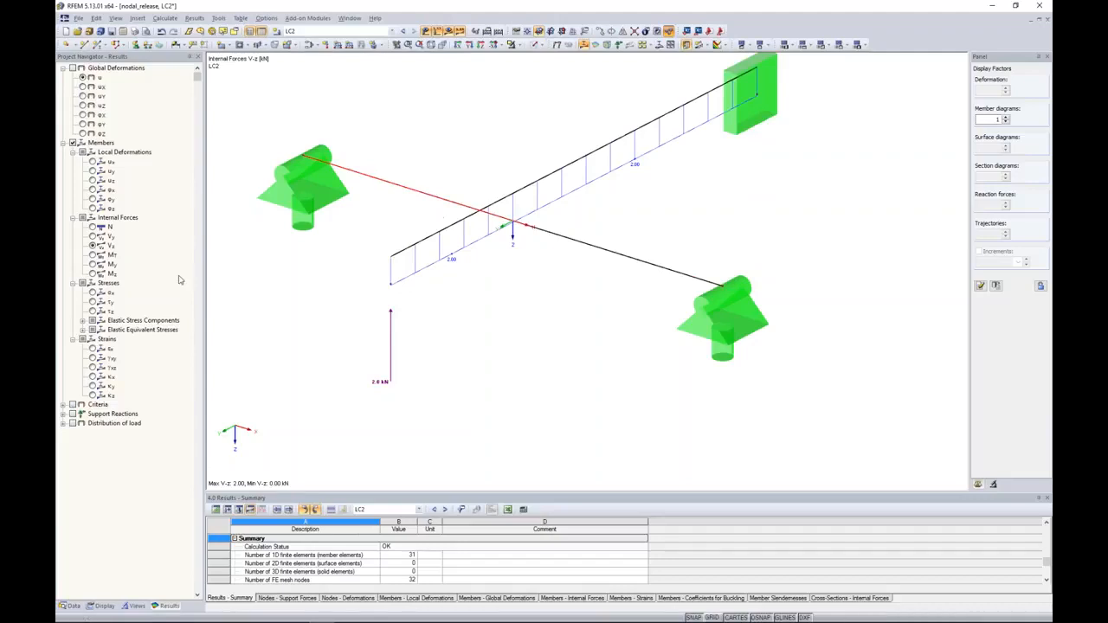
left_click(78, 67)
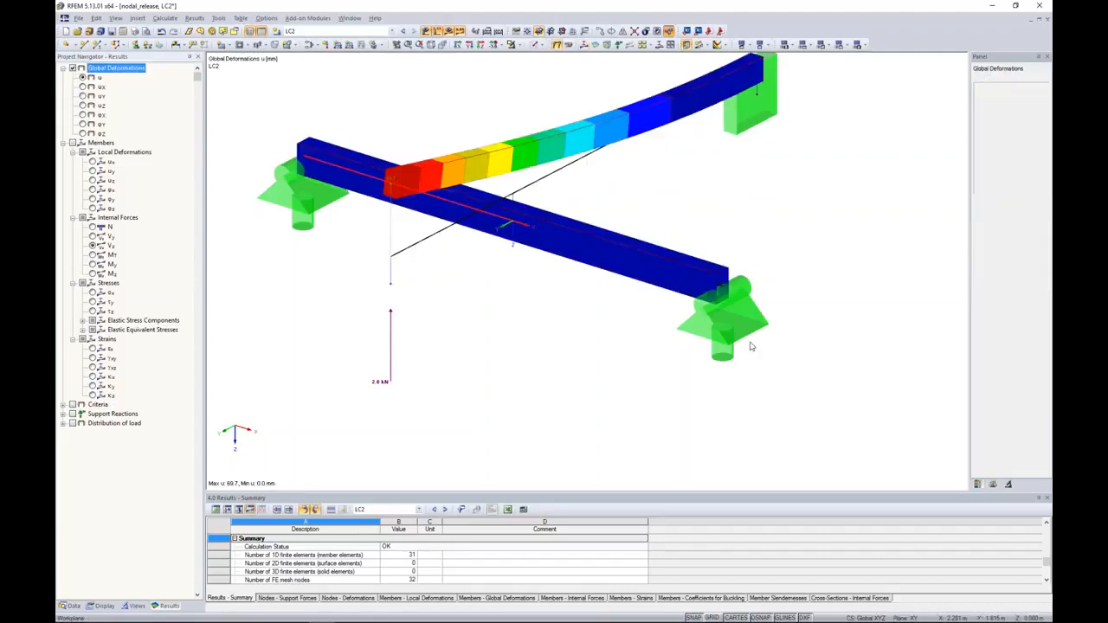
middle_click_drag(824, 366, 743, 324, "ctrl")
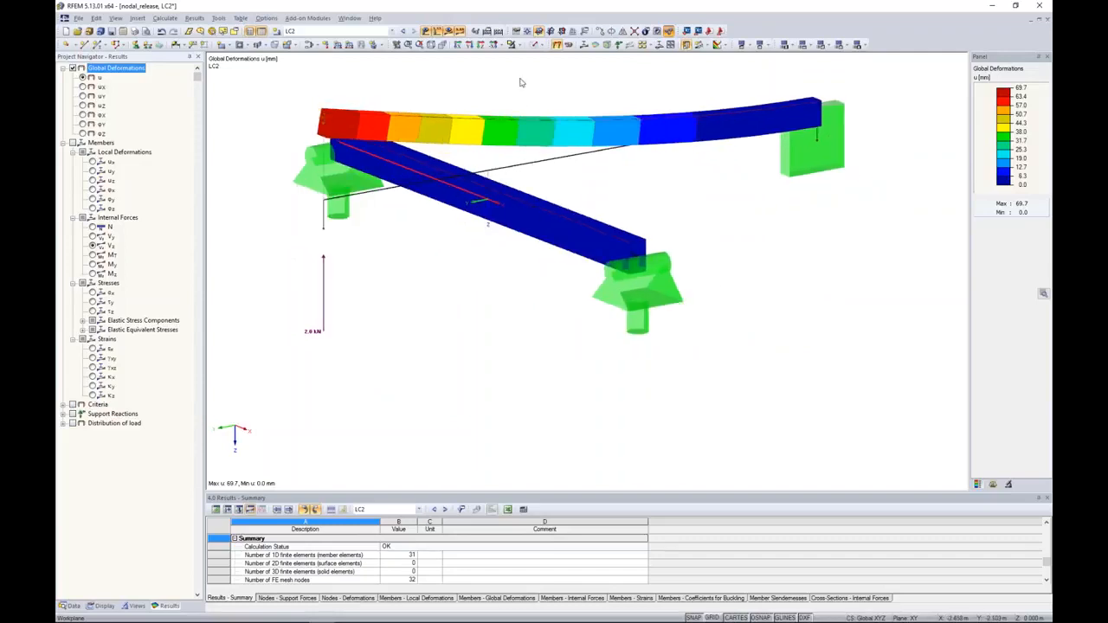
Step: Calculate LC1, view its global deformations and display the member shear forces Vz
left_click(440, 31)
left_click(448, 32)
left_click(538, 334)
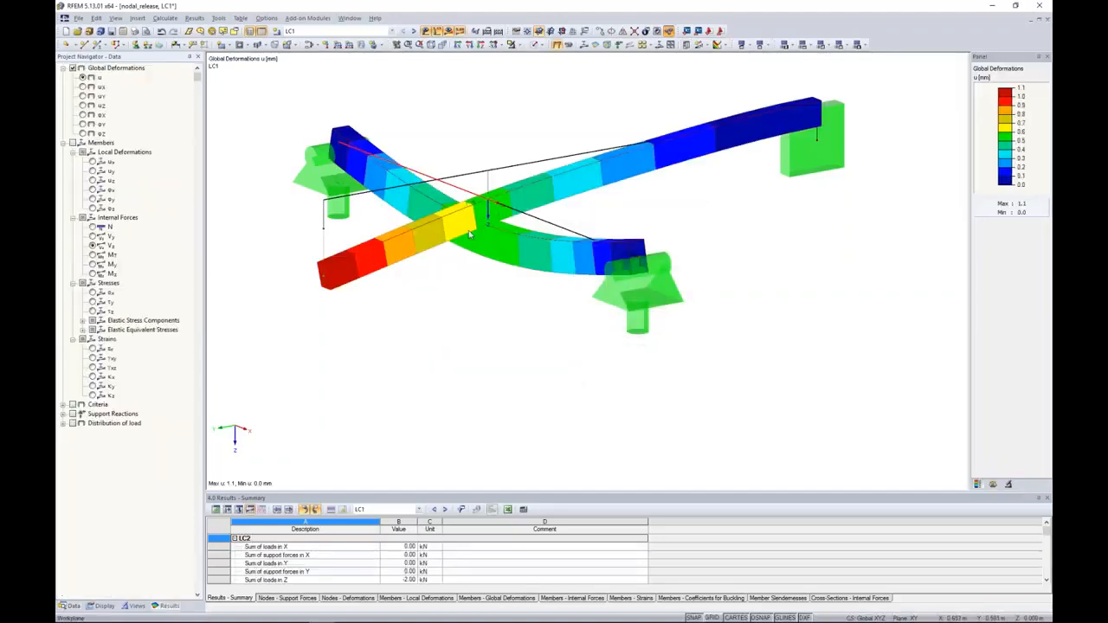
left_click(92, 246)
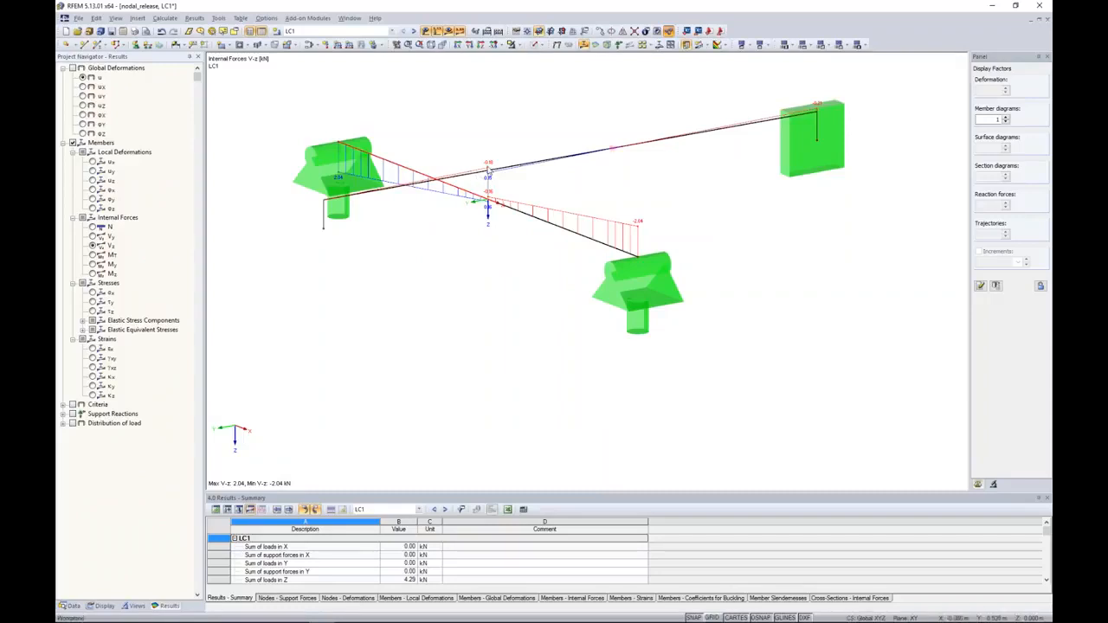
Step: Switch to the line_release model and select its horizontal plate in an oblique view
left_click(69, 607)
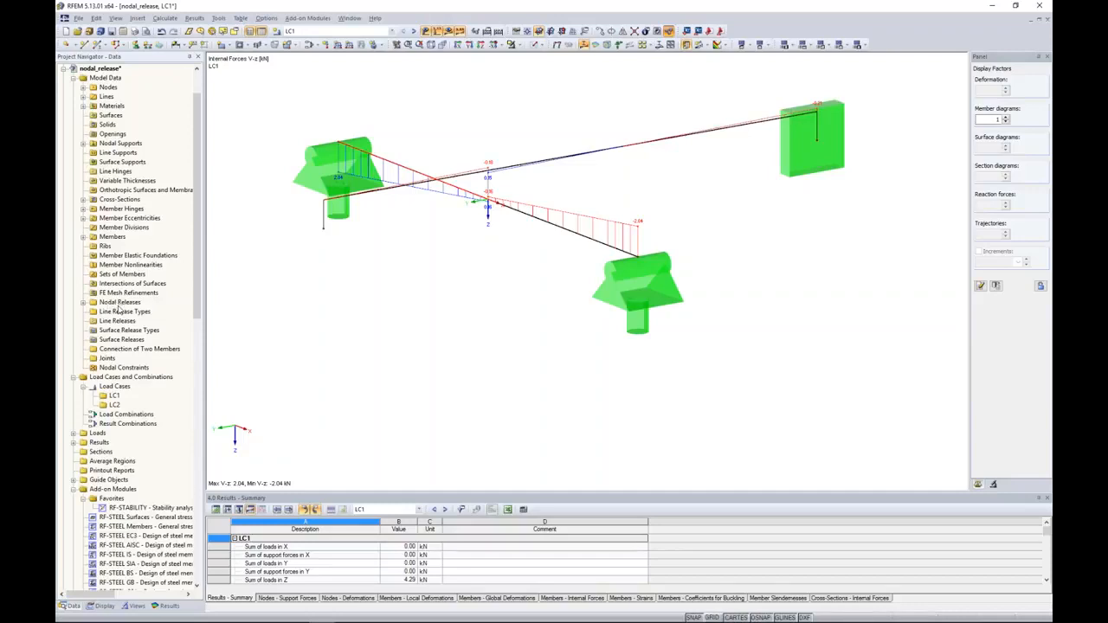
scroll(120, 310, "up", 2)
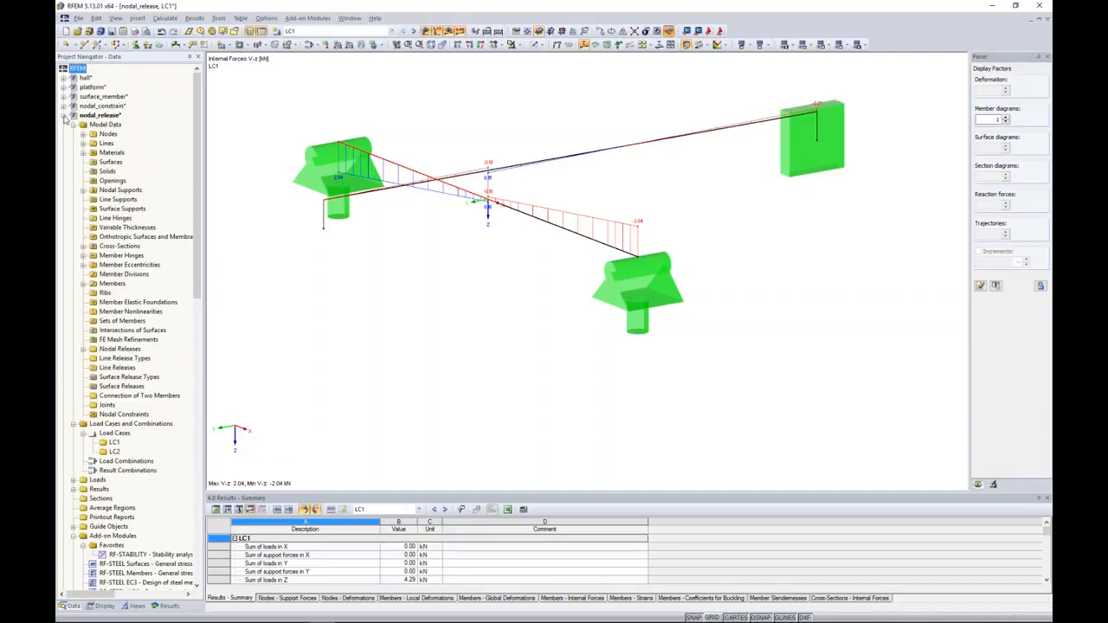
left_click(63, 116)
double_click(97, 125)
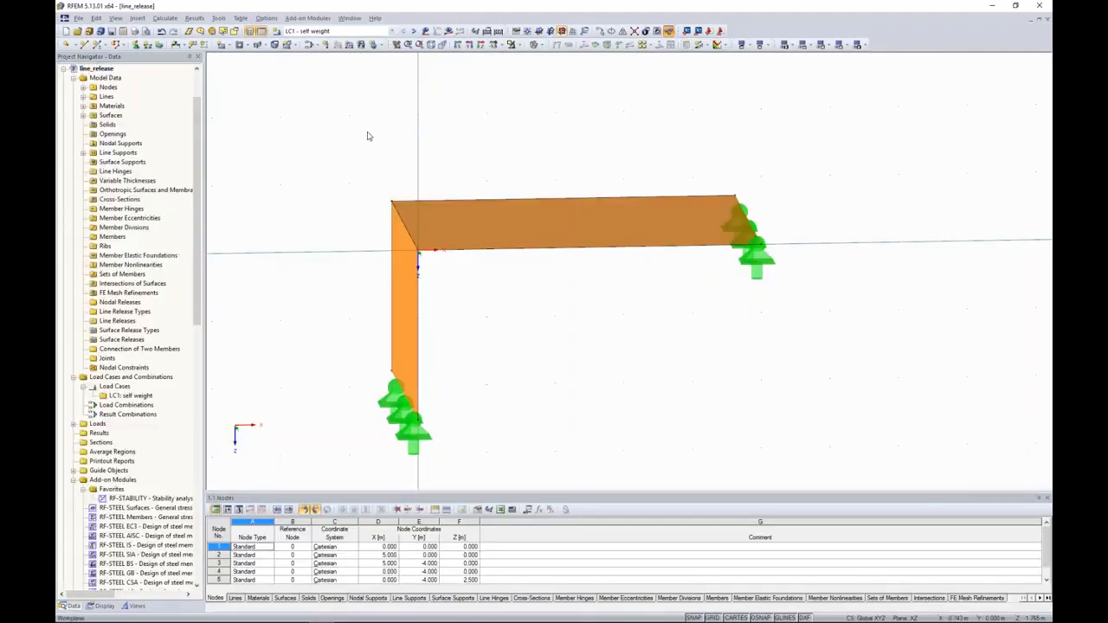
middle_click_drag(378, 136, 562, 173)
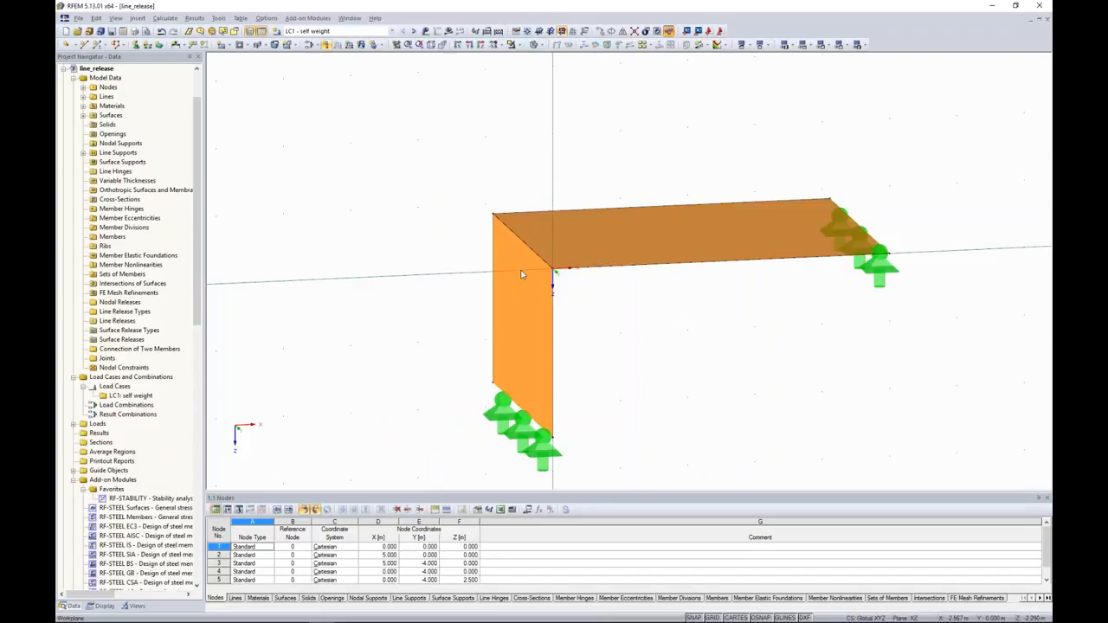
left_click(594, 240)
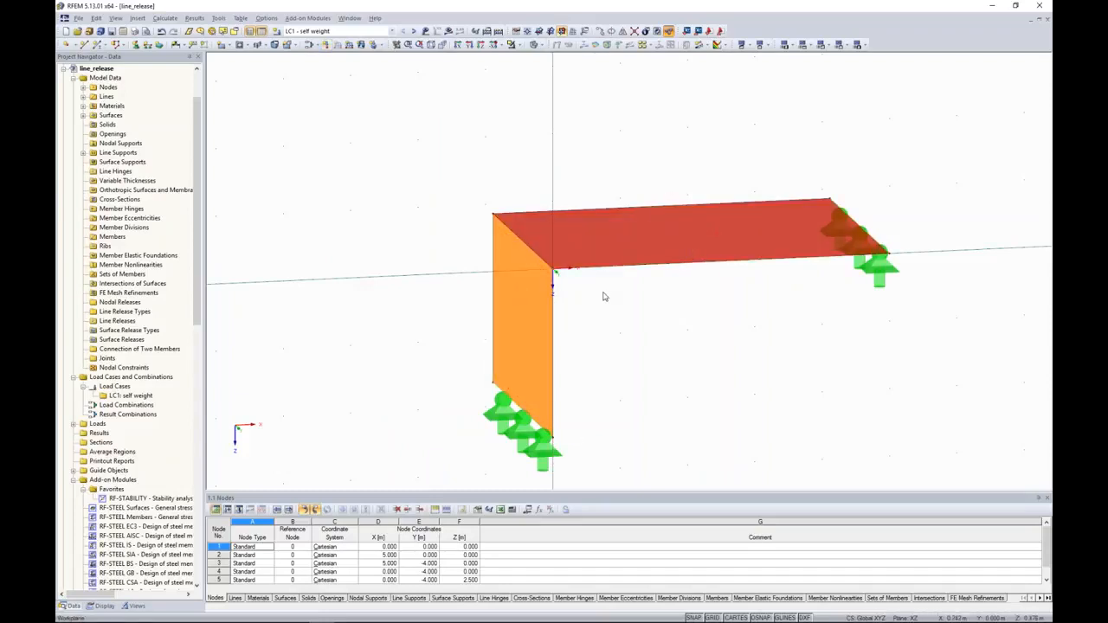
Step: Calculate the self-weight load case and inspect the global deformations of the horizontal and vertical plates
left_click(449, 32)
key("Return")
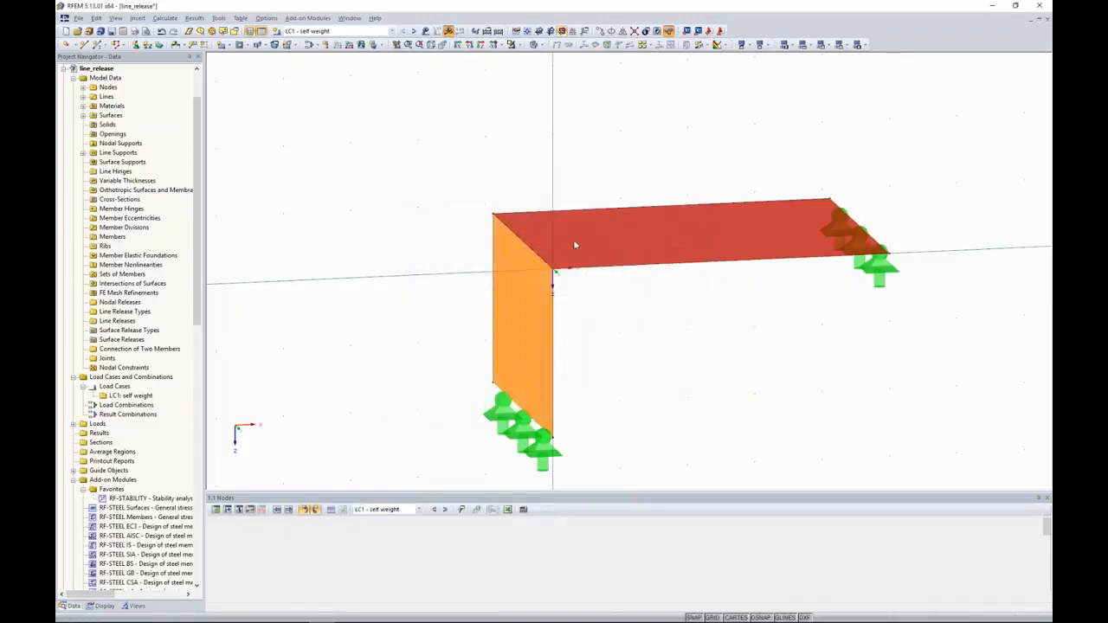
middle_click_drag(780, 330, 770, 302, "ctrl")
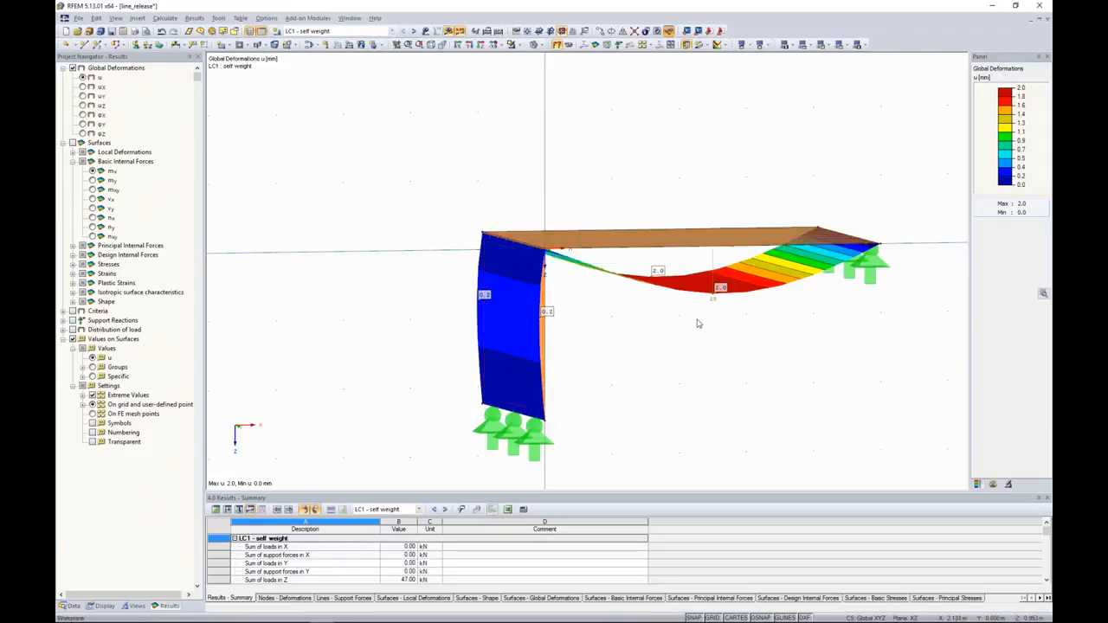
mouse_move(771, 328)
middle_mouse_down("ctrl")
mouse_move(694, 327)
mouse_move(779, 333)
middle_mouse_up("ctrl")
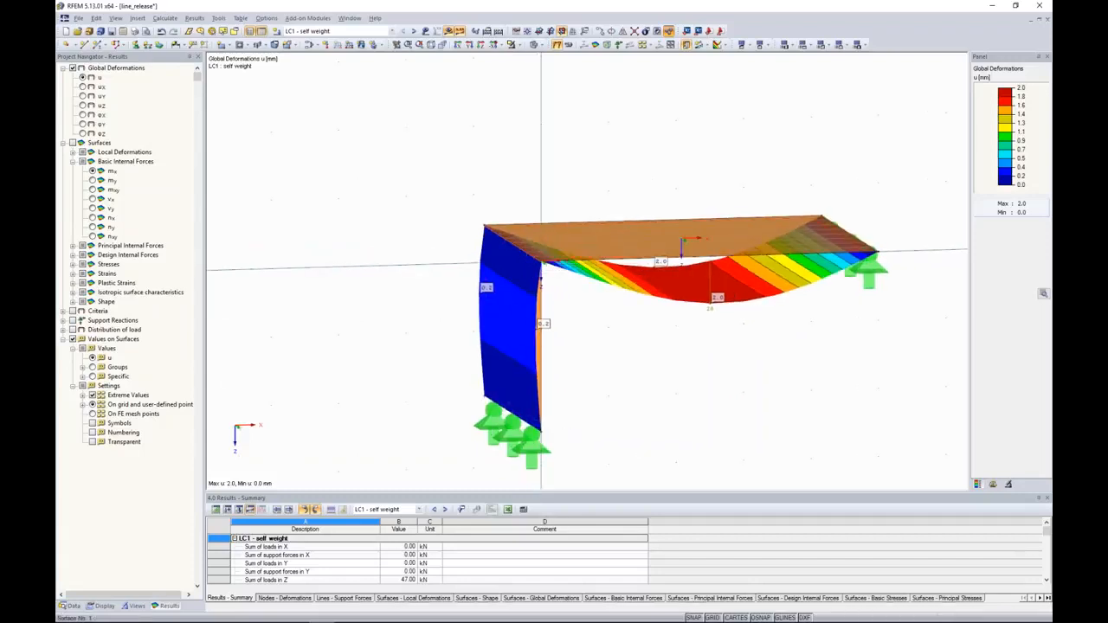
left_click(567, 244)
left_click(525, 286)
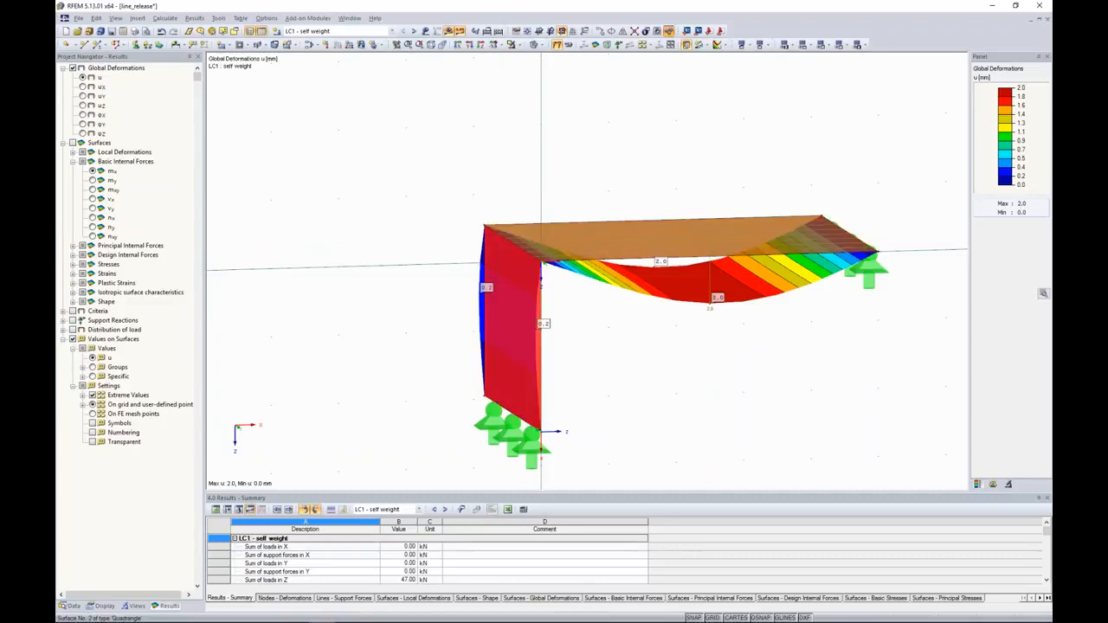
left_click(648, 352)
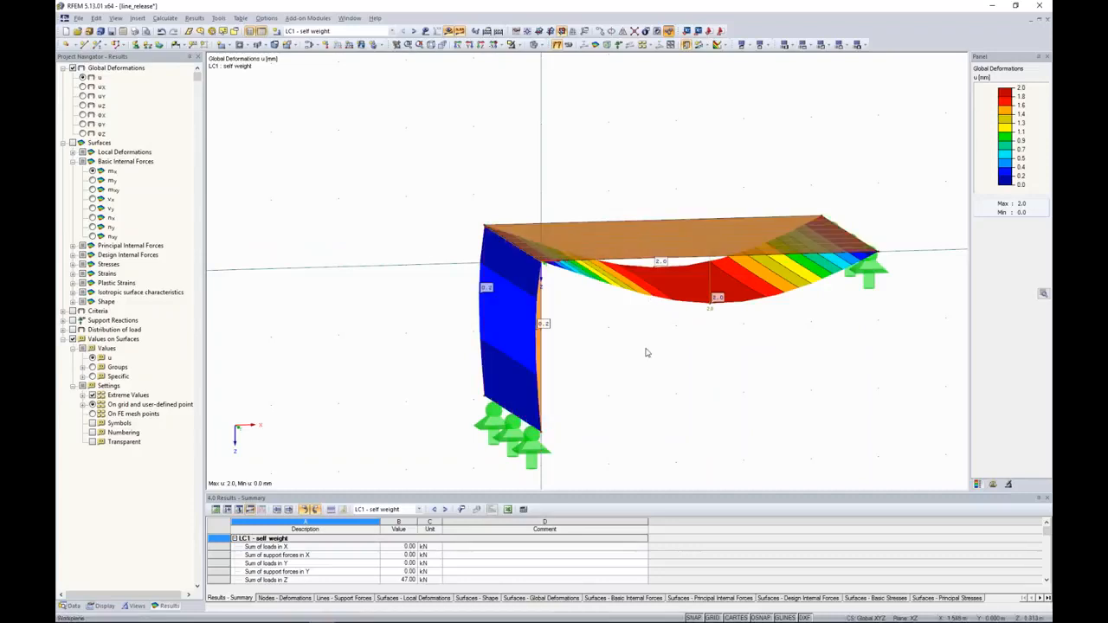
Step: Start a new line release on line 4, the plates' common edge, with a new release type that frees rotation φx
left_click(73, 606)
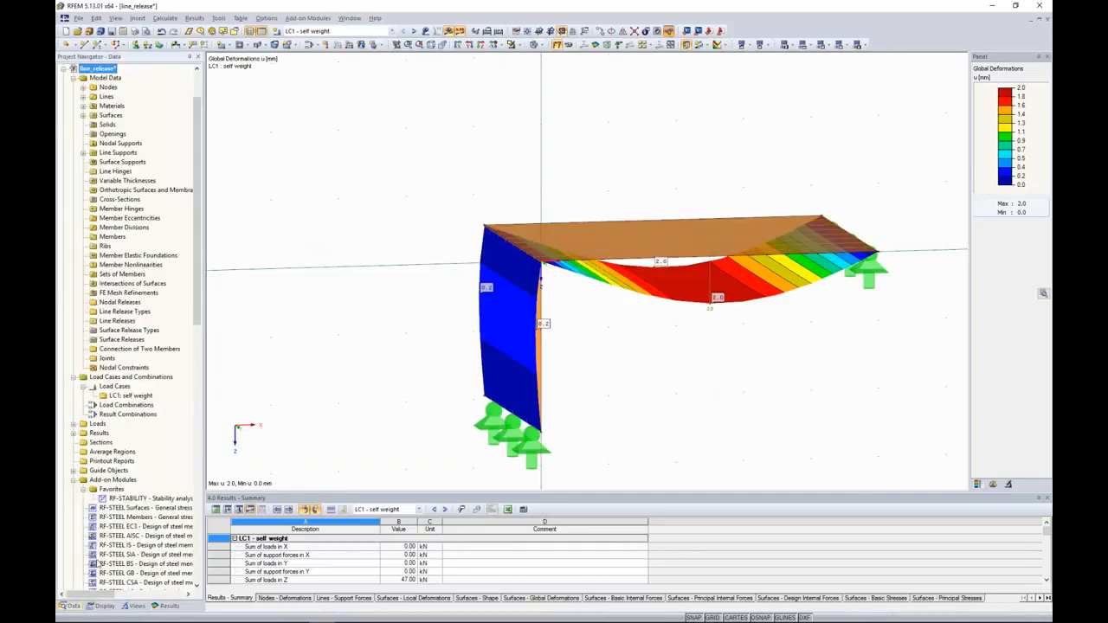
right_click(113, 322)
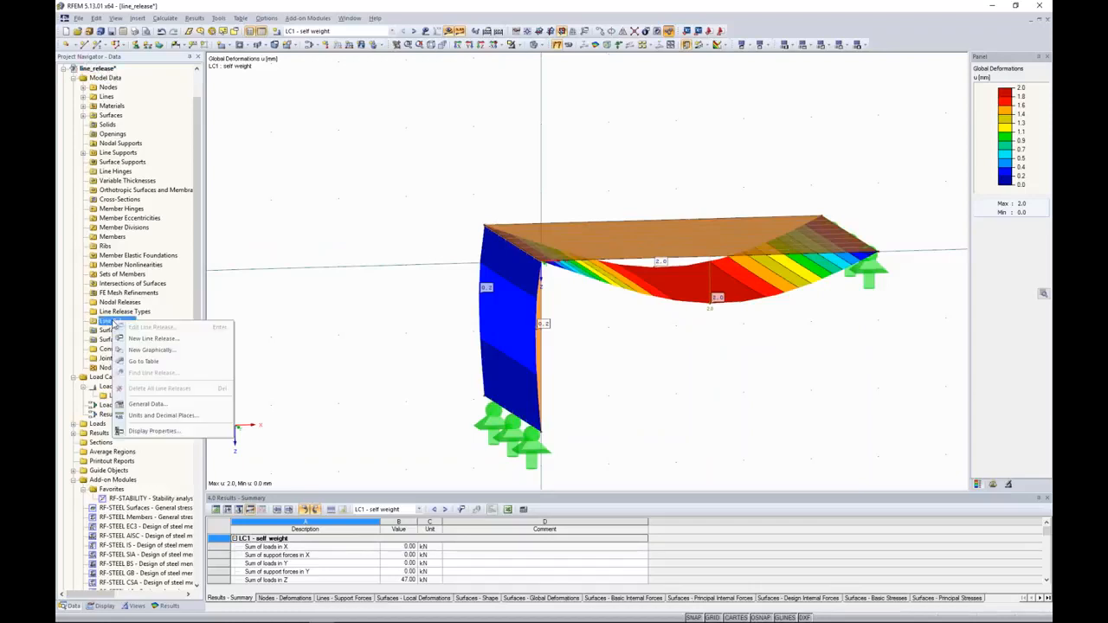
left_click(141, 342)
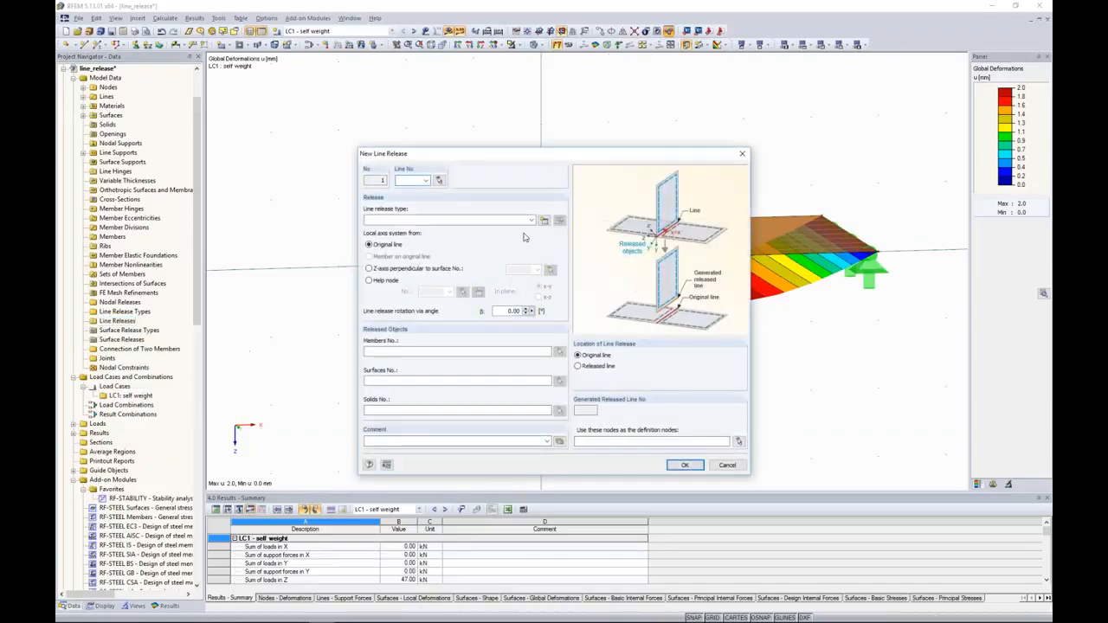
left_click(439, 180)
left_click(505, 241)
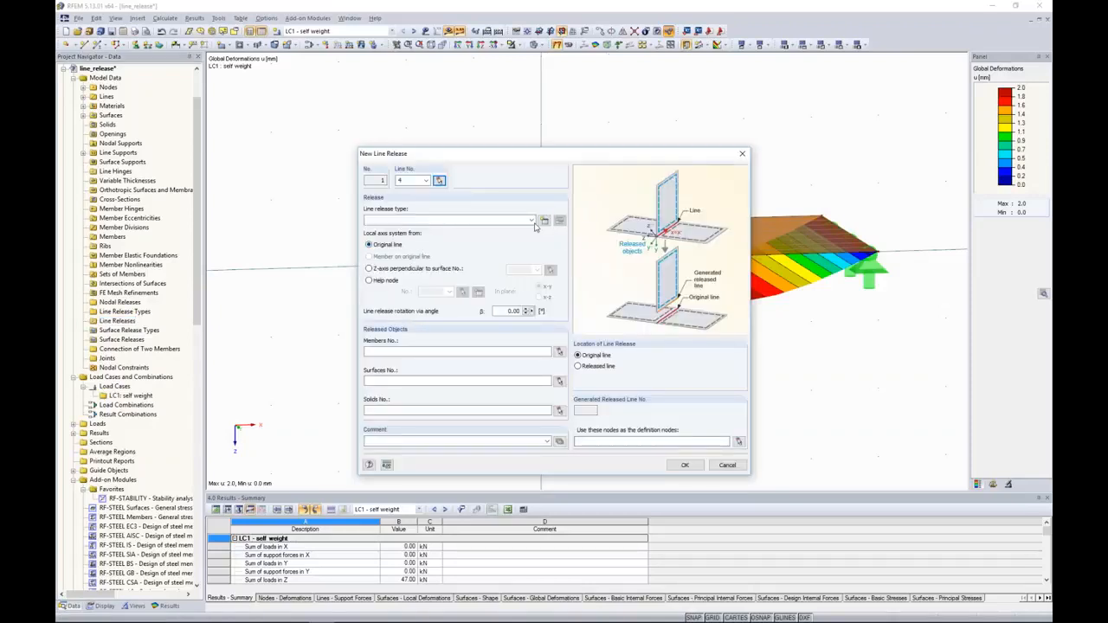
left_click(544, 221)
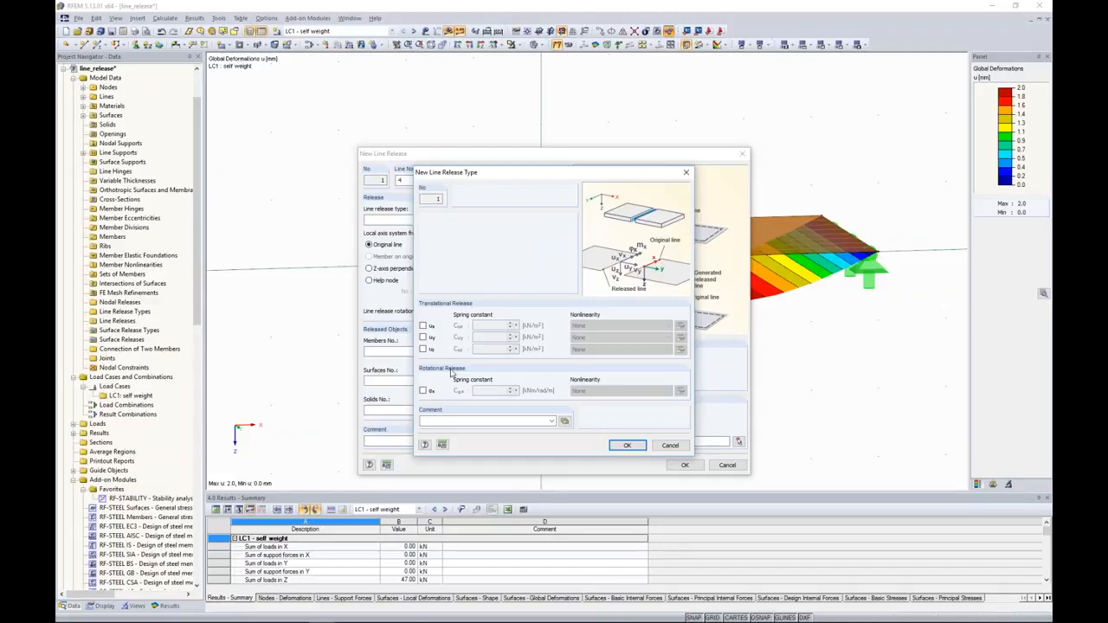
left_click(424, 391)
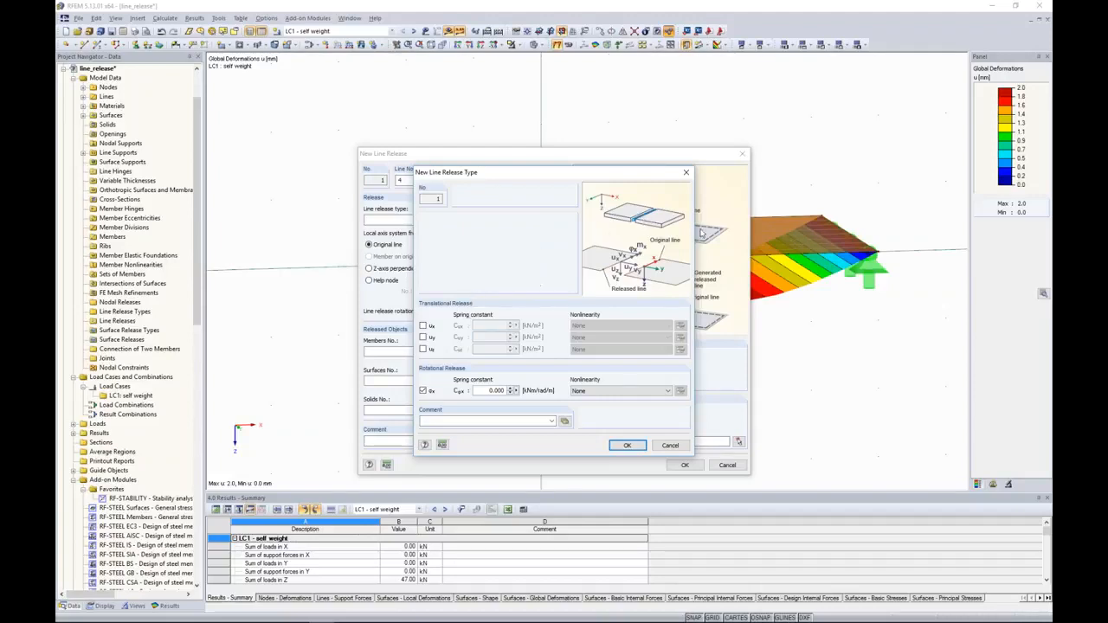
left_click(422, 326)
left_click(423, 337)
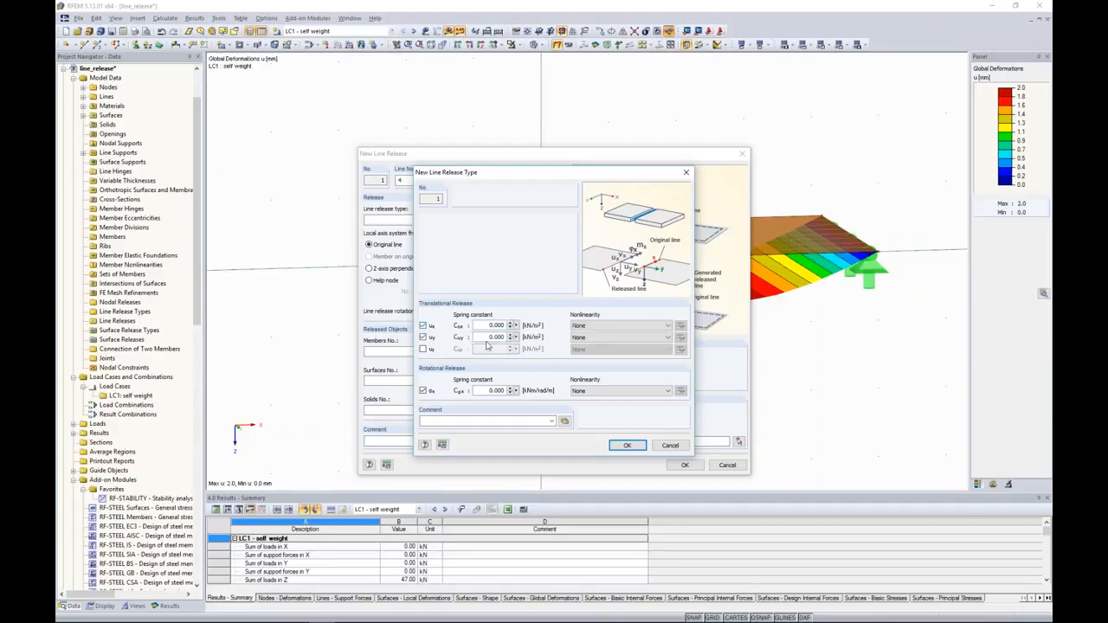
left_click(619, 326)
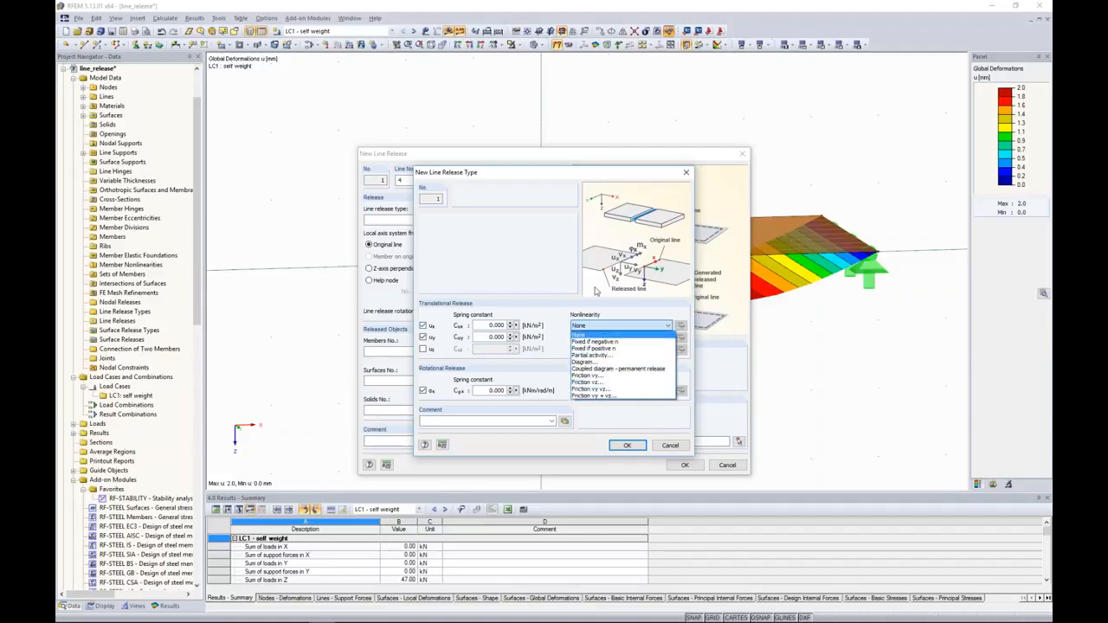
left_click(424, 326)
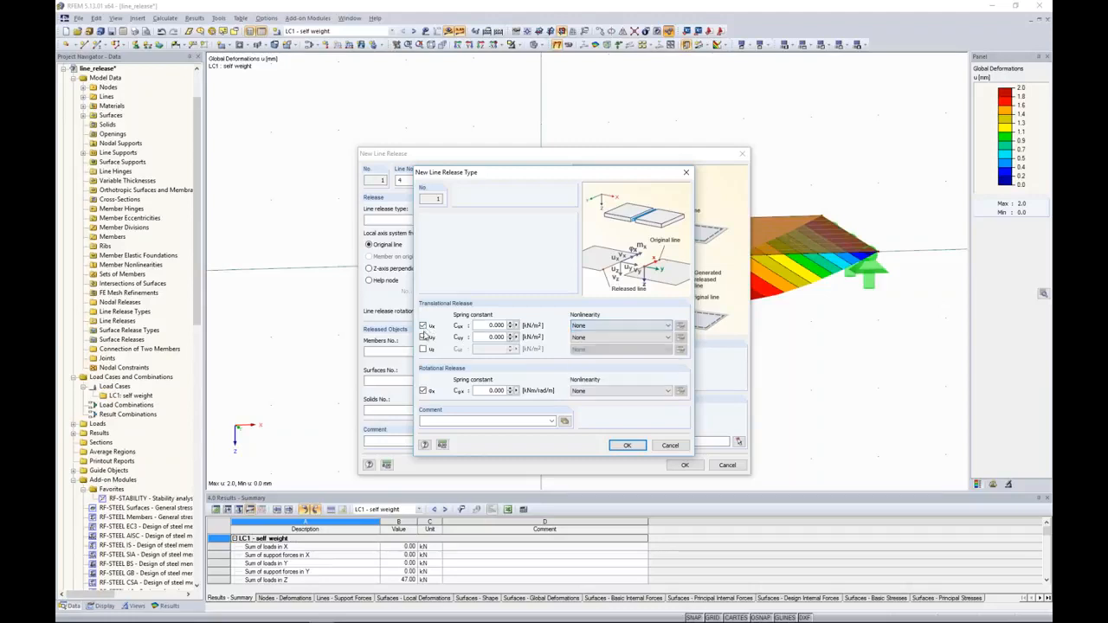
left_click(423, 337)
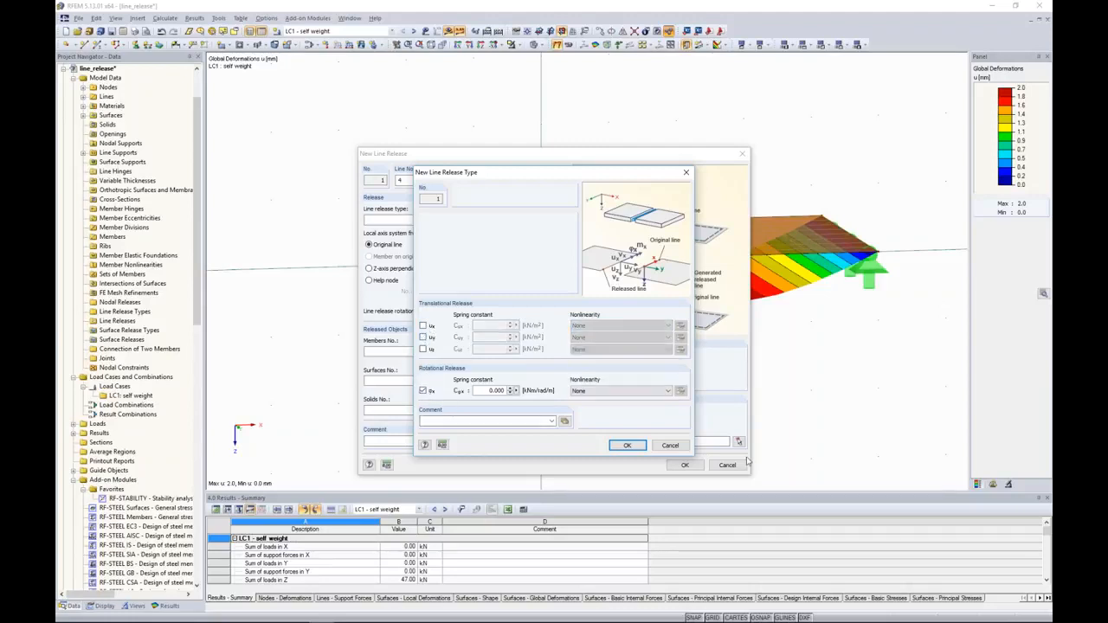
Step: Accept the line release type and create the line release with surface 1 as the released object, deleting the existing results
left_click(631, 446)
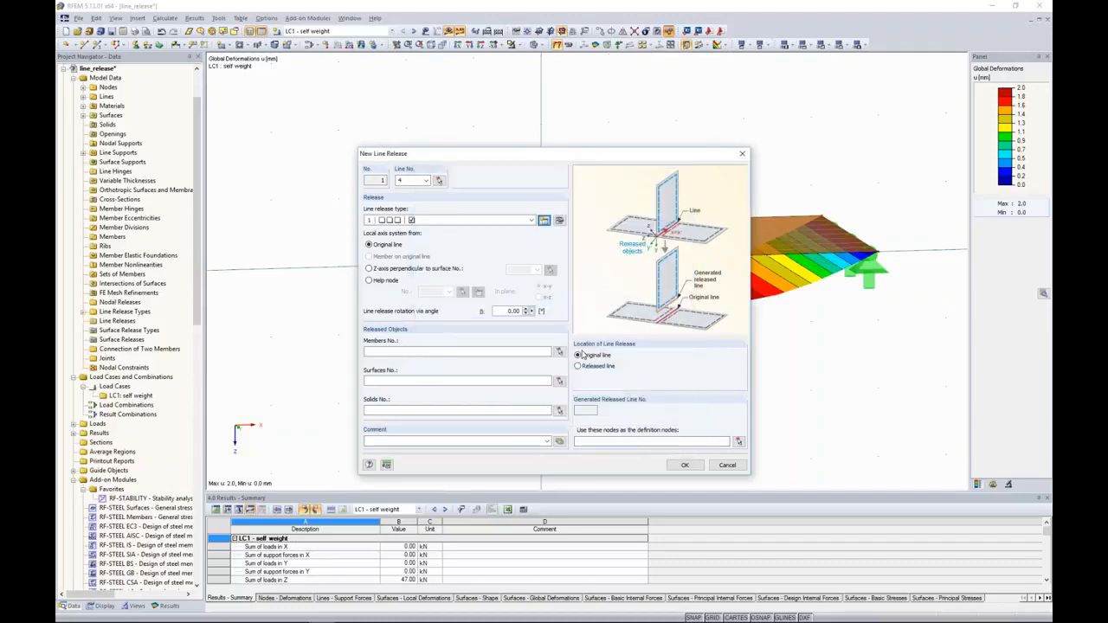
left_click(398, 381)
left_click(559, 381)
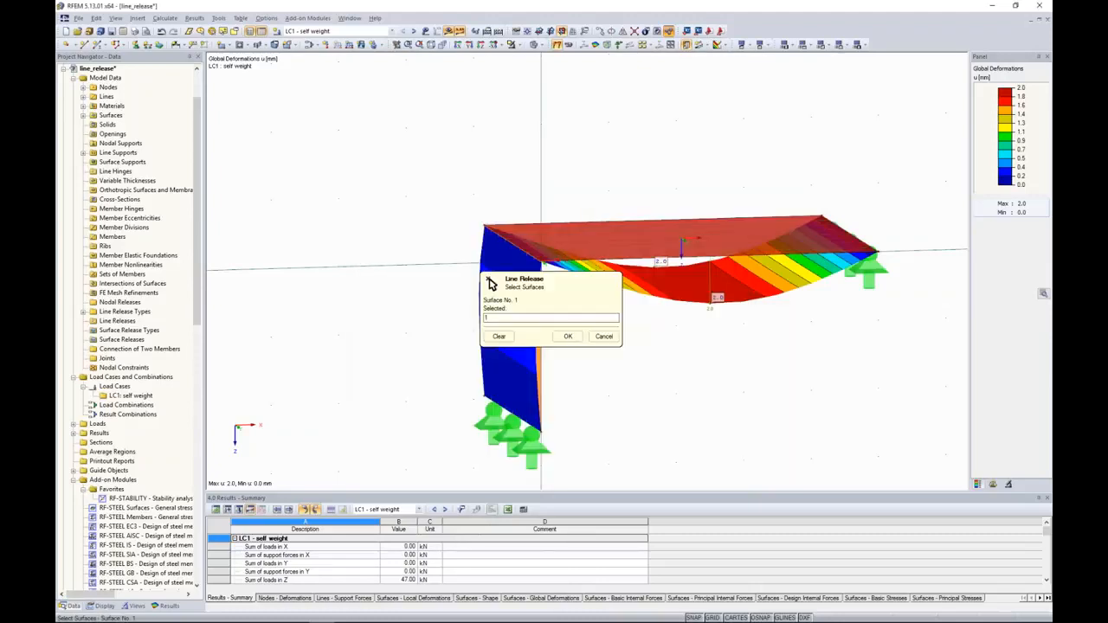
left_click(568, 336)
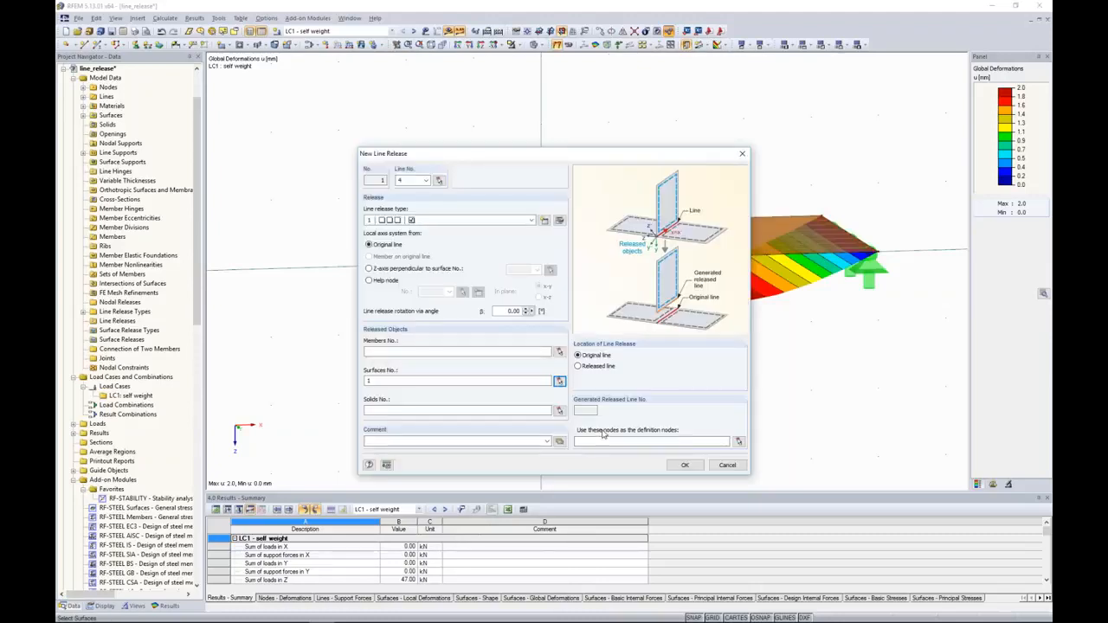
left_click(684, 465)
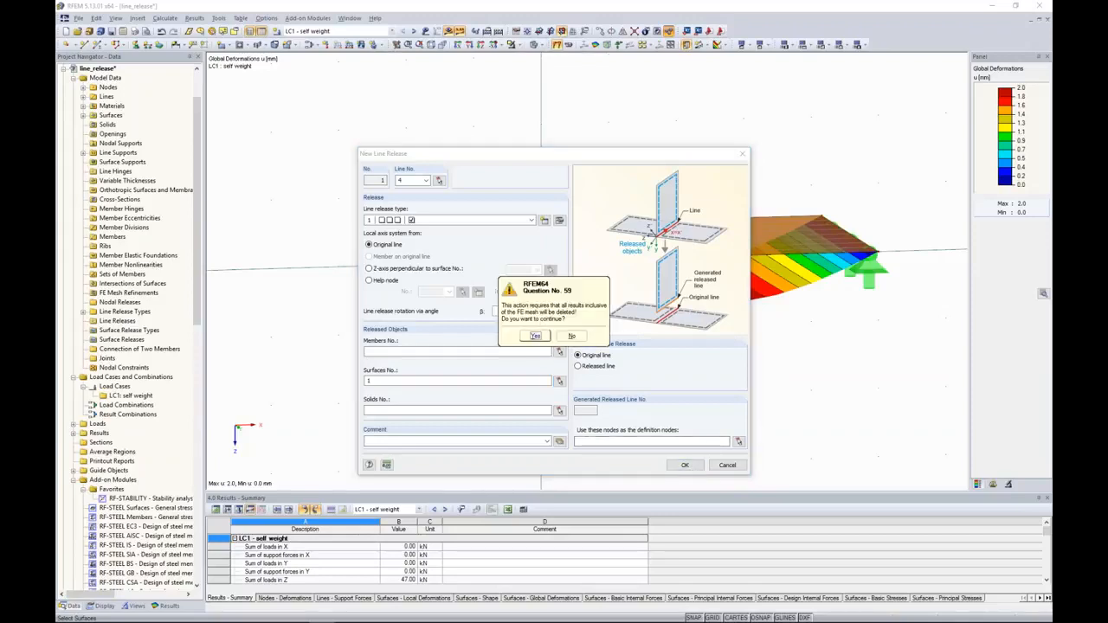
left_click(535, 336)
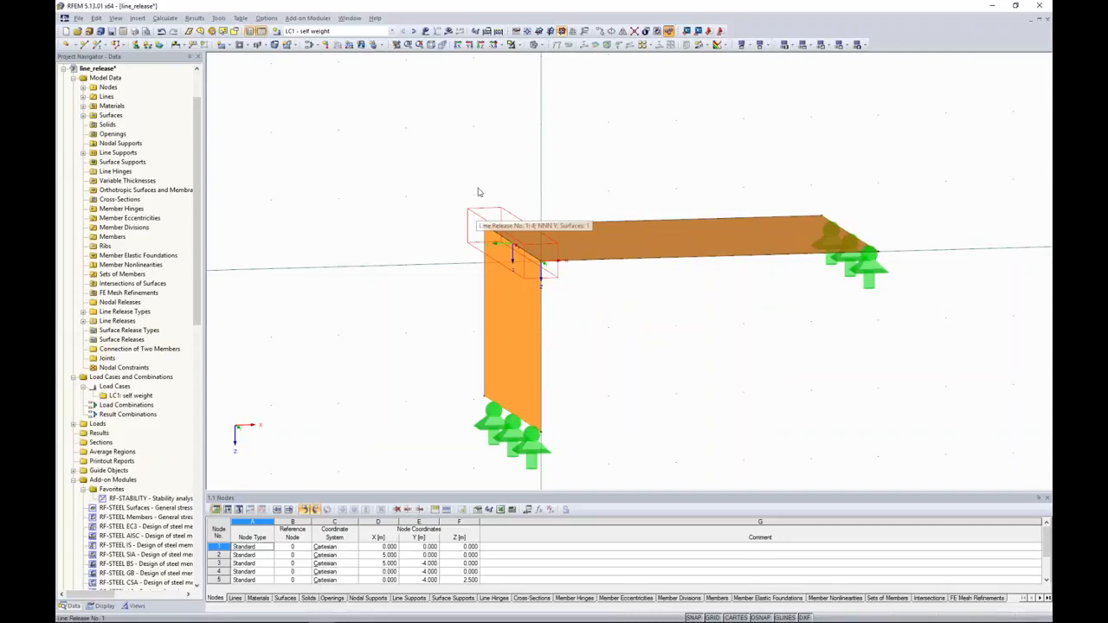
Step: Recalculate the self-weight load case with the line release and examine the global deformations in side view
left_click(450, 32)
key("Return")
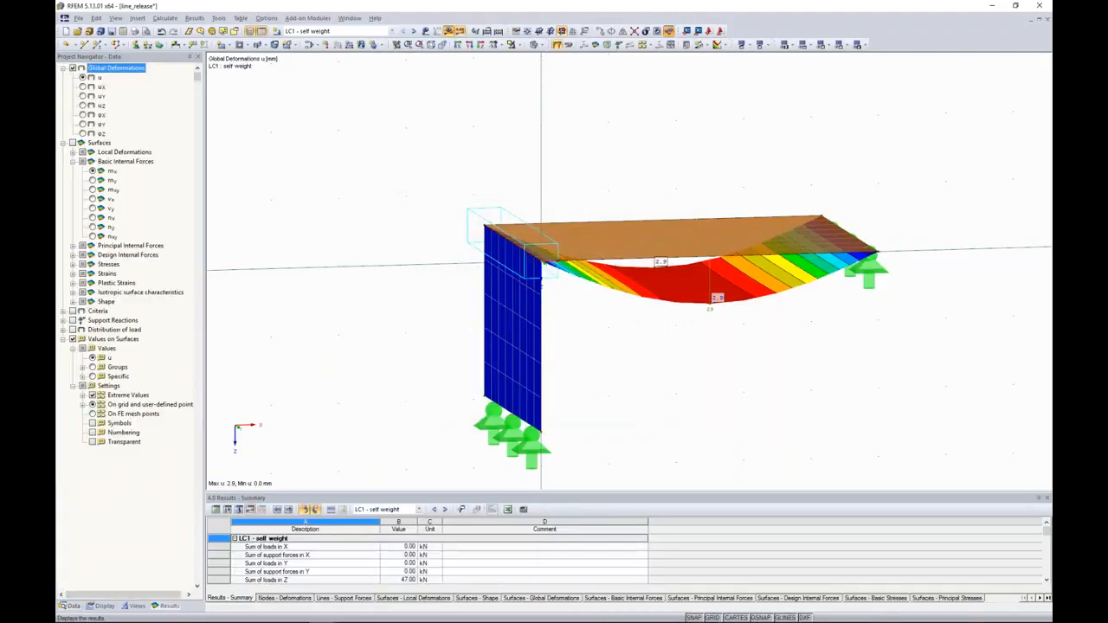
middle_click_drag(670, 371, 619, 339, "ctrl")
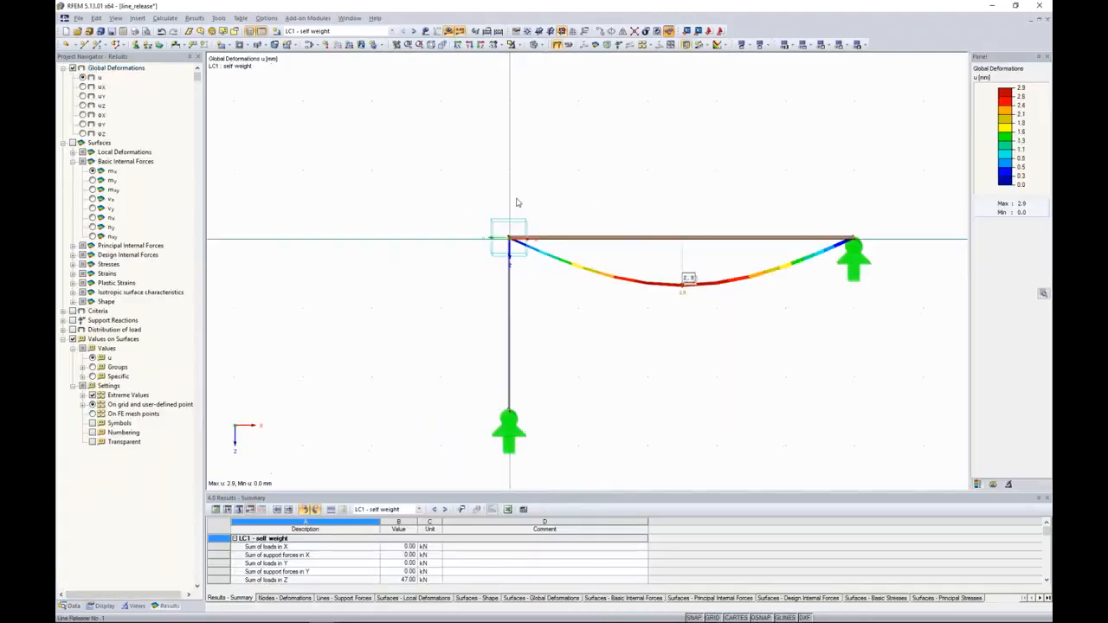
Step: Display the line support reactions together with the global deformations and view both plates in 3D
middle_click_drag(545, 211, 553, 210, "ctrl")
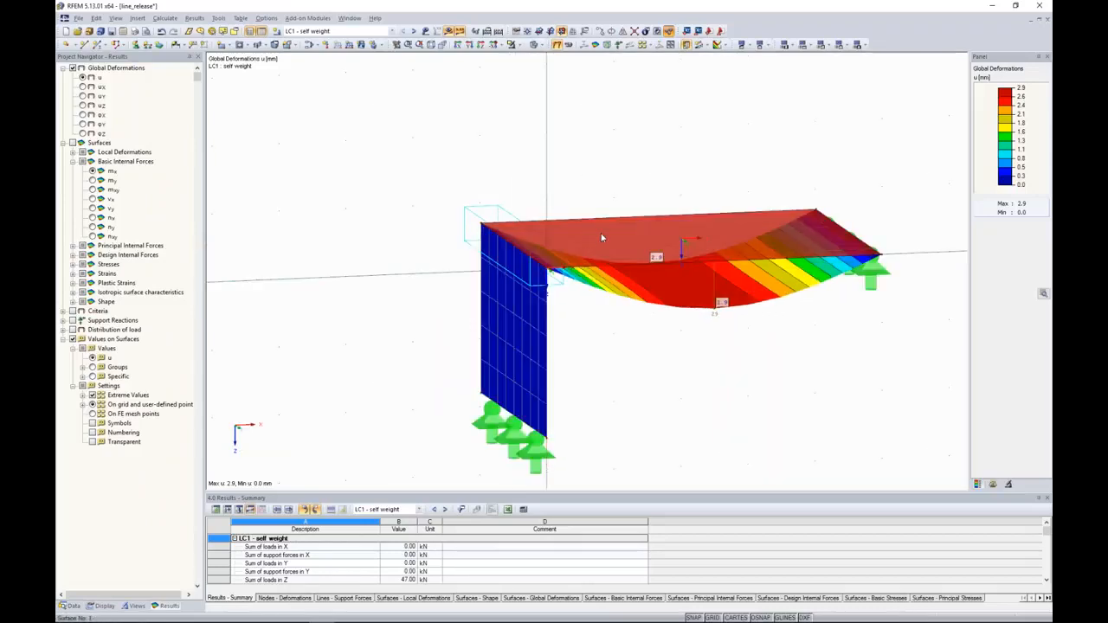
left_click(538, 317)
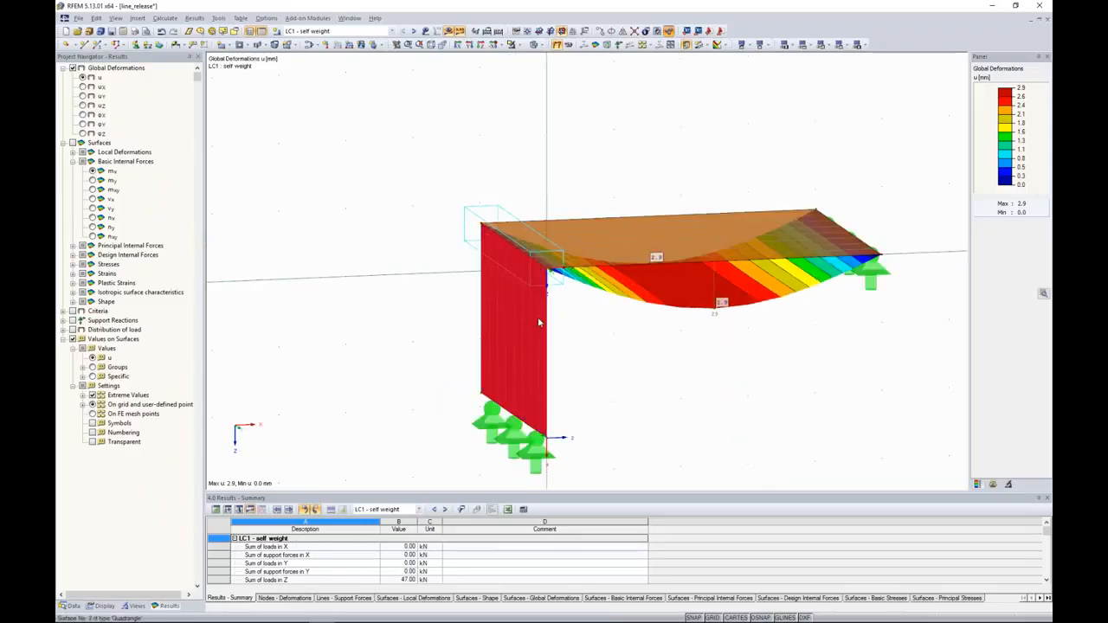
left_click(413, 133)
middle_click_drag(674, 344, 641, 338, "ctrl")
left_click(73, 321)
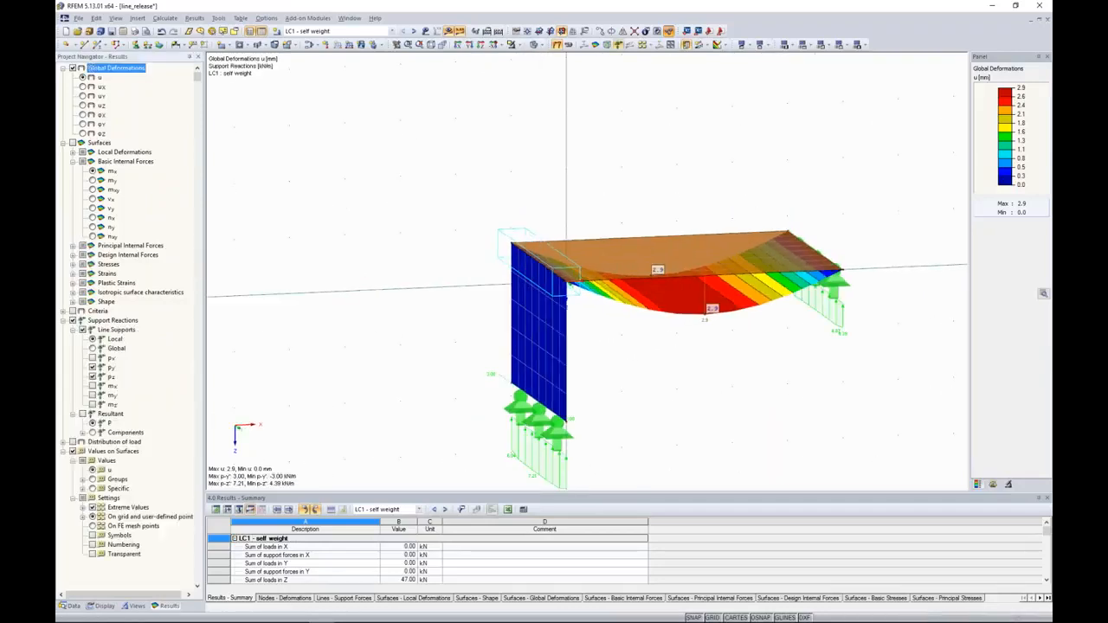
middle_click_drag(645, 423, 595, 371)
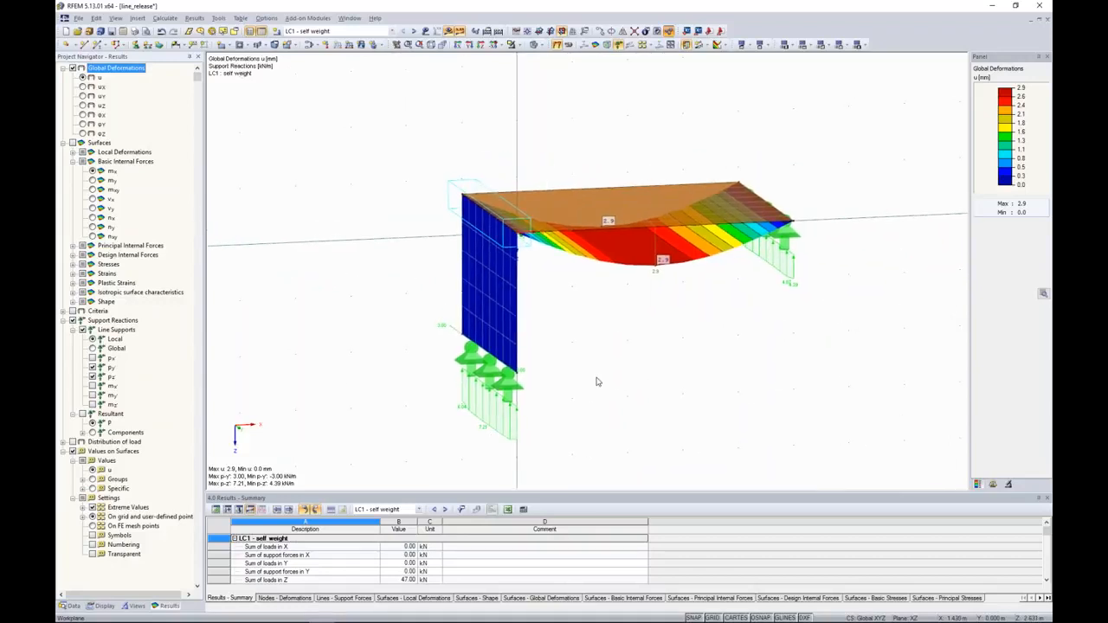
Step: Switch from the line_release model to the open column_foot model
left_click(71, 605)
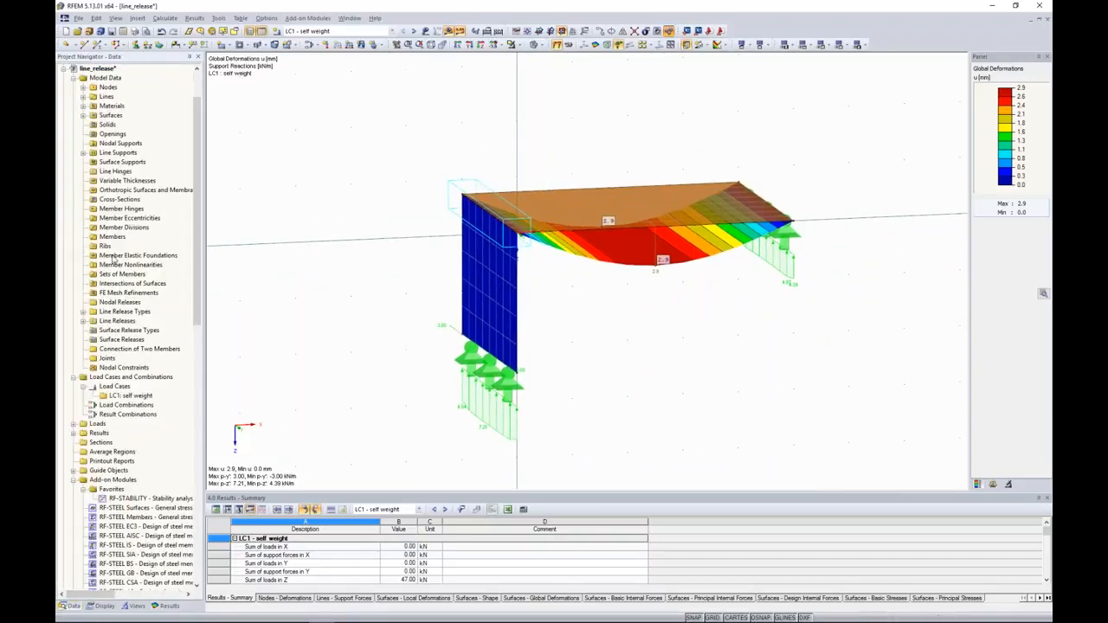
left_click(63, 69)
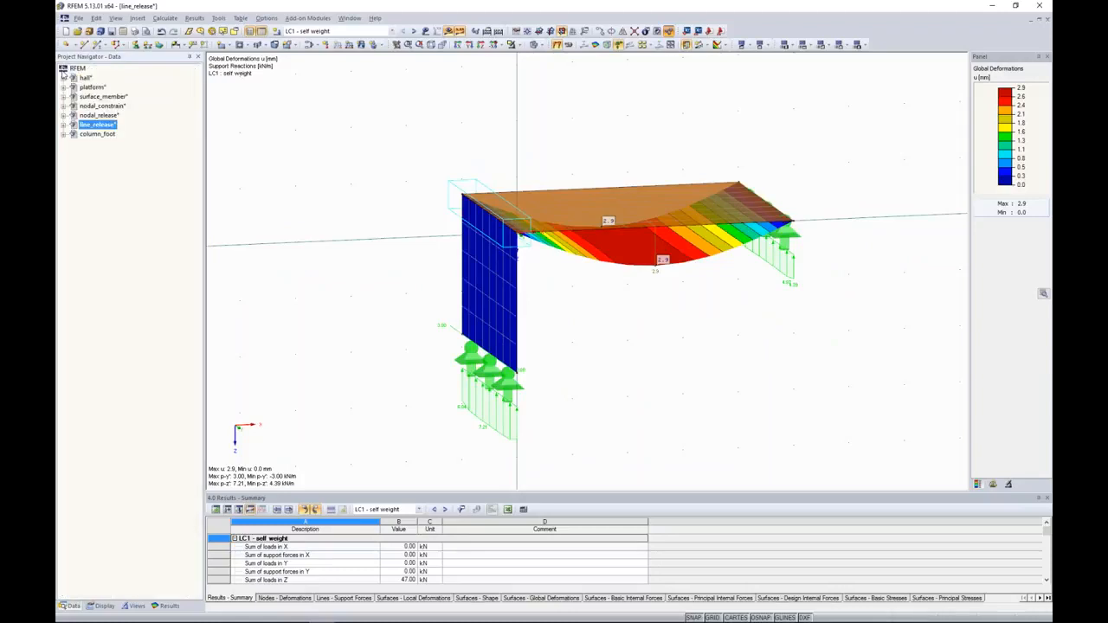
right_click(94, 137)
left_click(742, 188)
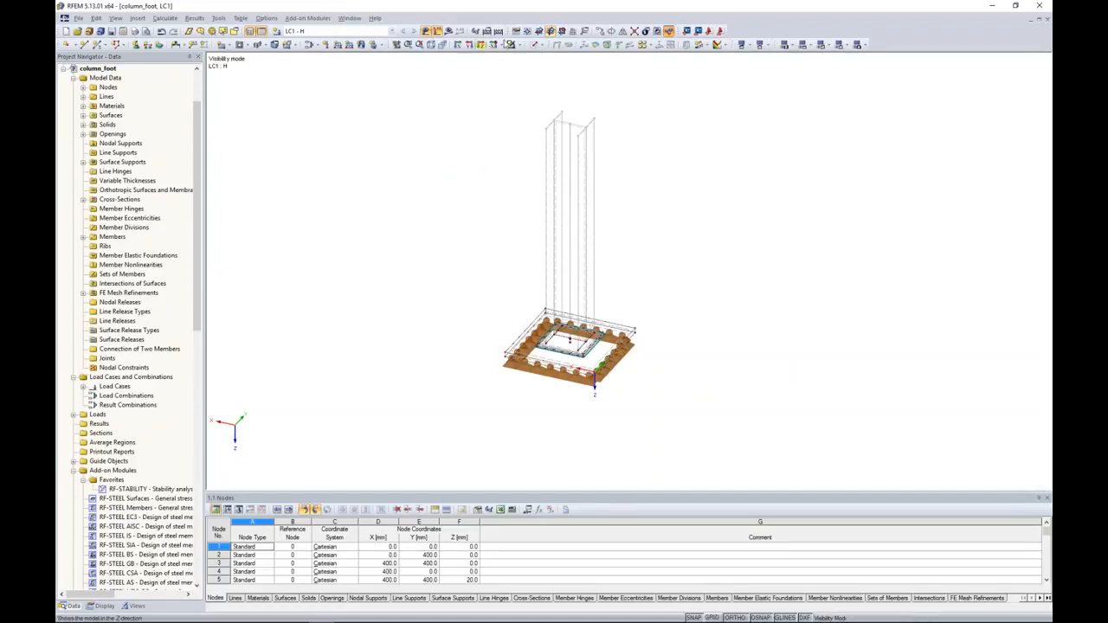
Step: Cancel the visibility mode and show the complete column foot with shaded, transparent surfaces
left_click(513, 44)
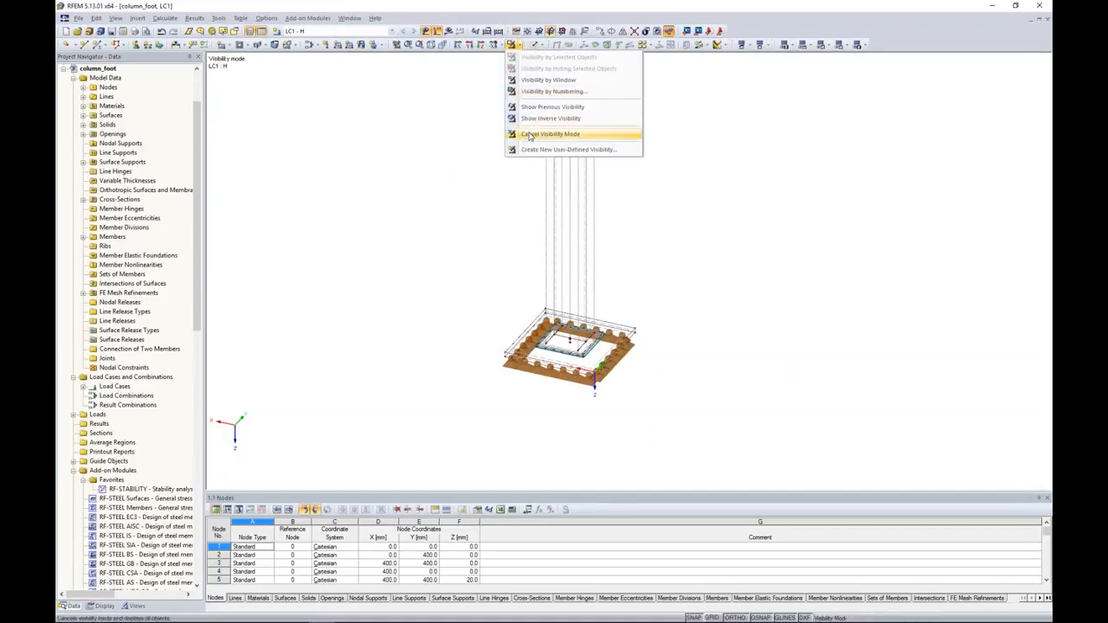
left_click(530, 136)
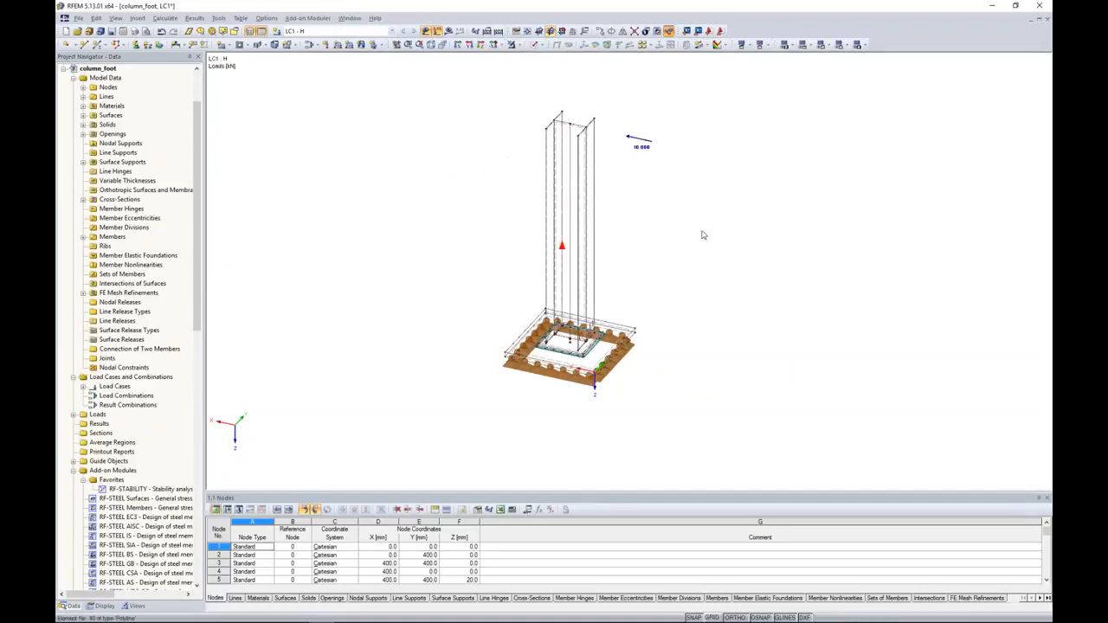
left_click(535, 45)
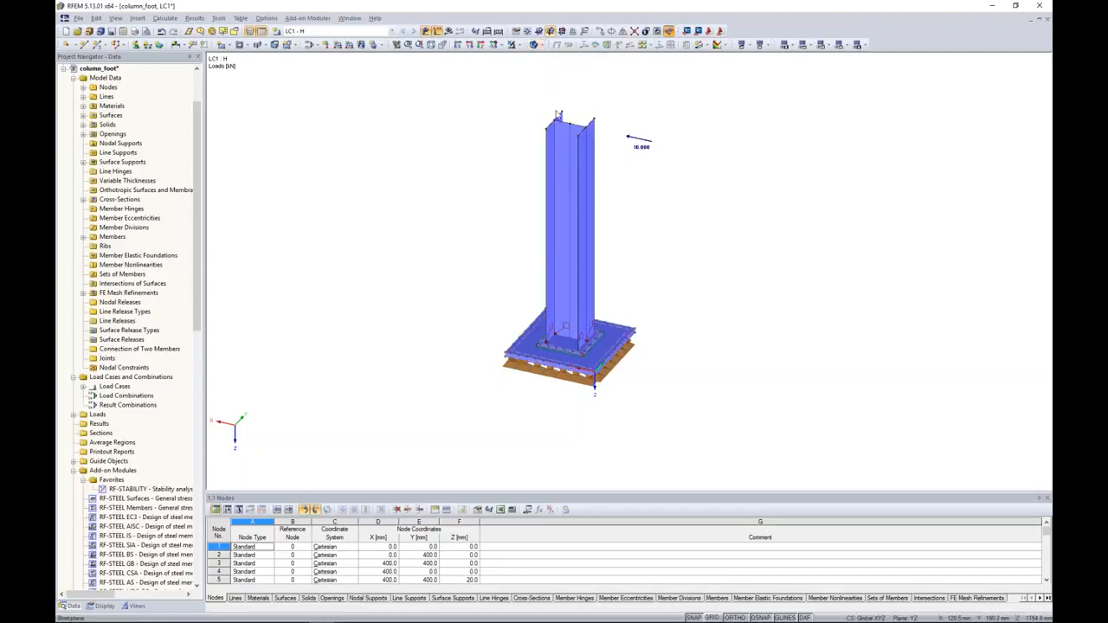
scroll(588, 357, "up", 1)
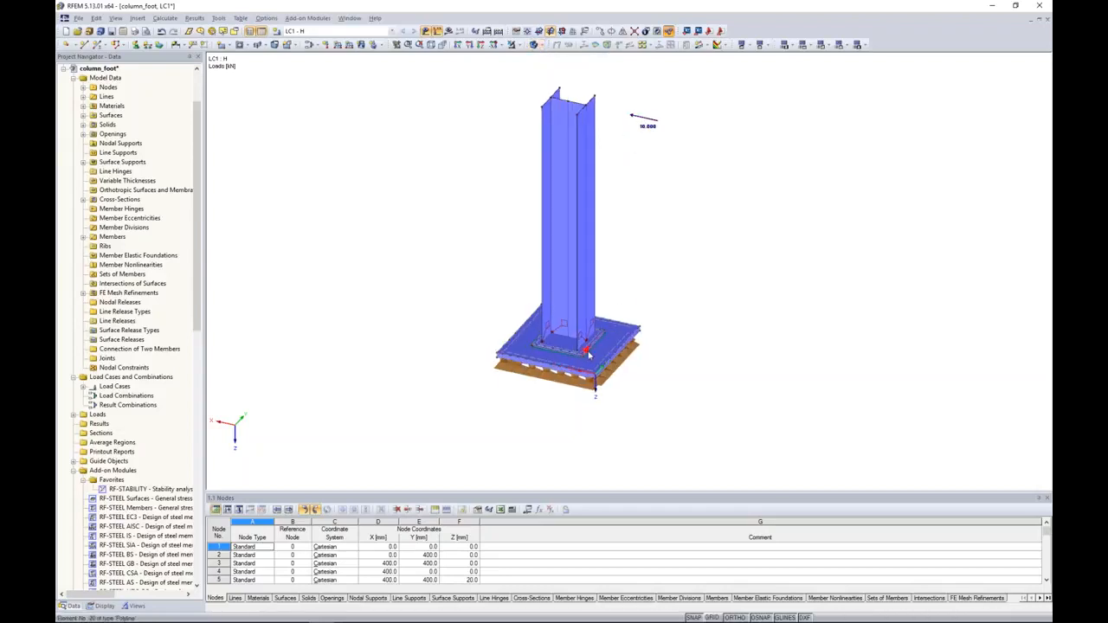
Step: Check the general properties of the large base plate solid, closing its dialog without changes
scroll(588, 356, "up", 8)
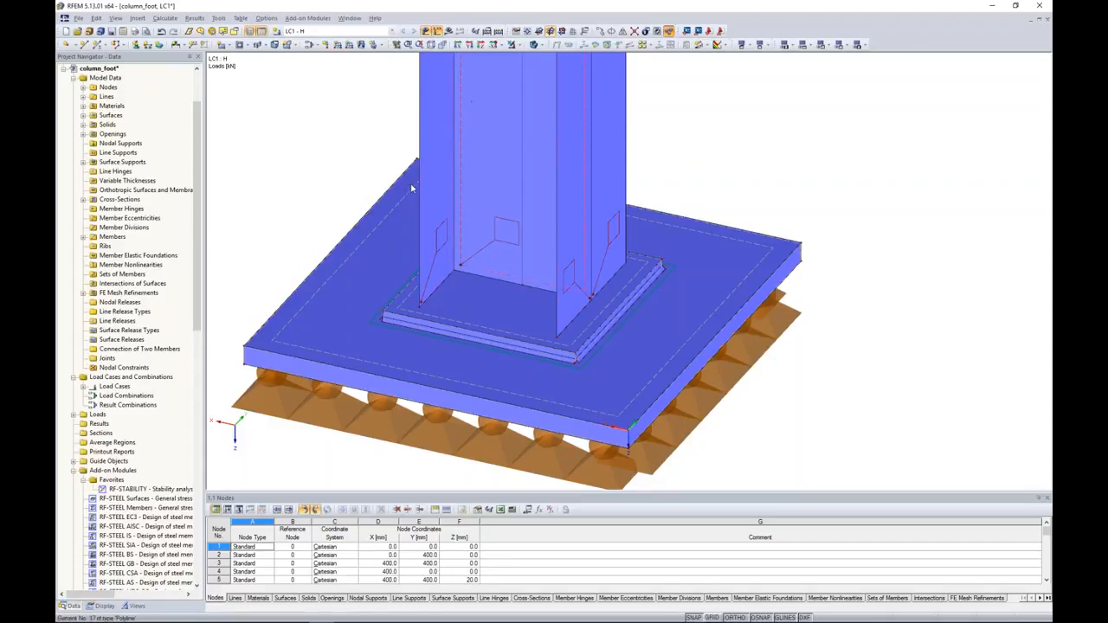
double_click(786, 252)
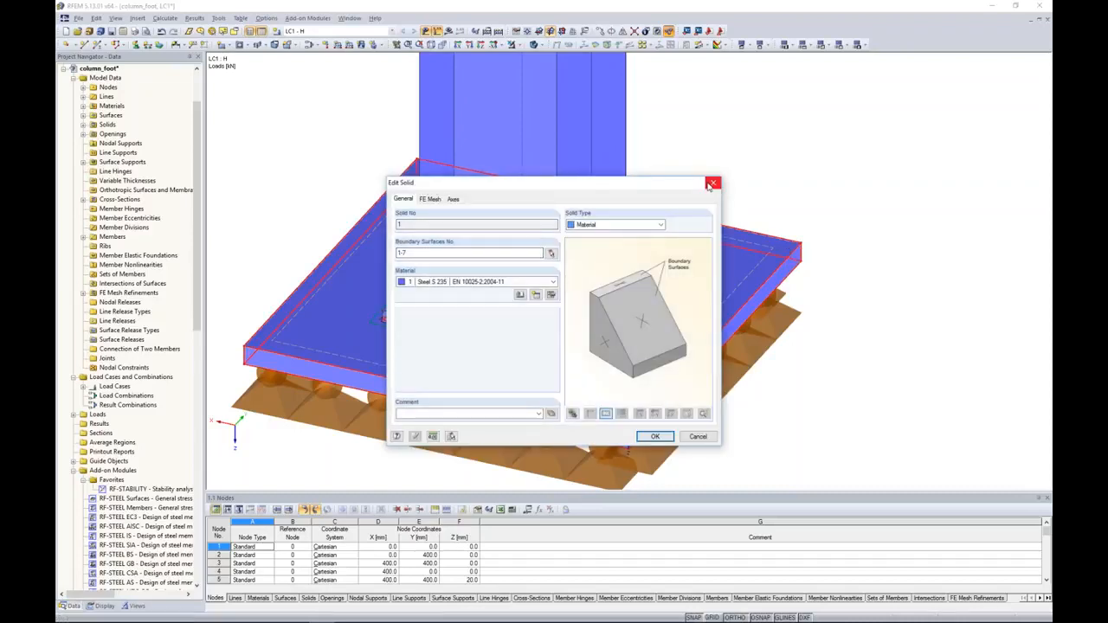
left_click(712, 184)
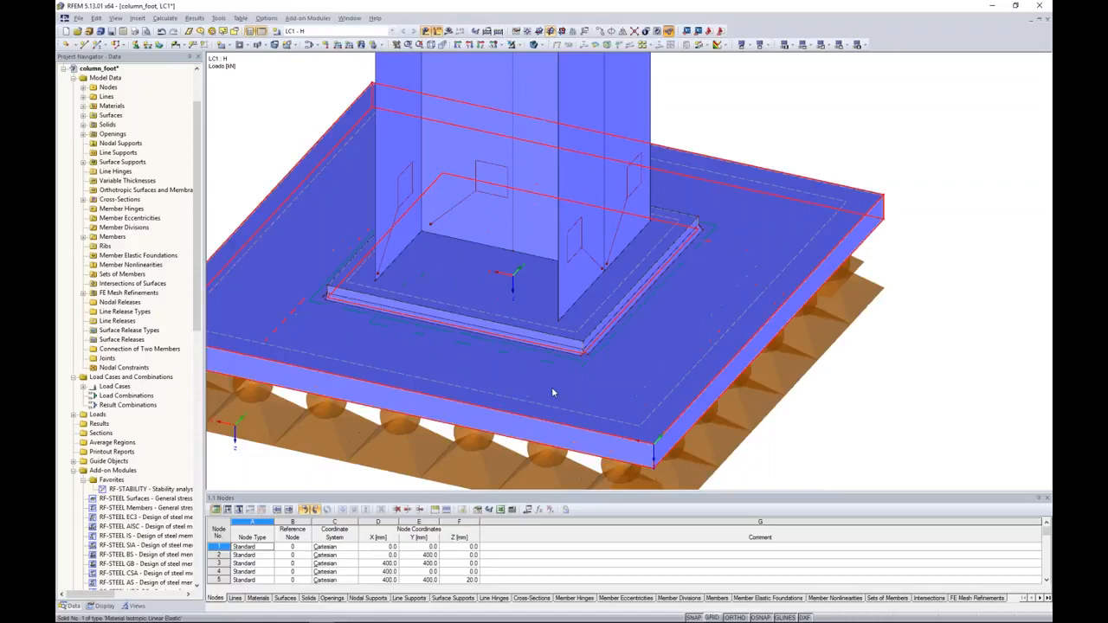
Step: Examine the corner of the smaller plate on the base plate, including the sloping weld surfaces along its edges
scroll(552, 392, "up", 3)
scroll(590, 330, "up", 2)
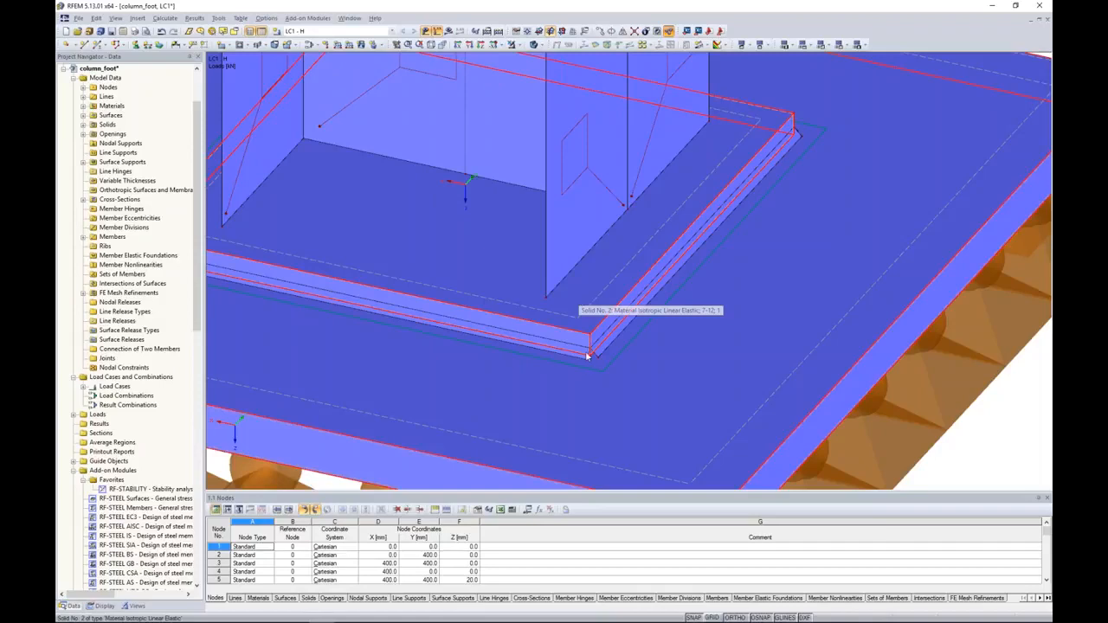
scroll(588, 357, "up", 2)
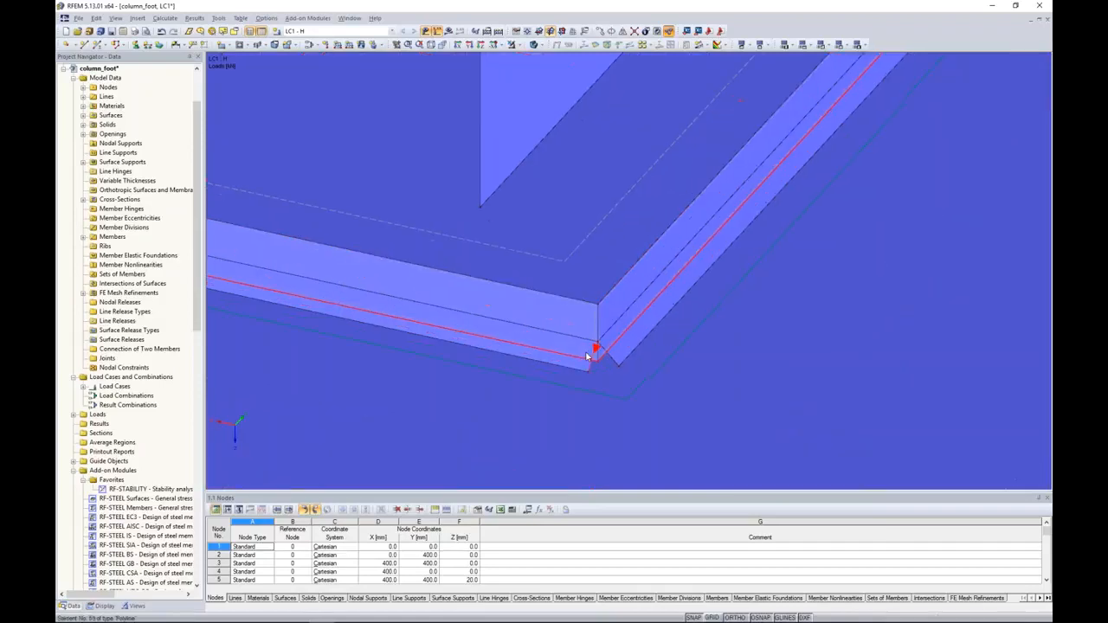
left_click(632, 332)
scroll(620, 356, "down", 1)
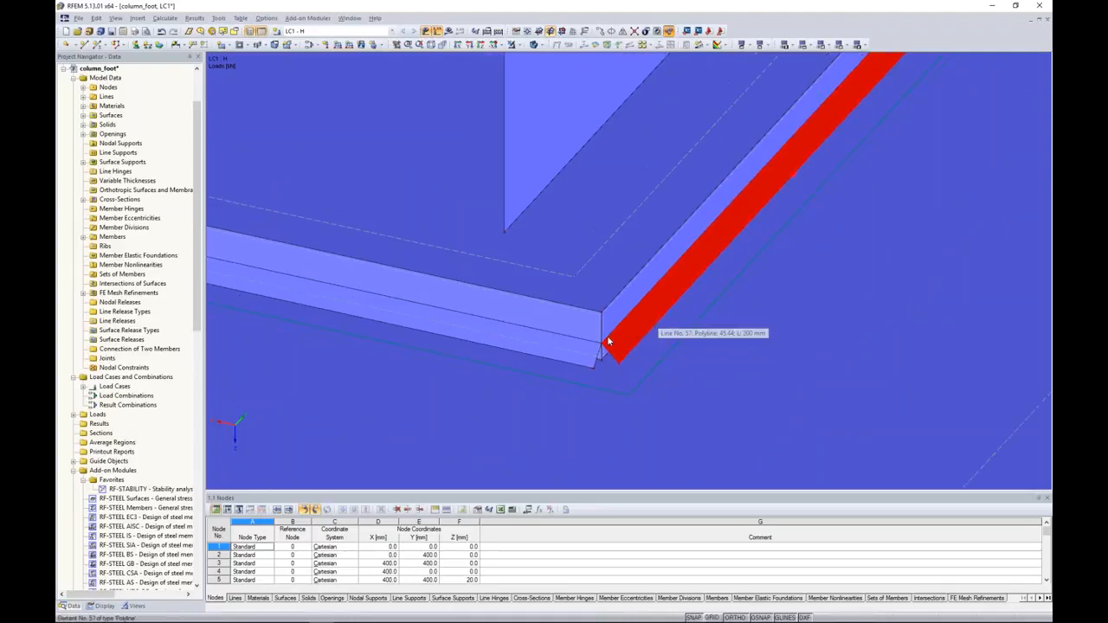
scroll(652, 313, "down", 1)
scroll(660, 286, "down", 5)
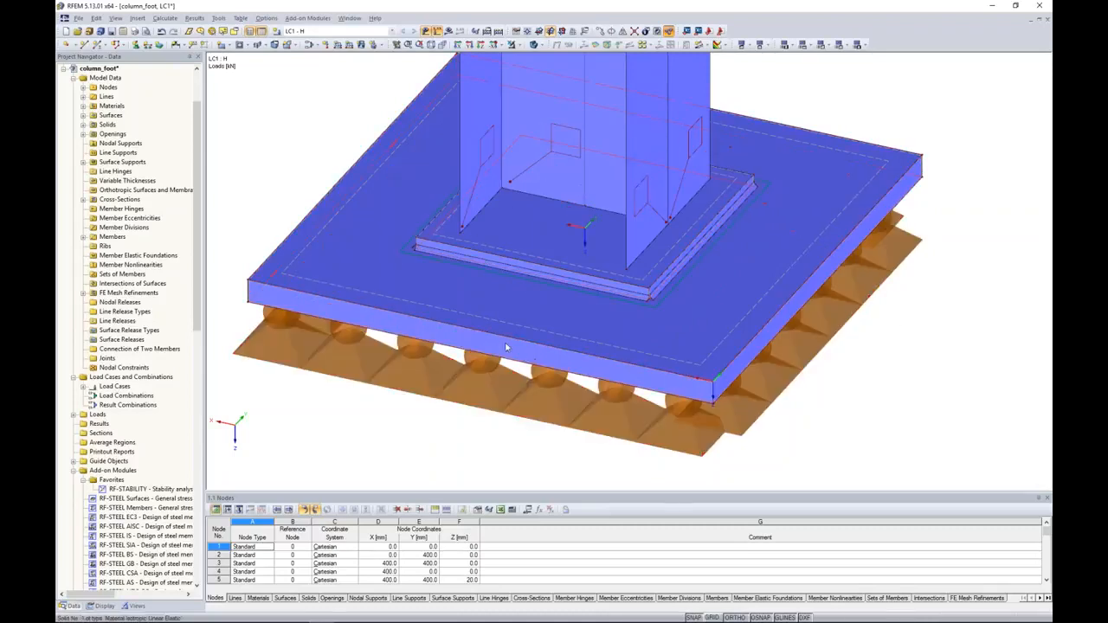
Step: Calculate load case LC1 and inspect the global deformations of the column
left_click(449, 31)
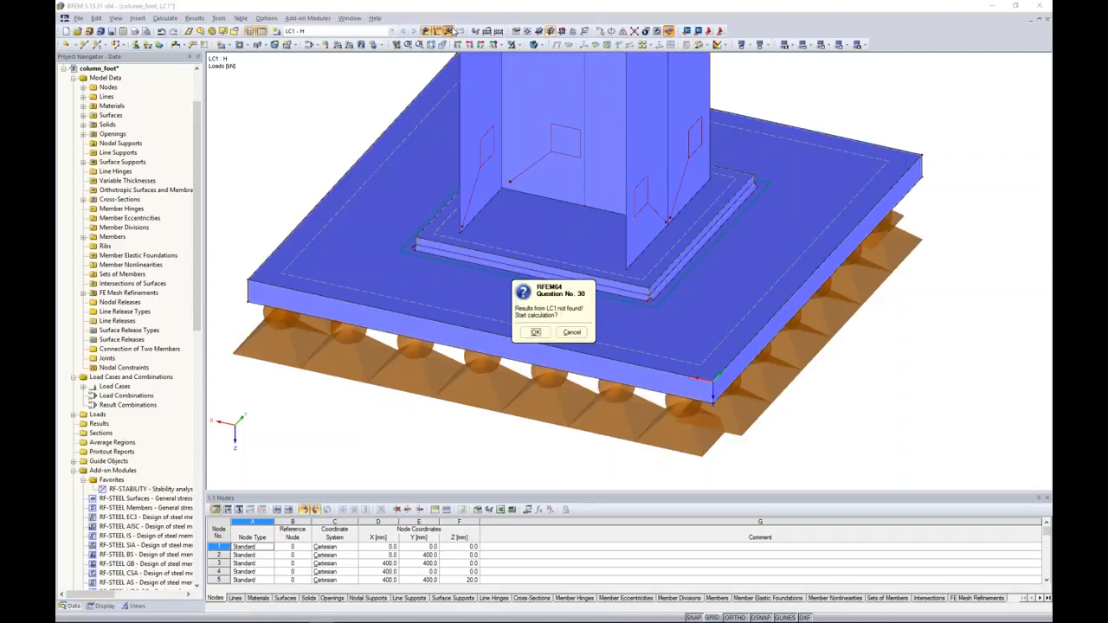
key("Return")
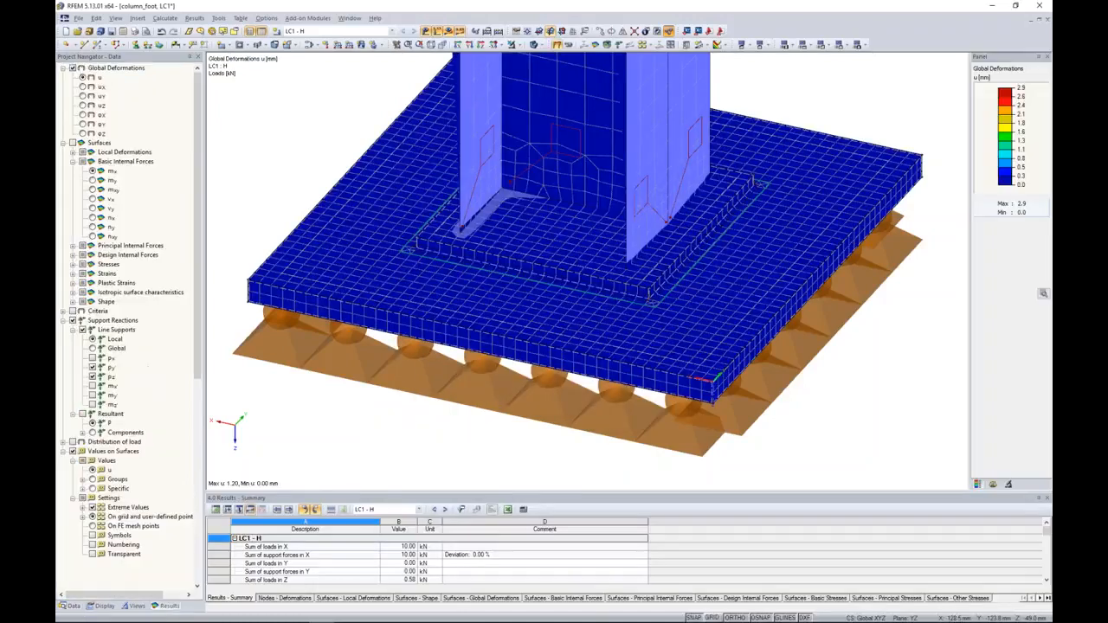
scroll(606, 207, "down", 8)
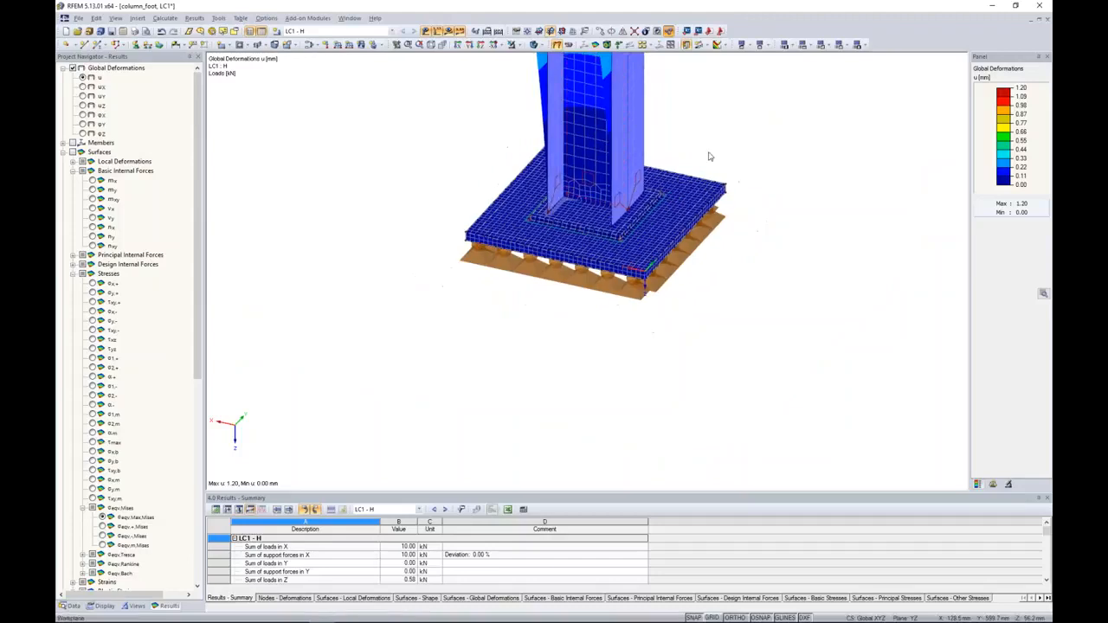
middle_click_drag(710, 156, 711, 193)
middle_click_drag(815, 88, 812, 240)
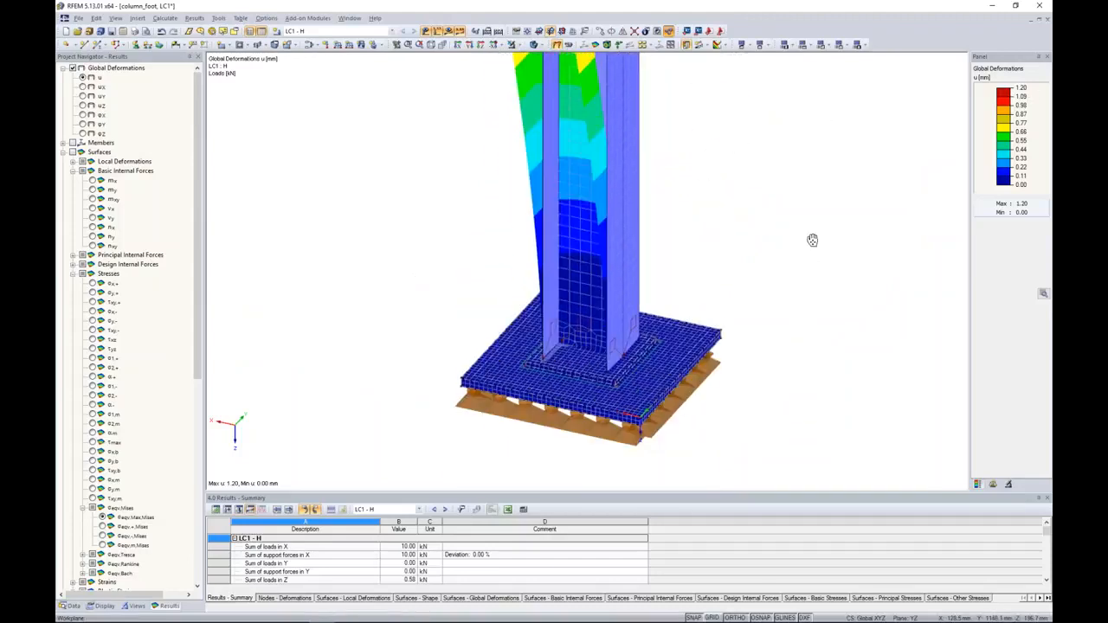
Step: Isolate the base plates and their surface support using visibility by selected objects
middle_click_drag(758, 410, 798, 296, "ctrl")
left_click_drag(417, 326, 762, 420)
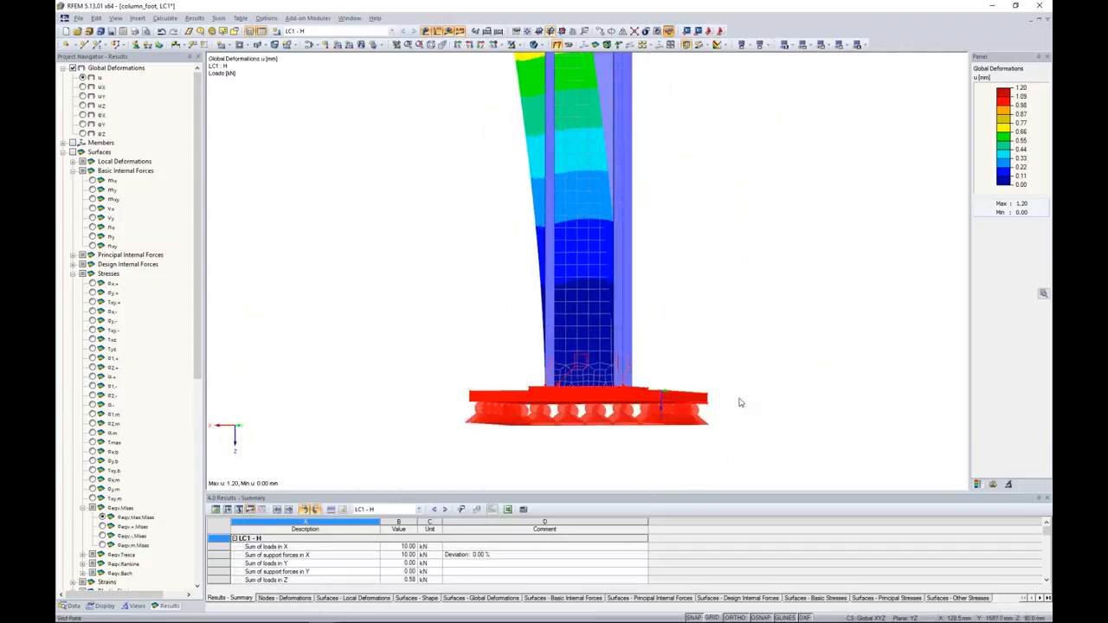
left_click(521, 45)
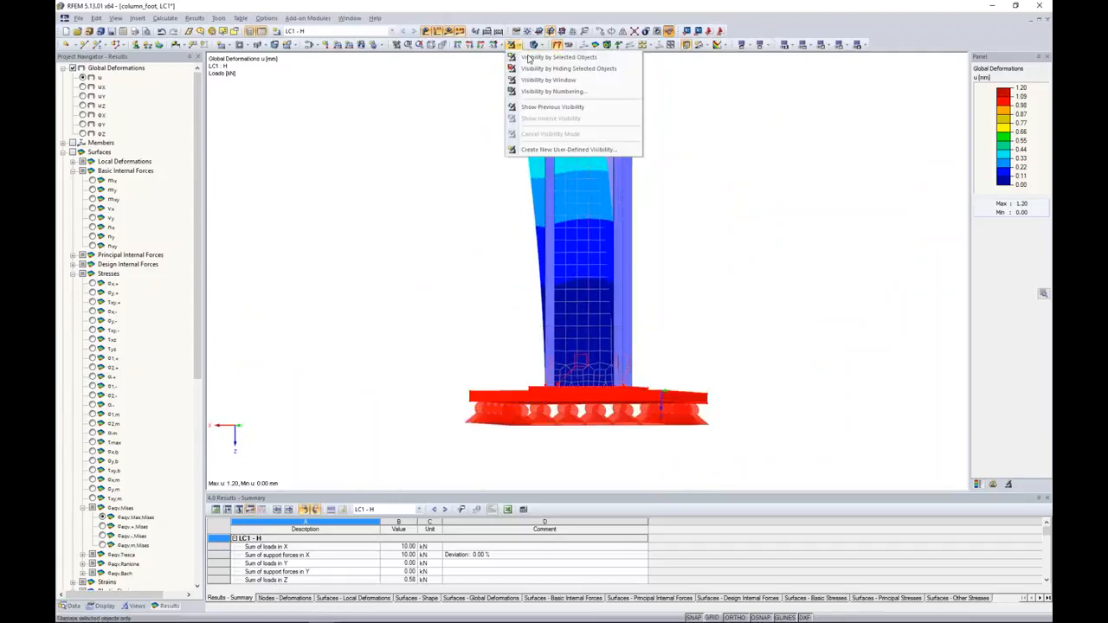
left_click(529, 57)
middle_click_drag(777, 218, 750, 284, "ctrl")
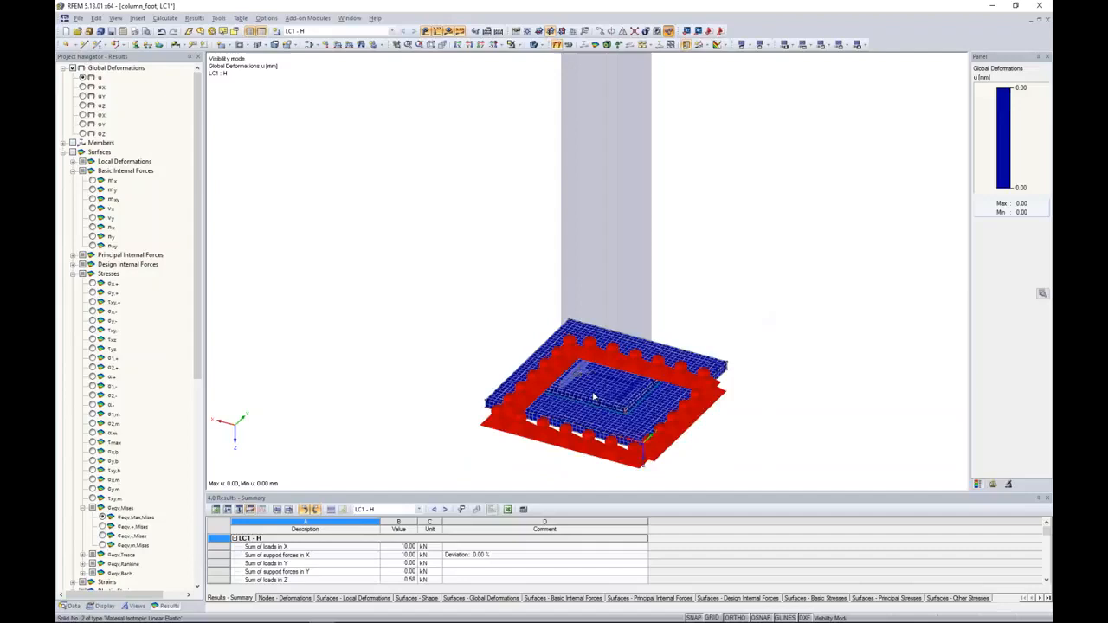
Step: Examine the deformations and FE mesh of the stacked base plates, focusing on the weld surfaces at the smaller plate's corner
scroll(591, 394, "up", 3)
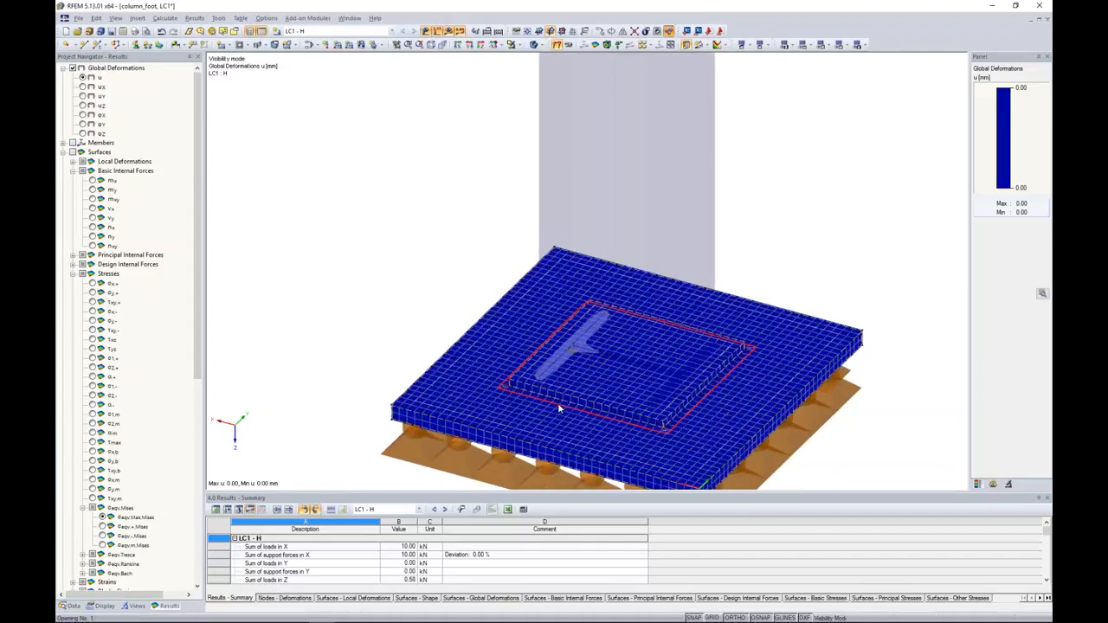
scroll(563, 401, "up", 2)
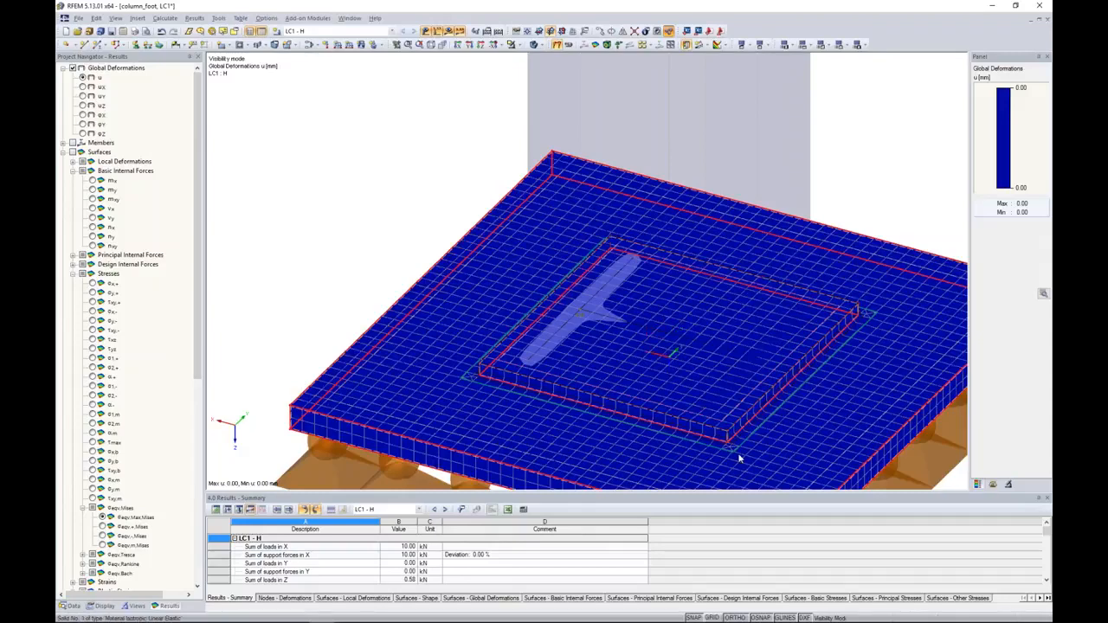
scroll(739, 459, "up", 2)
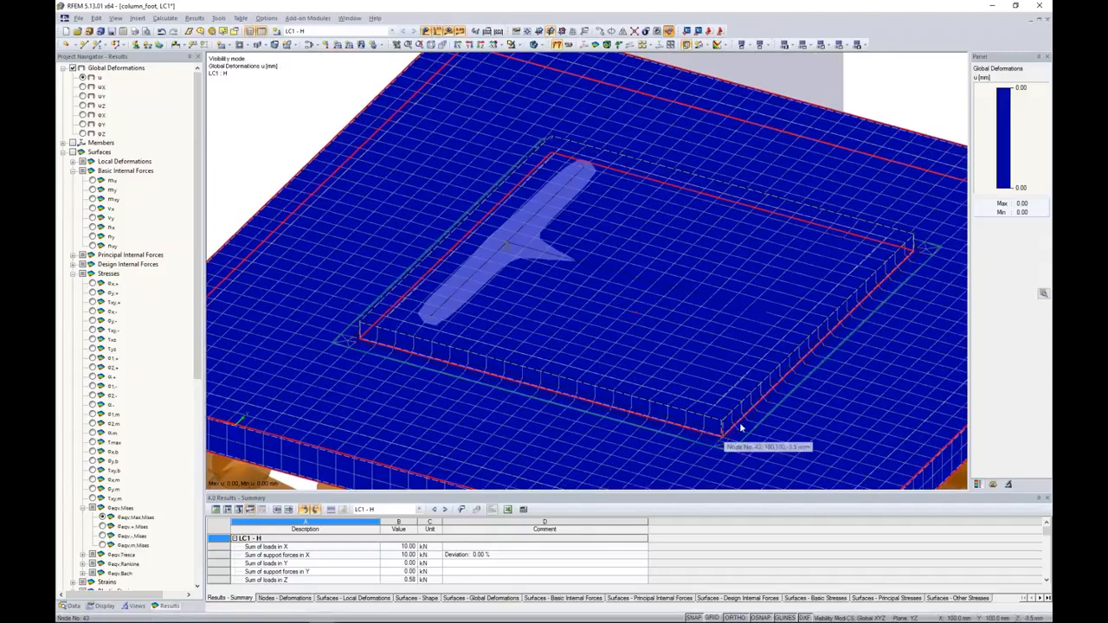
scroll(741, 427, "up", 2)
scroll(739, 430, "up", 1)
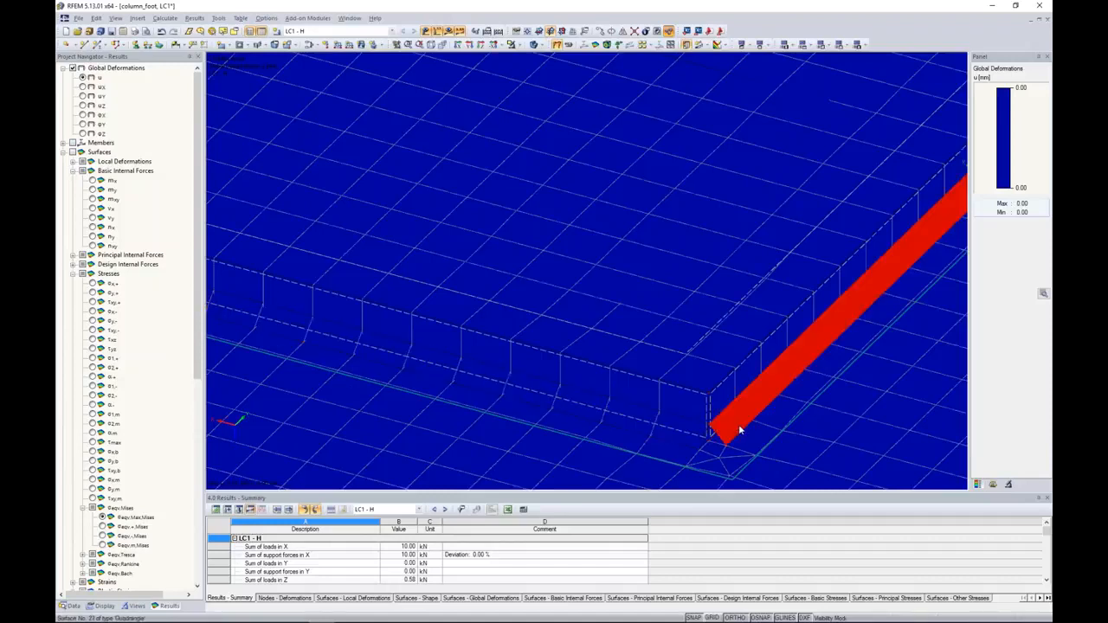
scroll(741, 430, "down", 5)
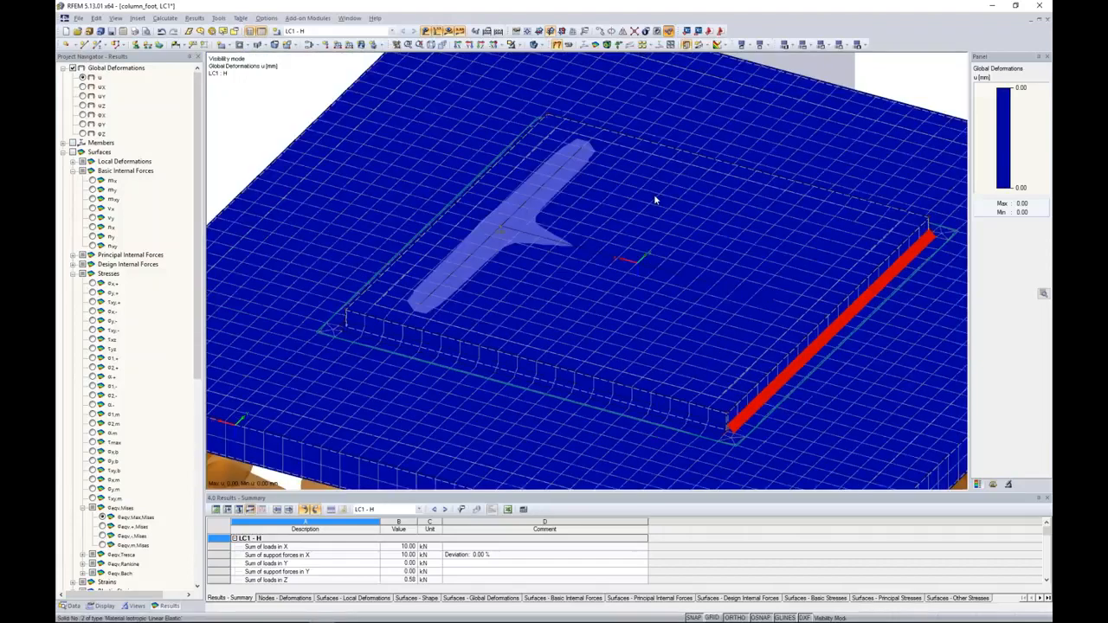
scroll(406, 302, "down", 2)
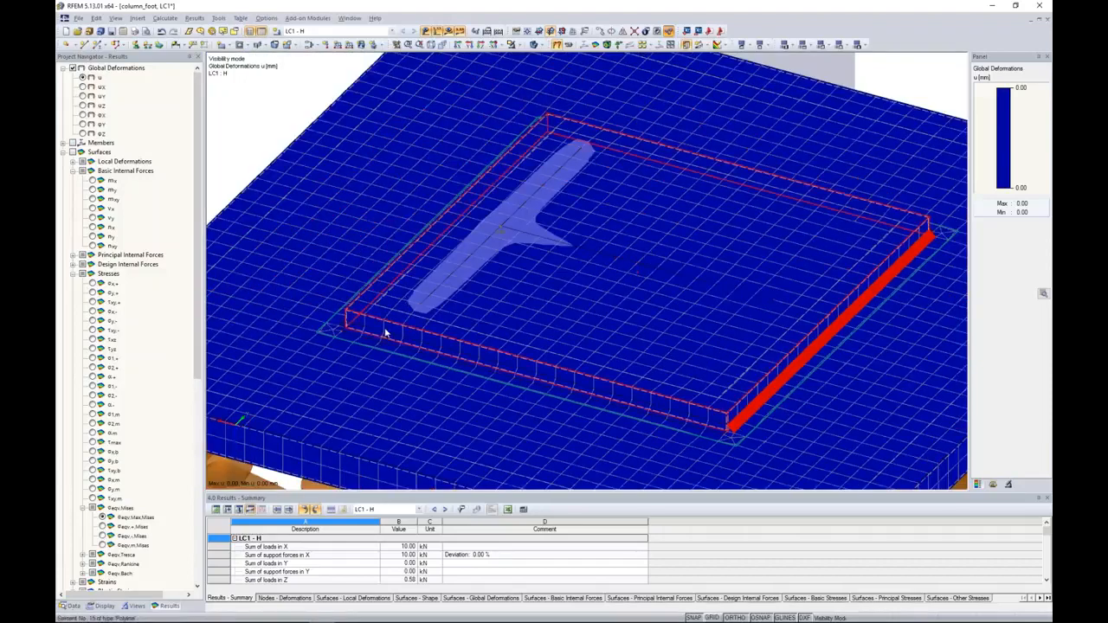
scroll(381, 384, "down", 3)
scroll(381, 384, "down", 1)
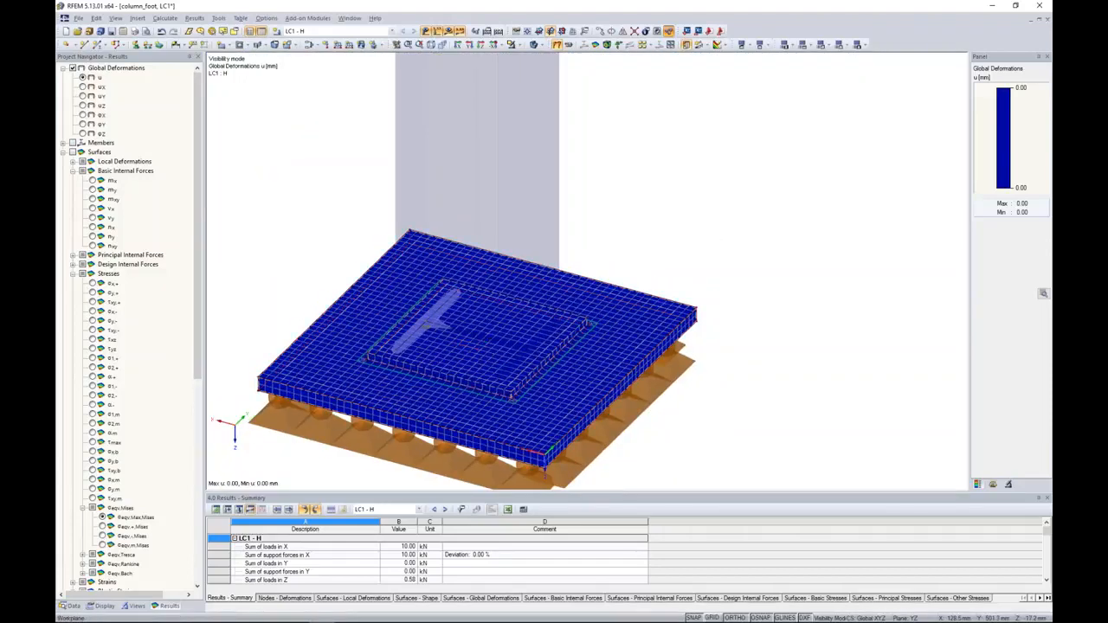
middle_click_drag(643, 238, 728, 166)
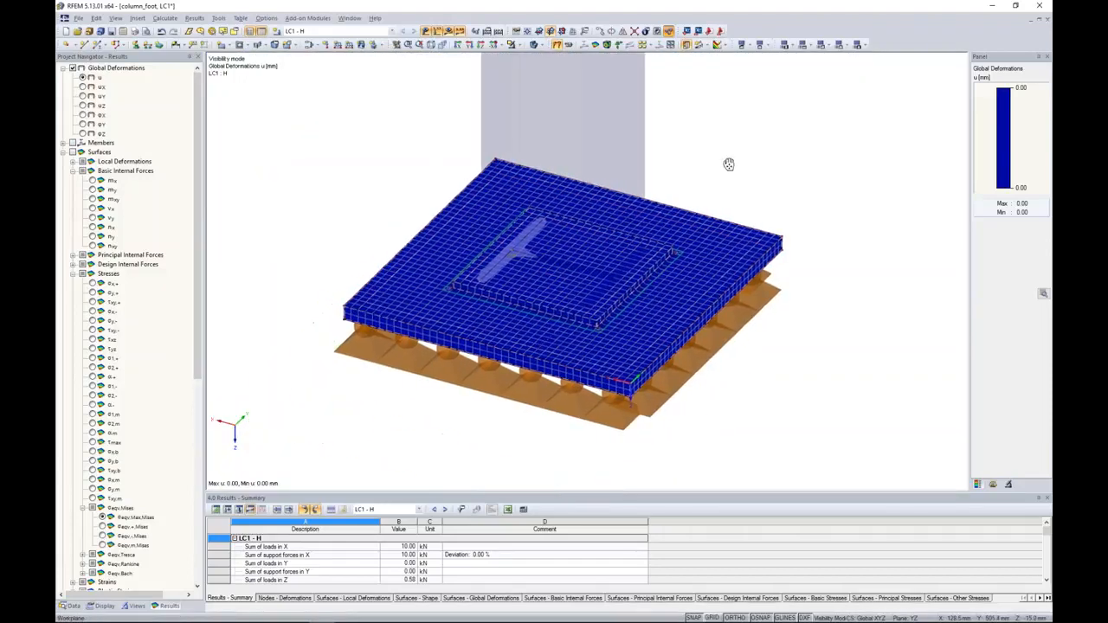
Step: Start a new surface release and assign surface 7, between the smaller plate and the base plate, as its surface
left_click(74, 606)
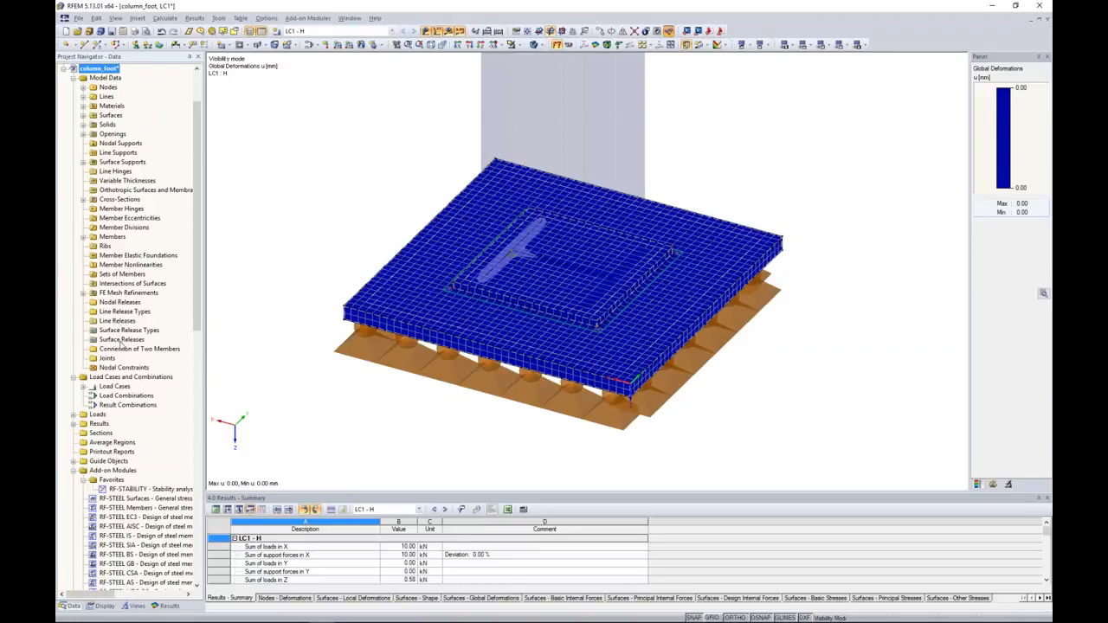
right_click(120, 344)
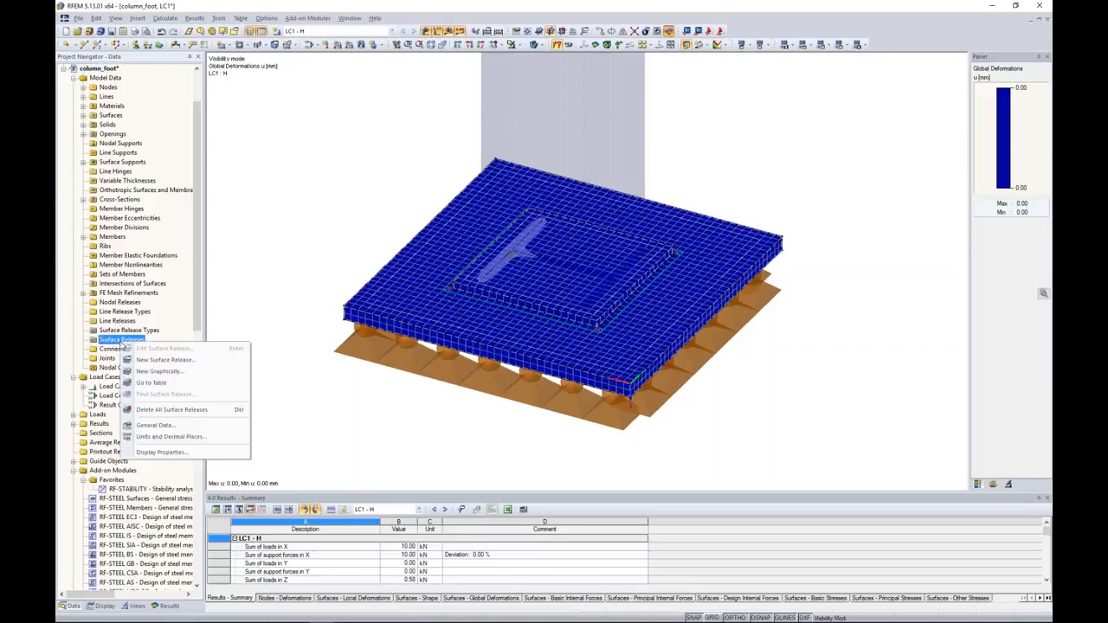
left_click(186, 360)
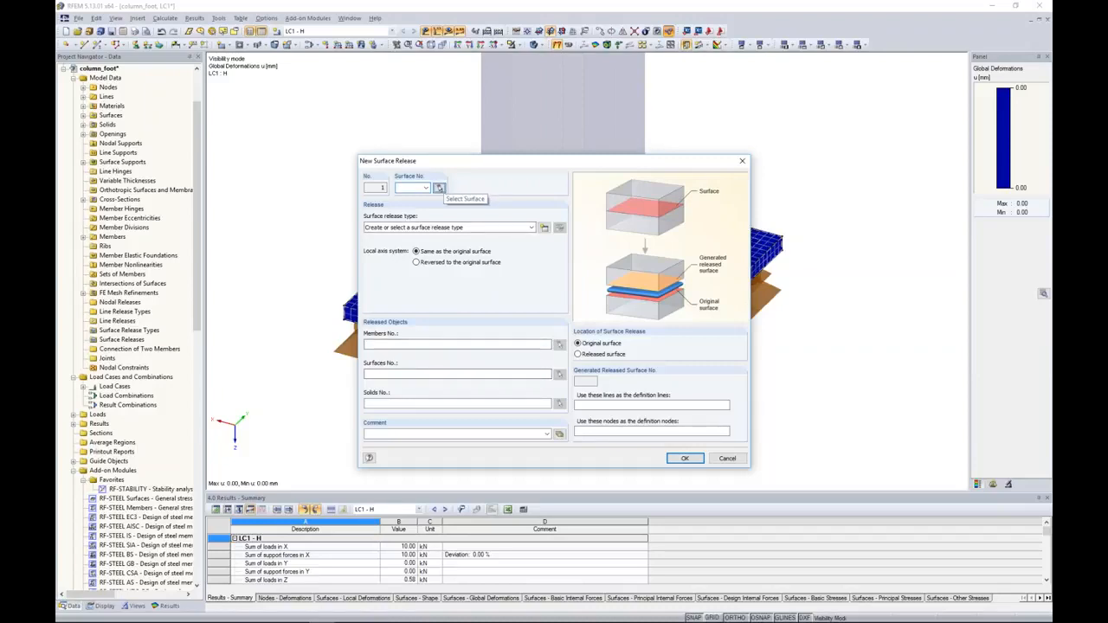
left_click(439, 187)
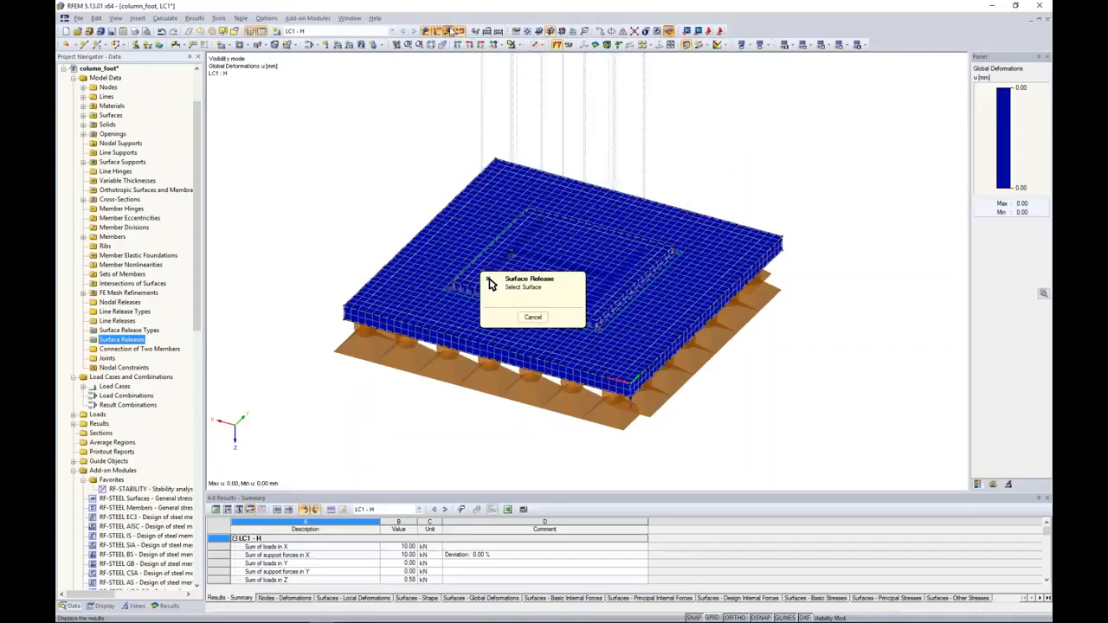
scroll(490, 285, "up", 3)
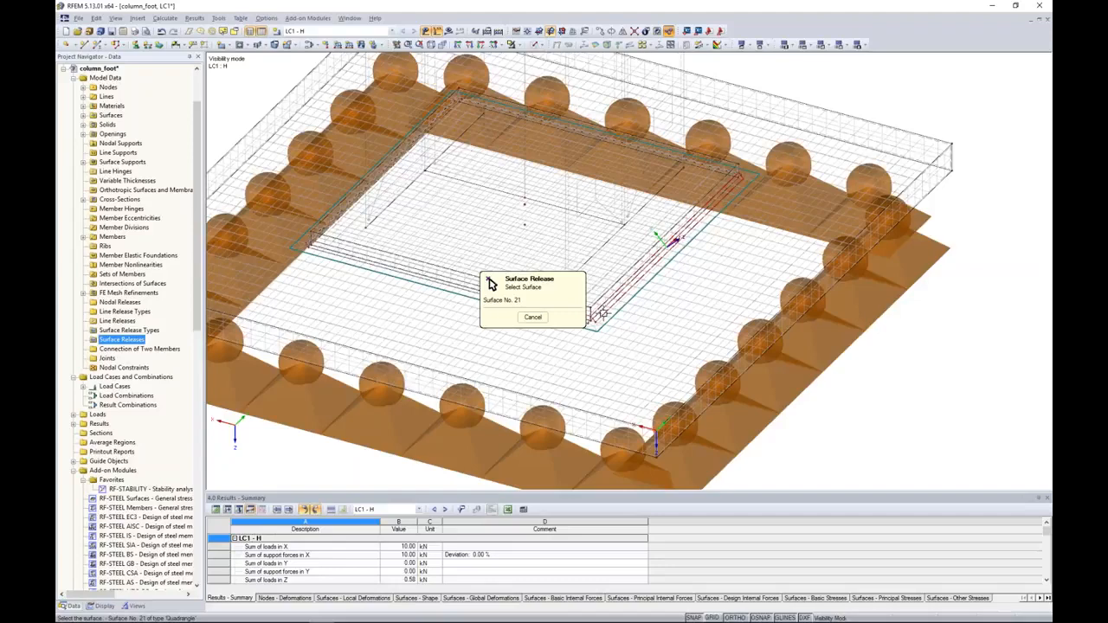
scroll(490, 284, "up", 4)
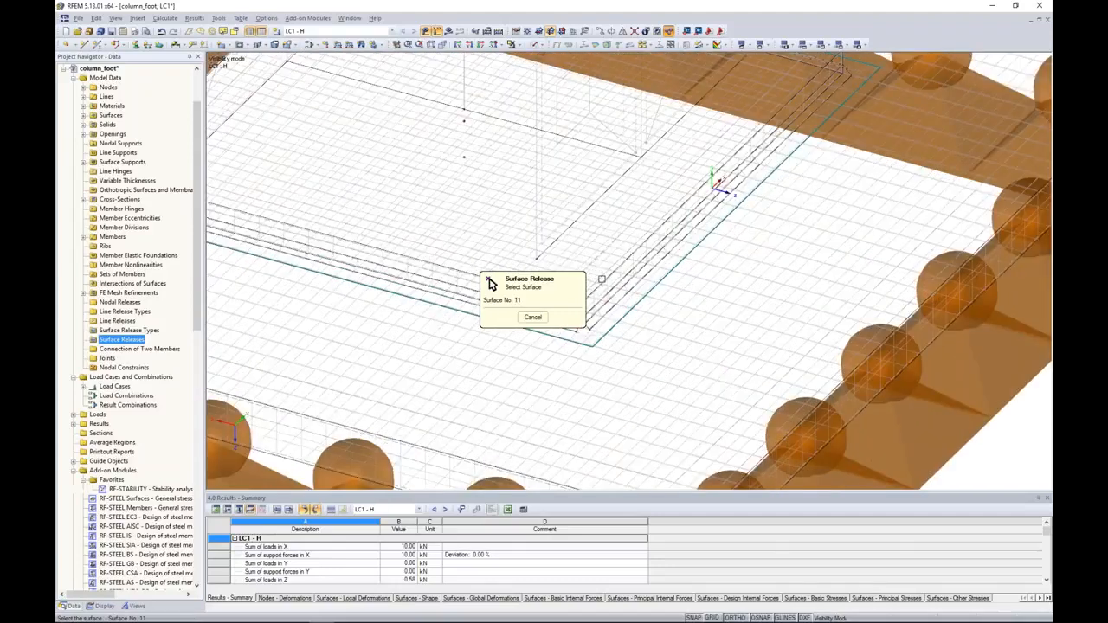
left_click(452, 285)
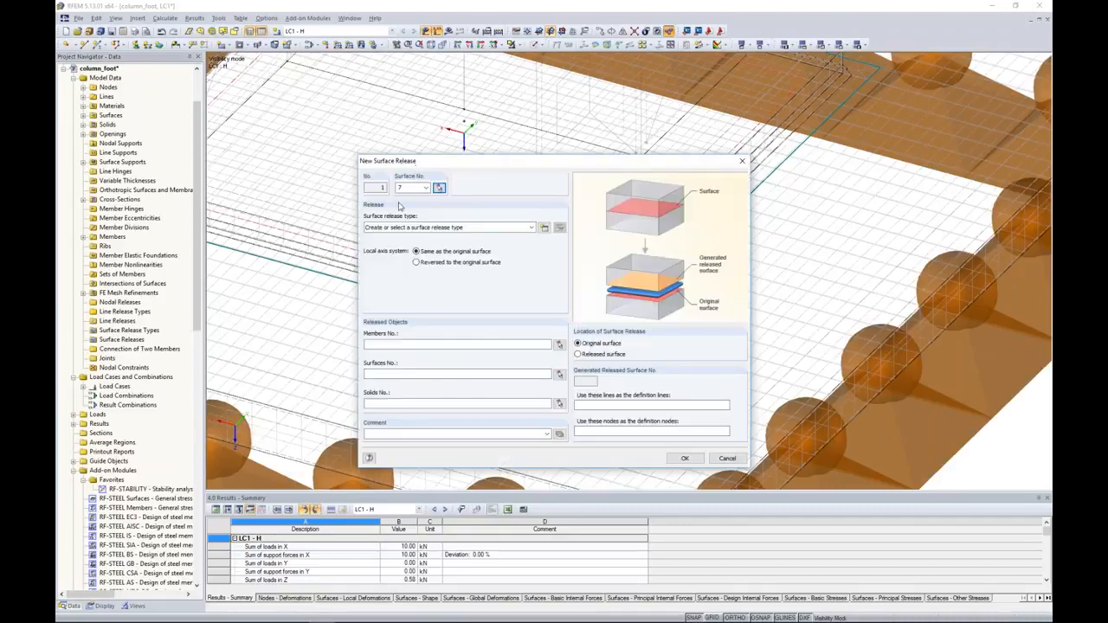
Step: Create a surface release type releasing ux, uy and uz, with the nonlinearity "Fixed if positive pz" for uz
left_click(543, 228)
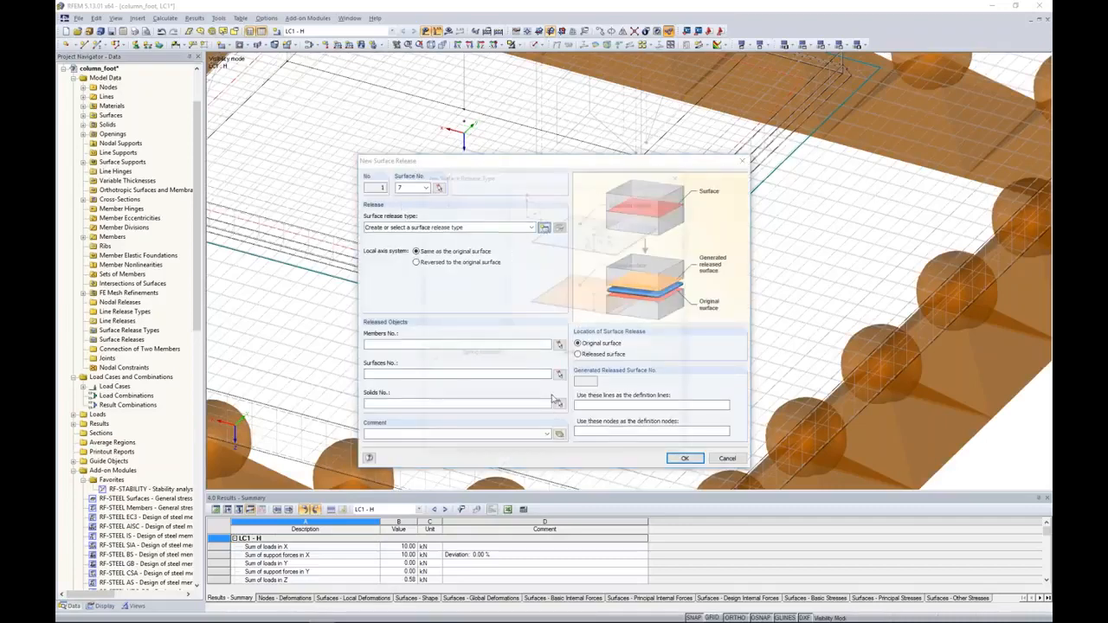
left_click_drag(482, 179, 622, 179)
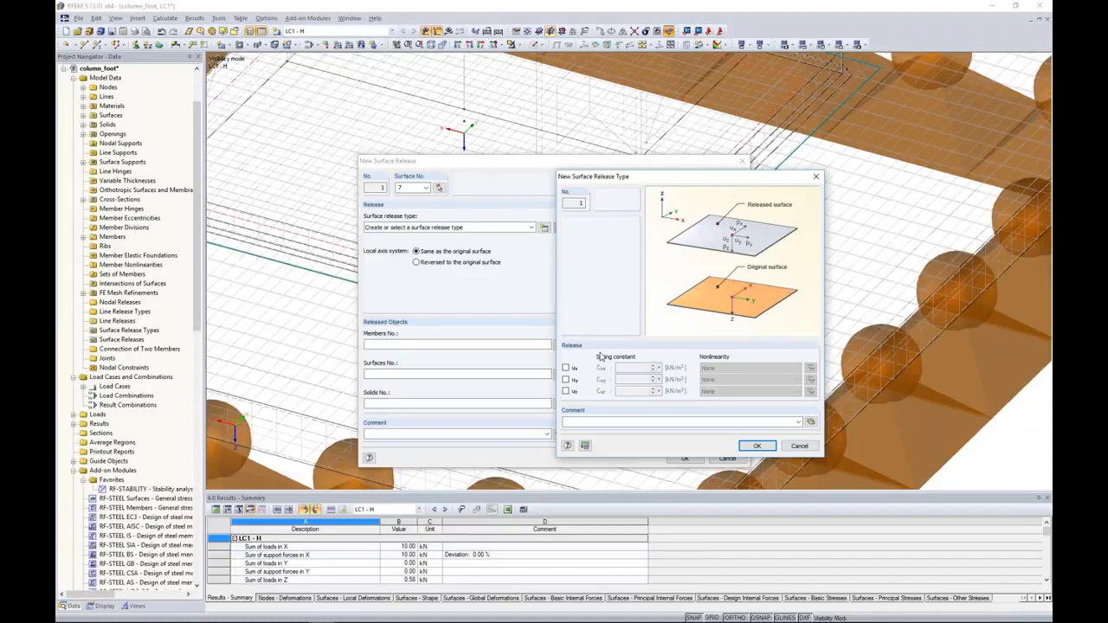
left_click(567, 368)
left_click(566, 379)
left_click(566, 391)
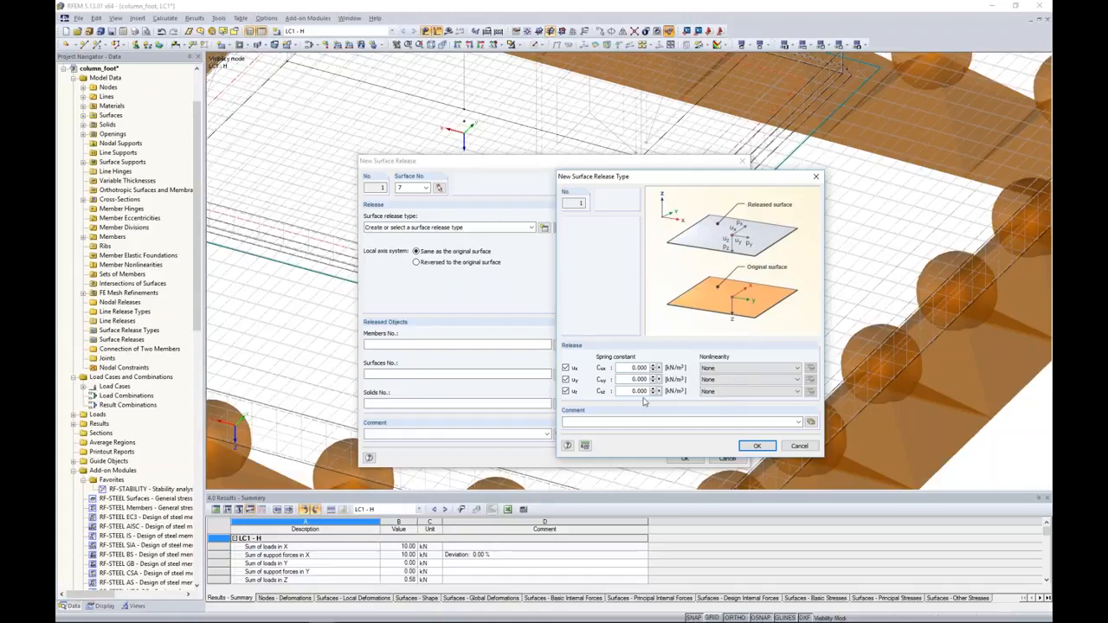
left_click(780, 397)
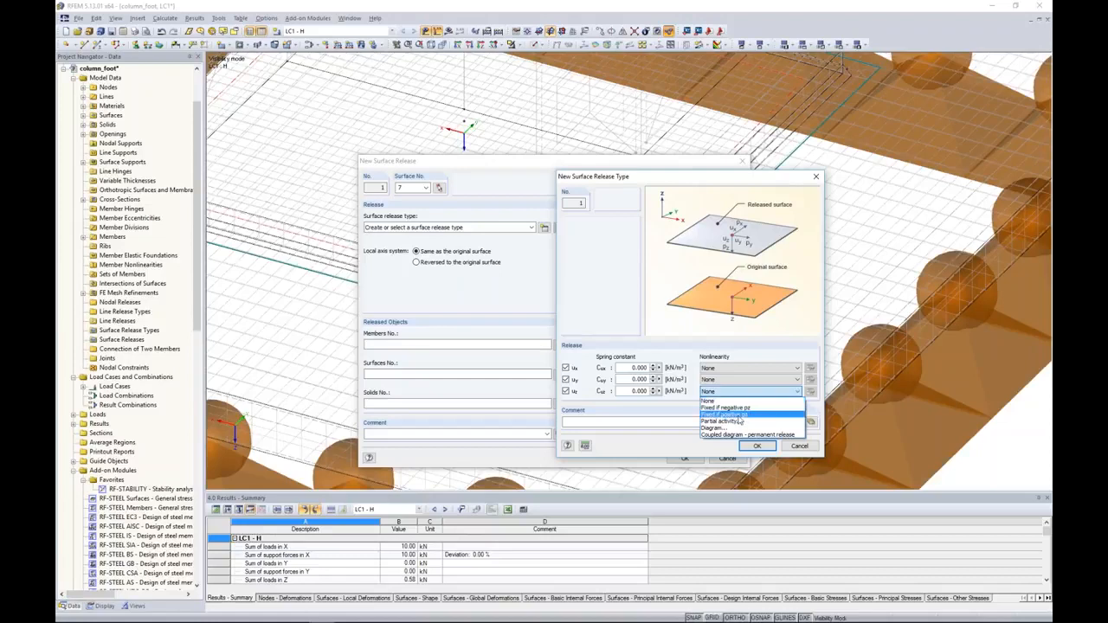
left_click(737, 415)
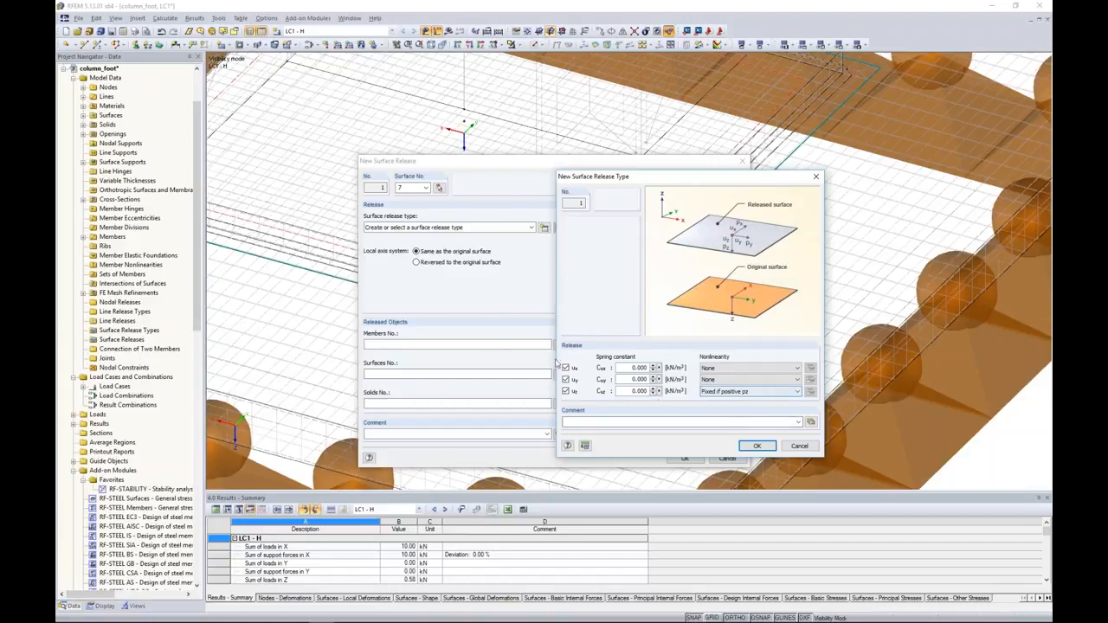
left_click(757, 446)
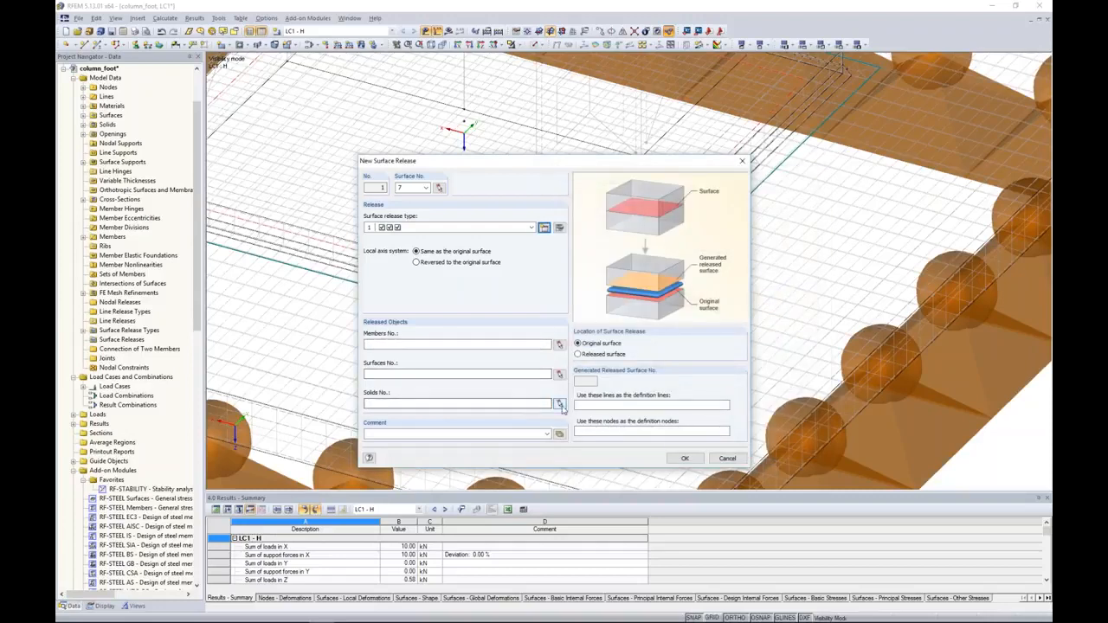
Step: Assign solid 2 as the released object and create the surface release, accepting deletion of the results and FE mesh
left_click(561, 404)
left_click(645, 261)
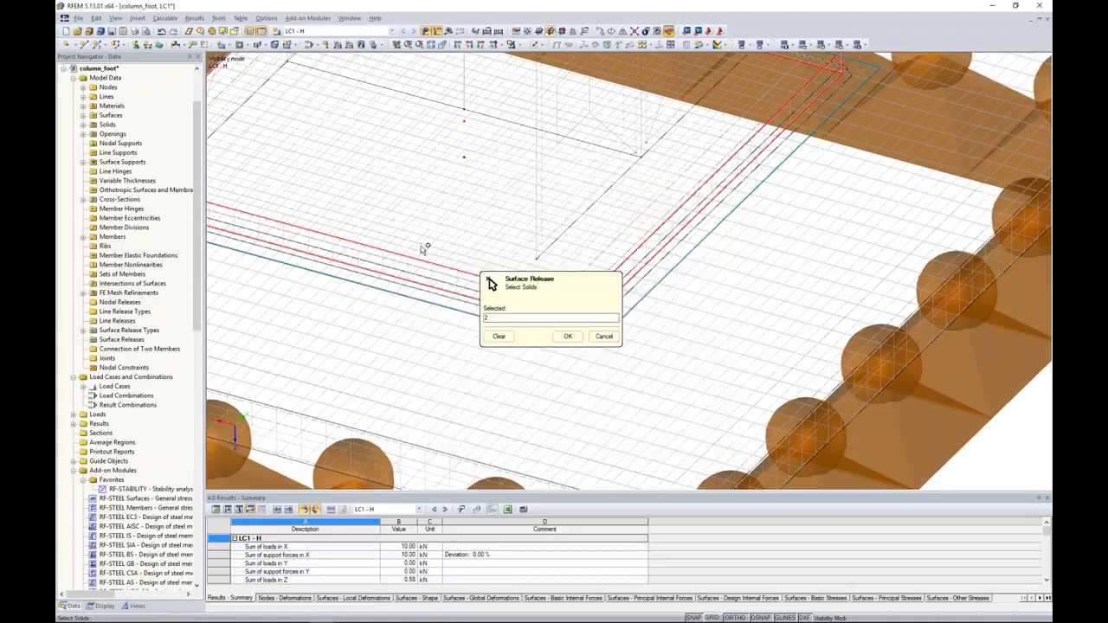
left_click(568, 336)
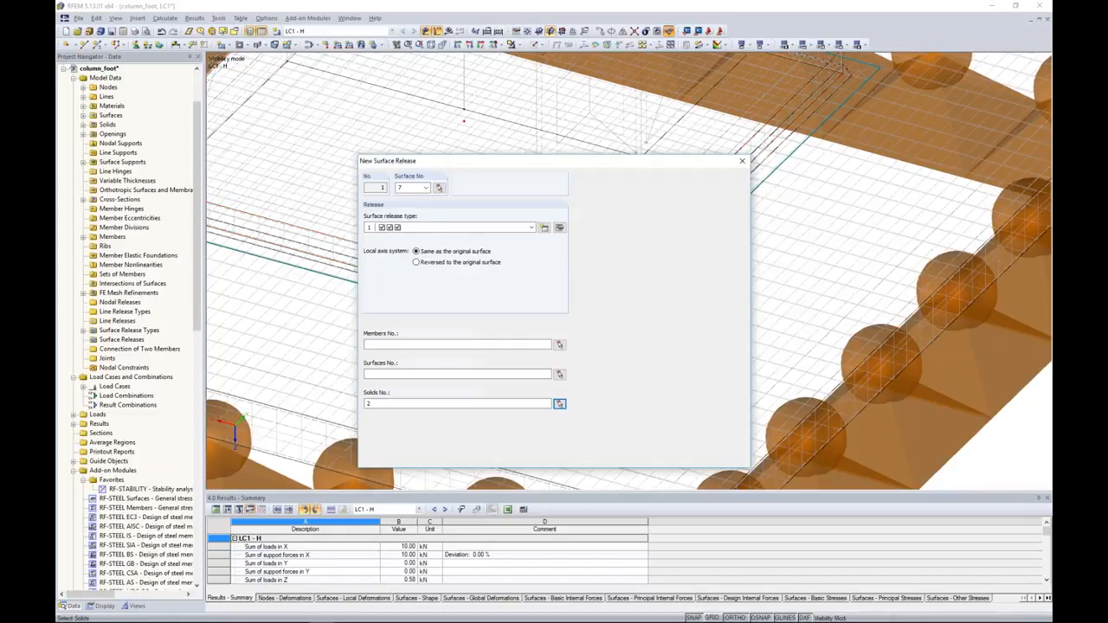
left_click(691, 460)
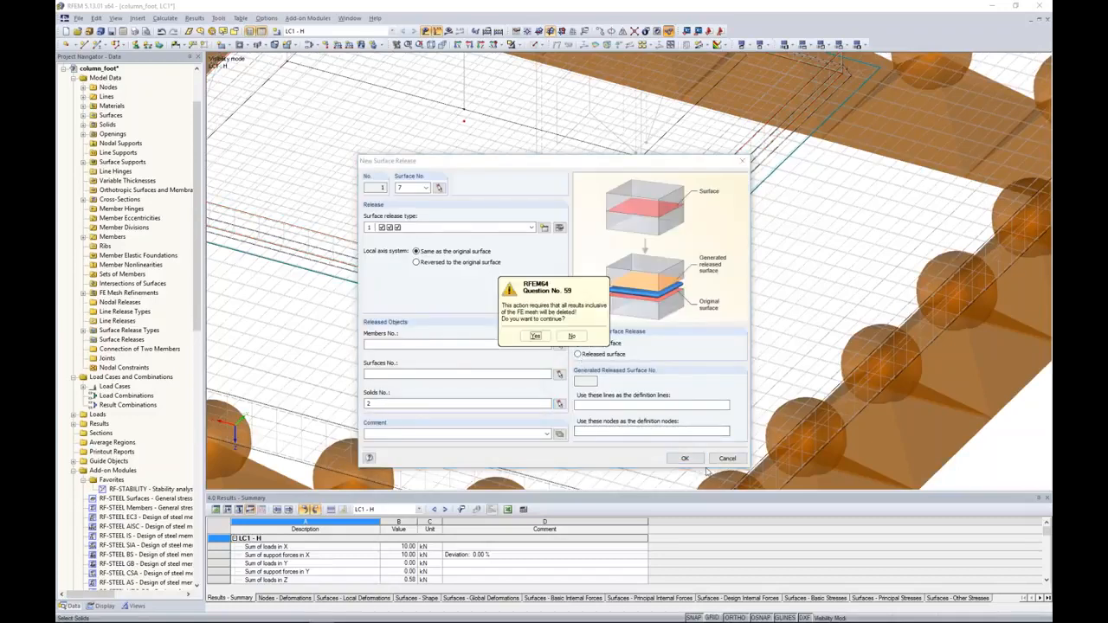
left_click(536, 336)
Step: Calculate load case LC1 and inspect the global deformations where the smaller plate meets the base plate
scroll(535, 336, "down", 7)
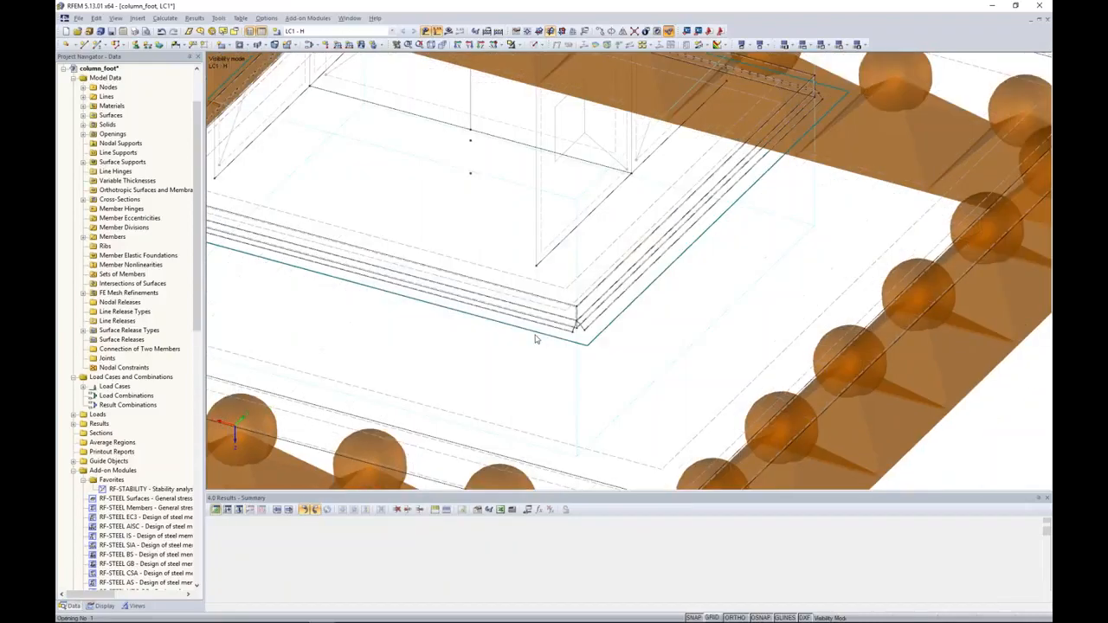
left_click(447, 31)
key("Return")
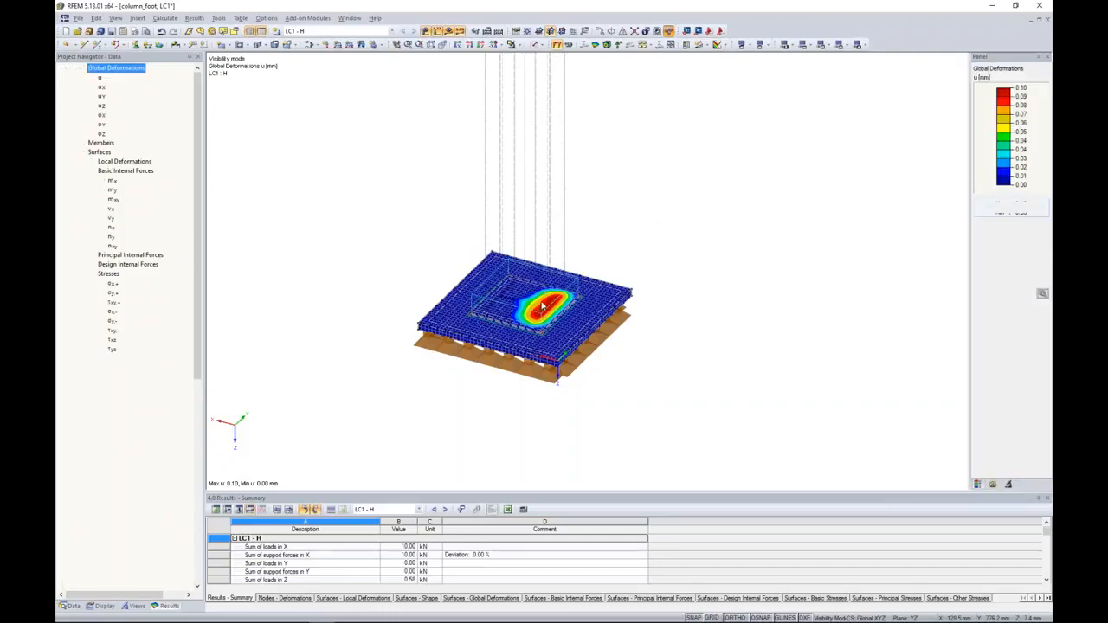
scroll(533, 319, "up", 6)
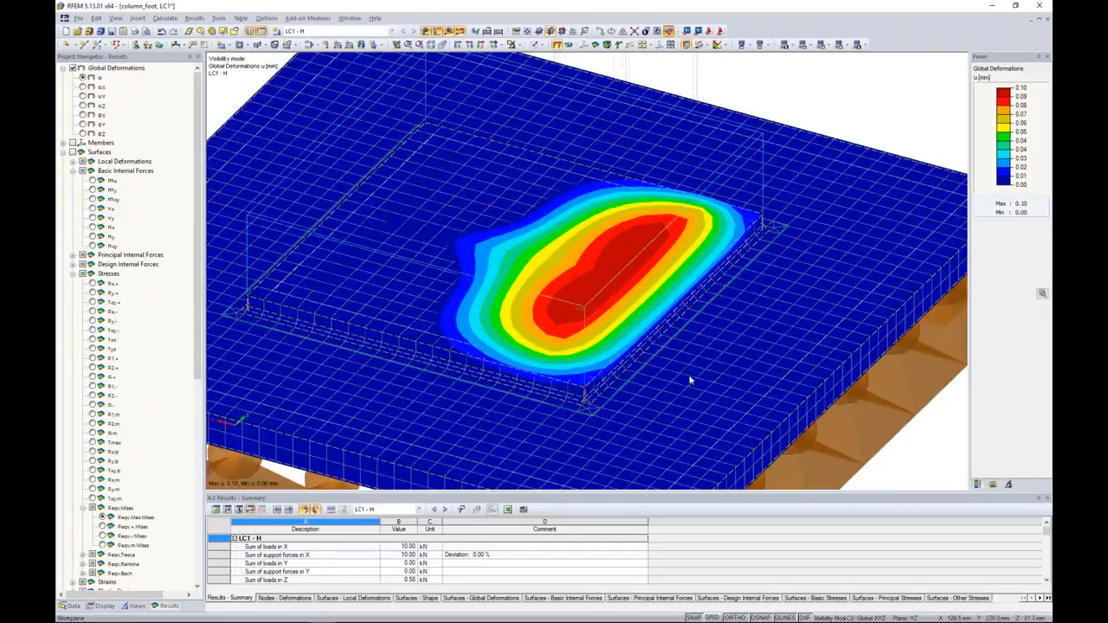
scroll(690, 381, "down", 1)
middle_click_drag(690, 381, 956, 355, "ctrl")
scroll(395, 377, "up", 2)
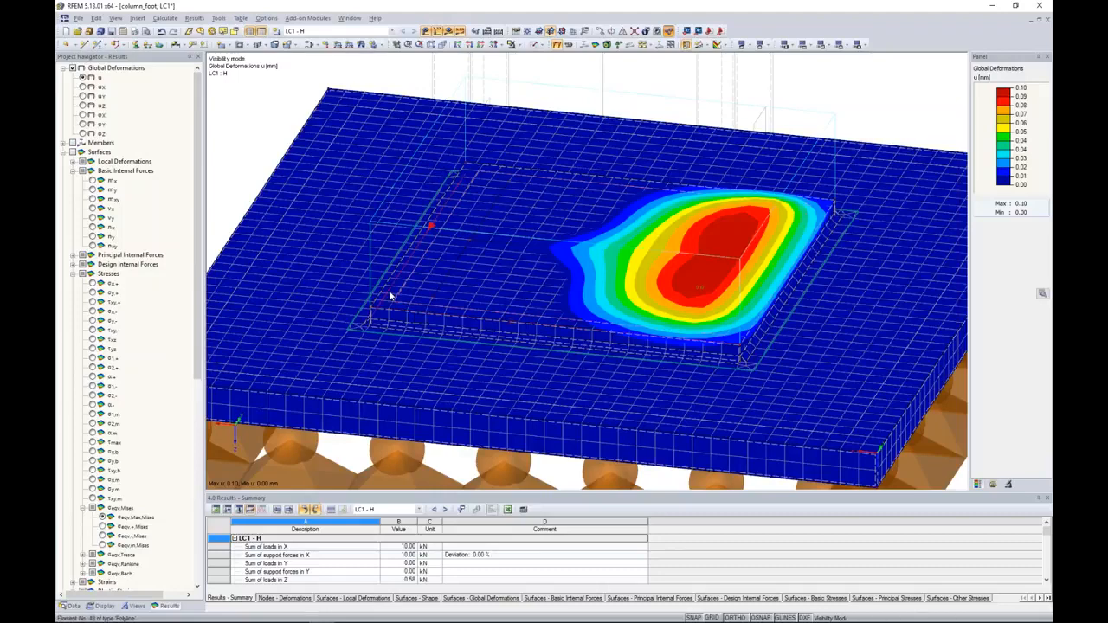
Step: Review the global calculation parameters, including the activated nonlinearities and the reactivation of failing members
left_click(73, 605)
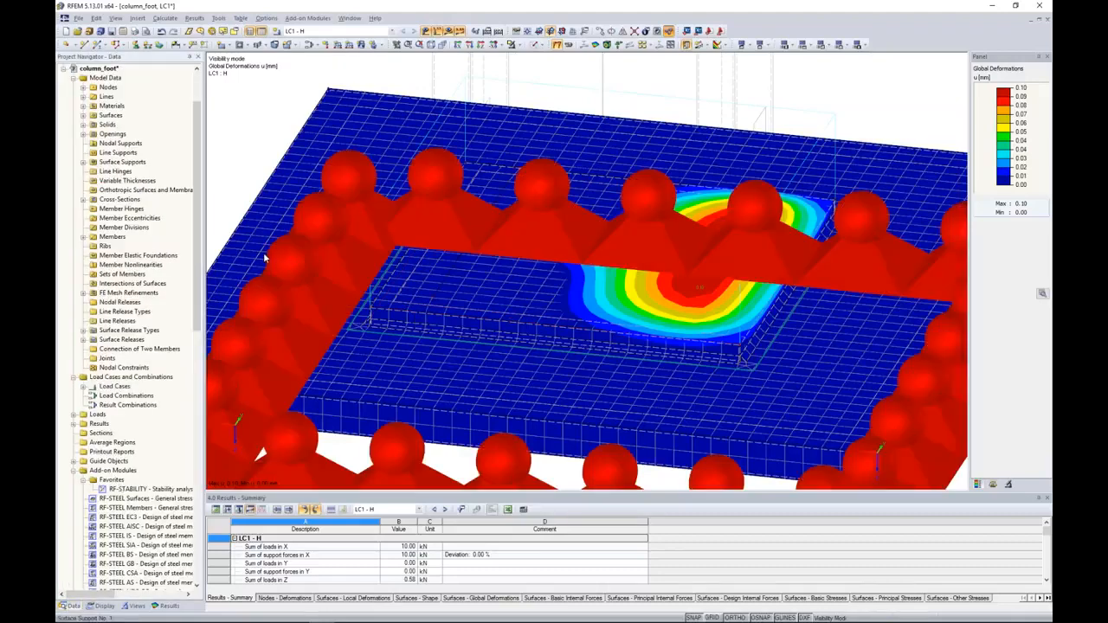
scroll(265, 254, "down", 3)
middle_click_drag(356, 161, 416, 215)
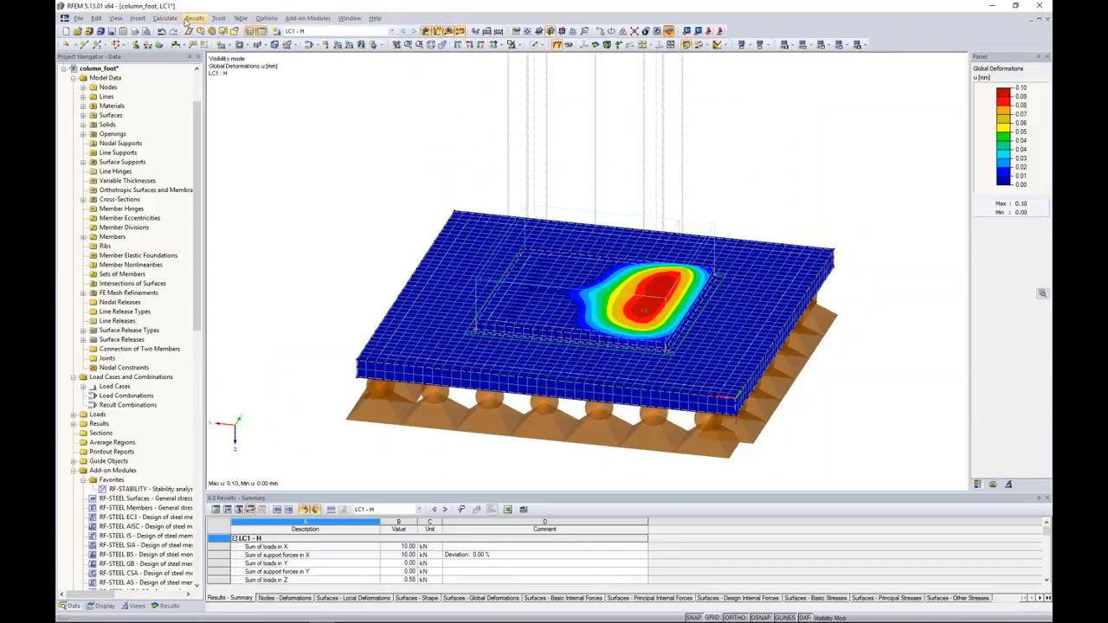
left_click(166, 18)
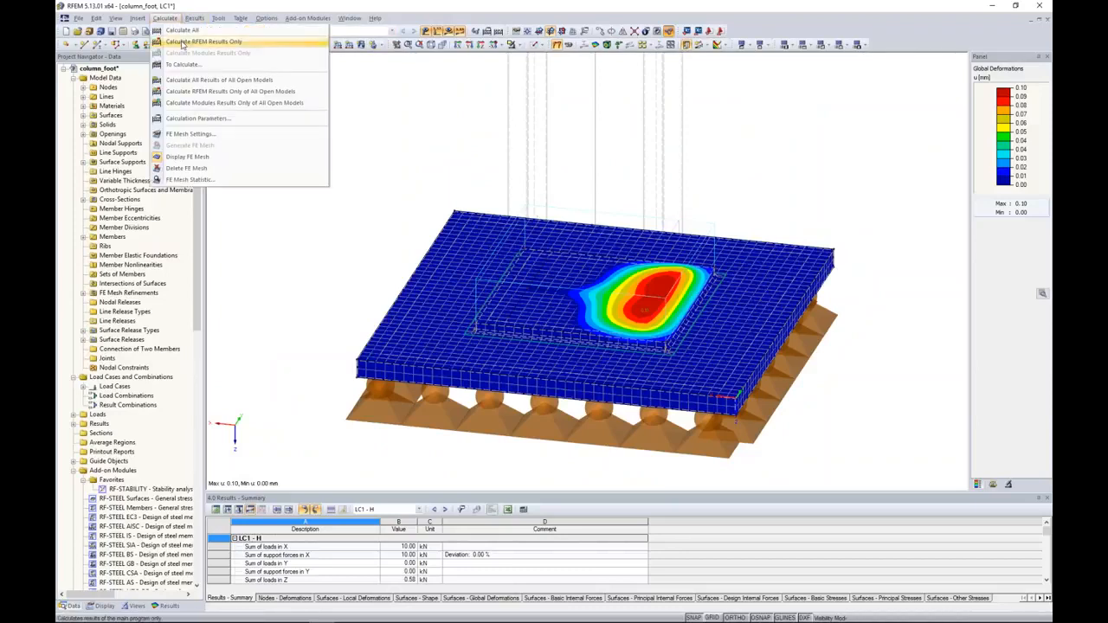
left_click(184, 119)
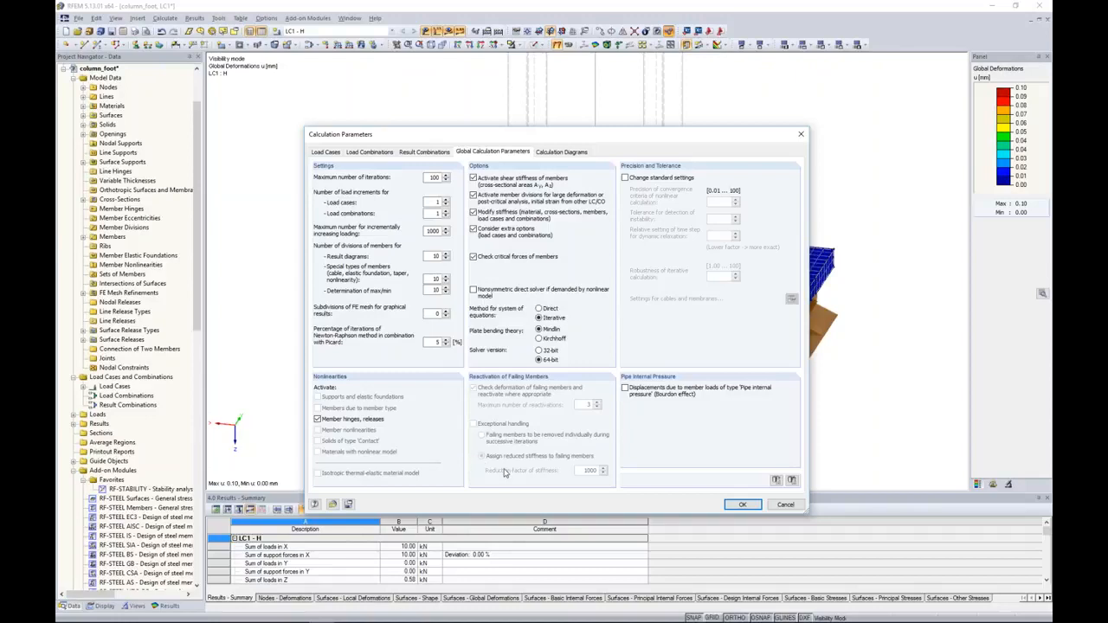
left_click(785, 505)
Step: Look through the available model checks for identical nodes, overlapping or crossing members and lines, and overlapping surfaces
left_click(221, 19)
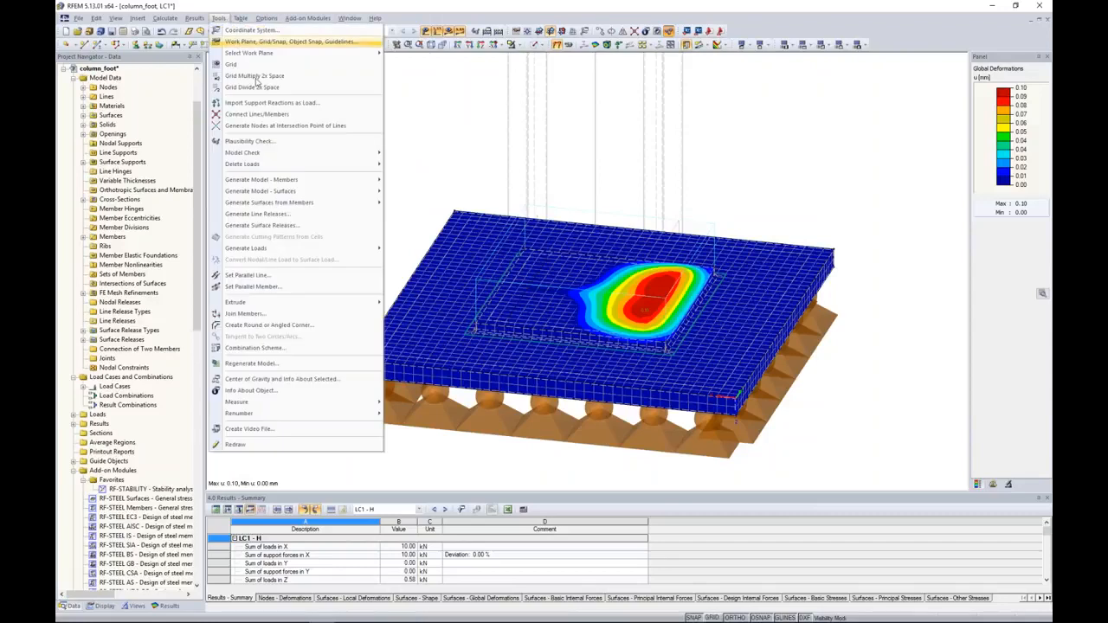
mouse_move(258, 154)
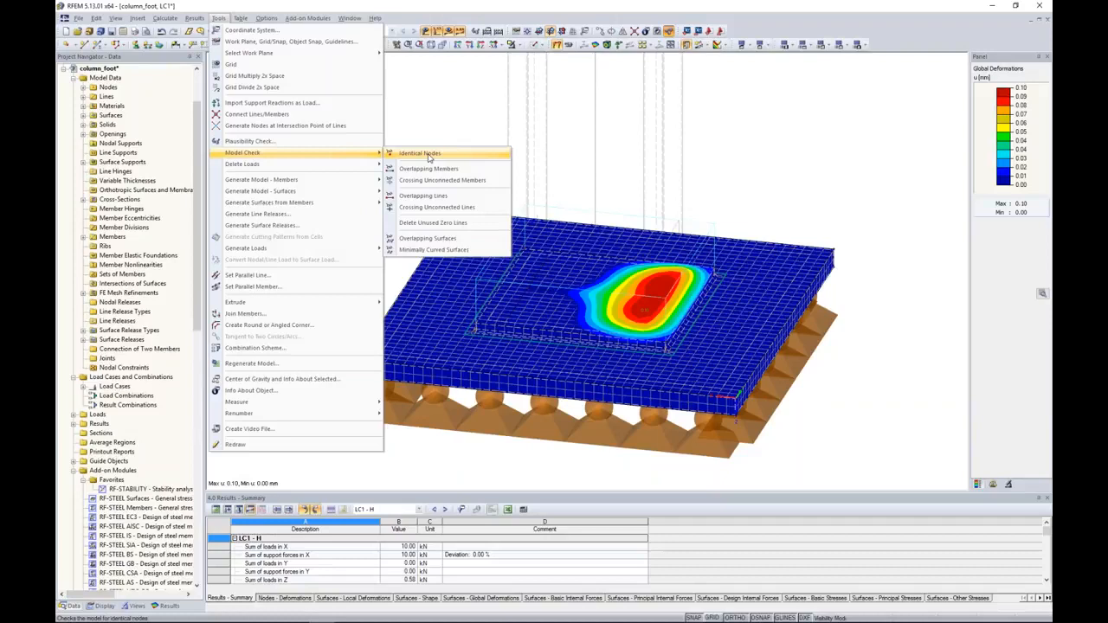
left_click(435, 120)
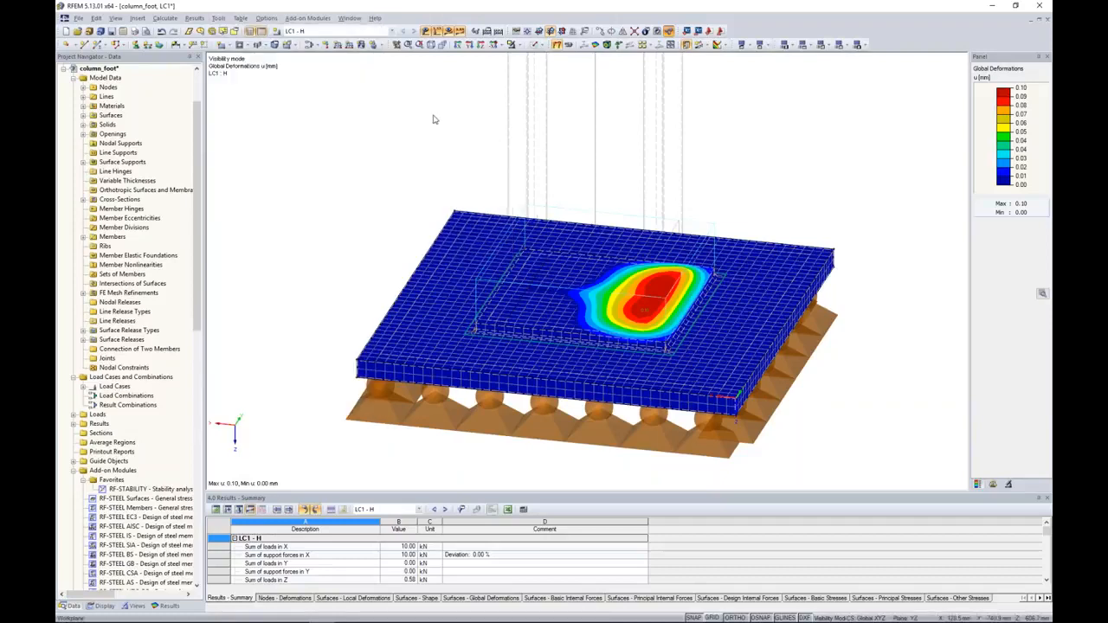
scroll(84, 113, "up", 3)
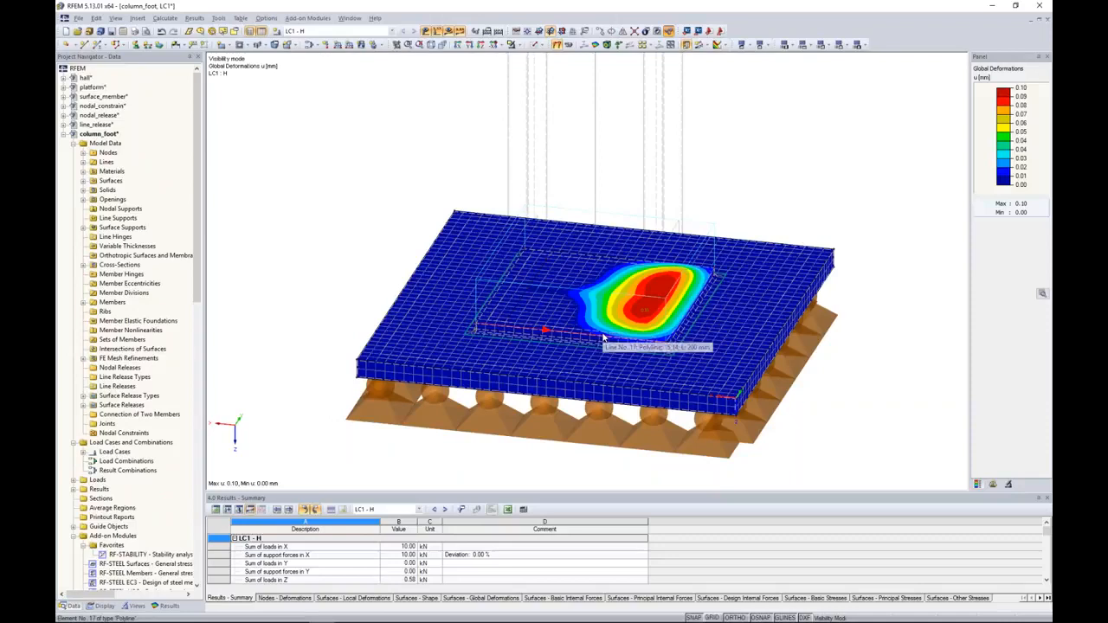
left_click(94, 135)
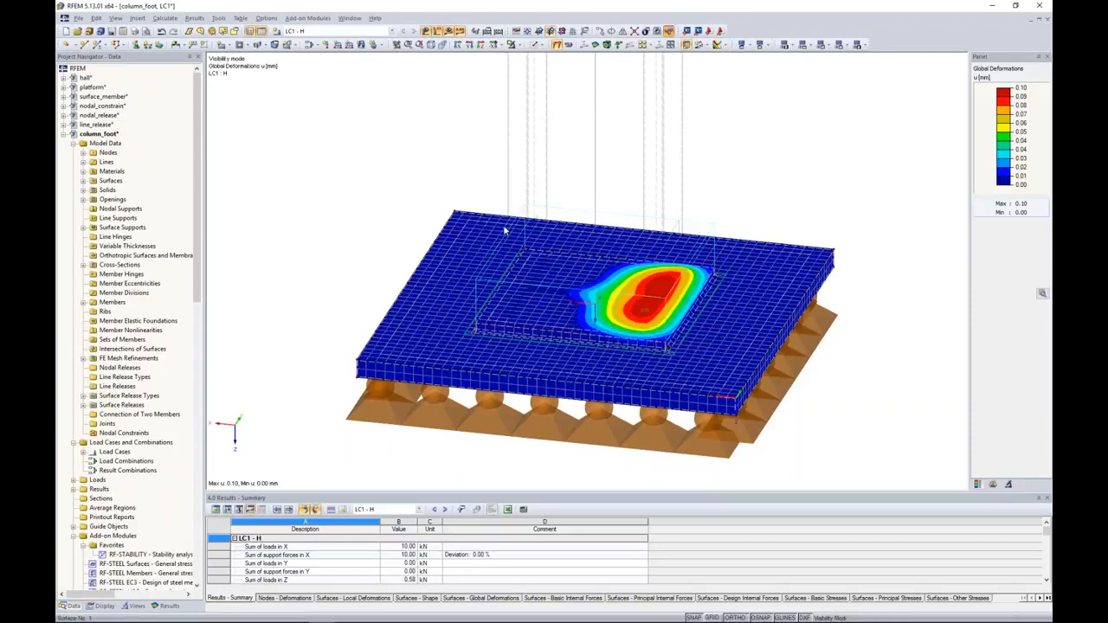